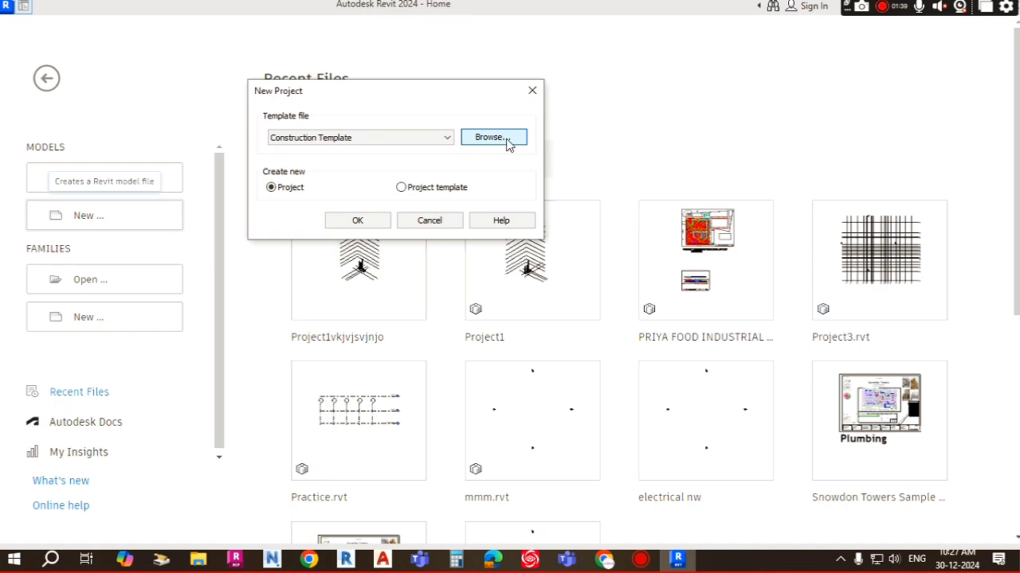
Step: Create a new project using the Systems-Default_Metric template
click(490, 138)
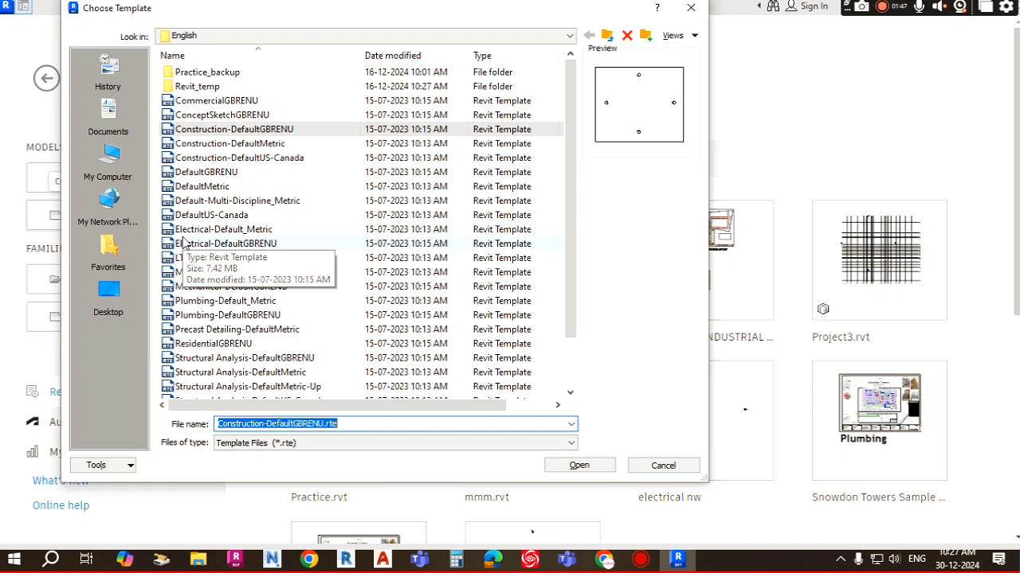
scroll(243, 275, down, 2)
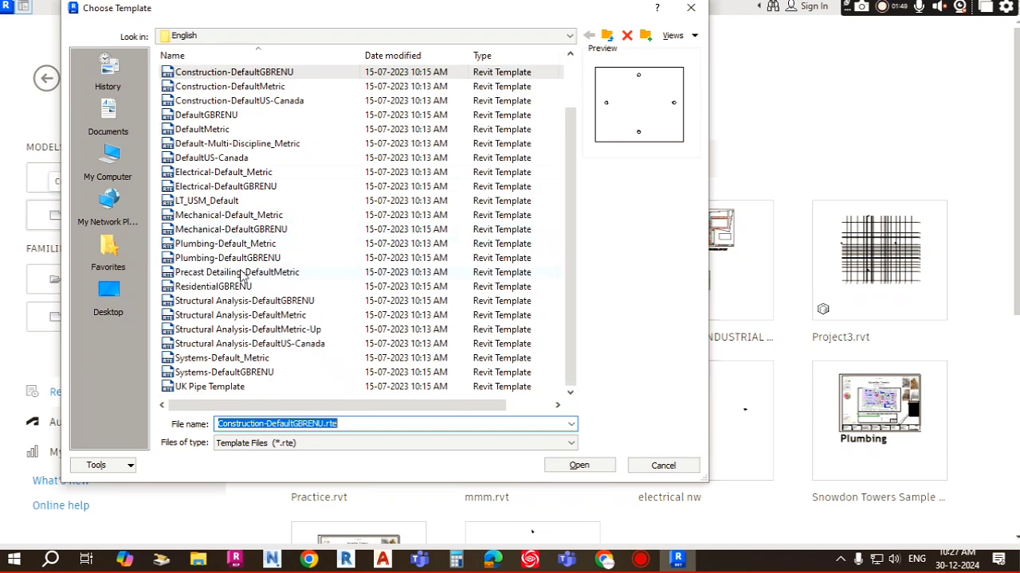
click(235, 360)
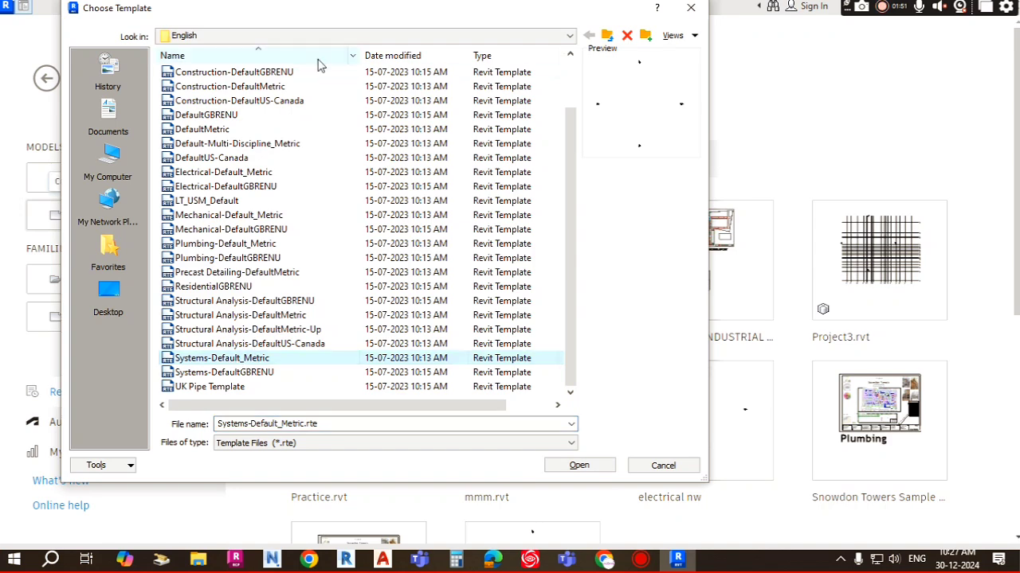
drag(360, 22, 379, 32)
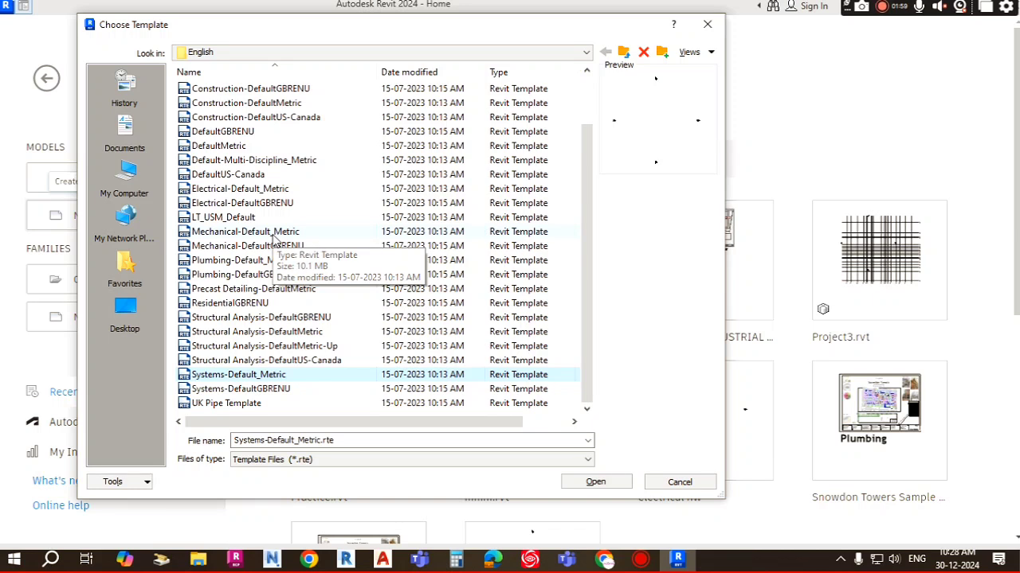
click(268, 361)
click(251, 376)
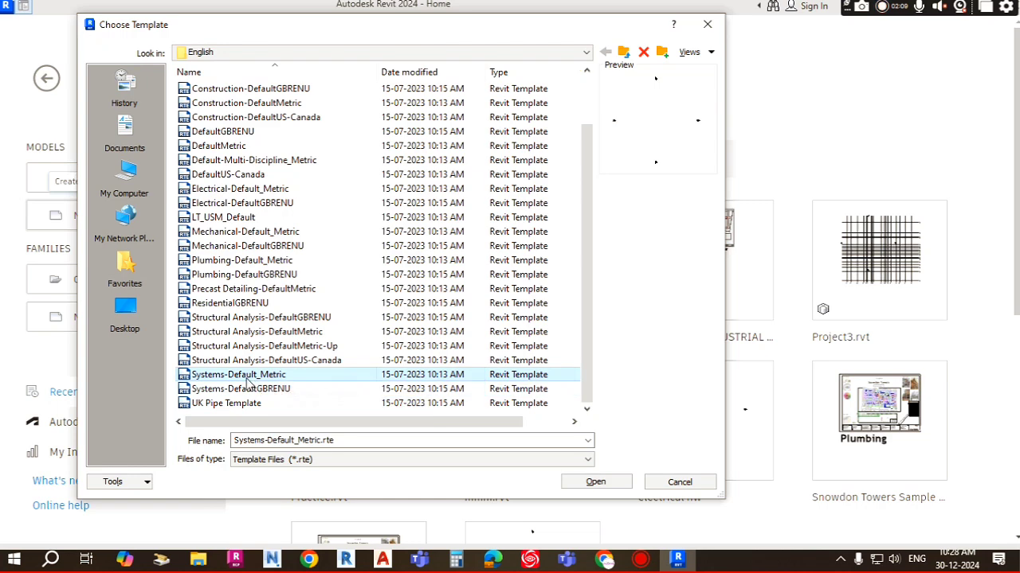
click(605, 482)
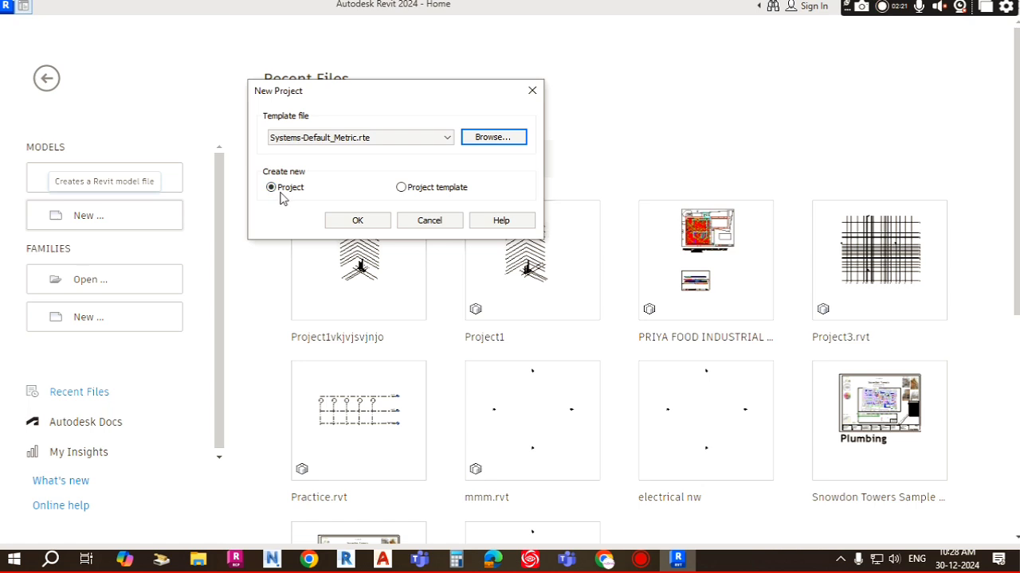
click(358, 221)
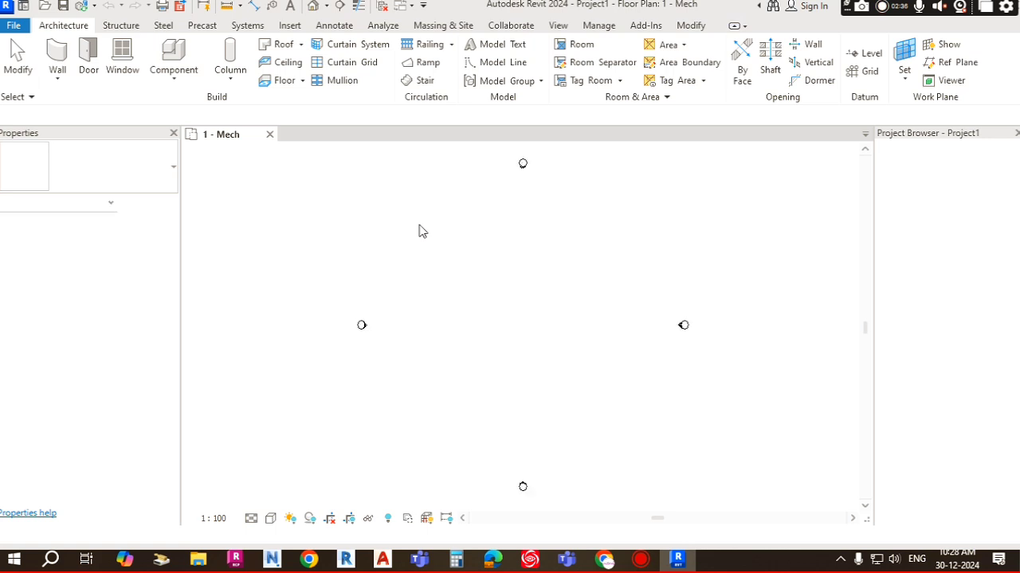
Step: Widen the Project Browser and explore the Electrical, Mechanical and Plumbing view groups and their views
scroll(467, 301, down, 2)
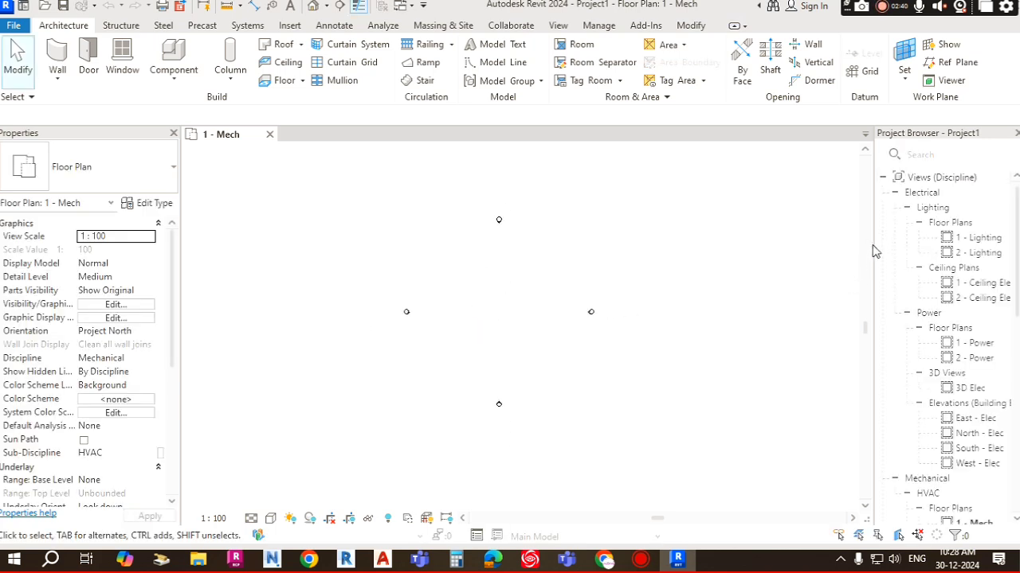
drag(875, 251, 762, 239)
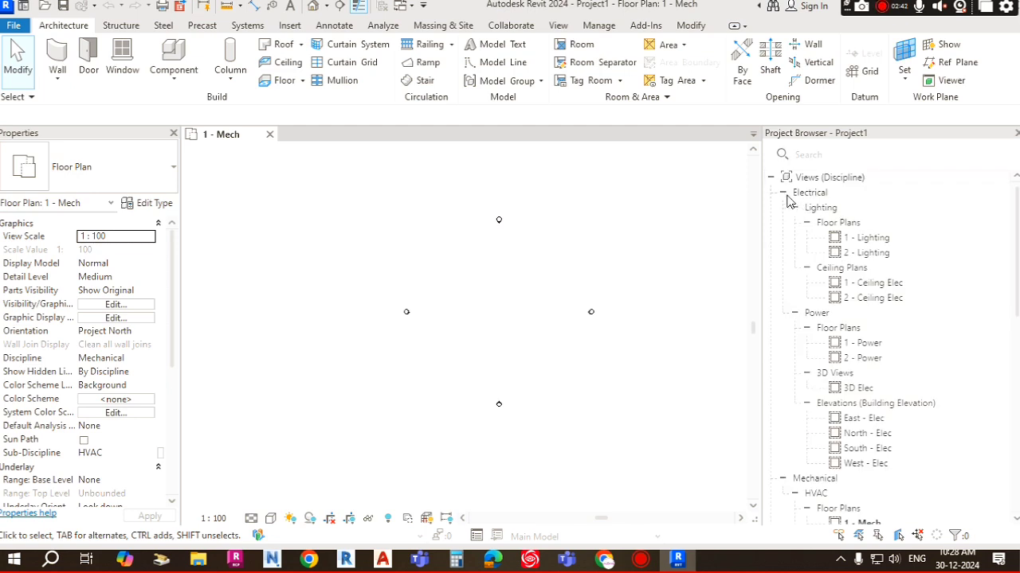
click(783, 193)
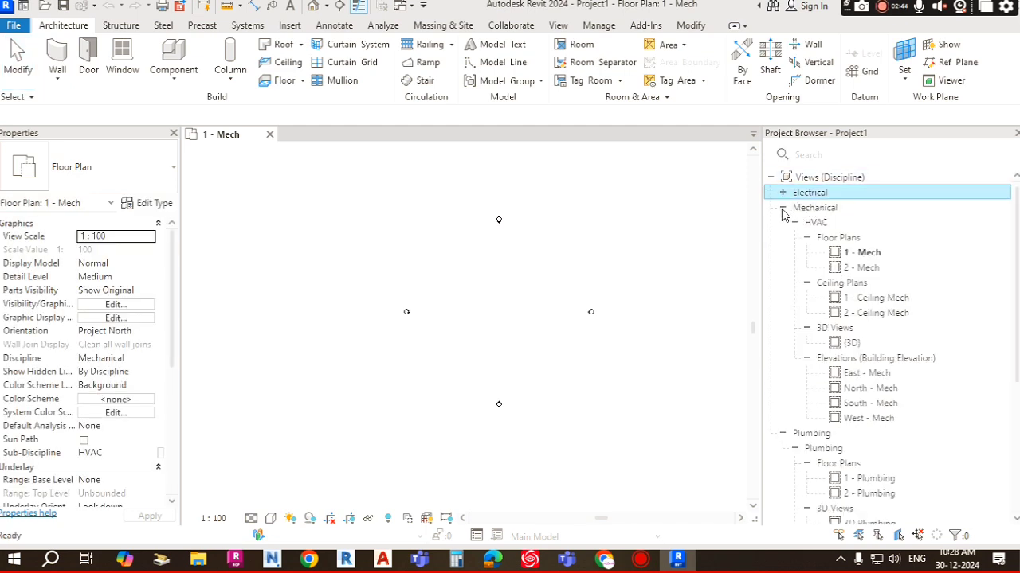
click(783, 208)
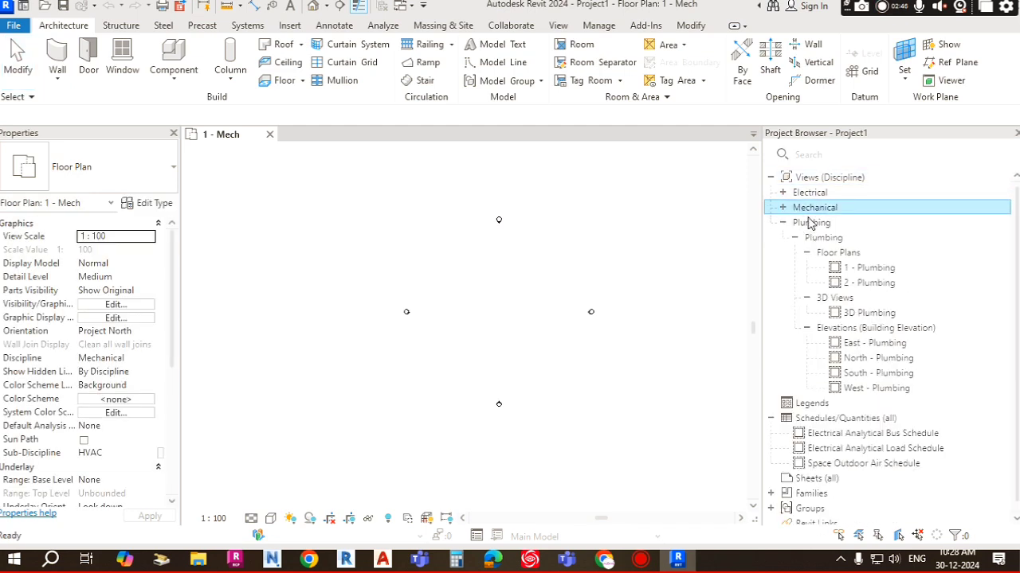
click(783, 223)
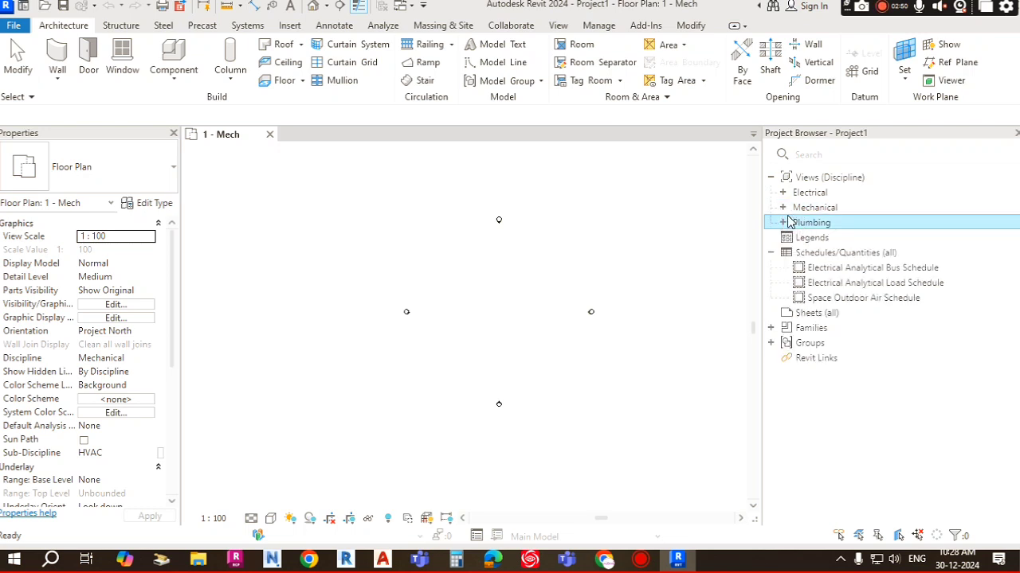
click(788, 209)
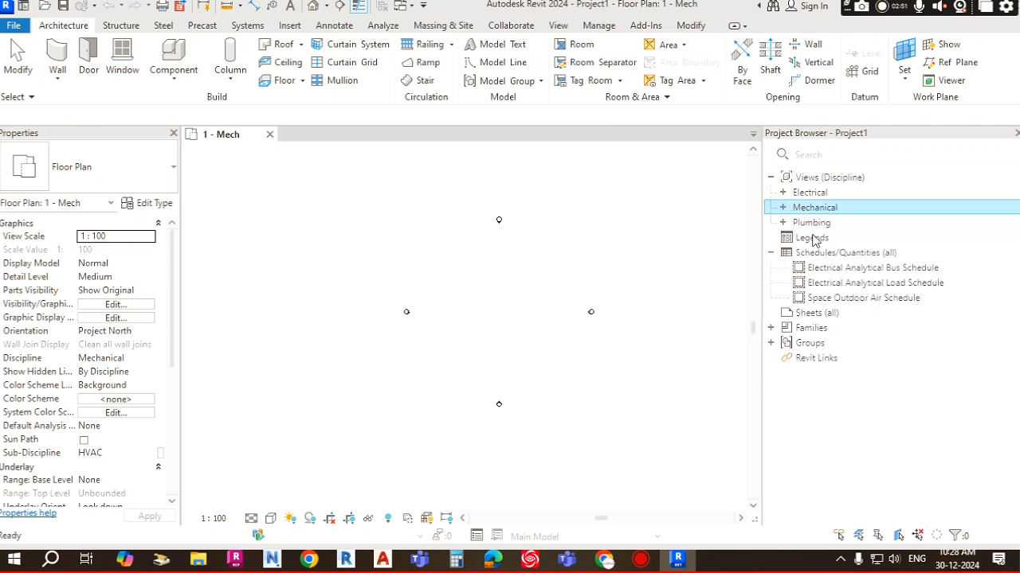
click(784, 224)
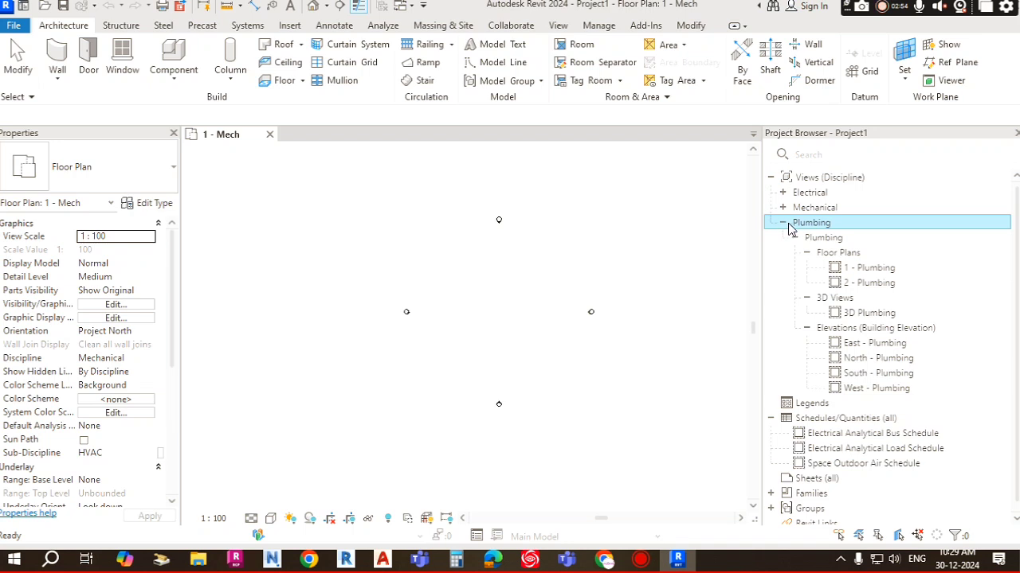
click(791, 223)
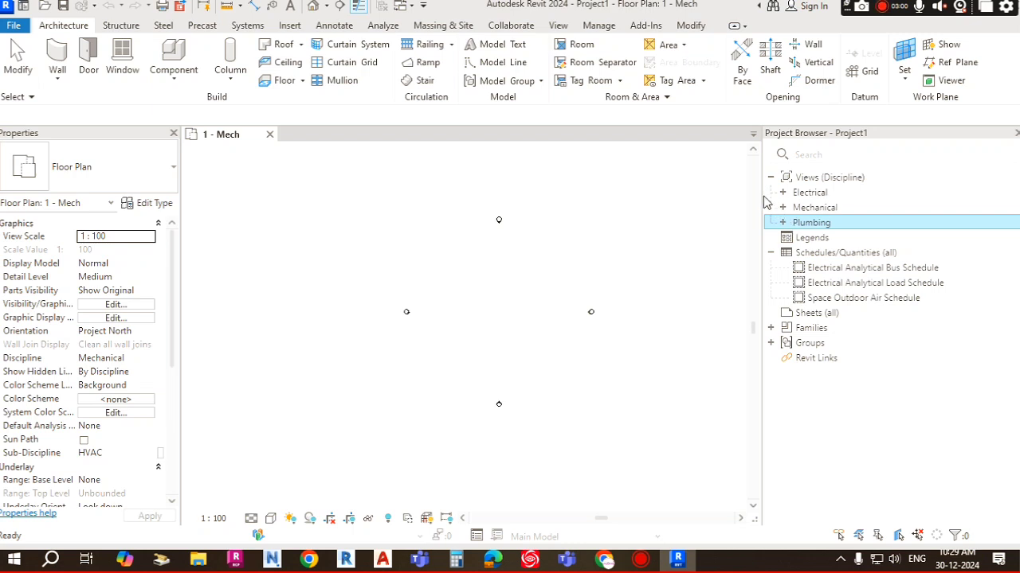
drag(762, 197, 736, 191)
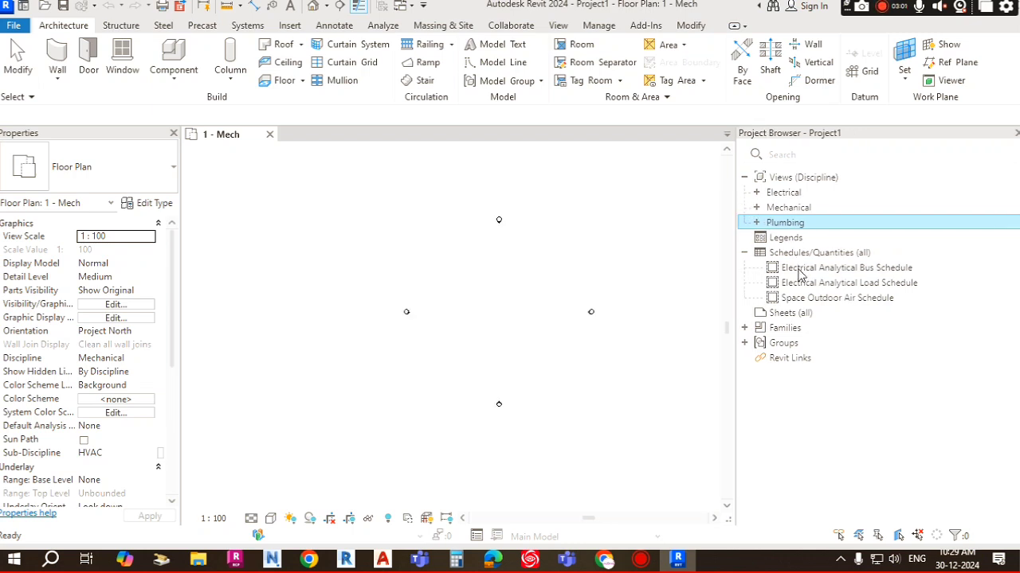
click(756, 222)
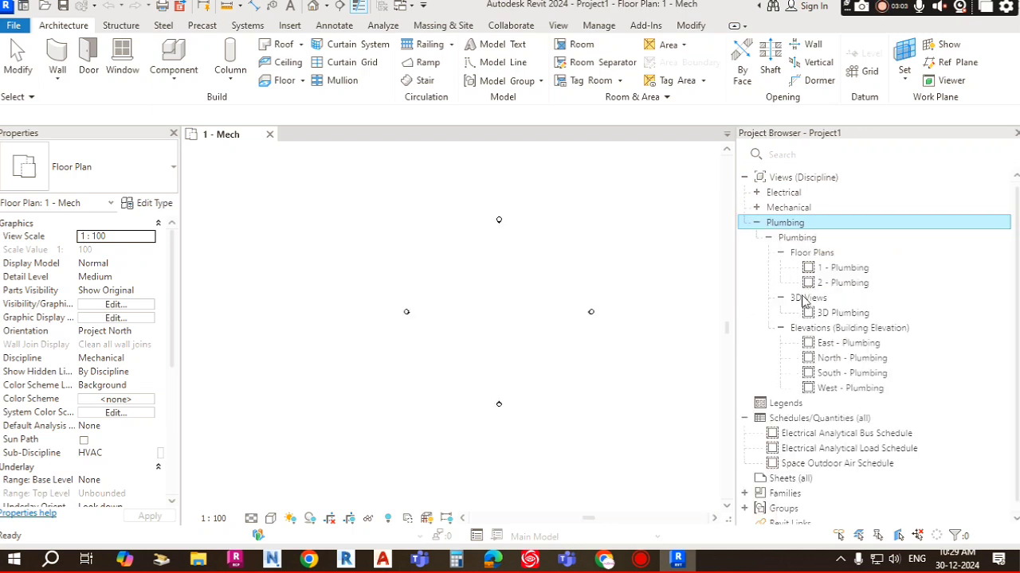
click(850, 350)
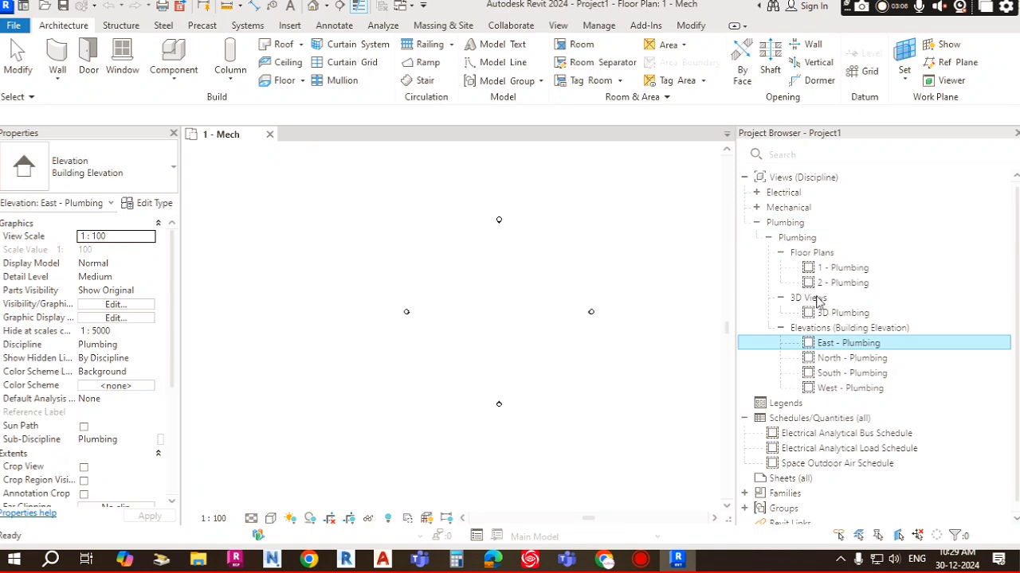
click(756, 208)
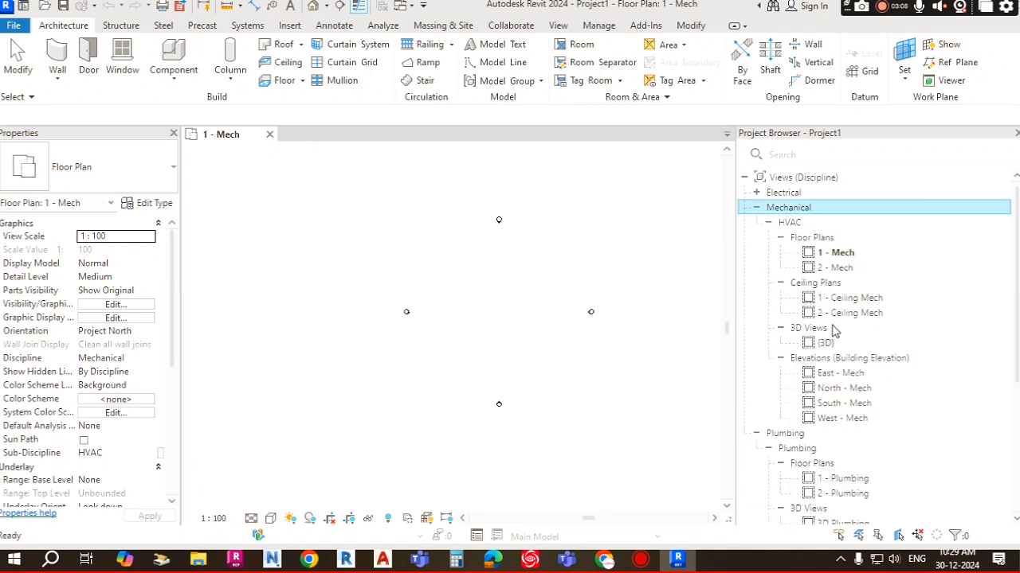
click(840, 388)
click(756, 194)
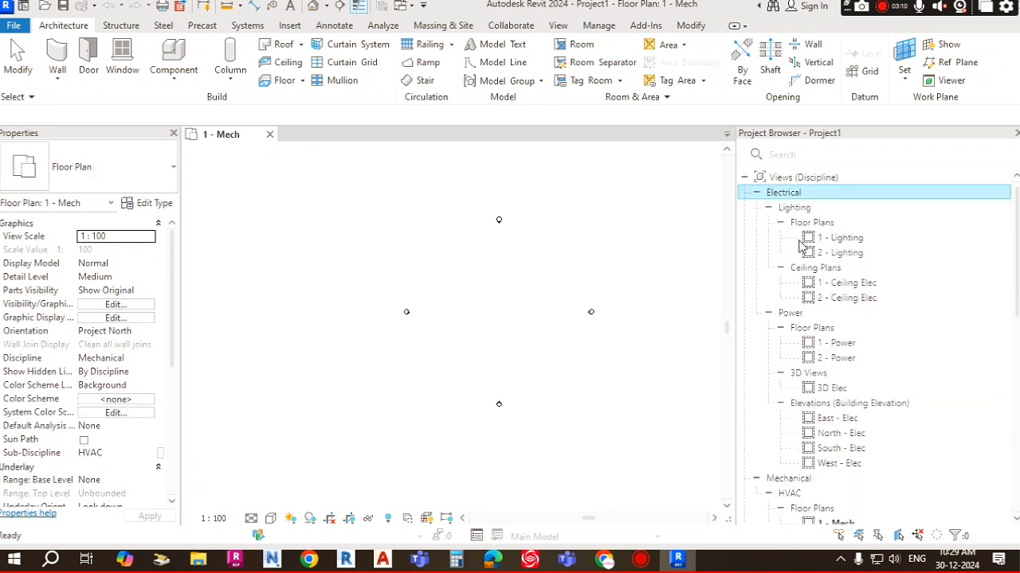
click(836, 430)
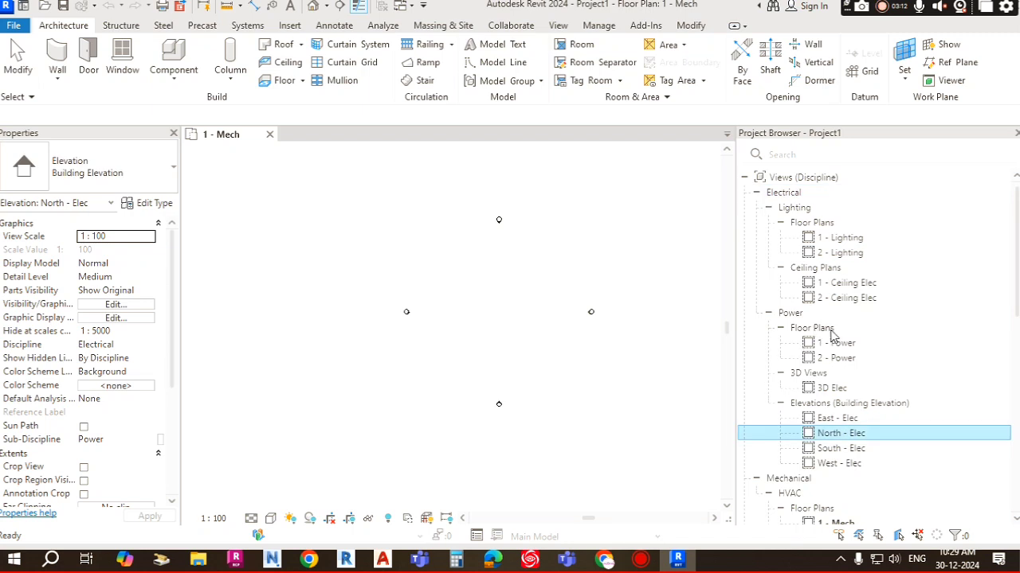
scroll(842, 337, down, 5)
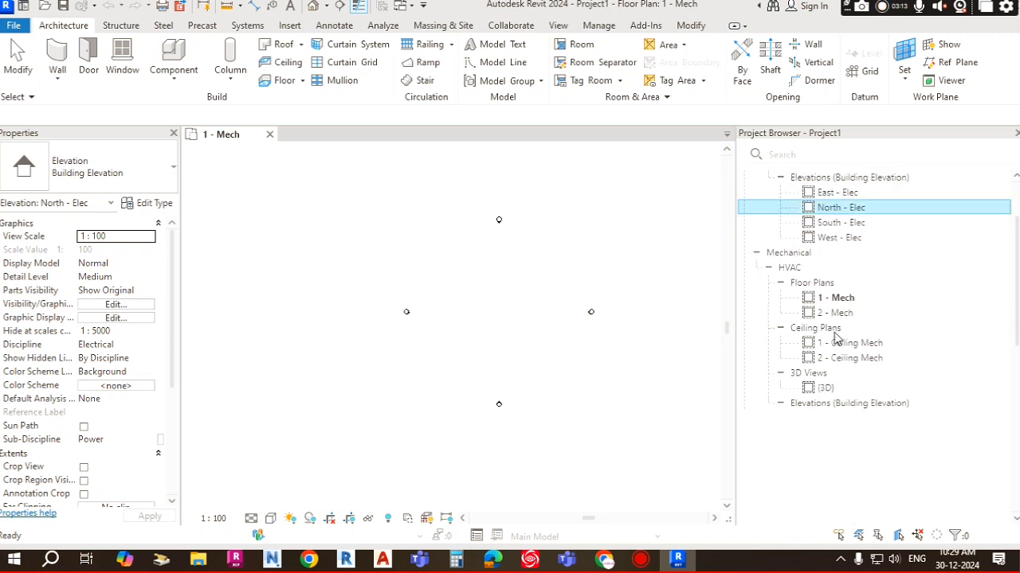
Step: Open the North - Elec elevation view and fit the level lines in the view
double_click(848, 209)
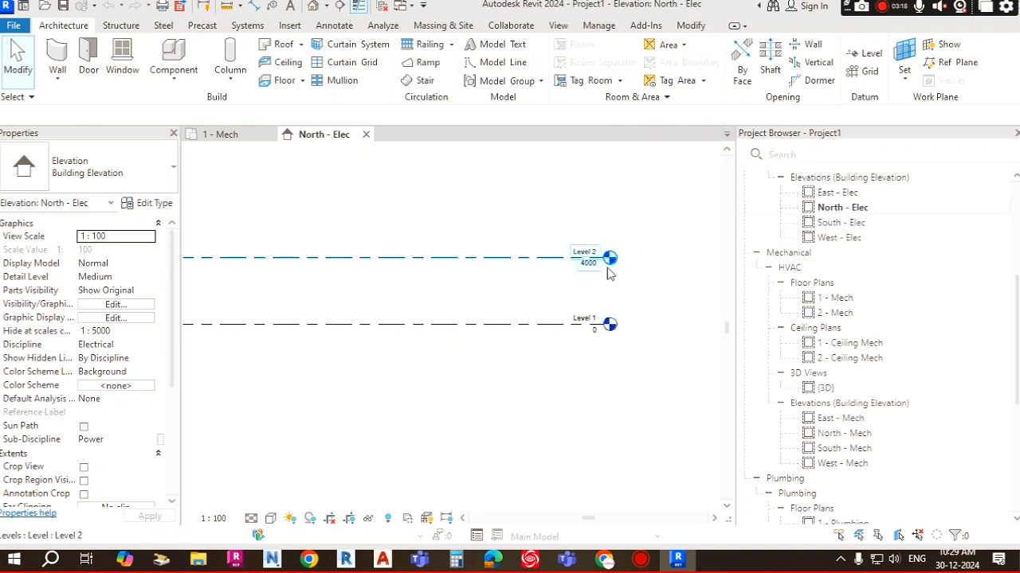
scroll(625, 310, up, 1)
scroll(635, 338, down, 2)
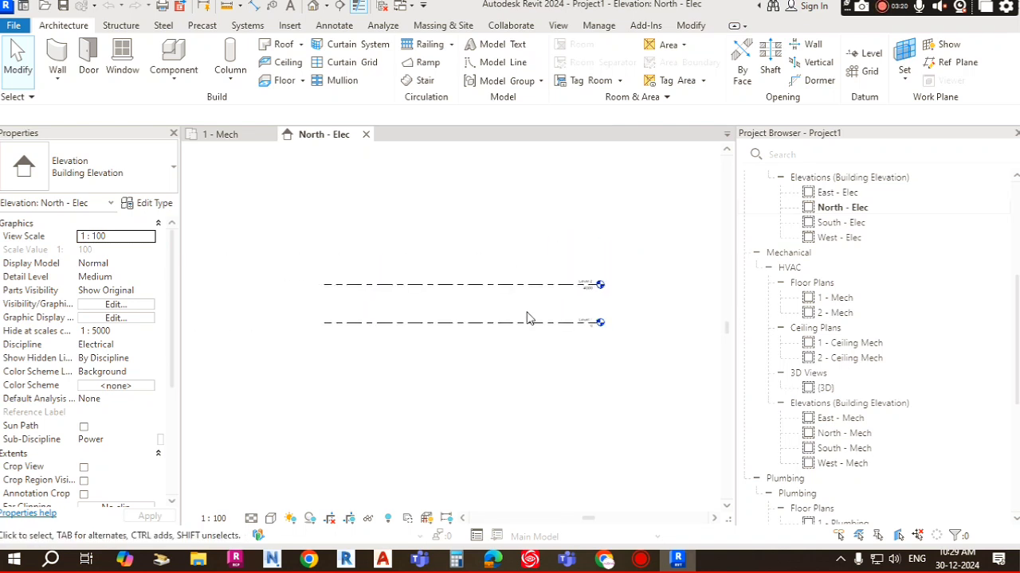
scroll(603, 312, up, 1)
middle_drag(603, 307, 590, 305)
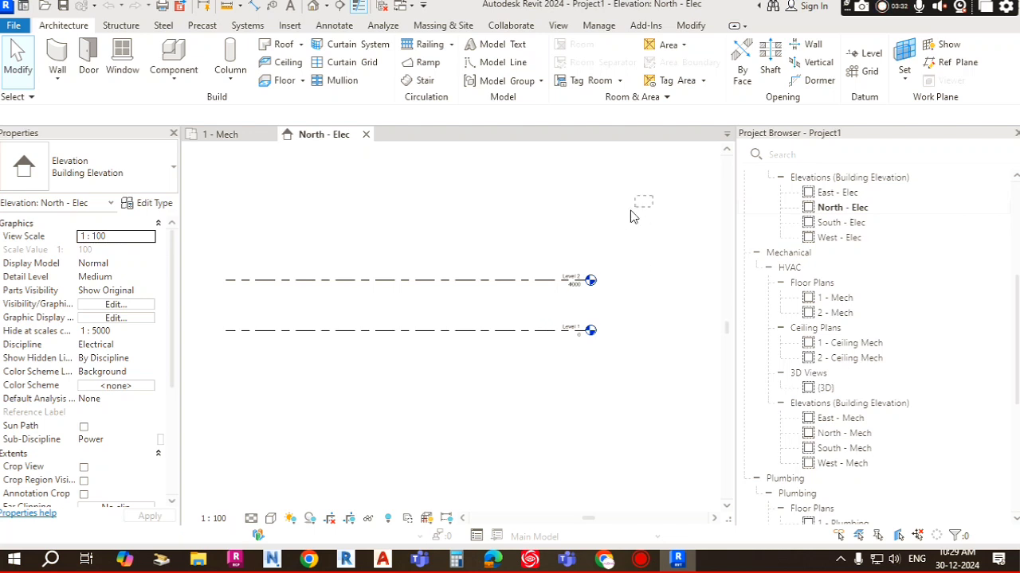
Step: Select Level 2 and Level 1 in turn to inspect their properties
drag(630, 210, 409, 412)
click(512, 288)
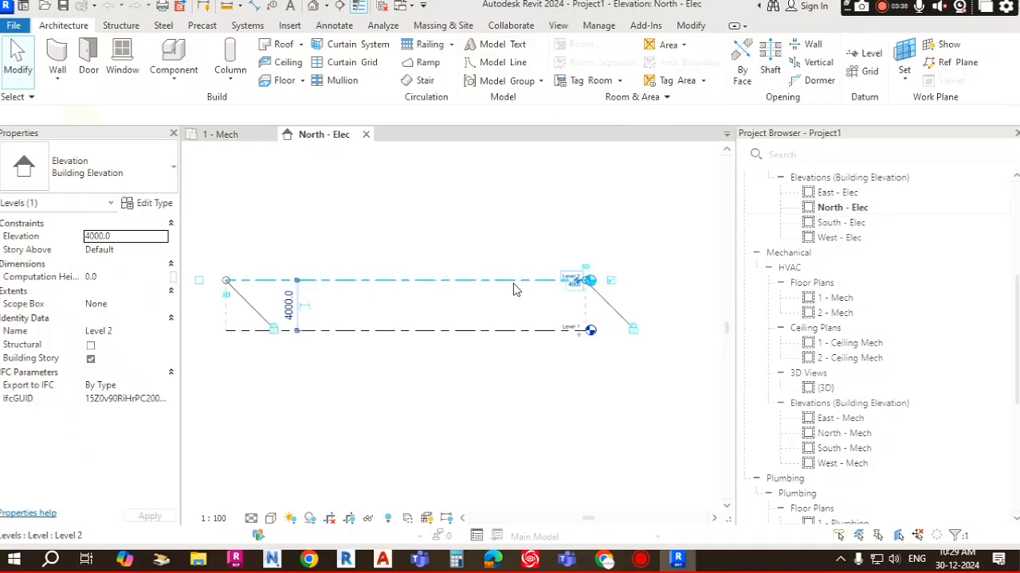
click(522, 343)
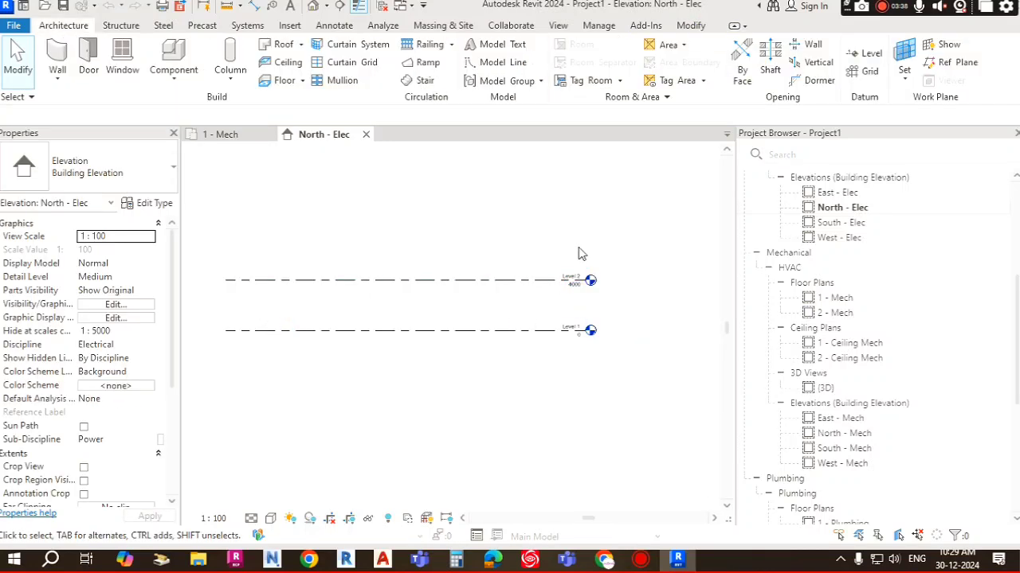
click(535, 288)
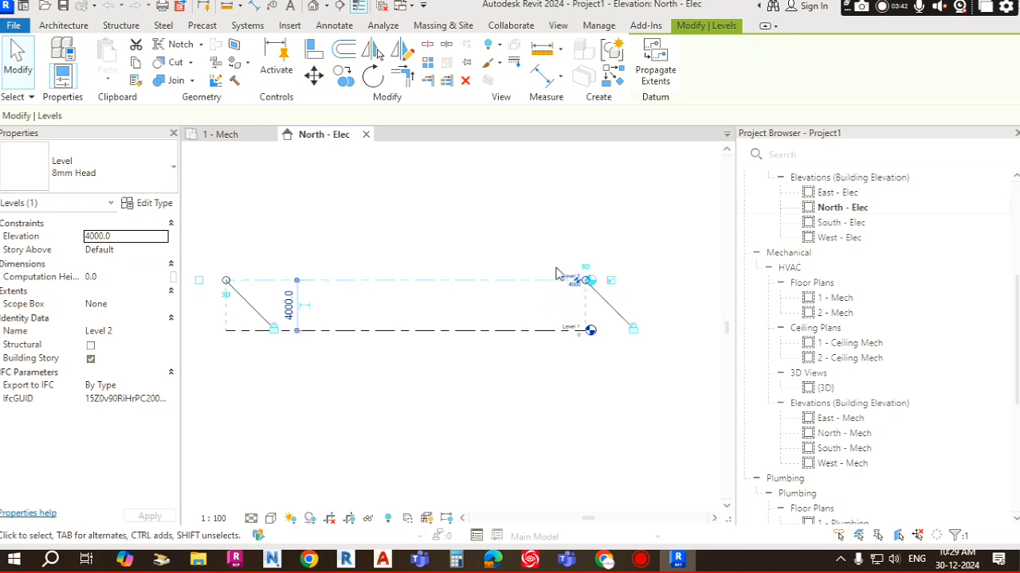
click(540, 333)
click(596, 388)
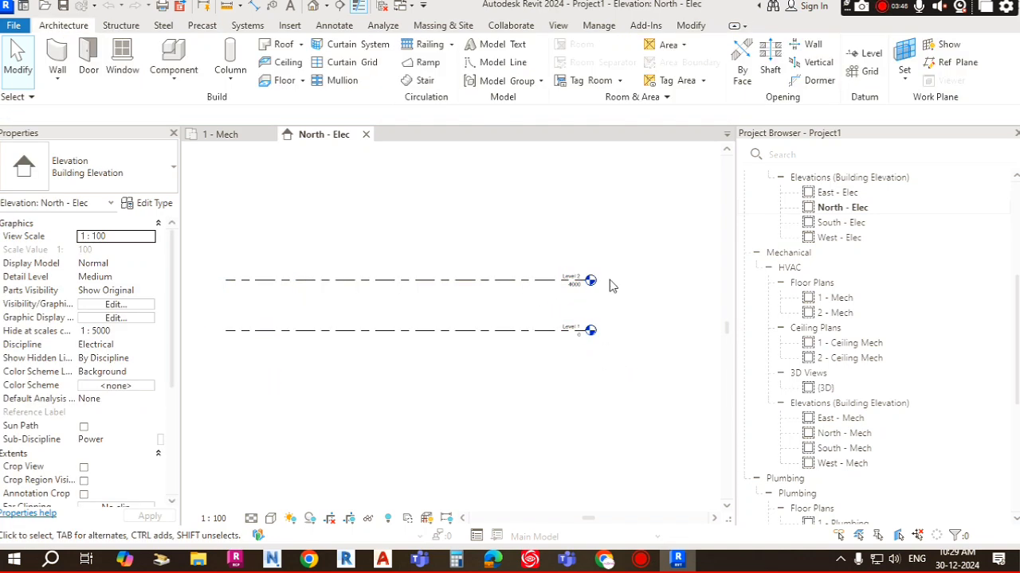
Step: Select both level lines and delete them
drag(674, 191, 520, 332)
drag(448, 401, 446, 403)
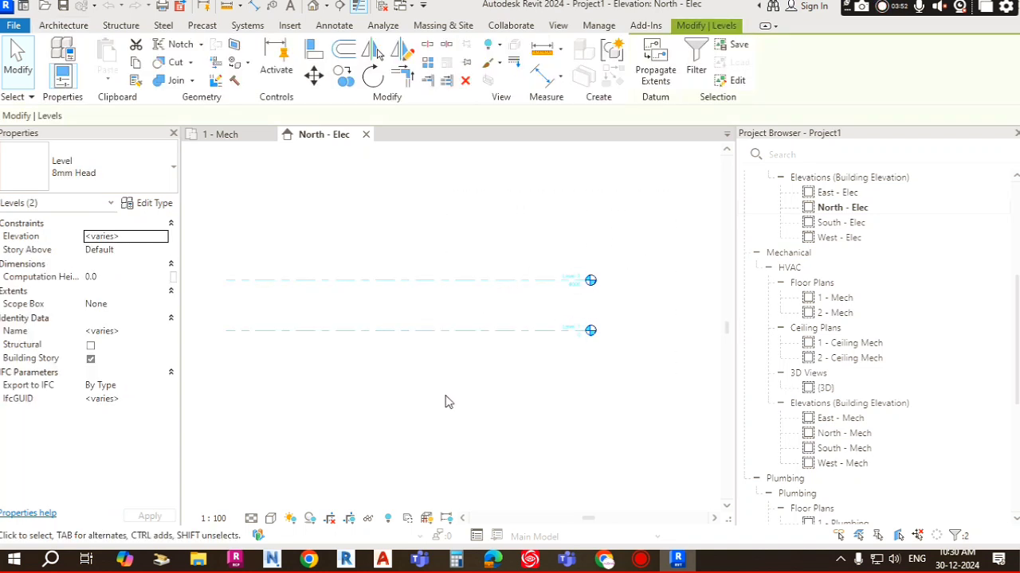
key(Delete)
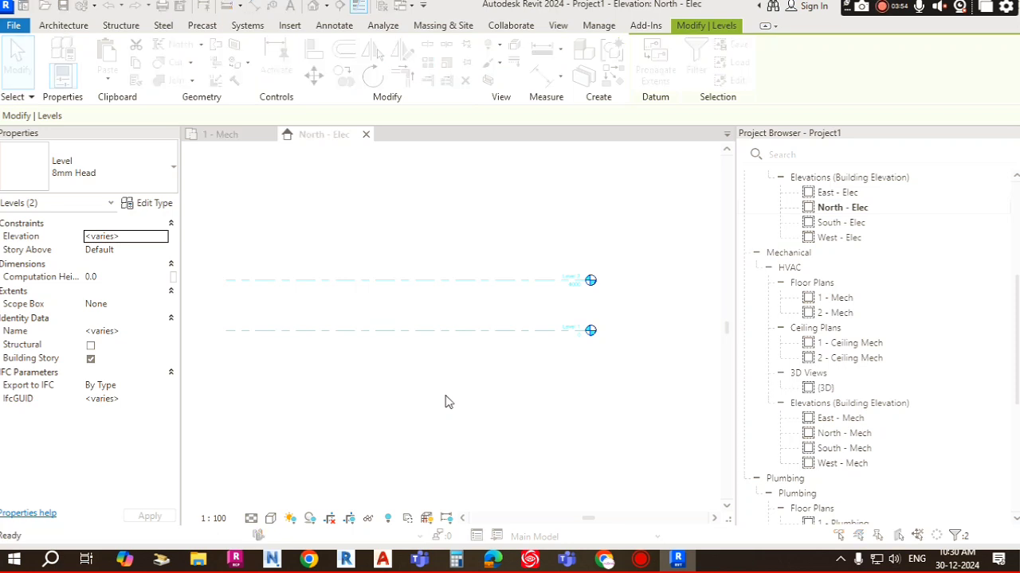
Step: Review the warning listing the plan and ceiling views removed with the levels, and confirm the deletion
drag(544, 203, 479, 176)
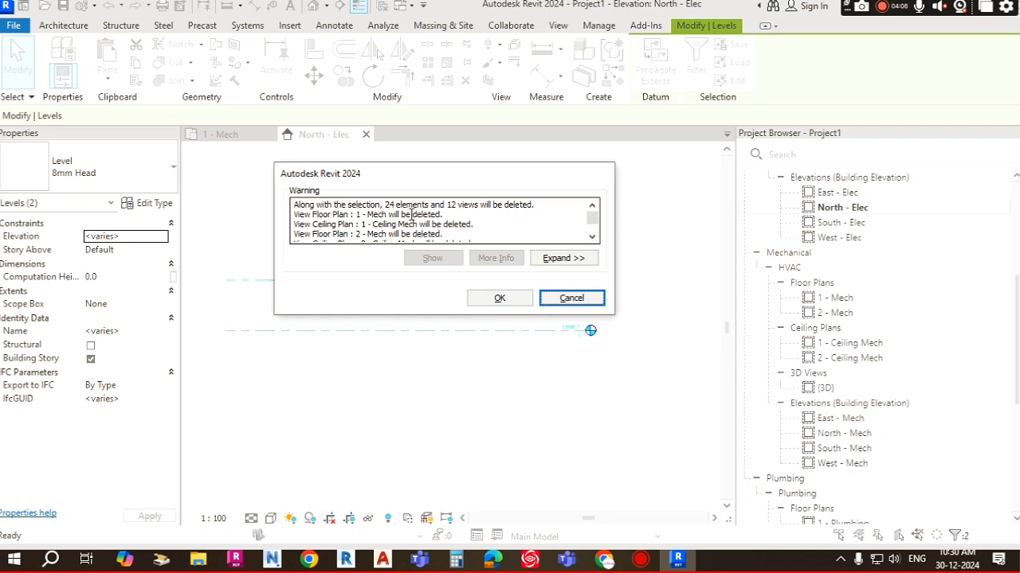
drag(368, 215, 442, 215)
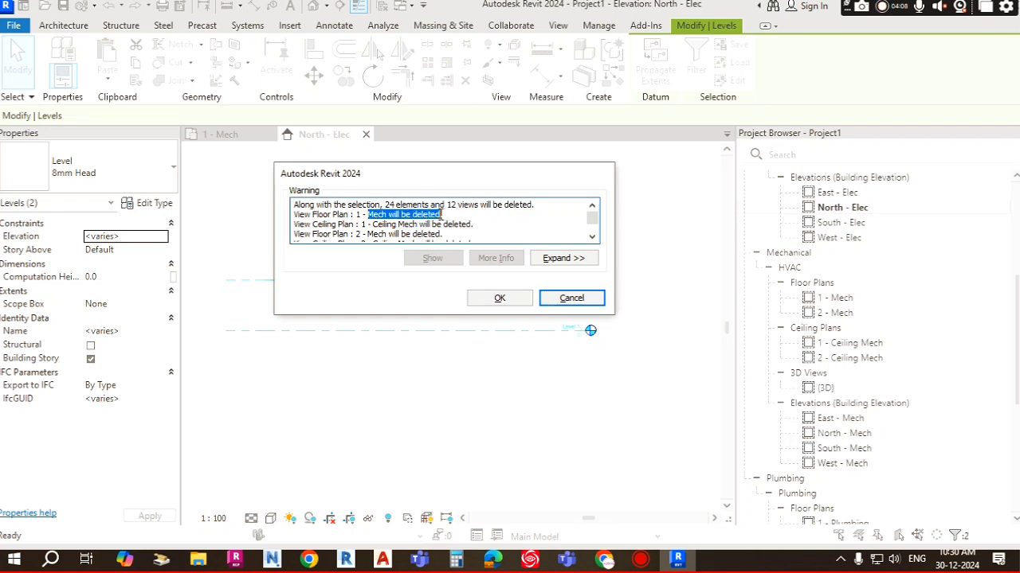
drag(373, 225, 482, 227)
scroll(399, 228, down, 1)
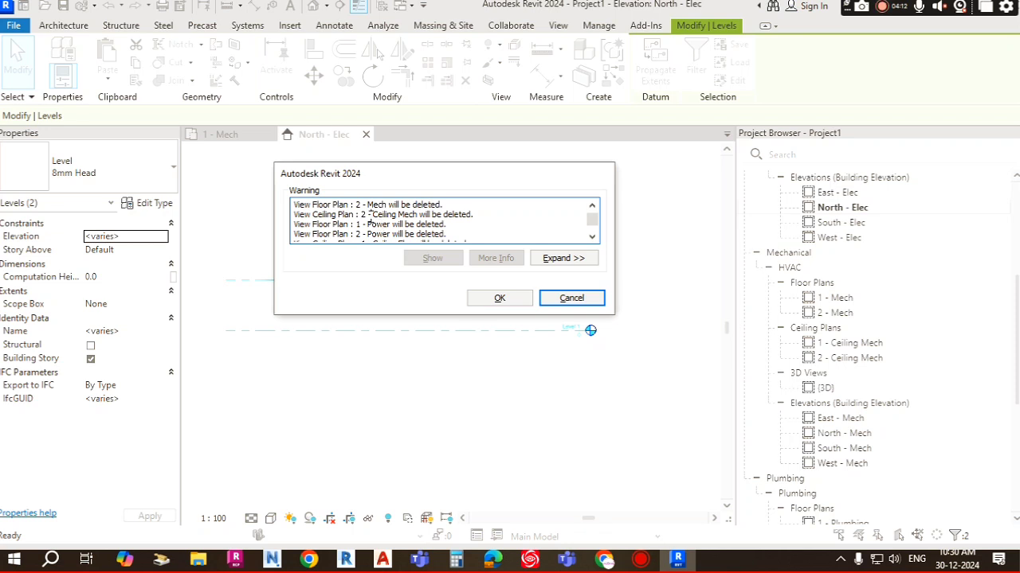
drag(370, 215, 478, 227)
scroll(391, 223, down, 1)
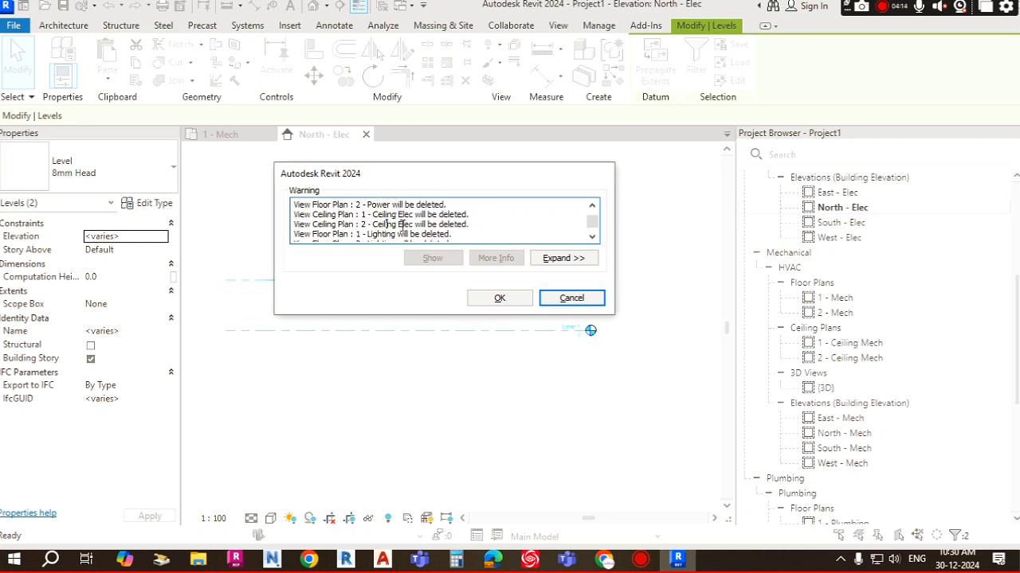
scroll(387, 225, down, 1)
scroll(391, 225, up, 4)
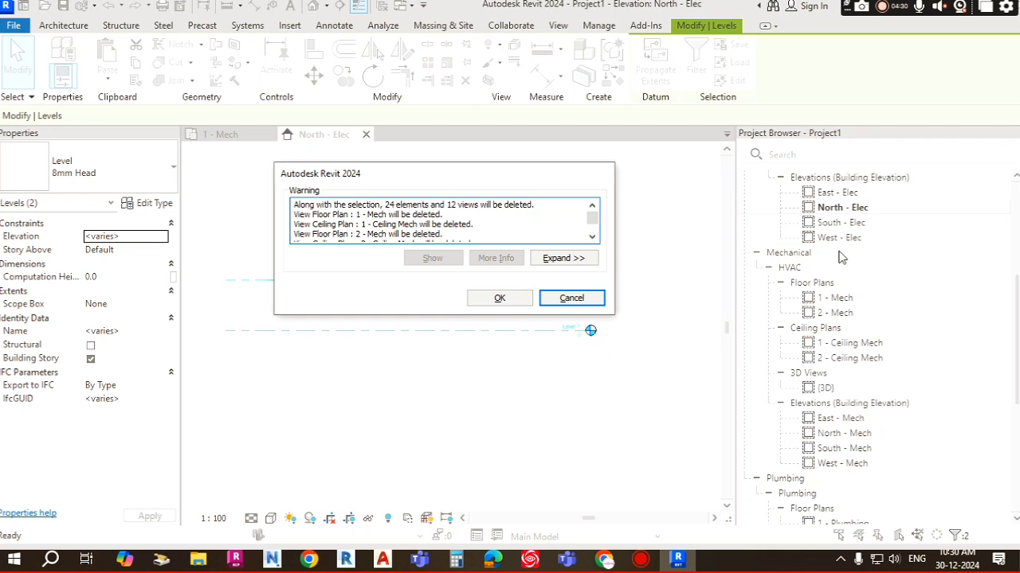
click(499, 299)
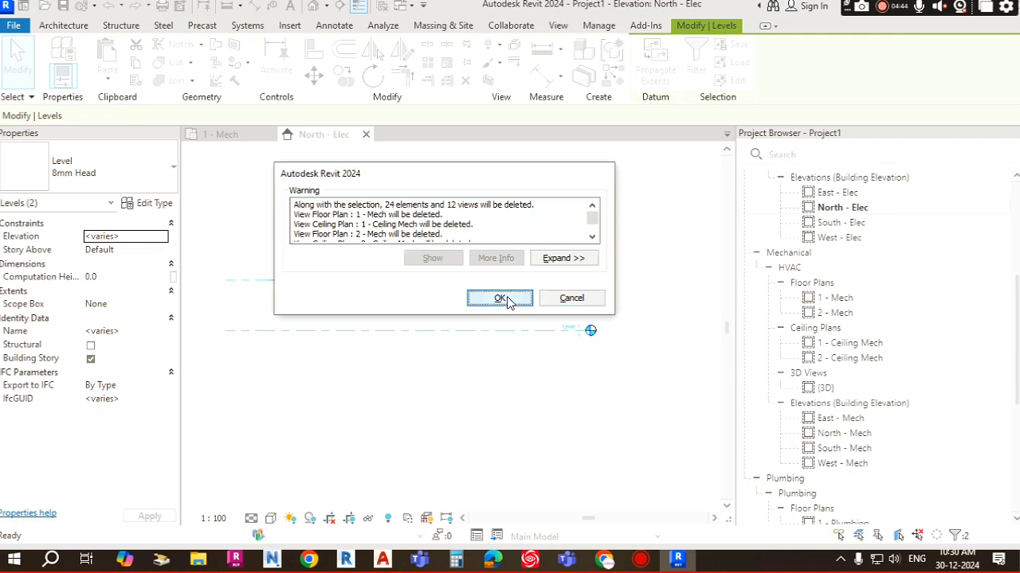
Step: Examine the remaining Electrical, Mechanical and Plumbing view groups in the Project Browser
scroll(835, 291, up, 5)
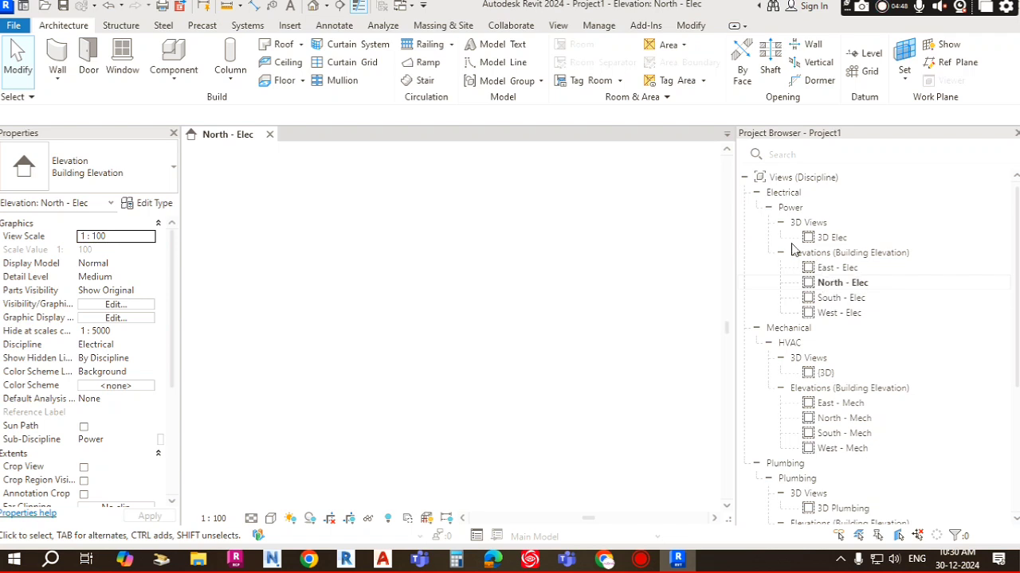
click(832, 238)
click(833, 239)
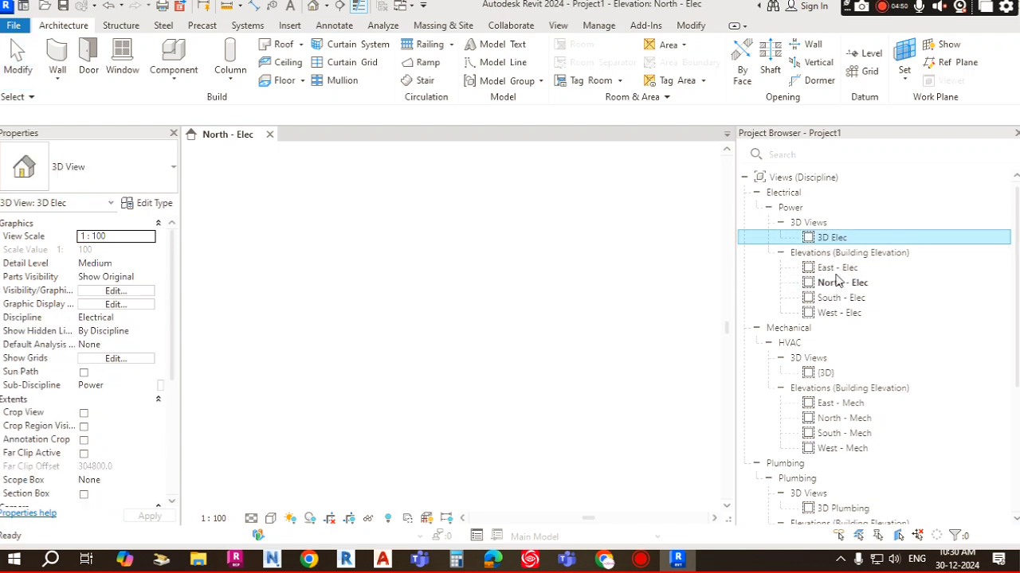
click(836, 269)
click(812, 254)
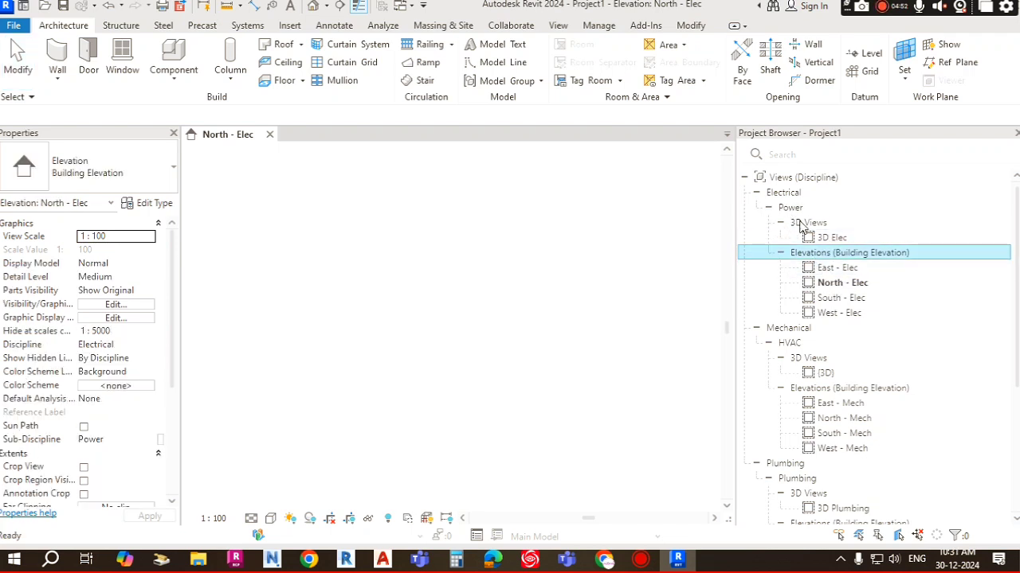
click(791, 209)
scroll(807, 303, down, 3)
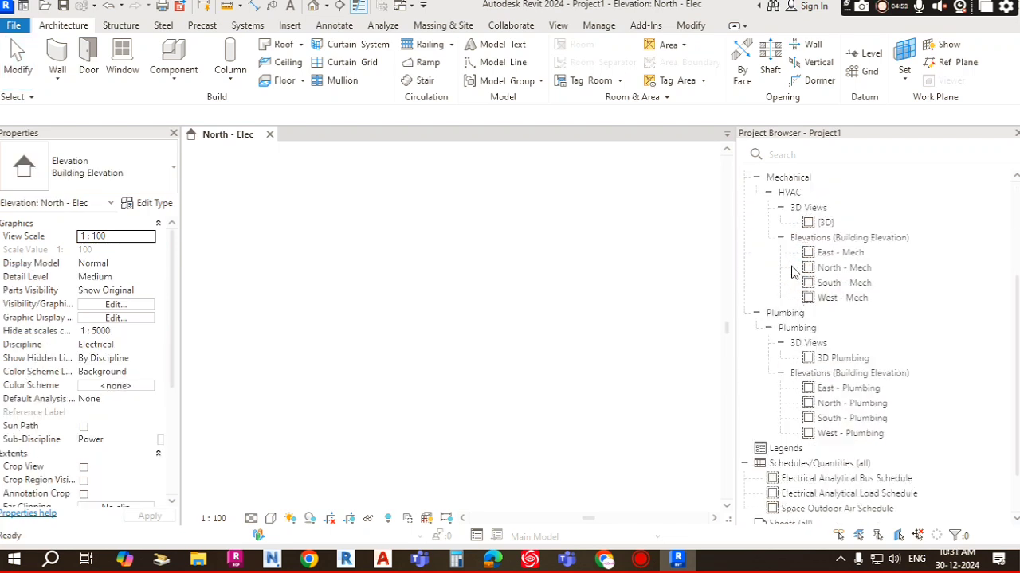
click(791, 194)
scroll(825, 335, up, 3)
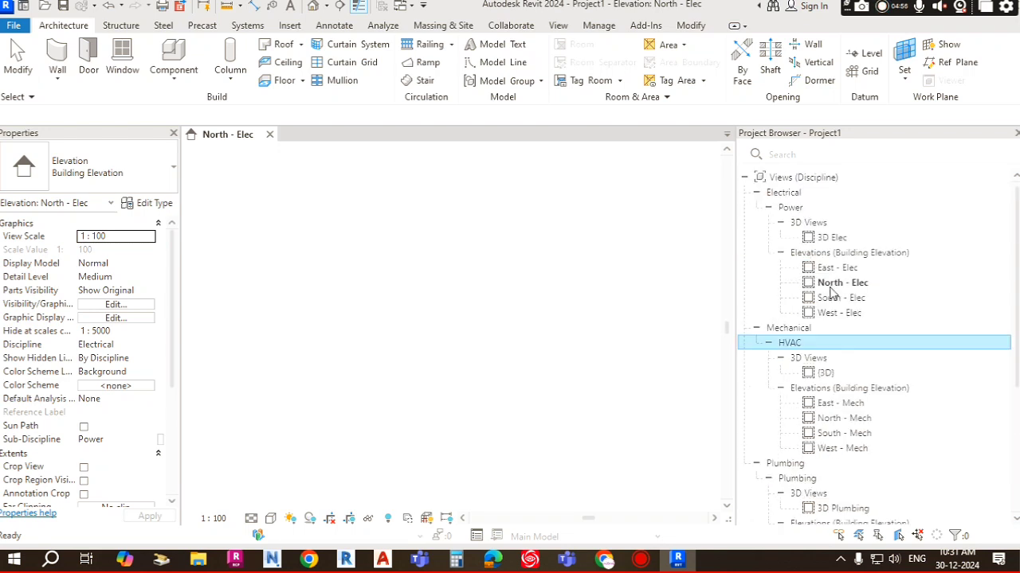
click(617, 314)
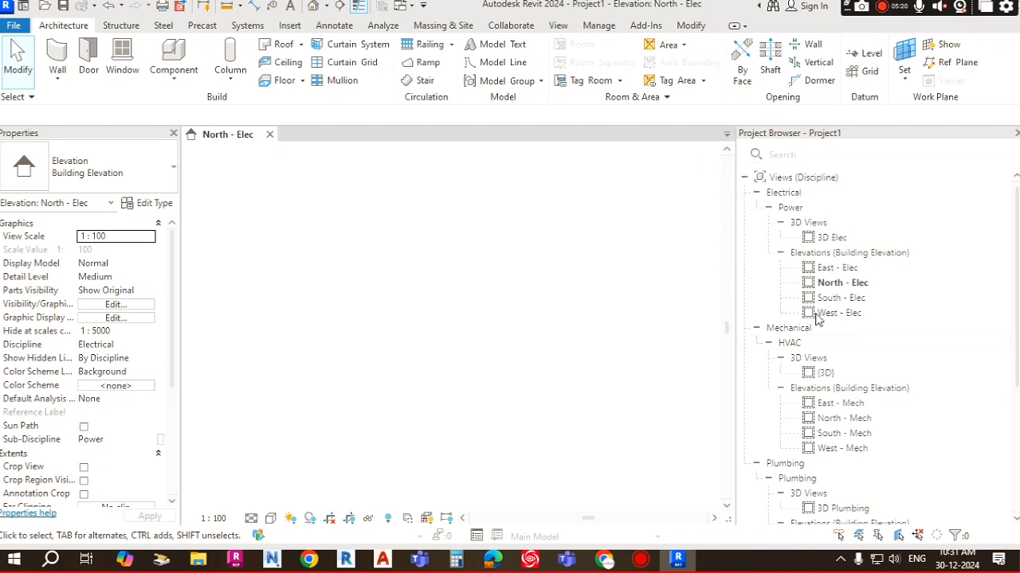
scroll(822, 327, down, 5)
scroll(822, 328, up, 5)
Step: Start linking a Revit model and pick AQUA RAFFEL HOTEL JEDDAHA SAUDI ARABIA.rvt from the server drive
click(291, 27)
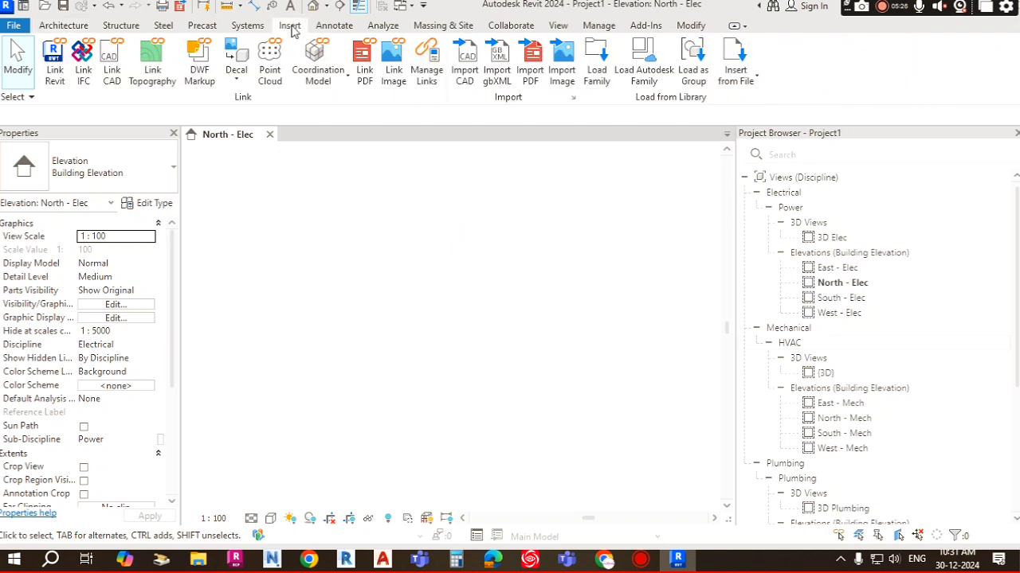
click(54, 73)
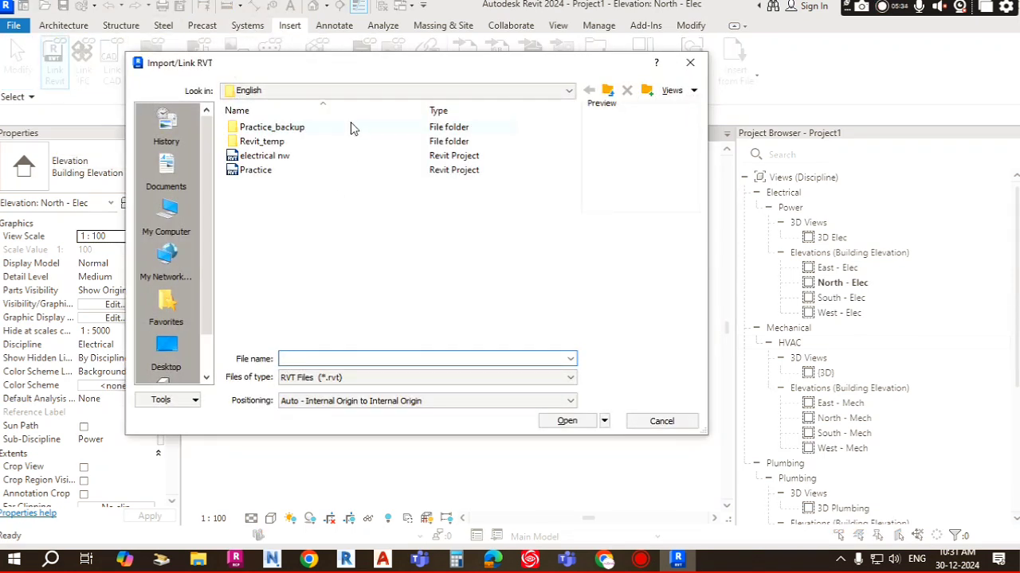
click(355, 90)
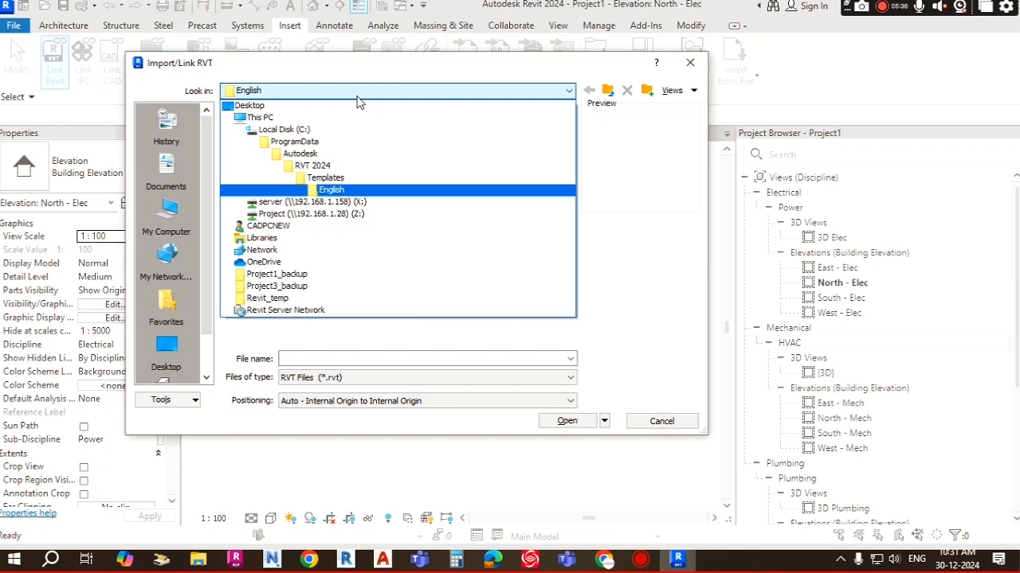
click(336, 206)
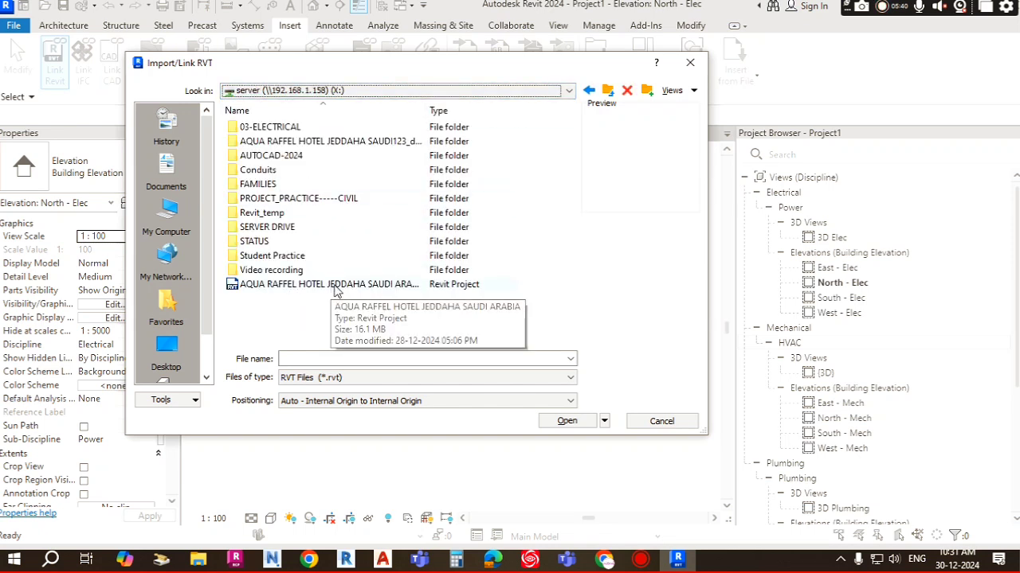
click(394, 291)
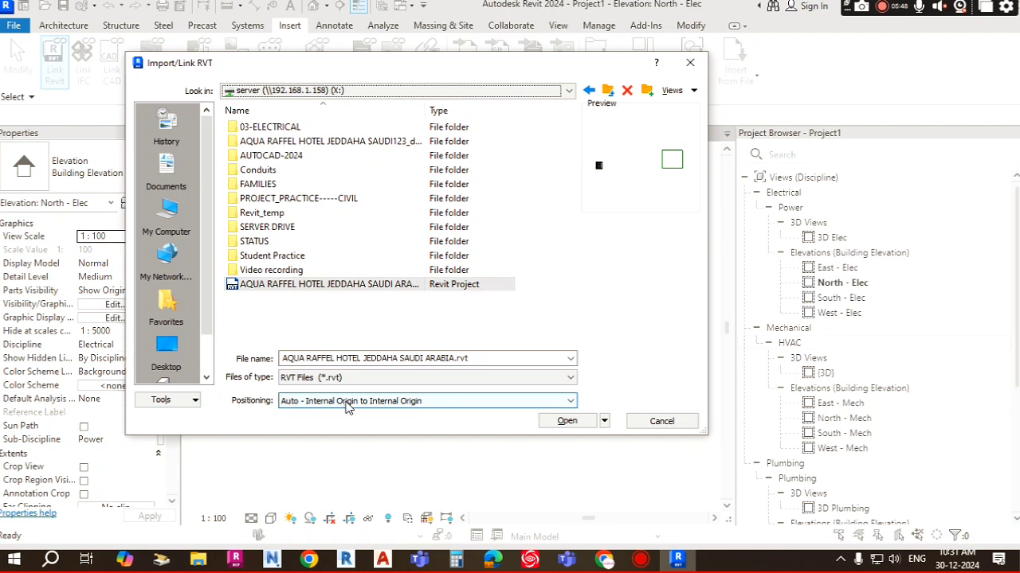
Step: Keep Auto - Internal Origin to Internal Origin positioning, open the link, and dismiss the upgrade notice
click(316, 407)
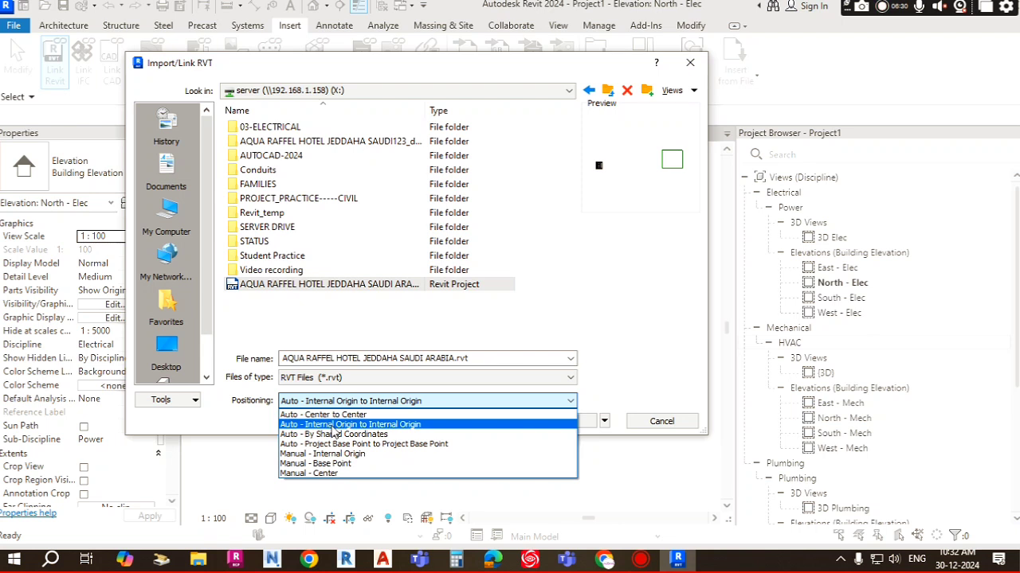
click(333, 427)
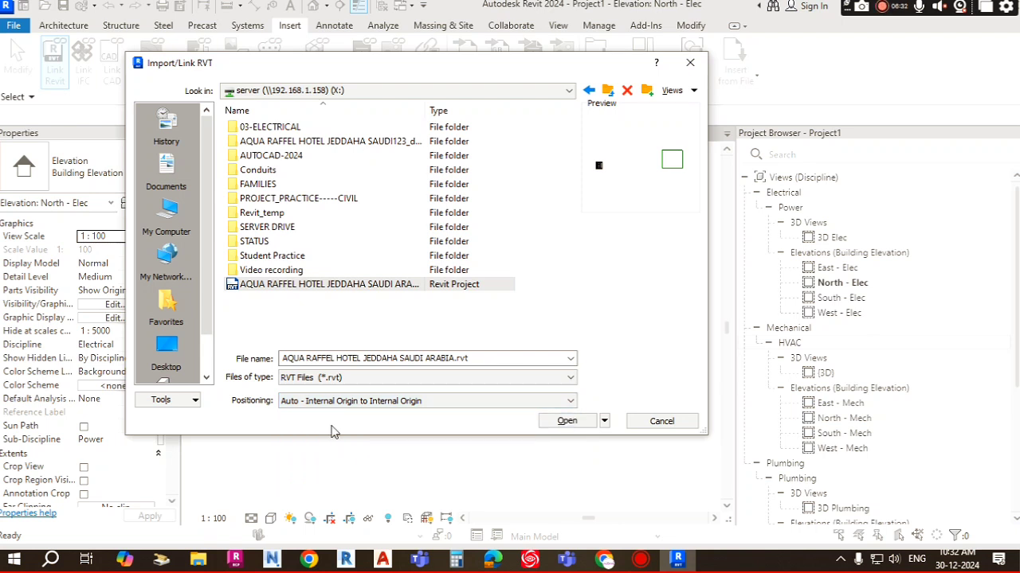
click(347, 401)
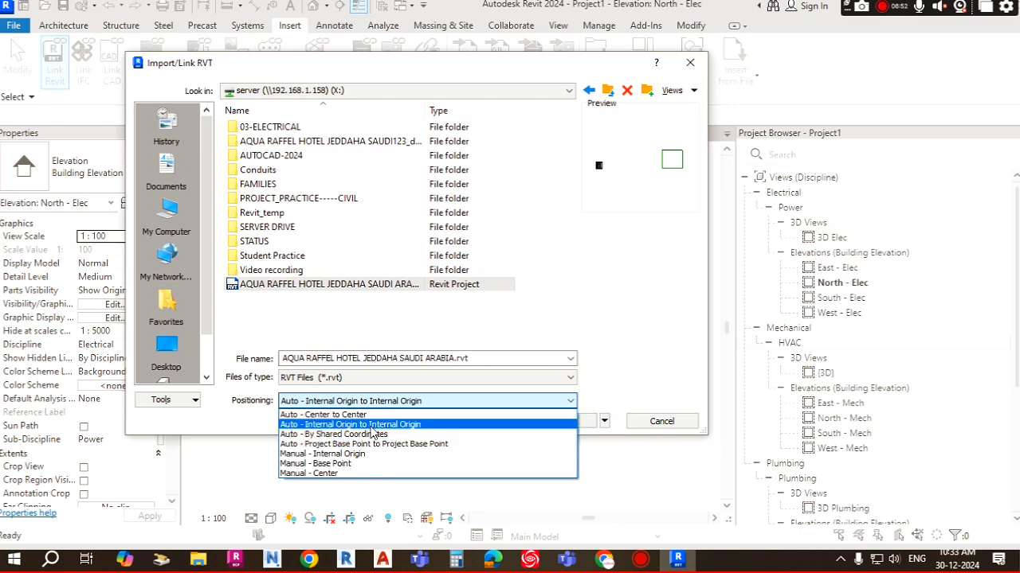
click(369, 426)
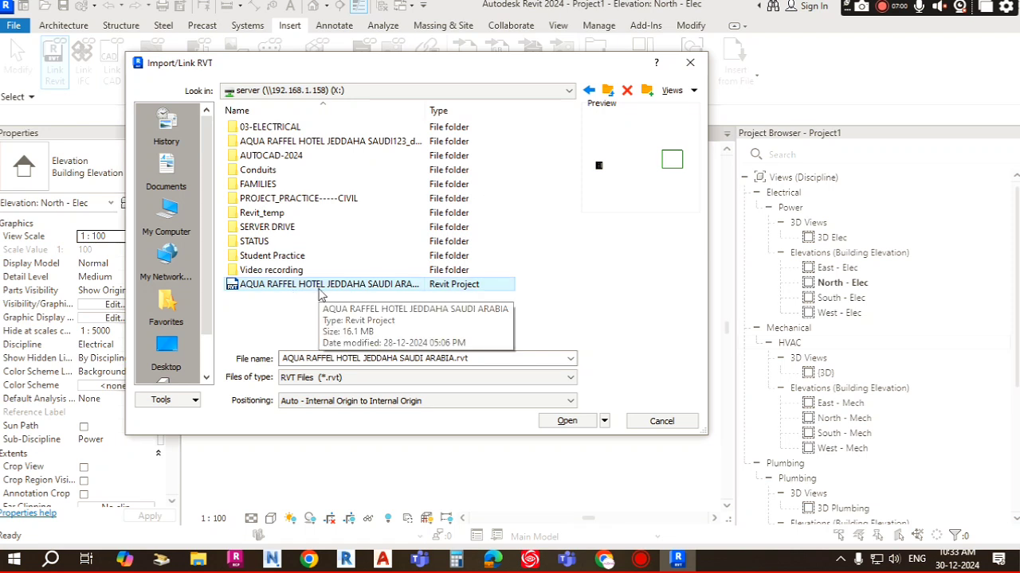
click(567, 422)
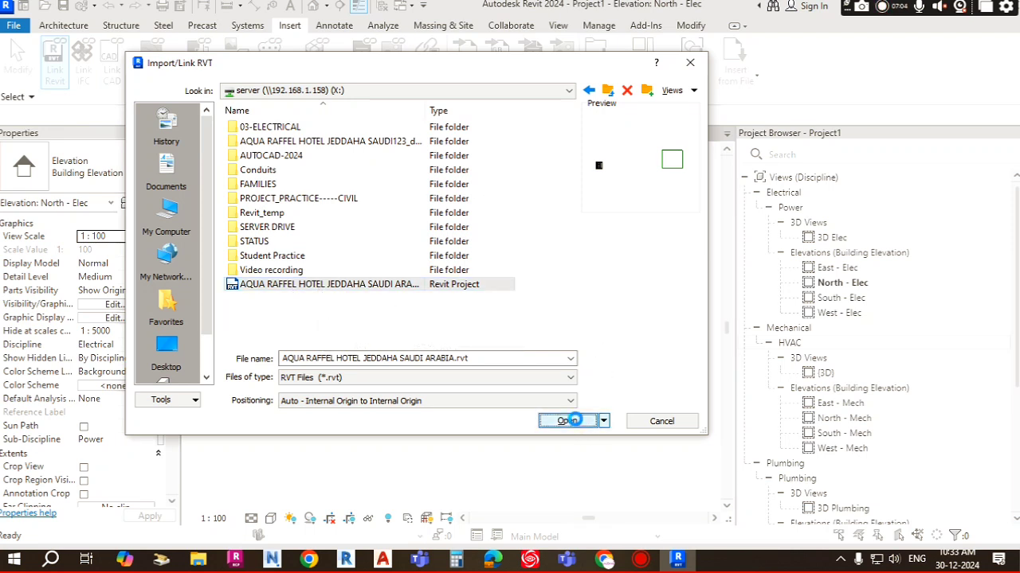
click(602, 318)
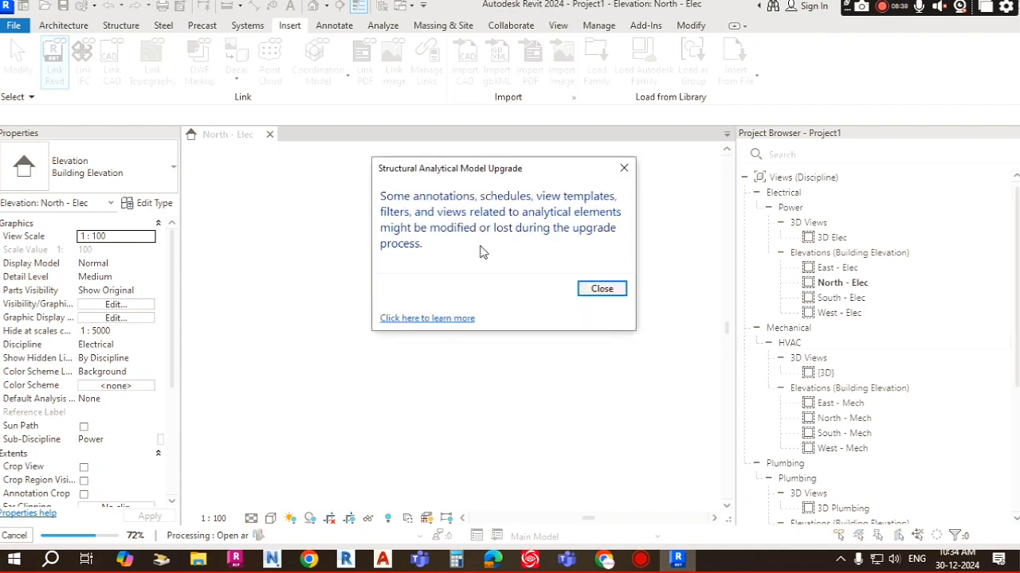
click(603, 289)
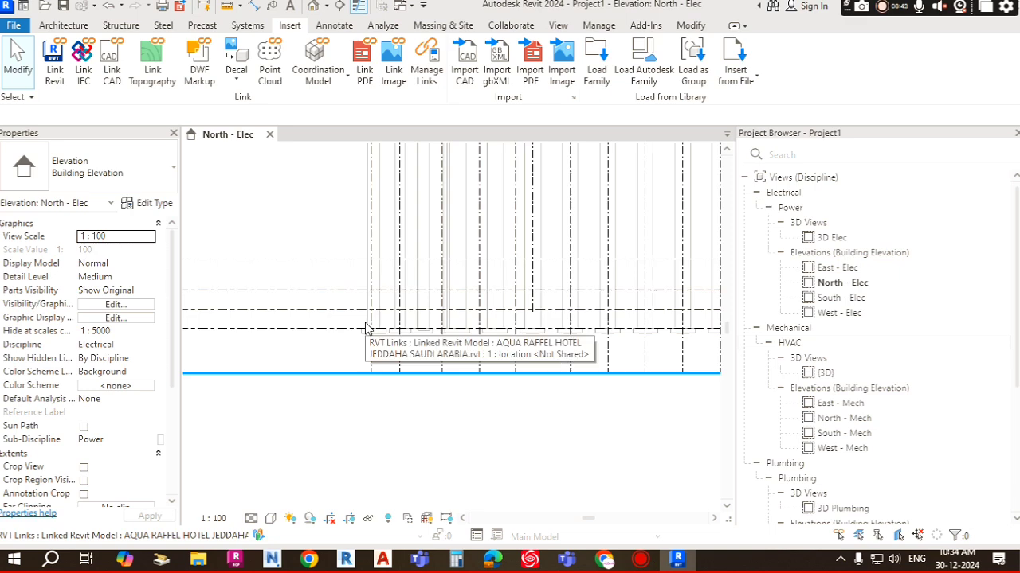
Step: Zoom and pan around the linked model in the North - Elec elevation to inspect its levels and grids
scroll(366, 329, down, 5)
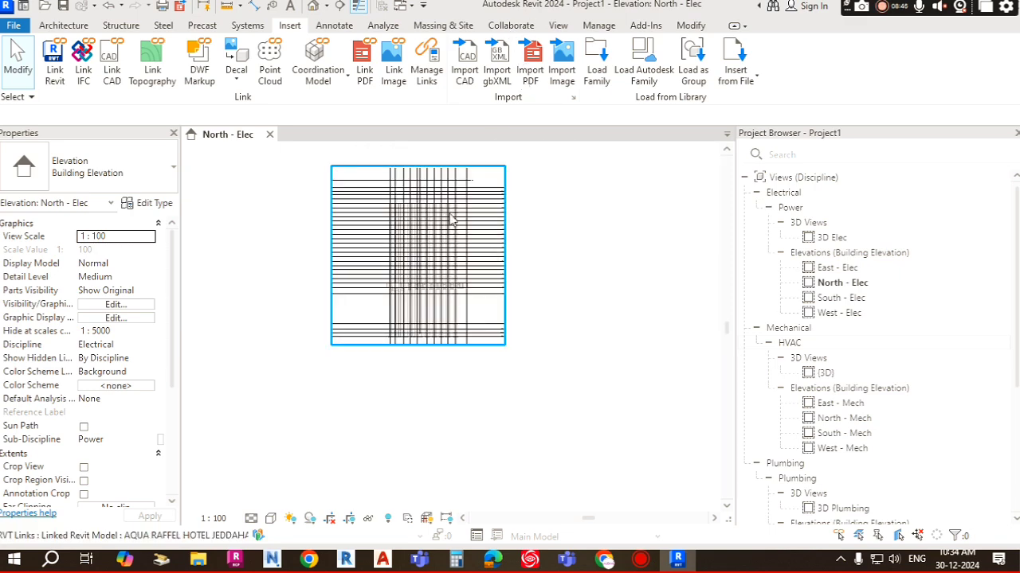
middle_drag(474, 254, 501, 313)
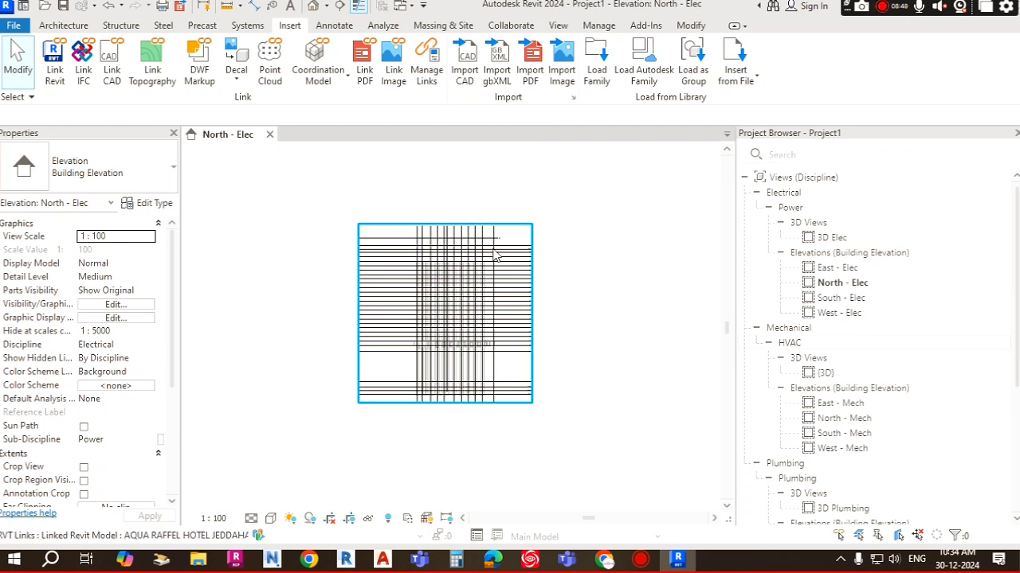
click(483, 301)
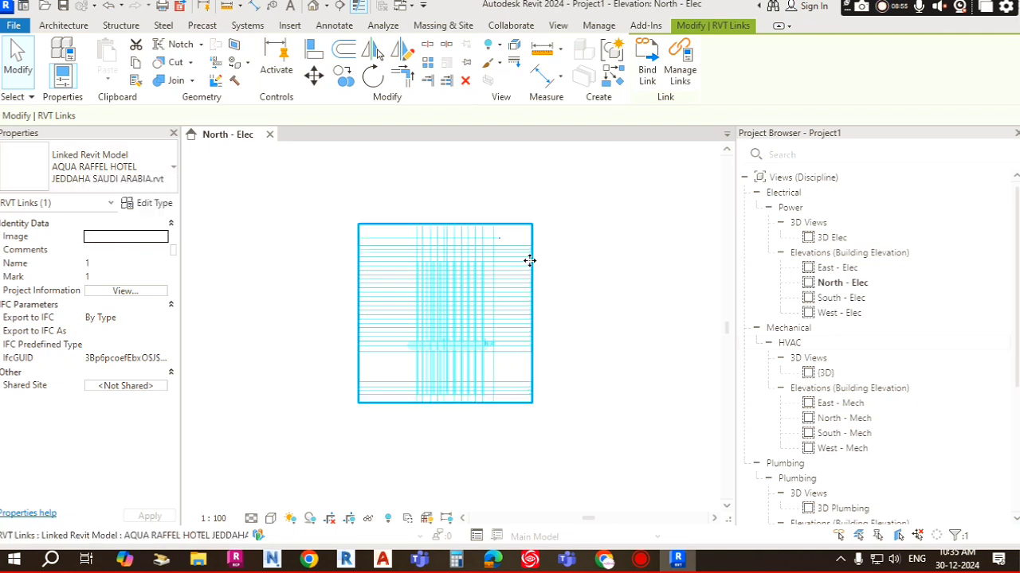
click(575, 285)
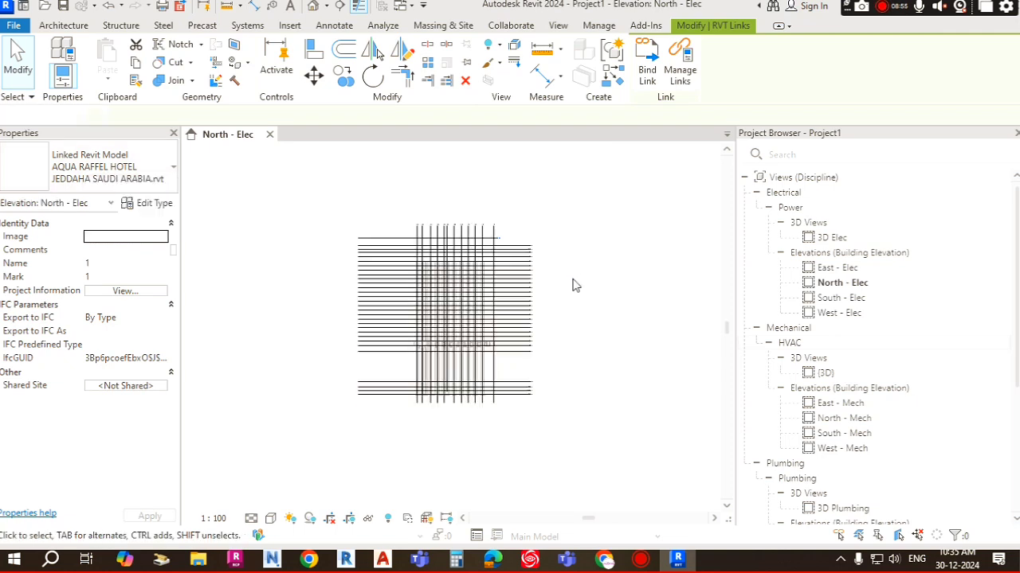
click(840, 297)
click(847, 284)
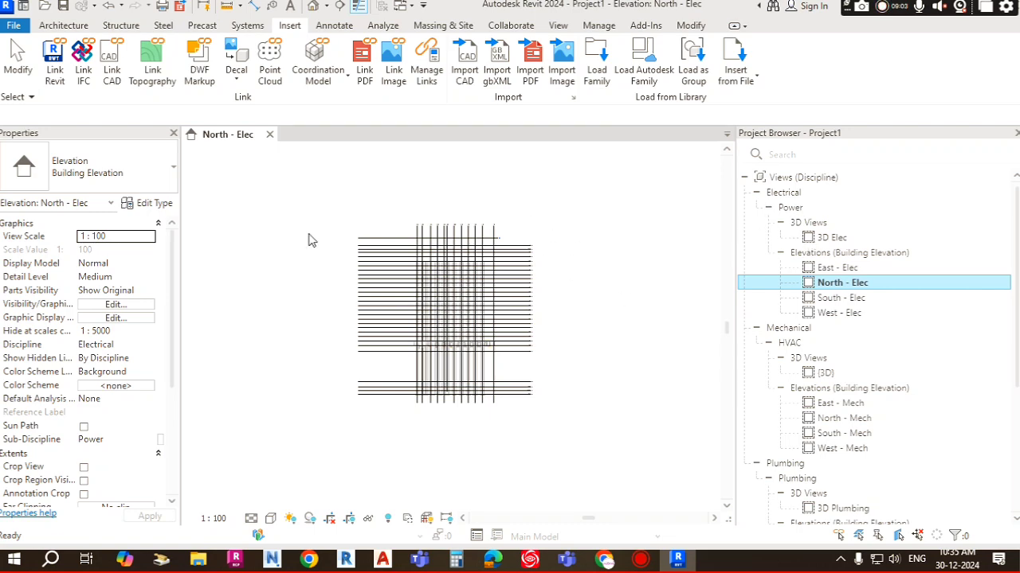
scroll(542, 309, up, 1)
scroll(542, 309, up, 1)
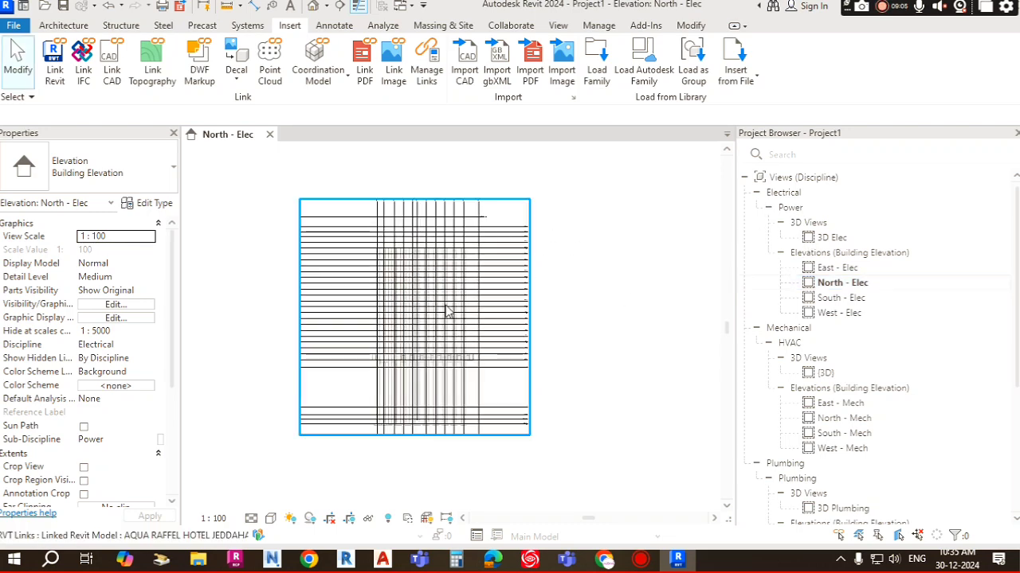
scroll(478, 342, up, 7)
scroll(430, 364, up, 5)
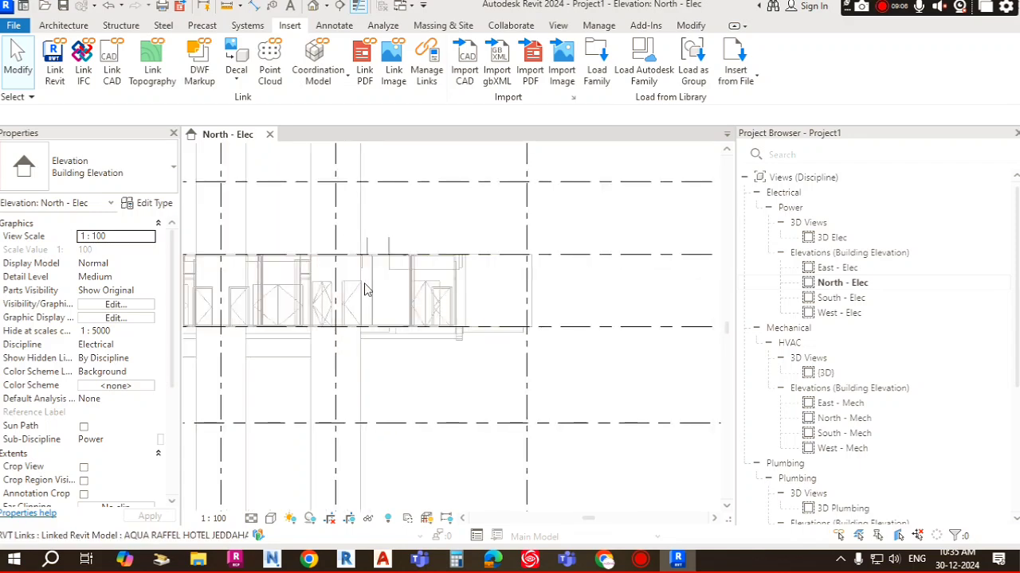
scroll(364, 289, down, 8)
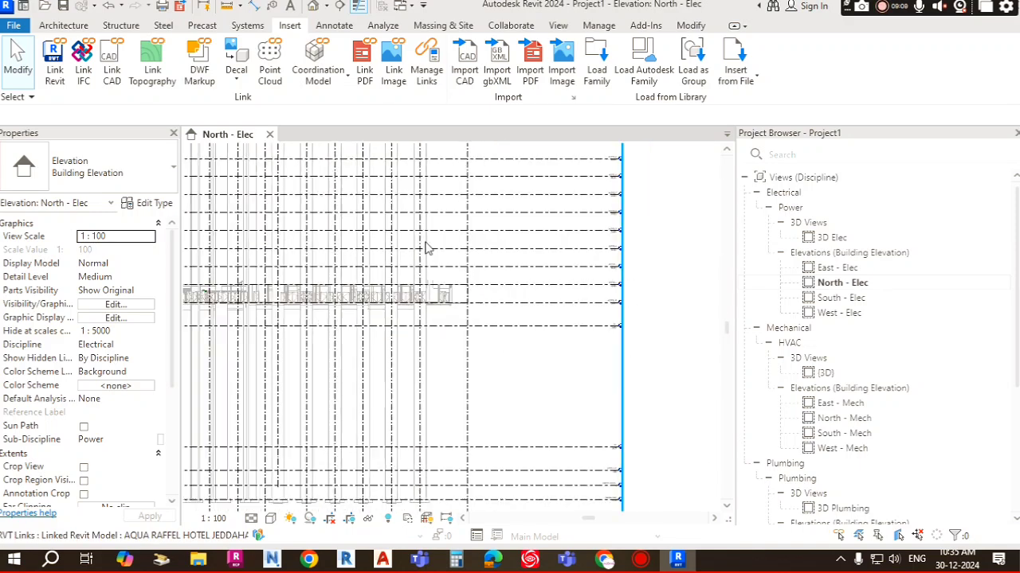
scroll(443, 250, up, 6)
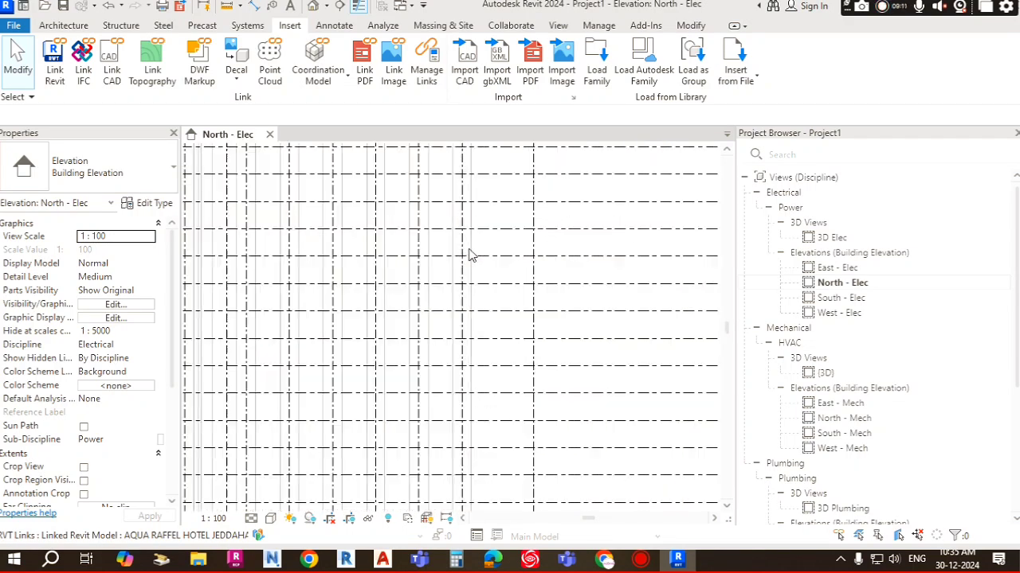
middle_drag(504, 239, 508, 297)
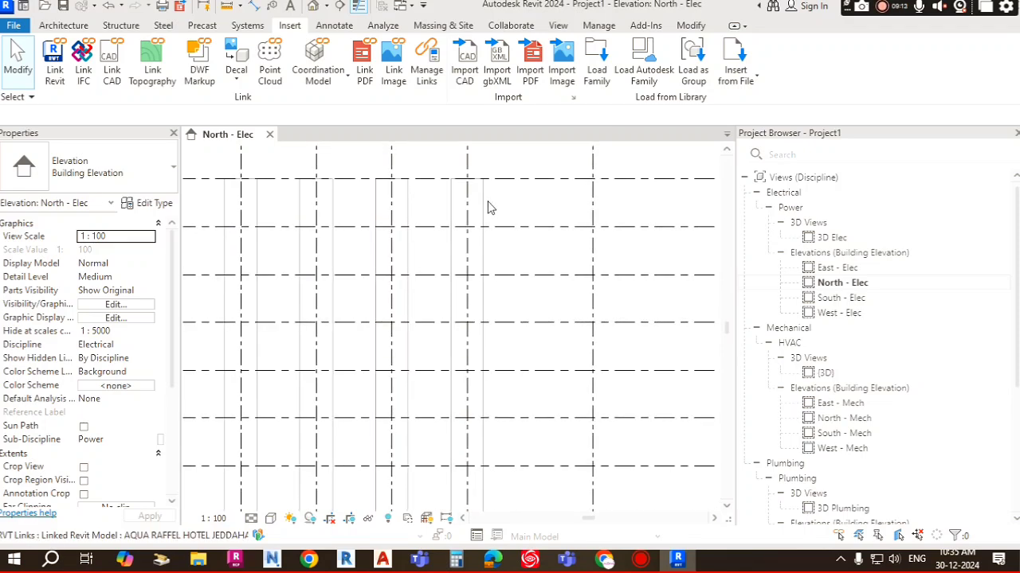
scroll(416, 241, down, 7)
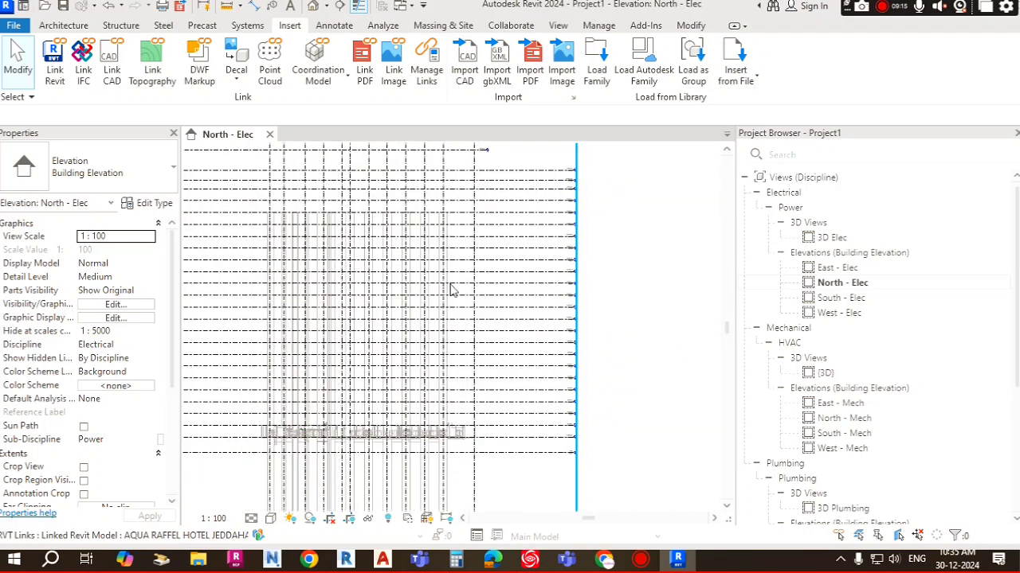
Step: Select and deselect the linked model, and zoom in and out to examine its overall extent in the elevation
middle_drag(490, 341, 462, 296)
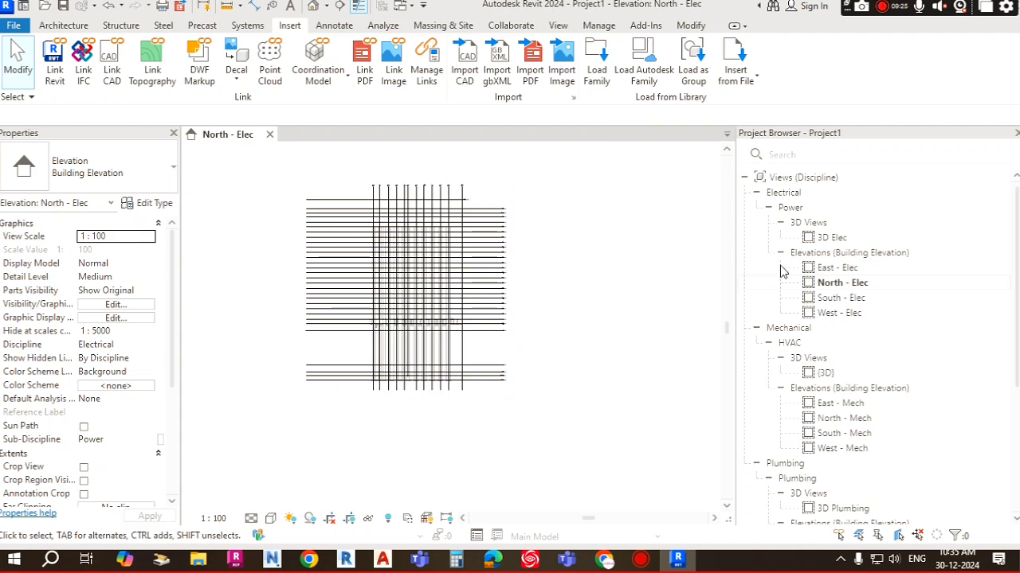
click(394, 247)
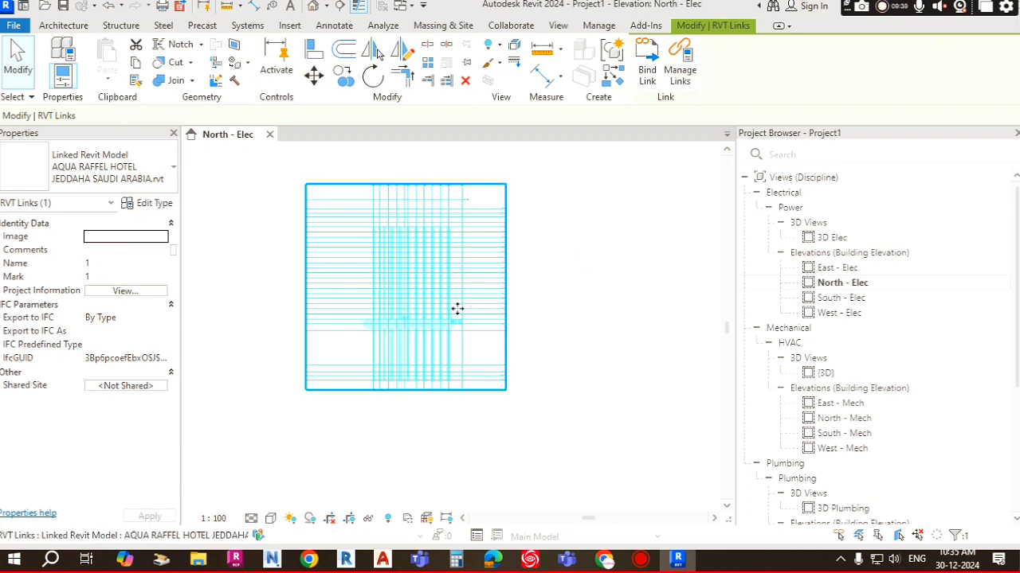
click(589, 262)
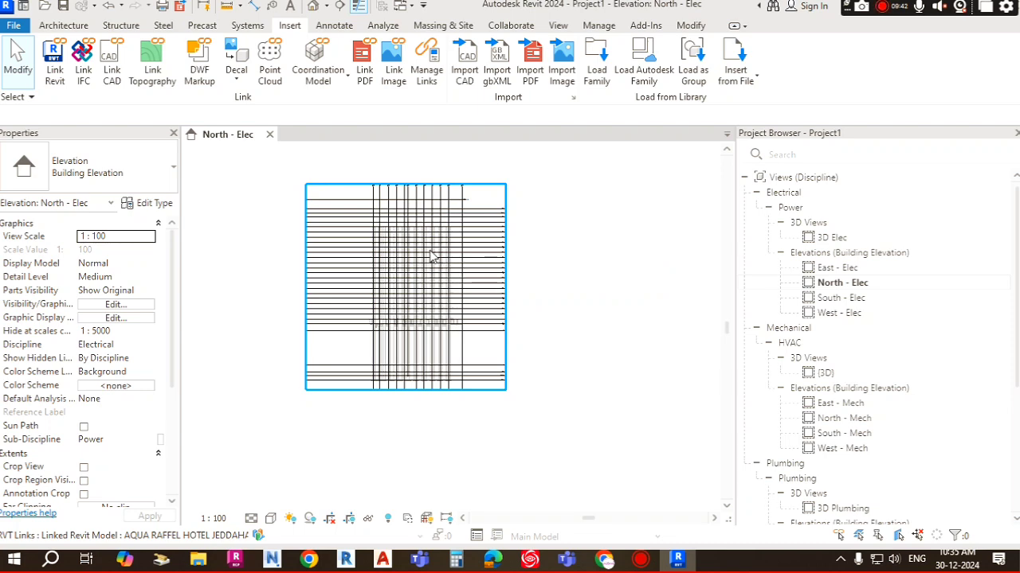
scroll(442, 266, up, 5)
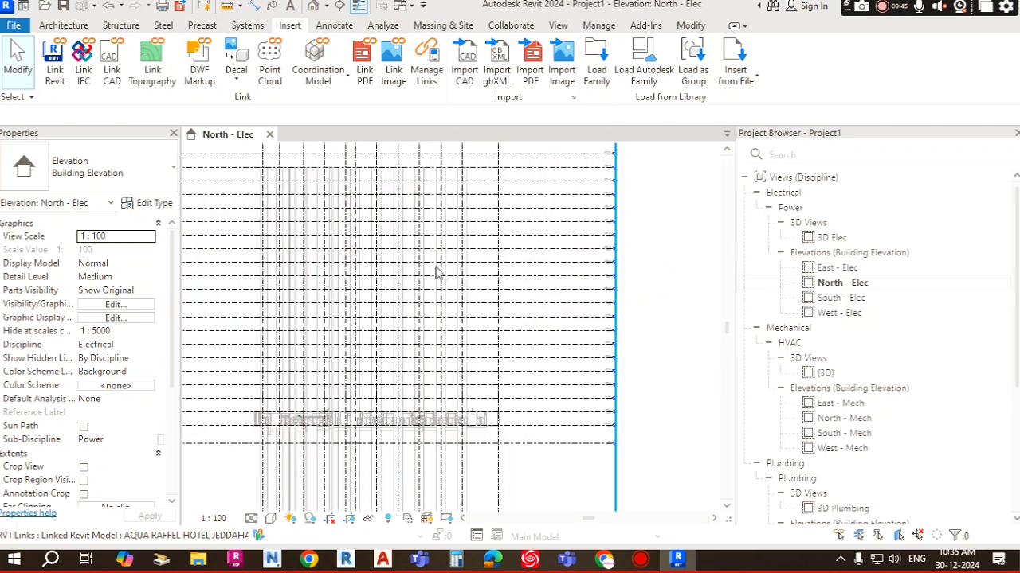
scroll(452, 227, up, 1)
middle_drag(467, 229, 471, 369)
middle_drag(465, 223, 469, 253)
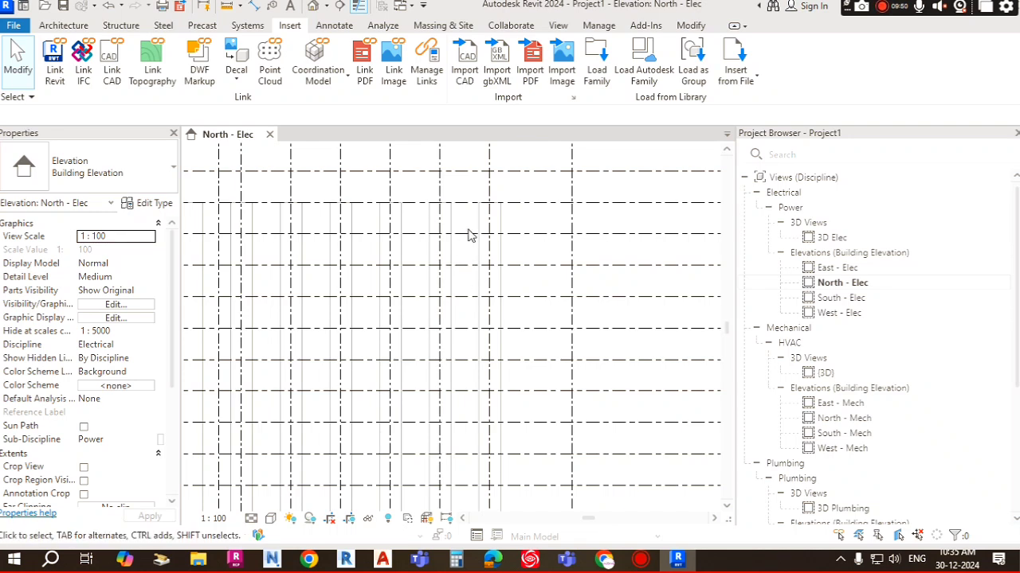
scroll(411, 268, down, 5)
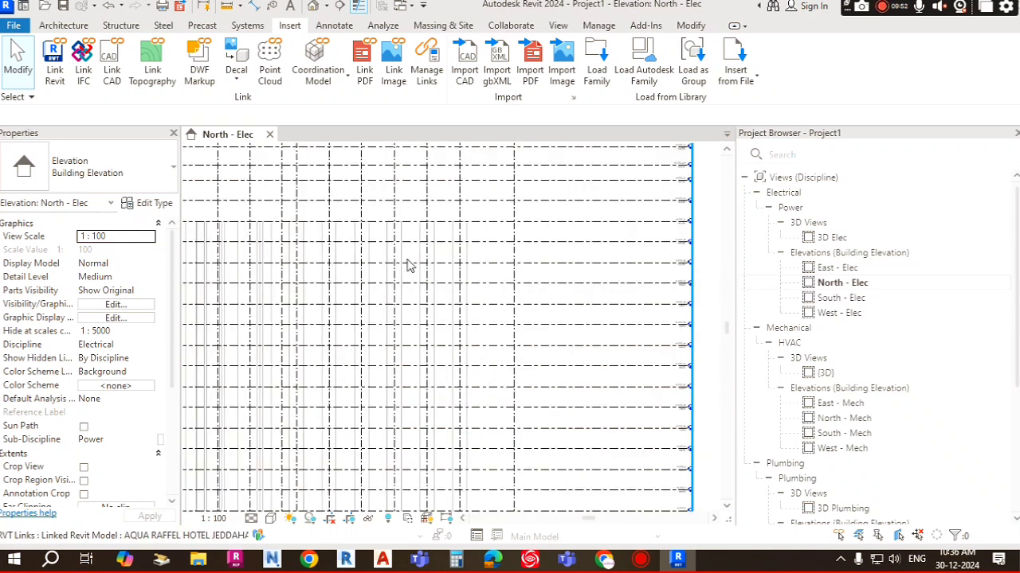
scroll(414, 269, down, 2)
middle_drag(507, 336, 526, 341)
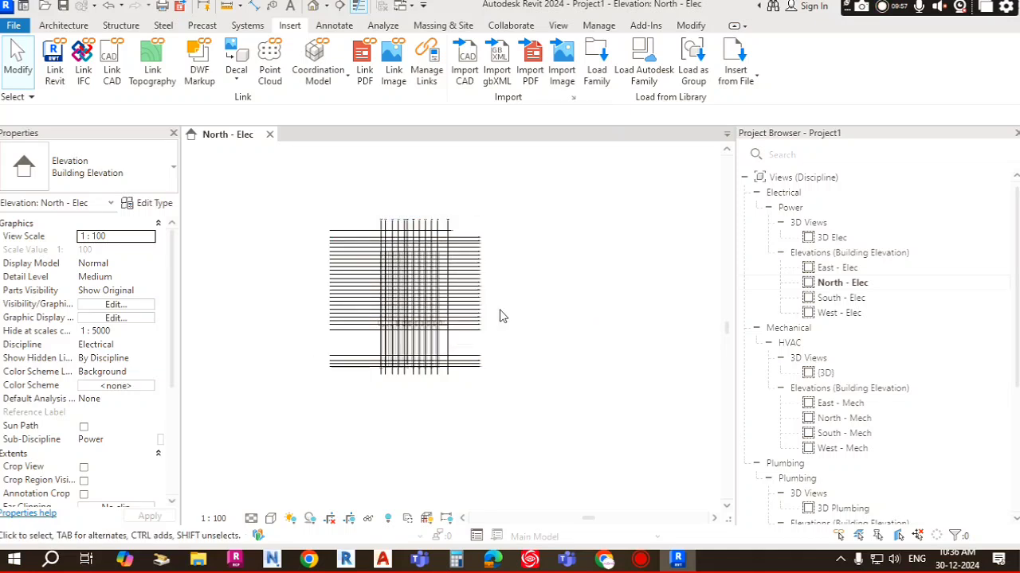
Step: Start Copy/Monitor using Select Link and pick the linked AQUA RAFFEL HOTEL model
click(510, 26)
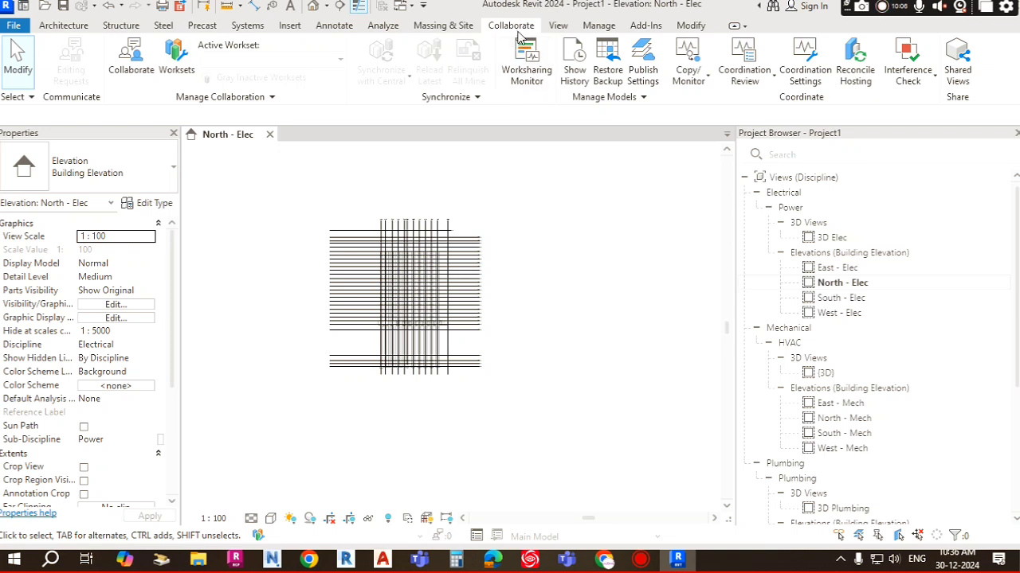
click(689, 72)
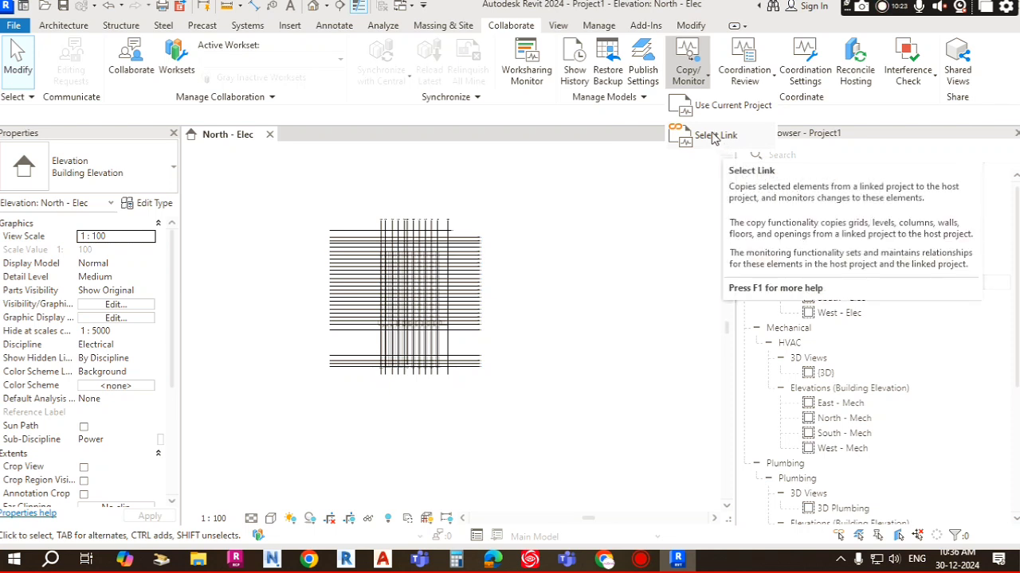
click(715, 137)
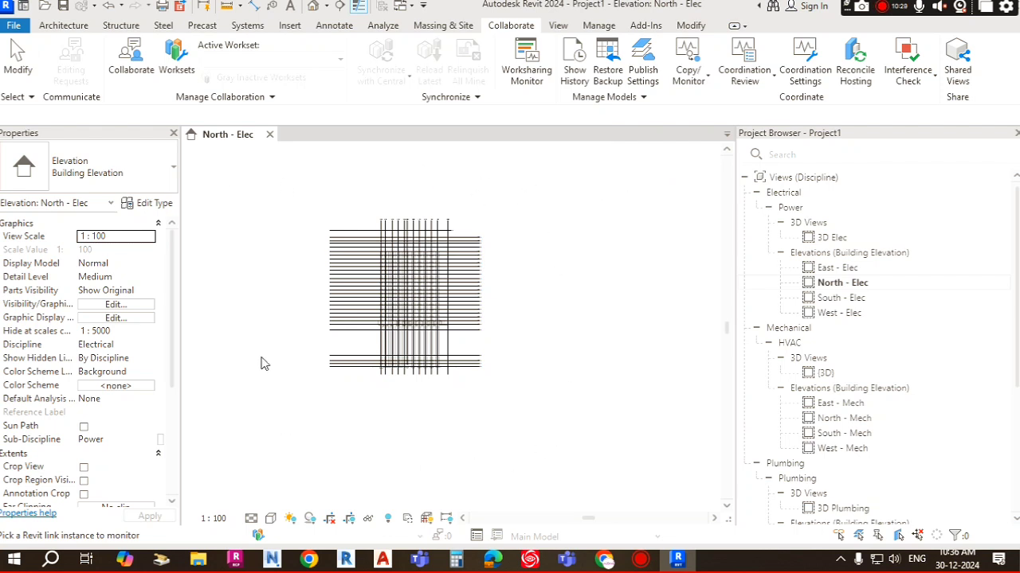
click(467, 268)
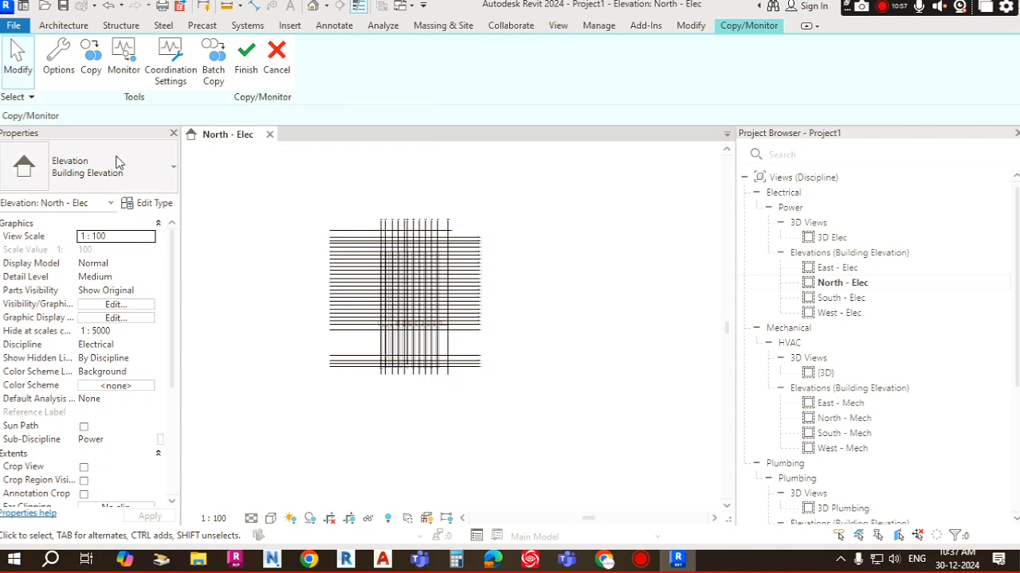
Step: Open the Copy/Monitor Options and review the Levels, Grids, Columns, Walls and Floors tabs
click(60, 70)
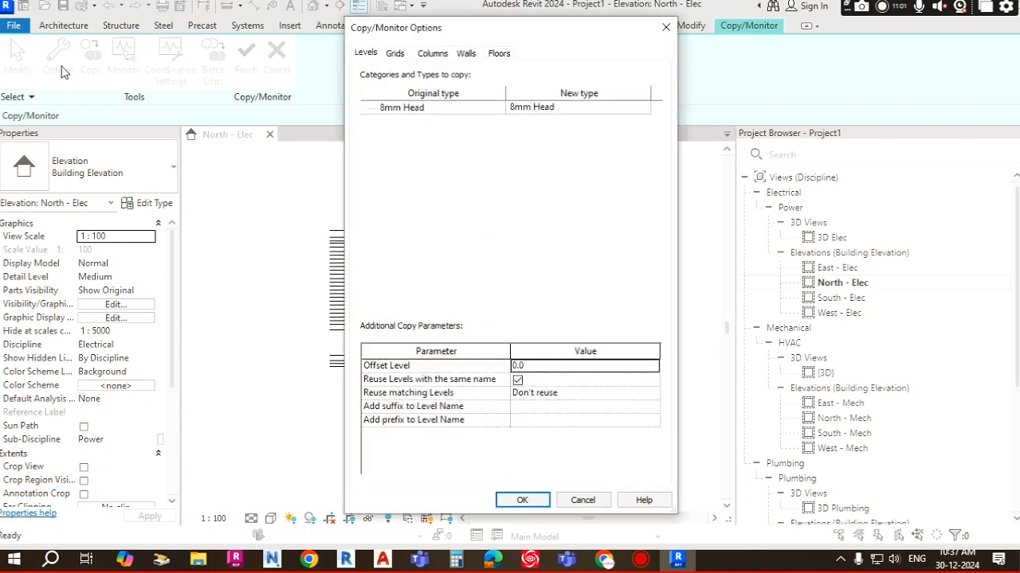
drag(567, 29, 362, 22)
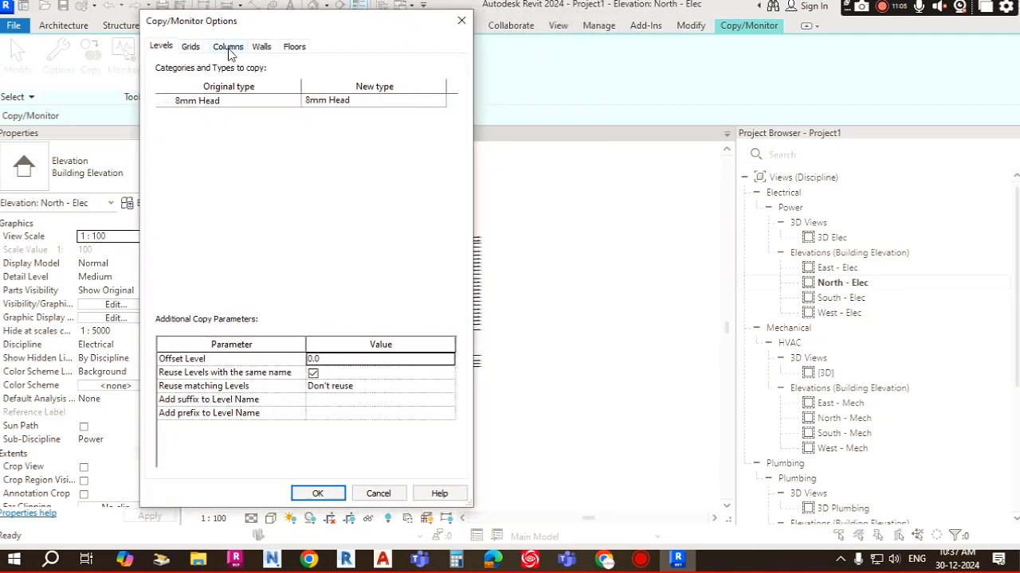
click(229, 48)
click(268, 49)
click(294, 48)
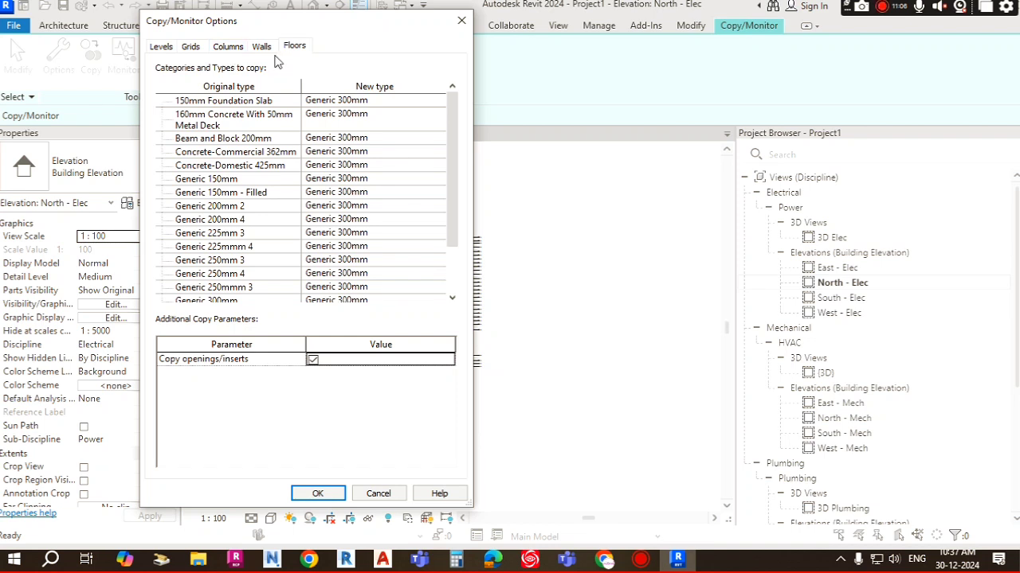
click(163, 49)
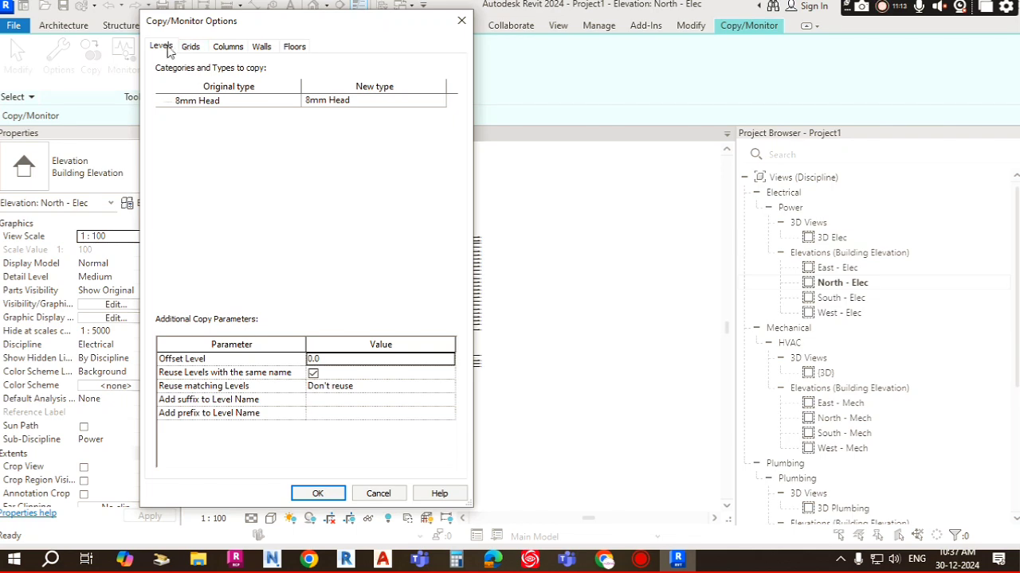
click(191, 48)
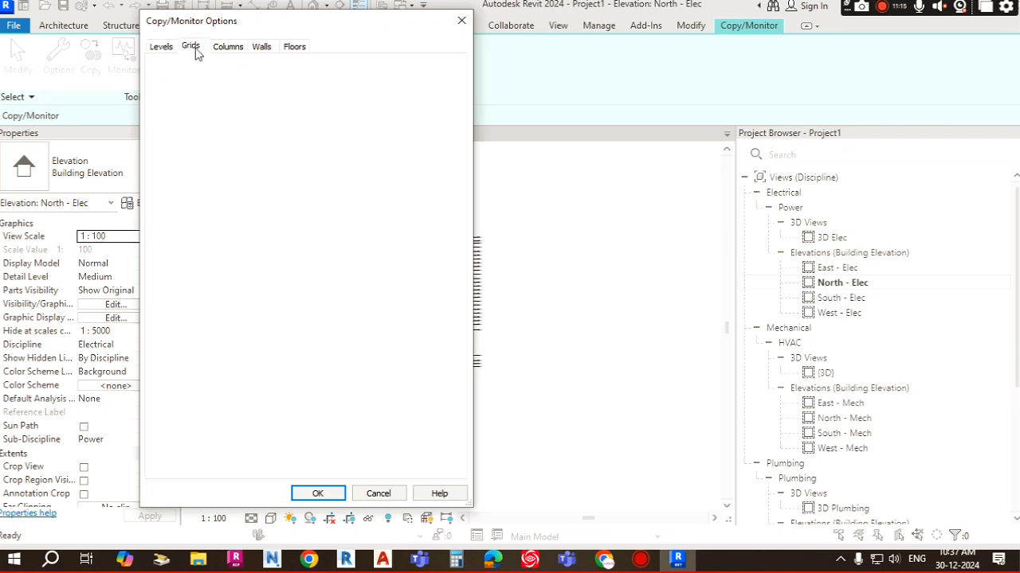
click(228, 48)
click(263, 47)
click(301, 48)
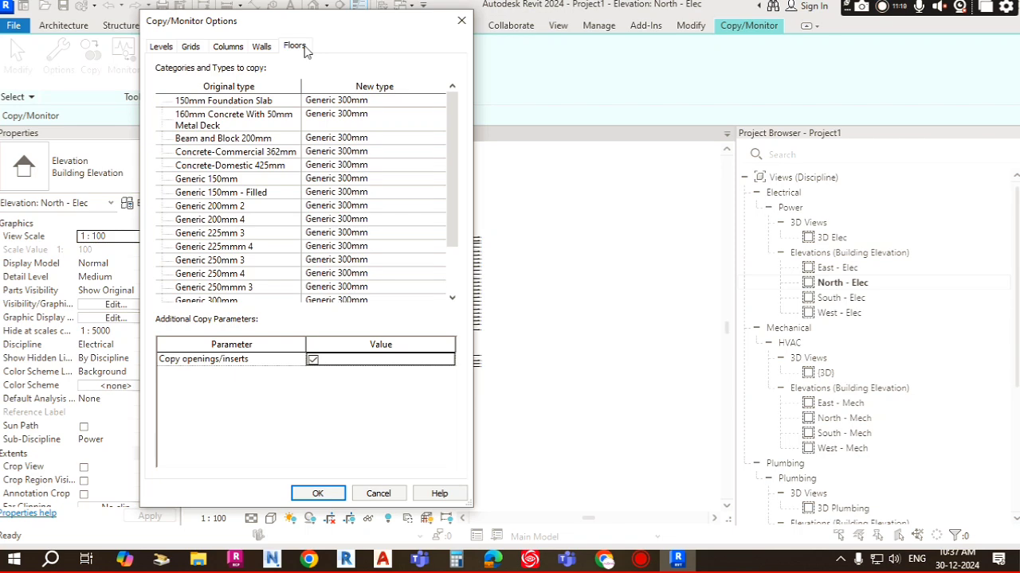
click(159, 50)
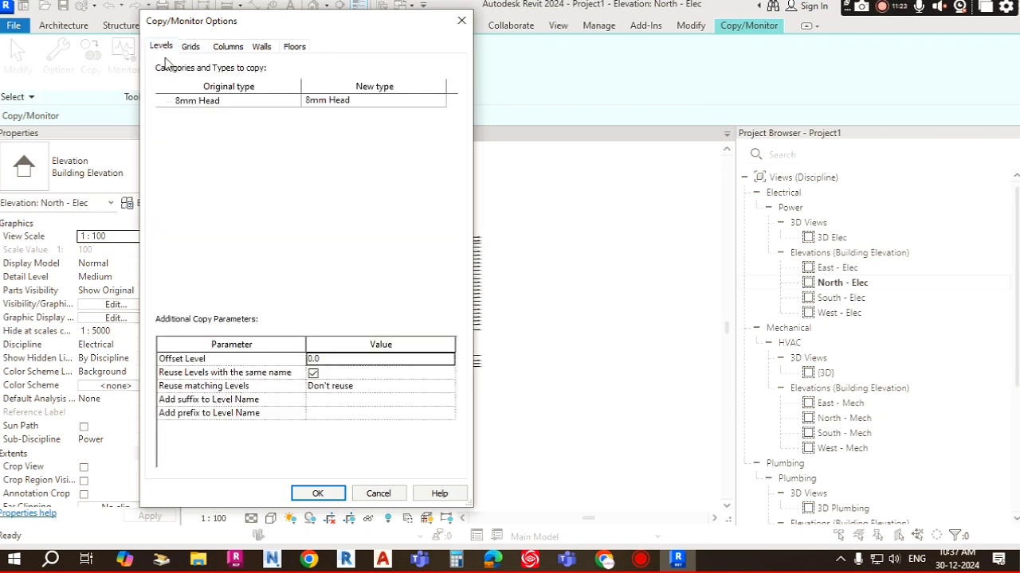
drag(389, 30, 427, 30)
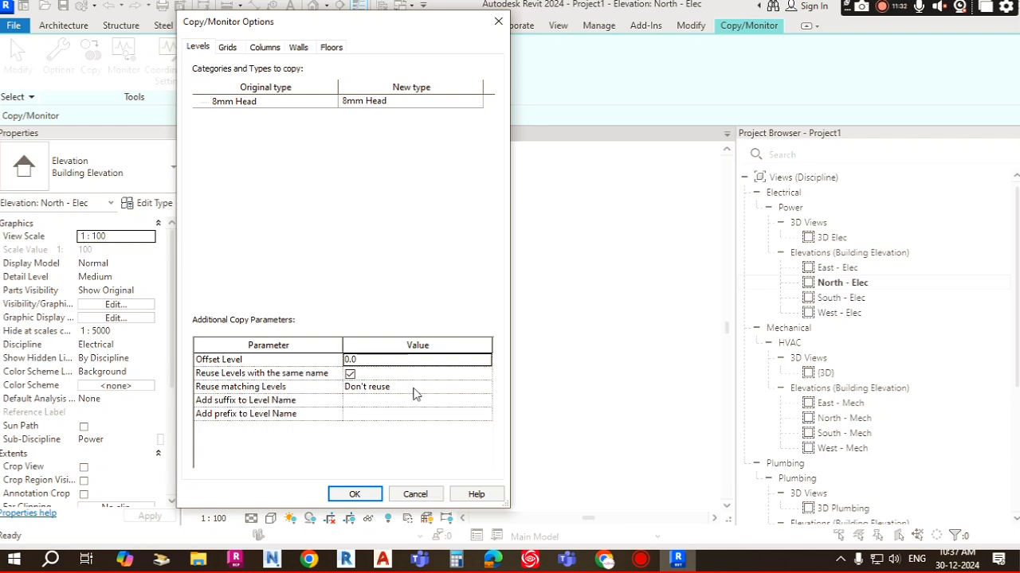
Step: Set Reuse matching Levels to Reuse if Elements match exactly
click(380, 388)
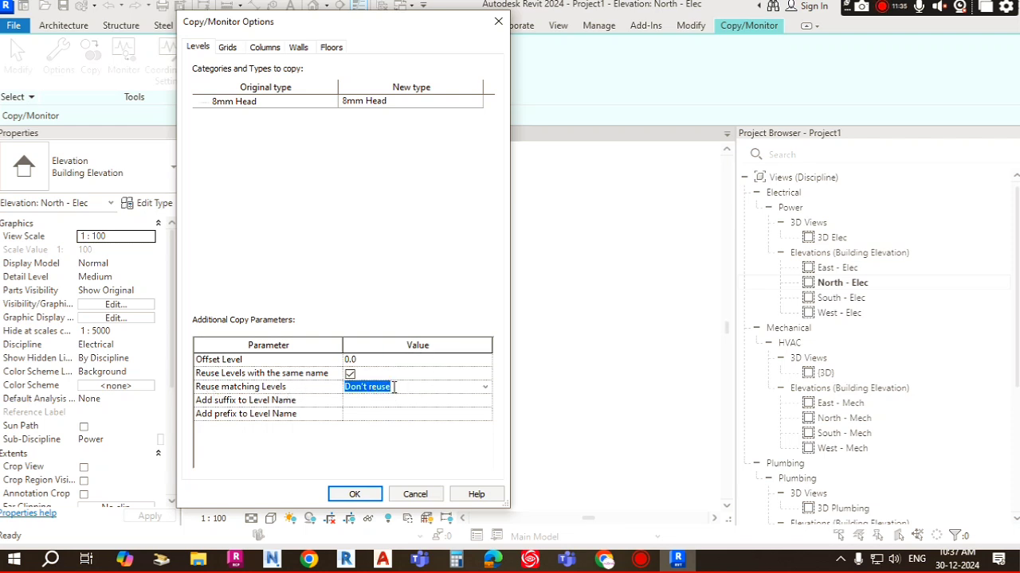
click(485, 386)
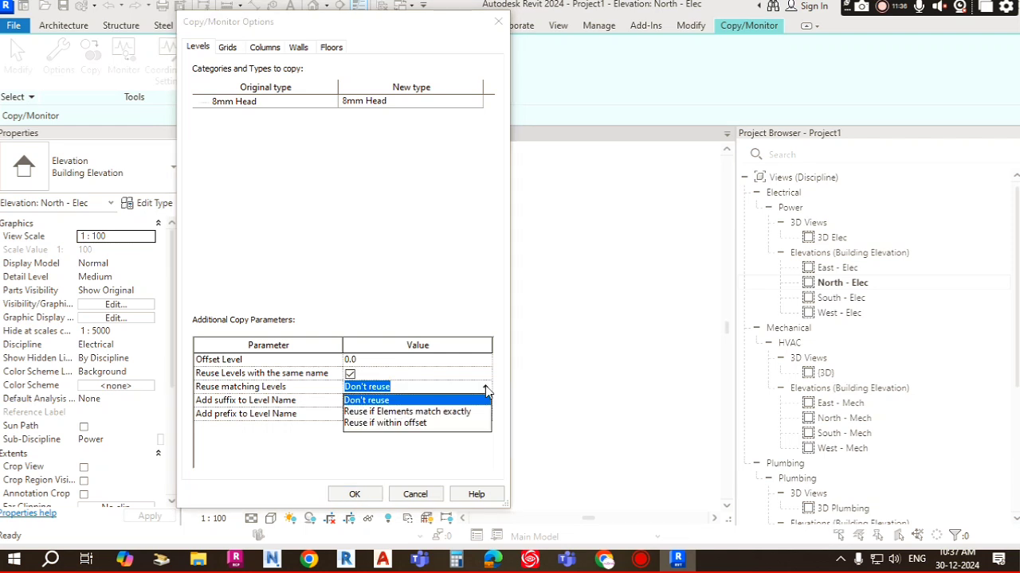
click(371, 413)
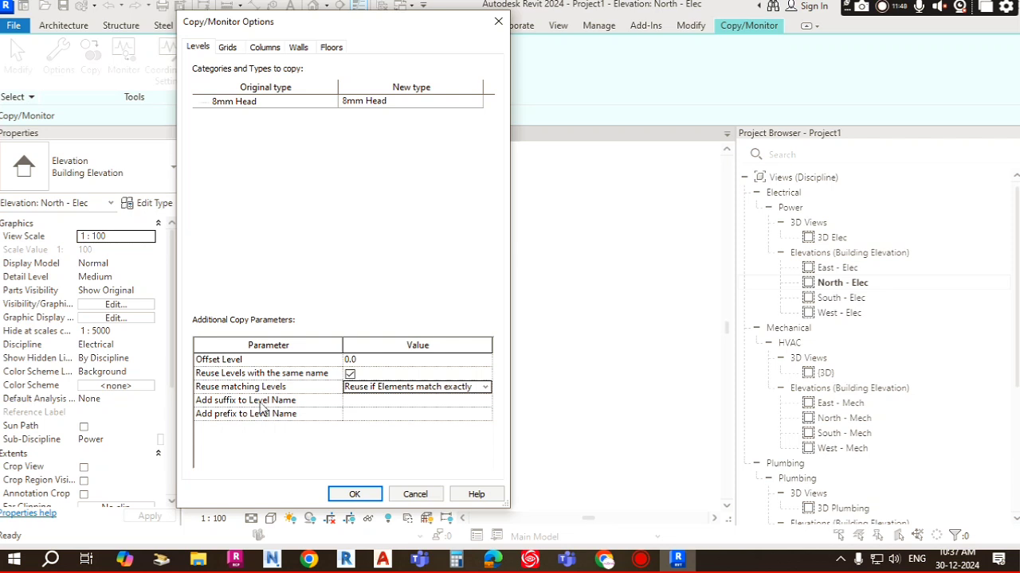
click(360, 403)
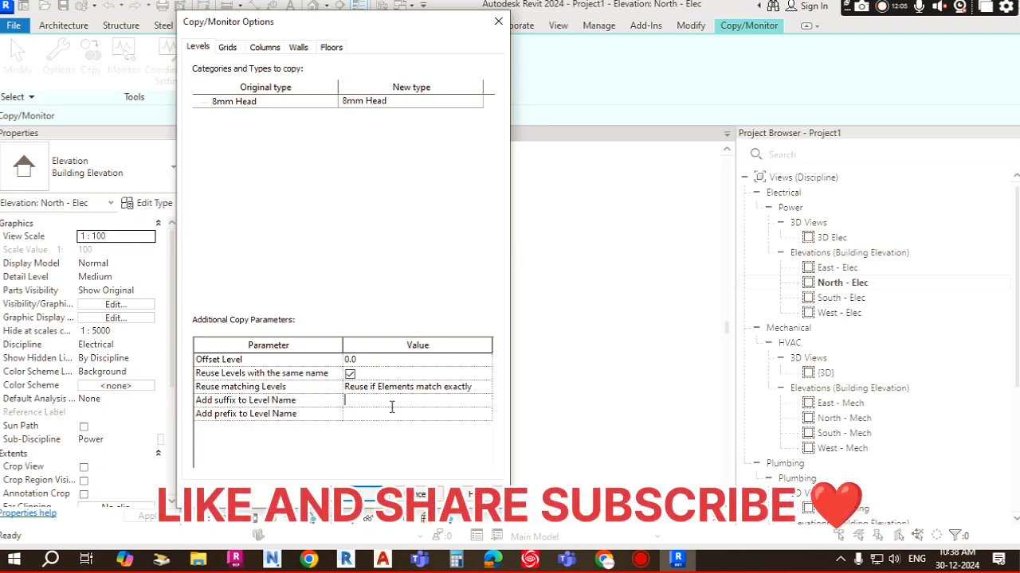
text(xxx)
key(shift+Home)
key(BackSpace)
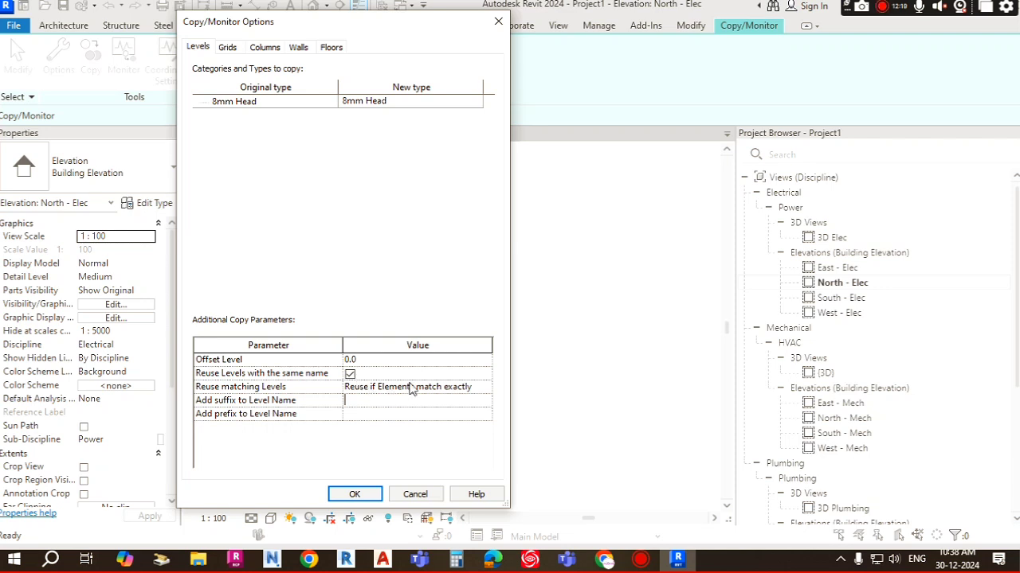
Step: Try turning off Reuse Levels with the same name and setting the Offset Level to 100
click(350, 376)
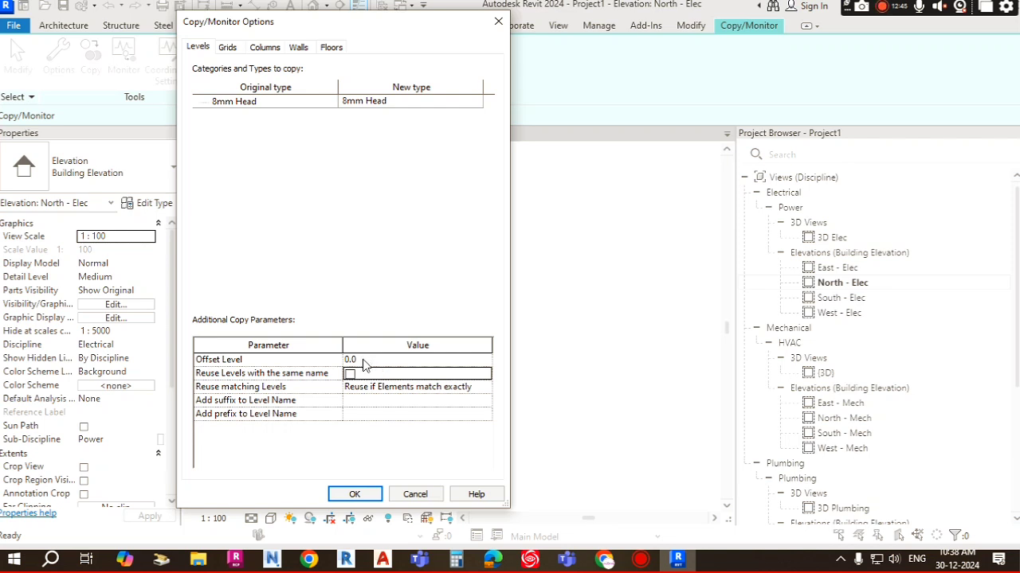
click(360, 359)
drag(359, 359, 334, 364)
text(100)
click(378, 388)
click(389, 360)
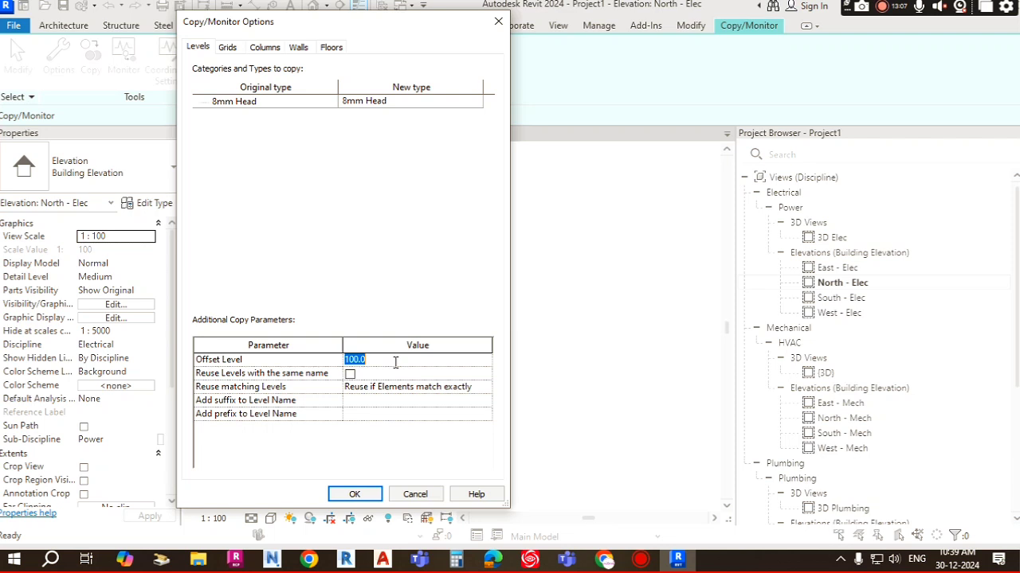
Step: Reset the Offset Level to 0.0 and re-enable Reuse Levels with the same name
drag(372, 361, 331, 360)
click(373, 359)
drag(373, 360, 335, 362)
click(367, 404)
drag(371, 359, 333, 358)
text(0.0)
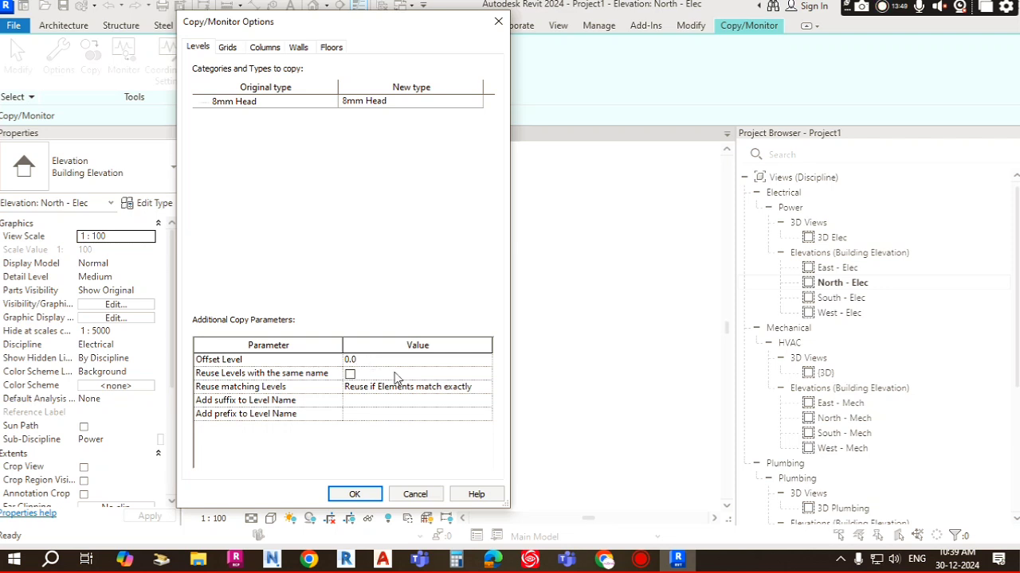
click(396, 377)
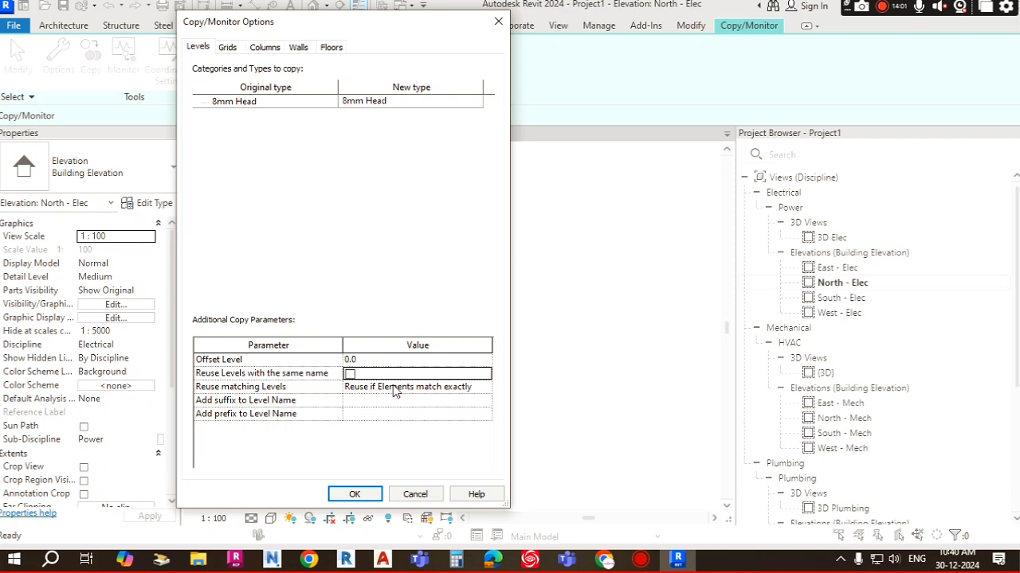
click(350, 373)
Step: Leave the level suffix and prefix empty and accept the Copy/Monitor options
click(476, 388)
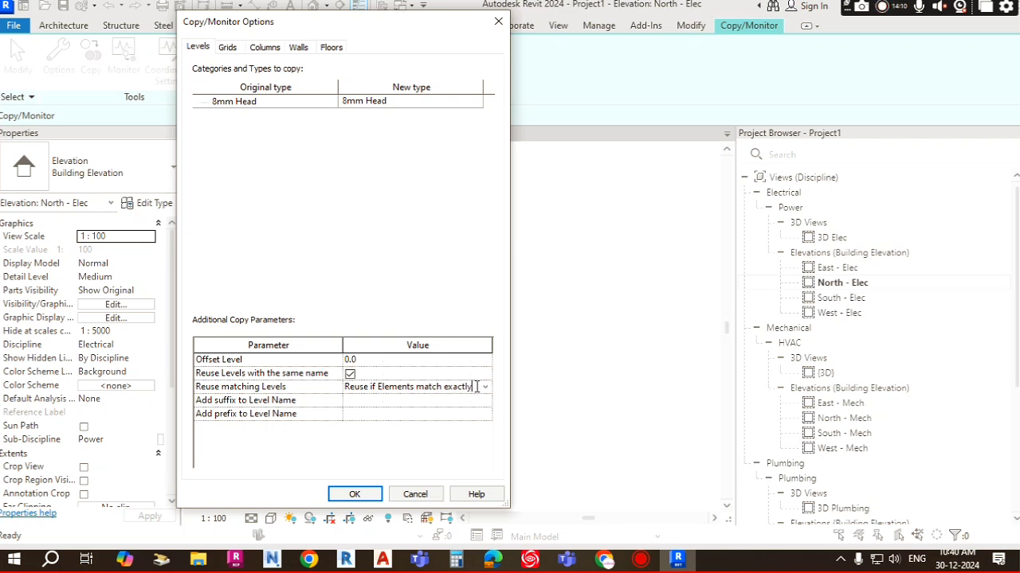
click(375, 412)
click(379, 400)
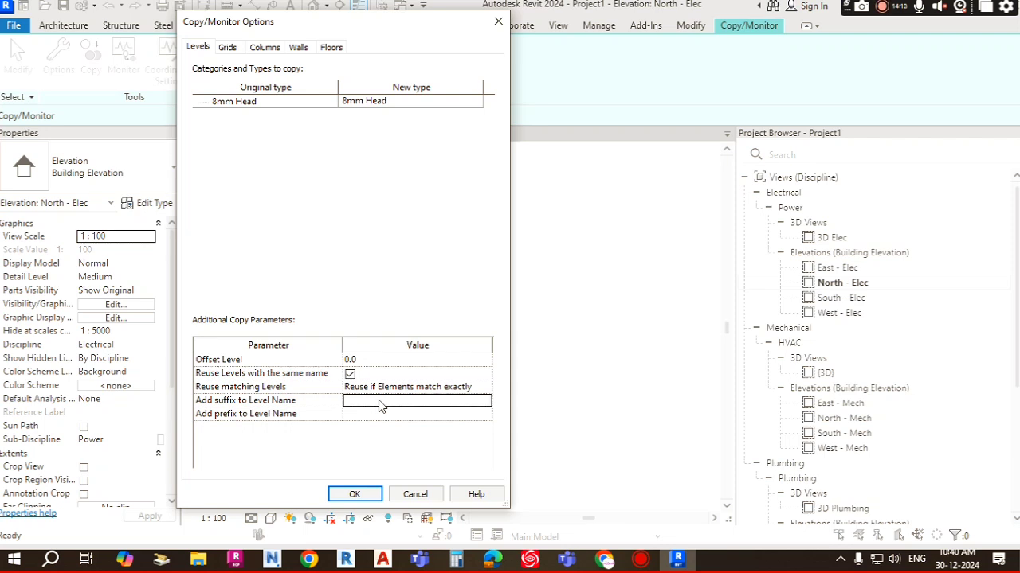
click(372, 412)
click(379, 401)
click(362, 414)
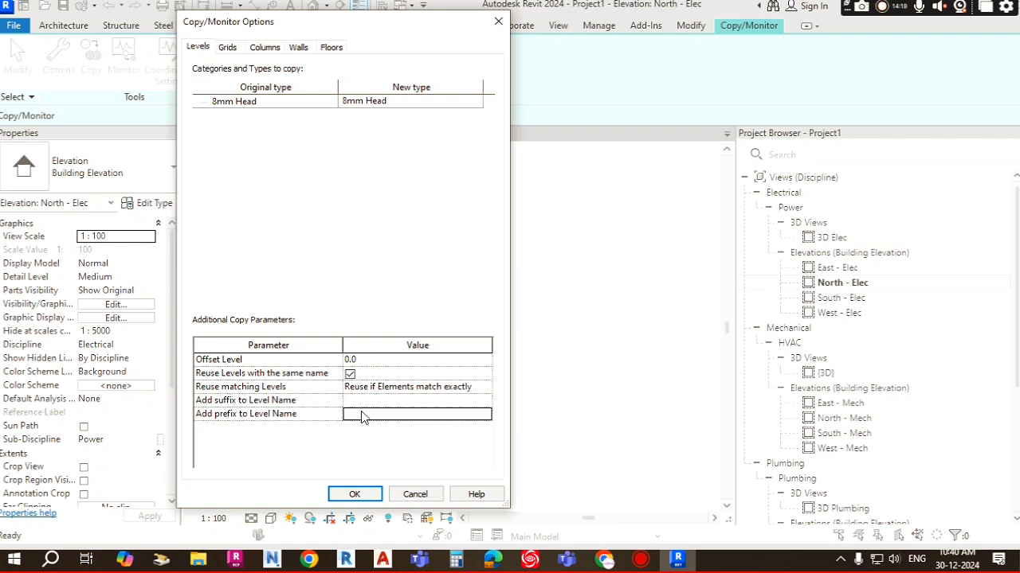
click(356, 494)
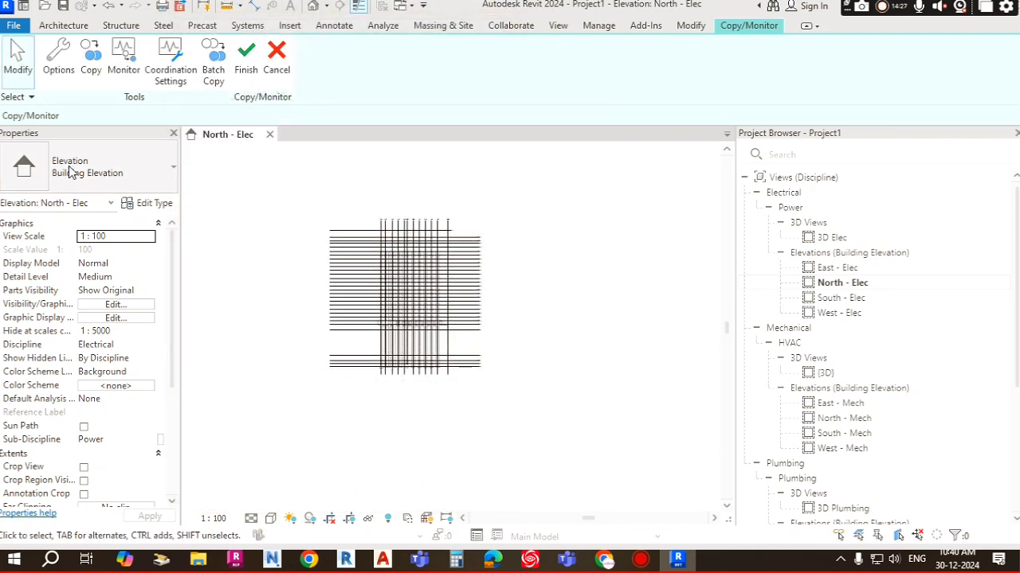
Step: Start the Copy tool and examine the linked model's levels in the North - Elec elevation
click(94, 70)
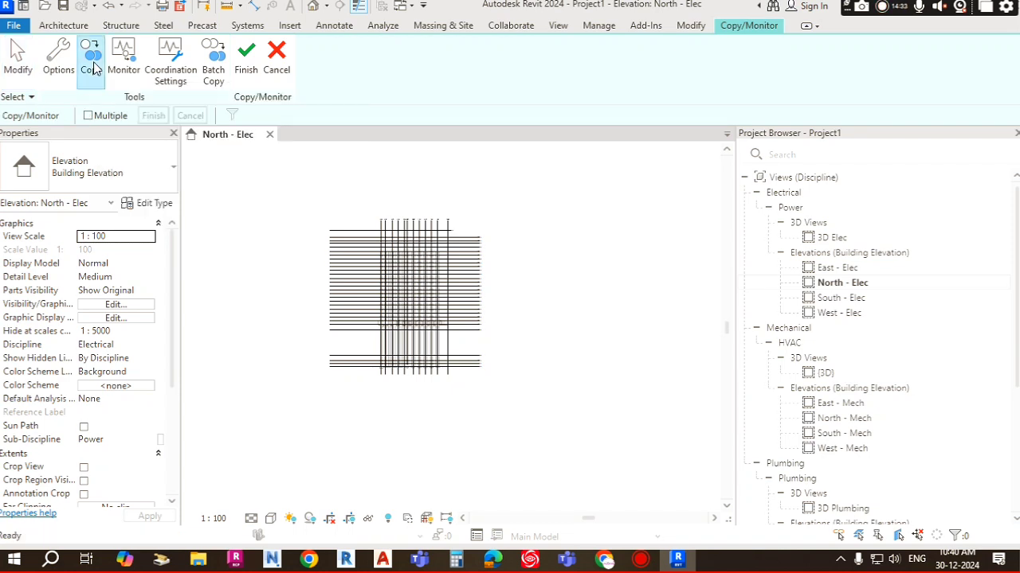
click(94, 69)
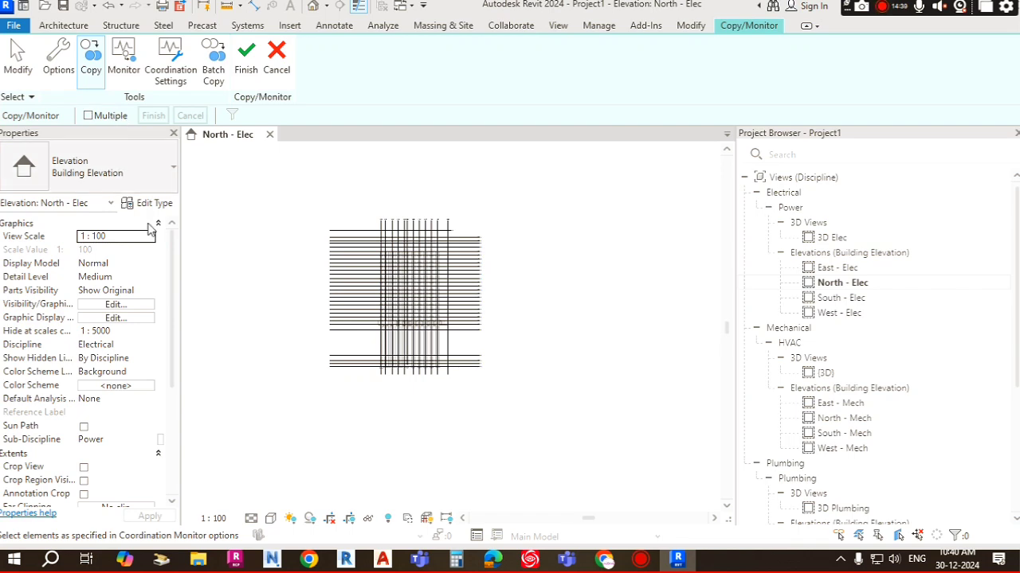
scroll(493, 355, up, 1)
scroll(492, 355, up, 6)
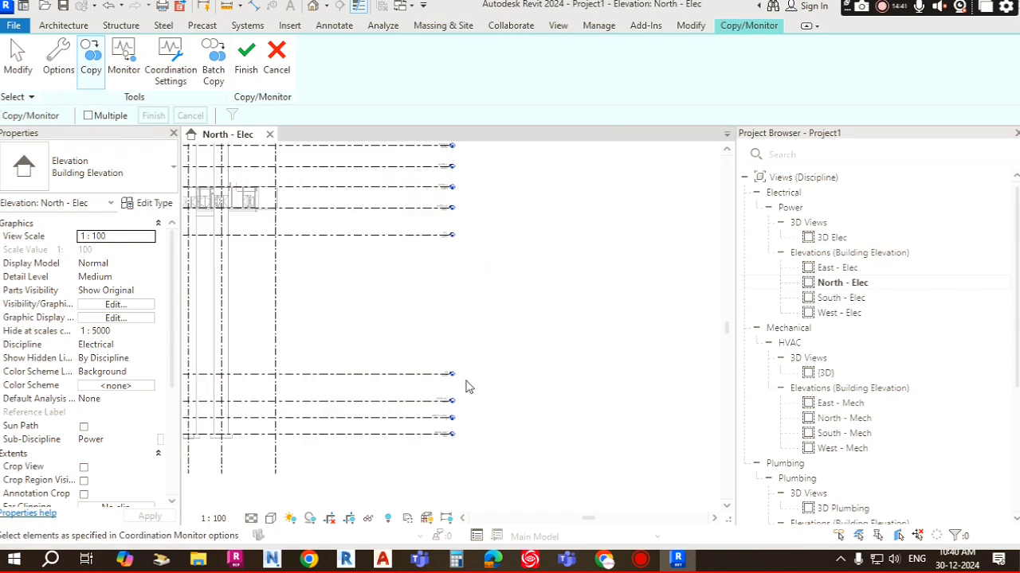
middle_drag(549, 374, 668, 328)
scroll(661, 332, up, 1)
middle_drag(598, 408, 652, 409)
scroll(651, 409, up, 1)
scroll(536, 439, up, 2)
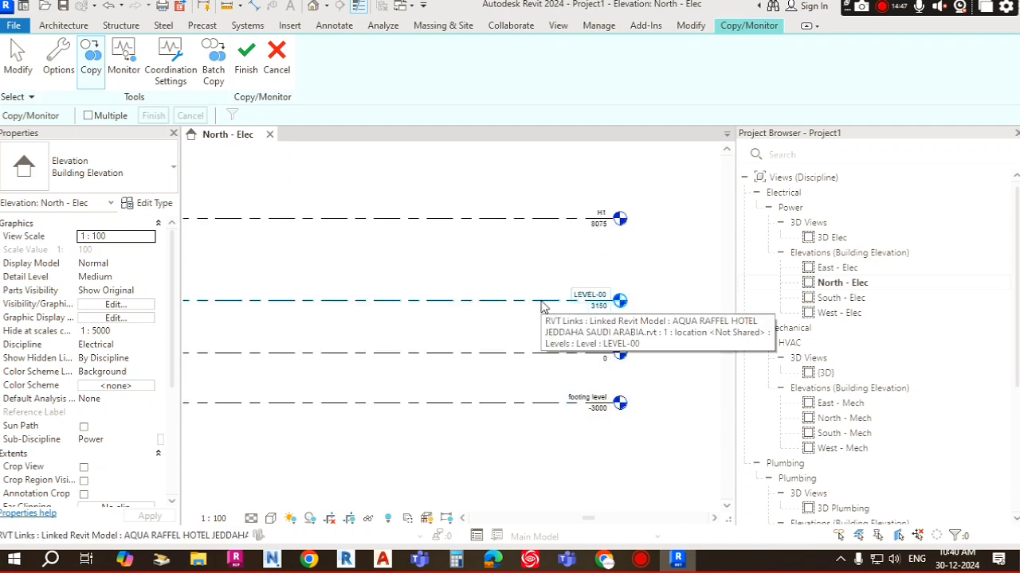
scroll(437, 298, down, 5)
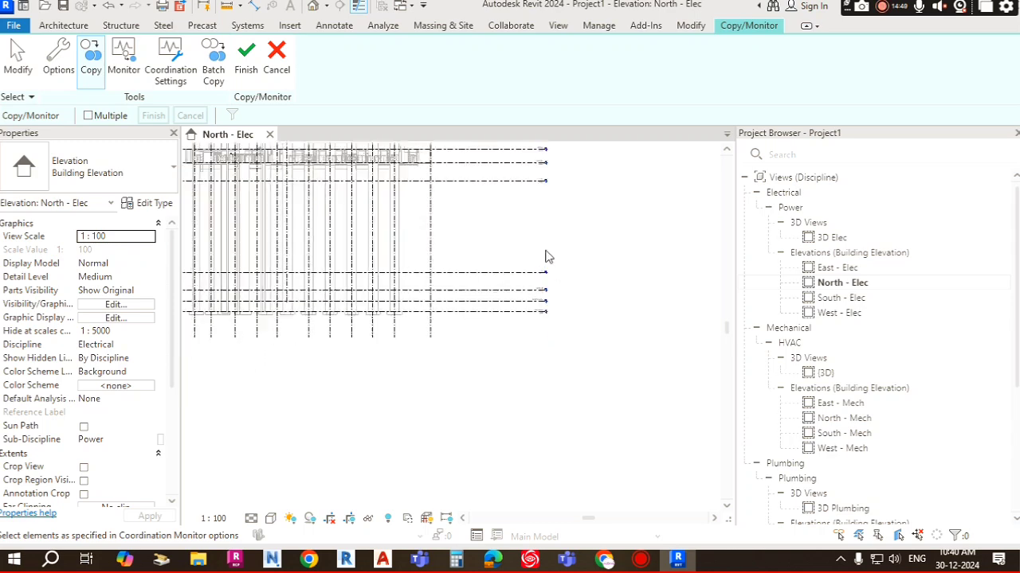
mouse_move(545, 256)
middle_down()
mouse_move(539, 302)
mouse_move(549, 334)
mouse_move(527, 348)
middle_up()
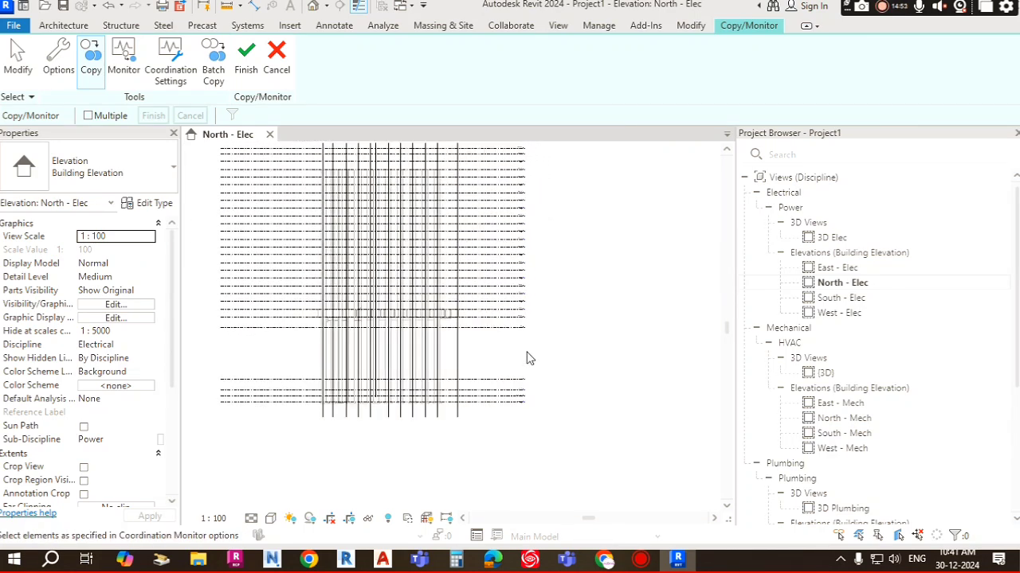
scroll(515, 390, down, 1)
scroll(519, 395, down, 2)
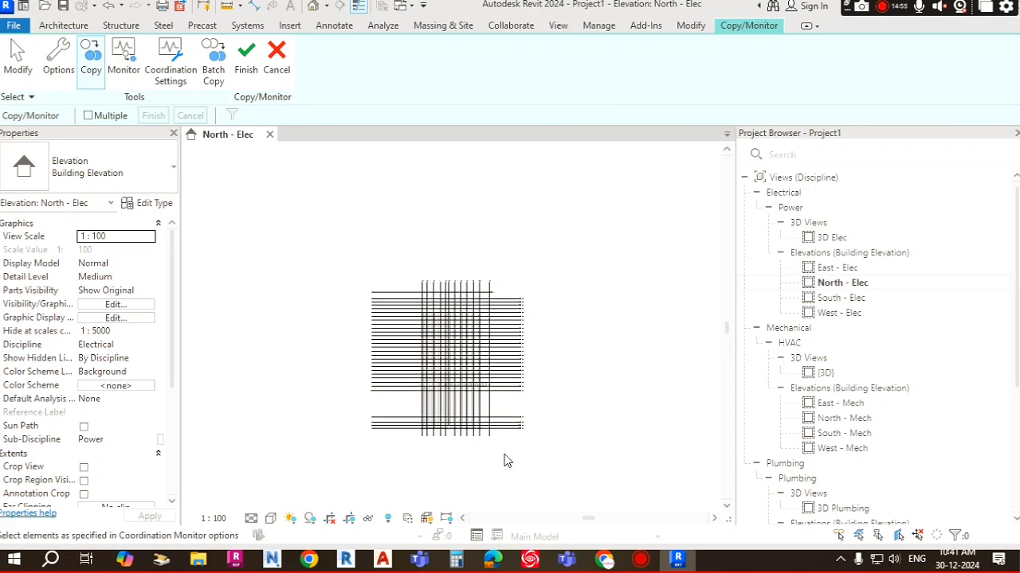
scroll(495, 423, up, 2)
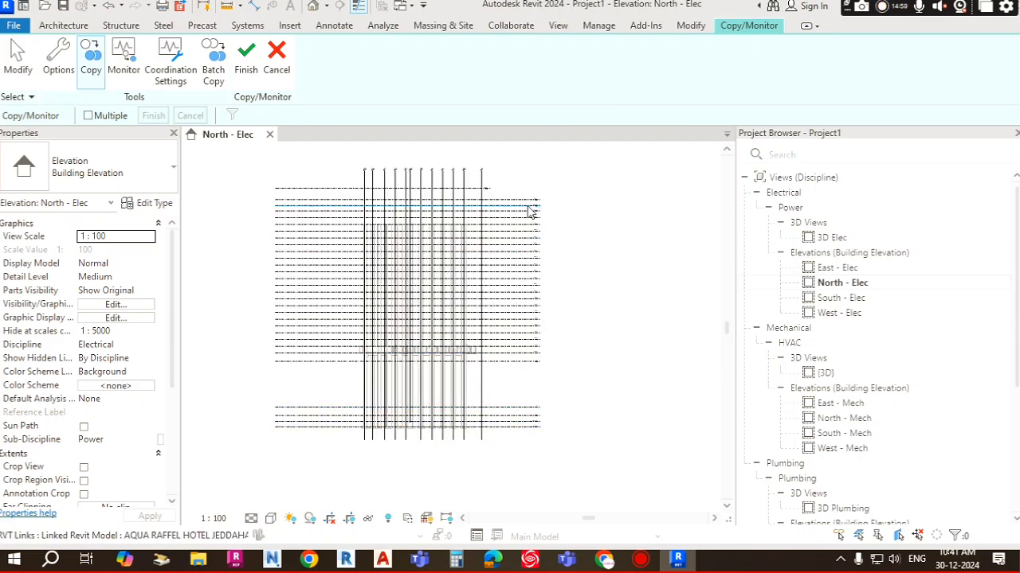
Step: Enable multiple selection and window-select all elements of the linked model in the elevation
click(90, 79)
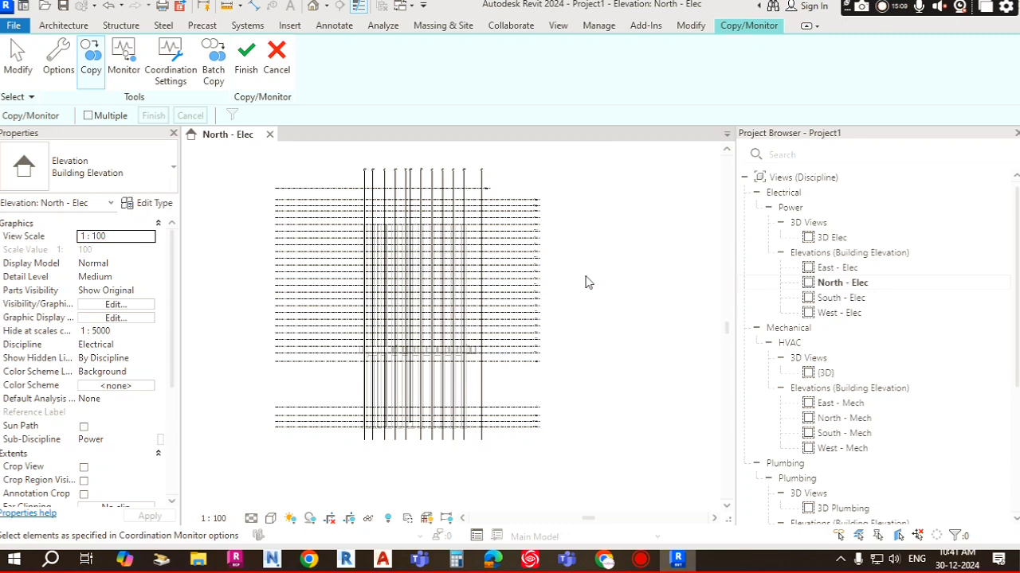
scroll(545, 299, down, 1)
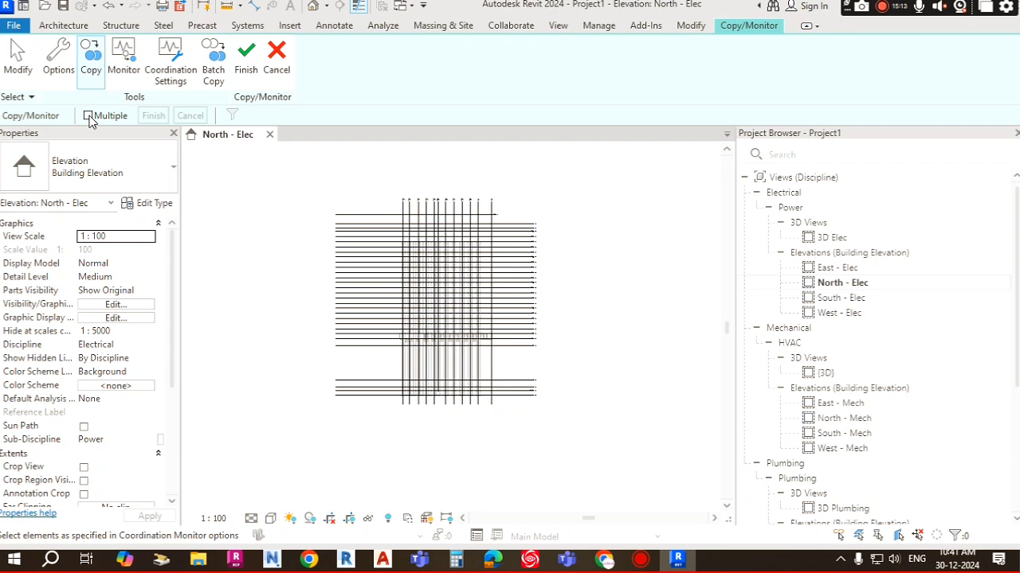
click(89, 116)
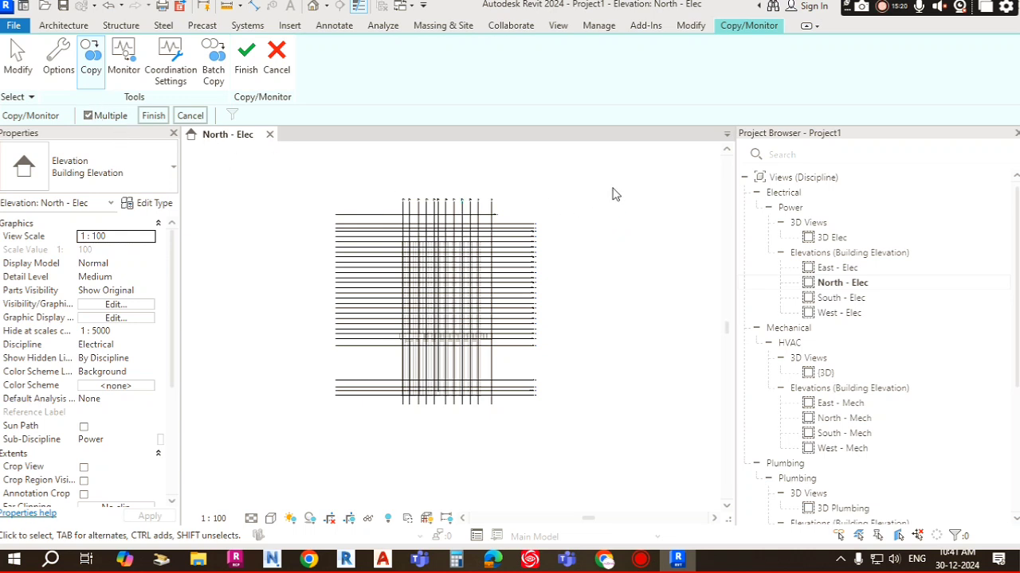
drag(646, 165, 268, 443)
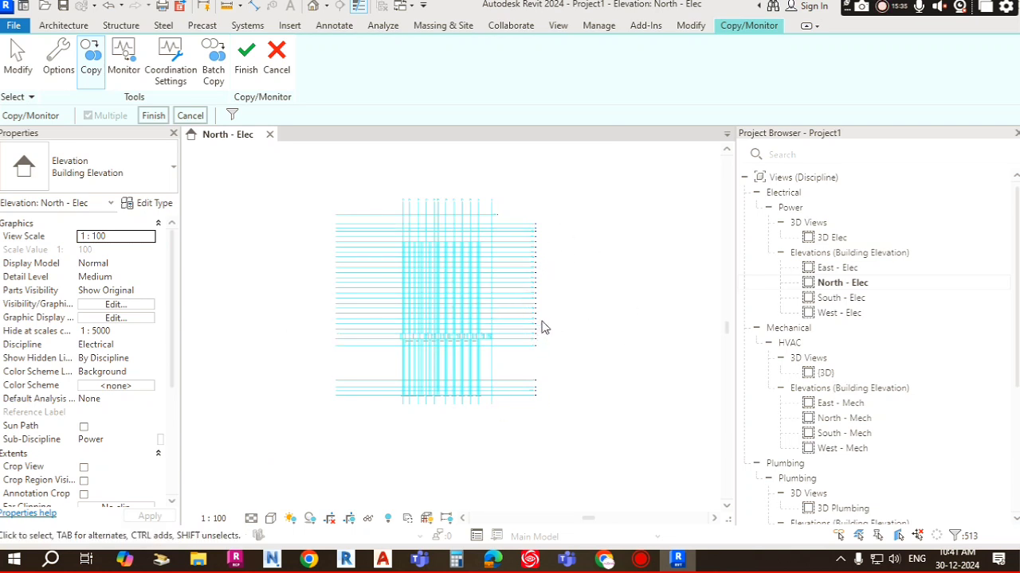
Step: Filter the selection to Levels only, excluding Floors, Grids, Structural Columns and Walls
scroll(478, 341, up, 4)
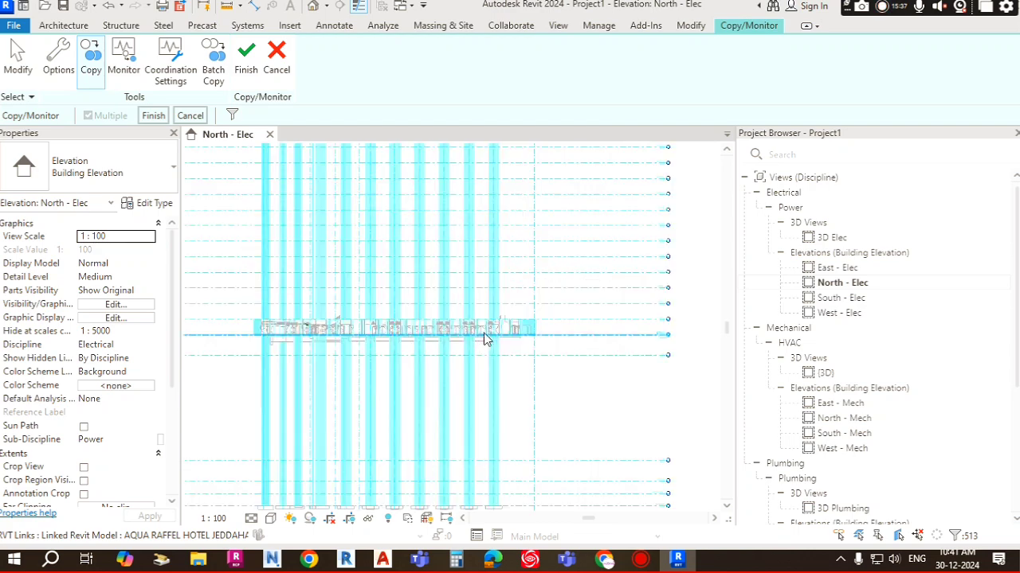
scroll(486, 338, up, 5)
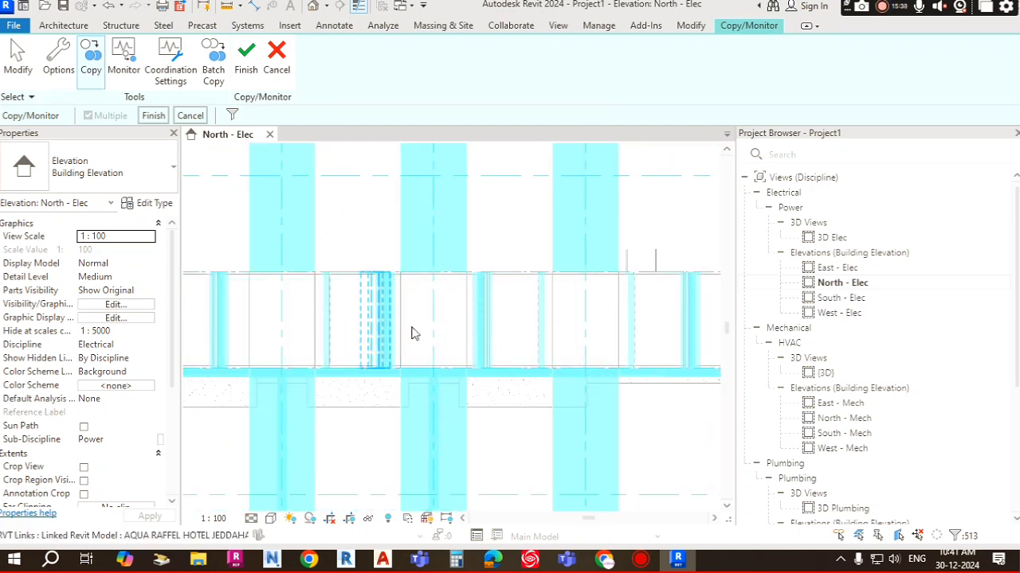
scroll(405, 323, down, 3)
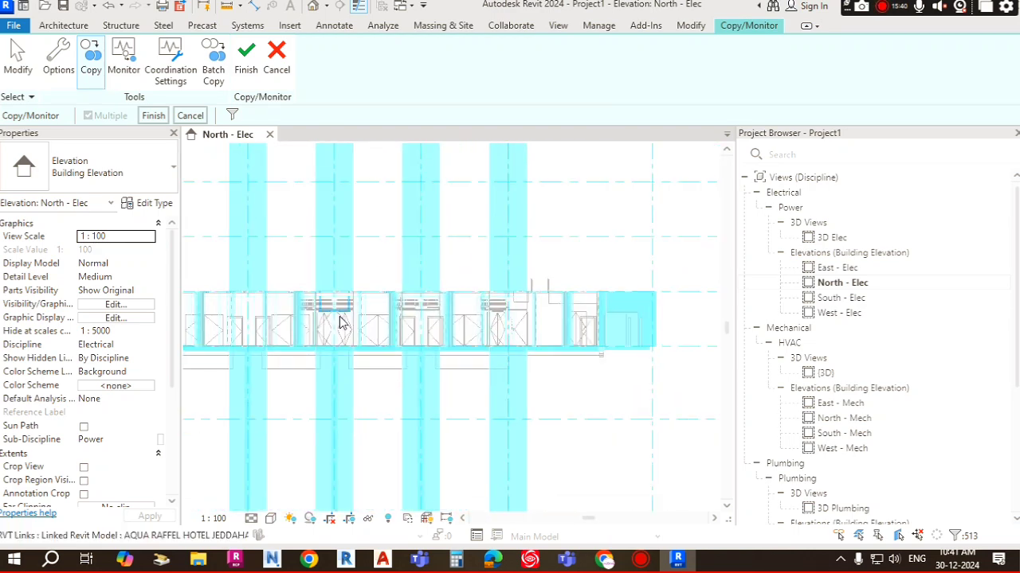
scroll(382, 320, down, 5)
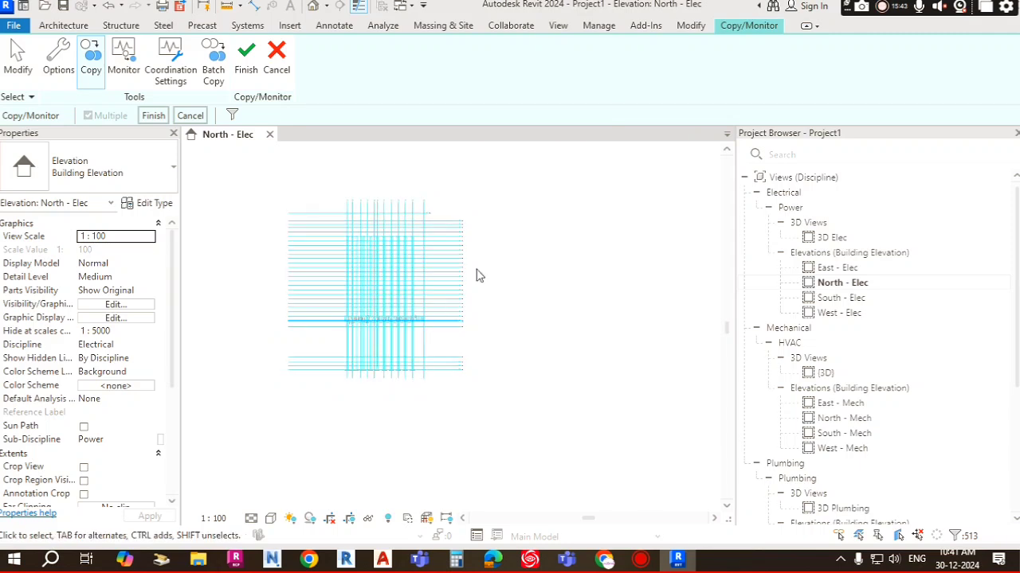
scroll(477, 275, down, 1)
scroll(519, 291, down, 1)
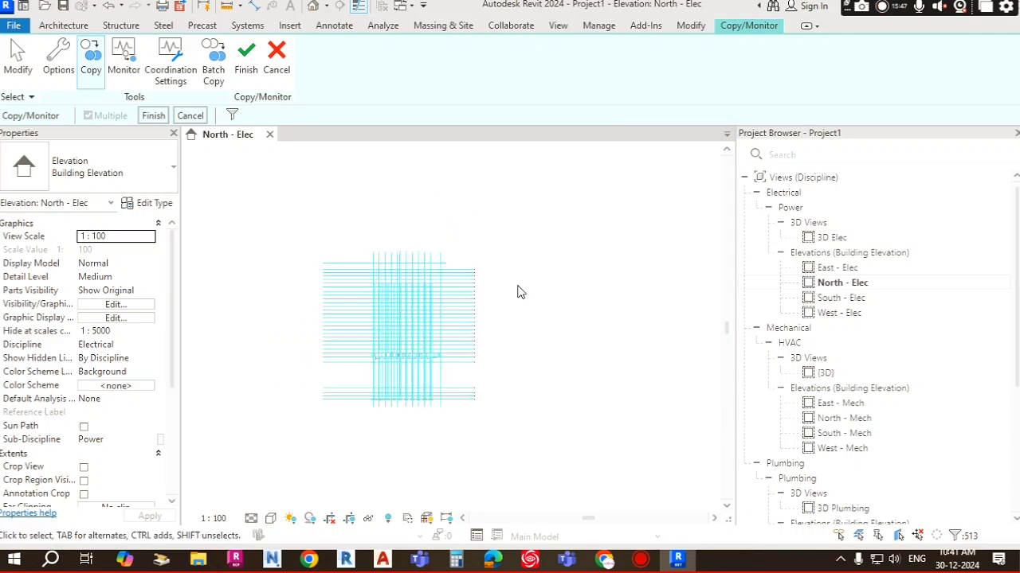
click(232, 115)
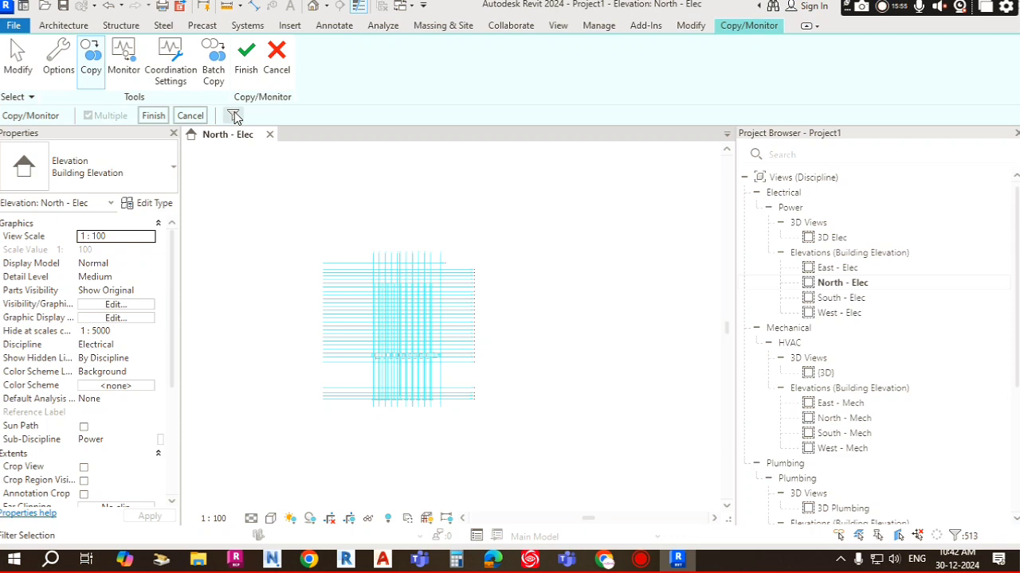
drag(459, 94, 637, 67)
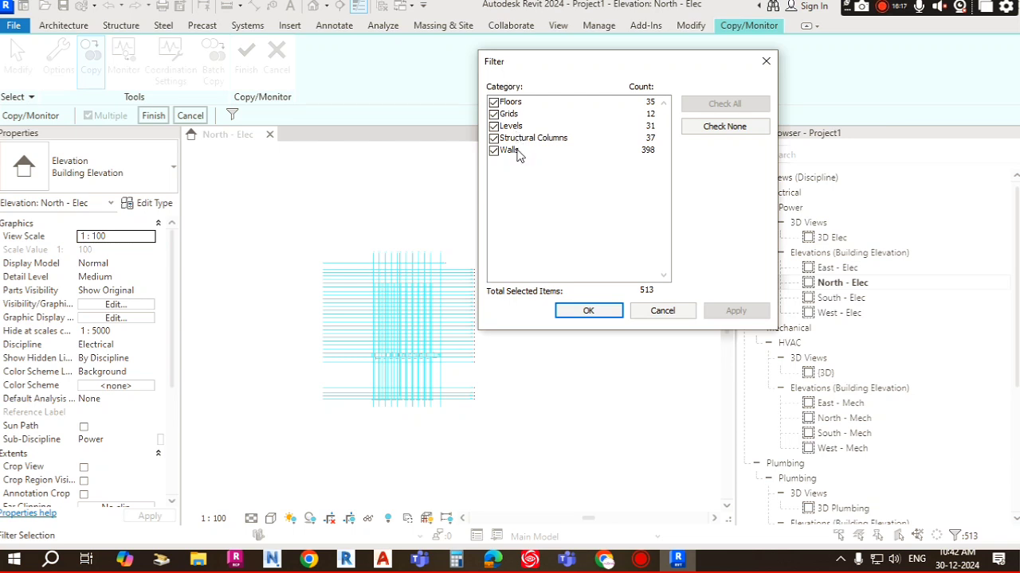
click(494, 114)
click(494, 102)
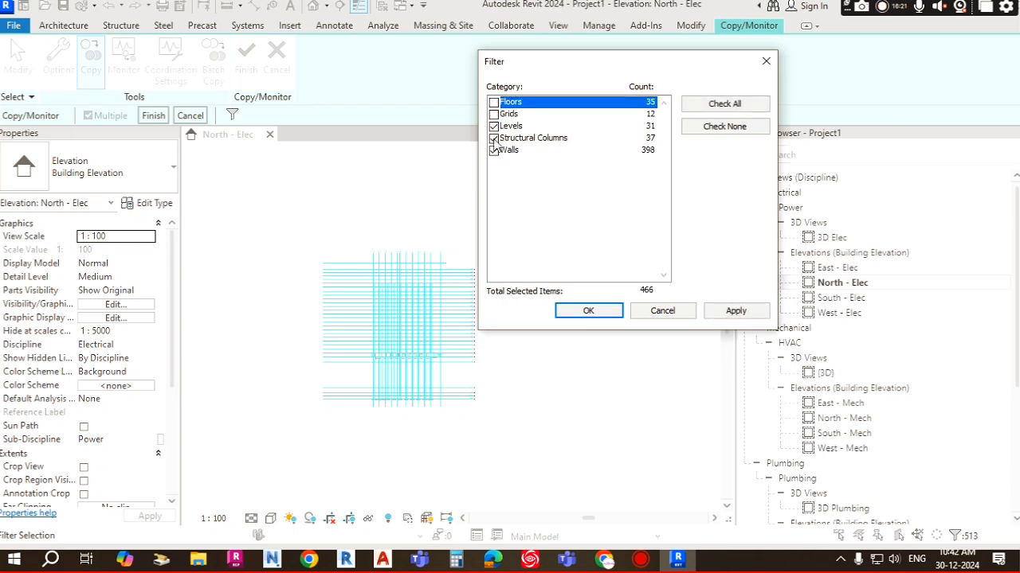
click(494, 138)
click(494, 149)
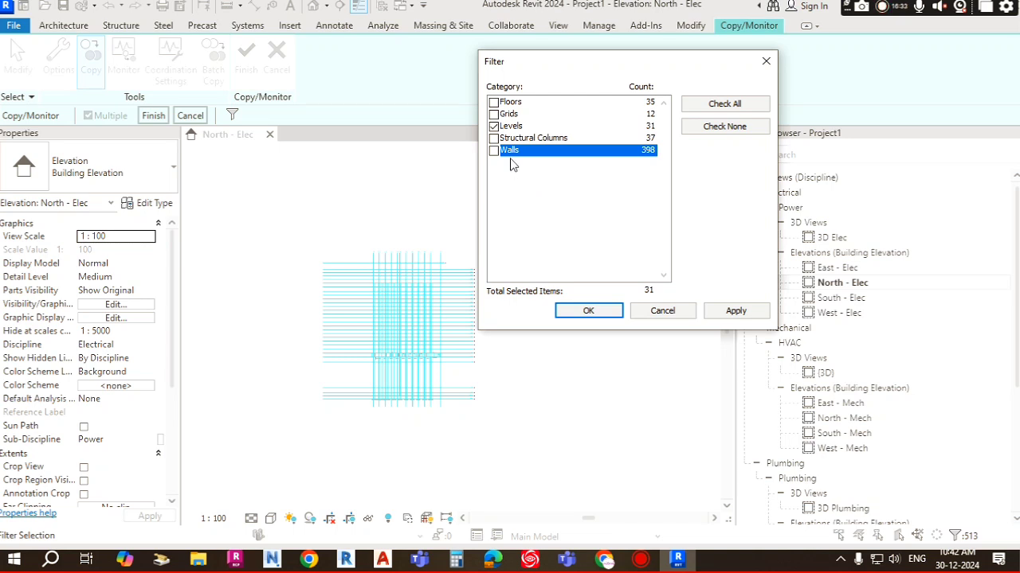
click(589, 311)
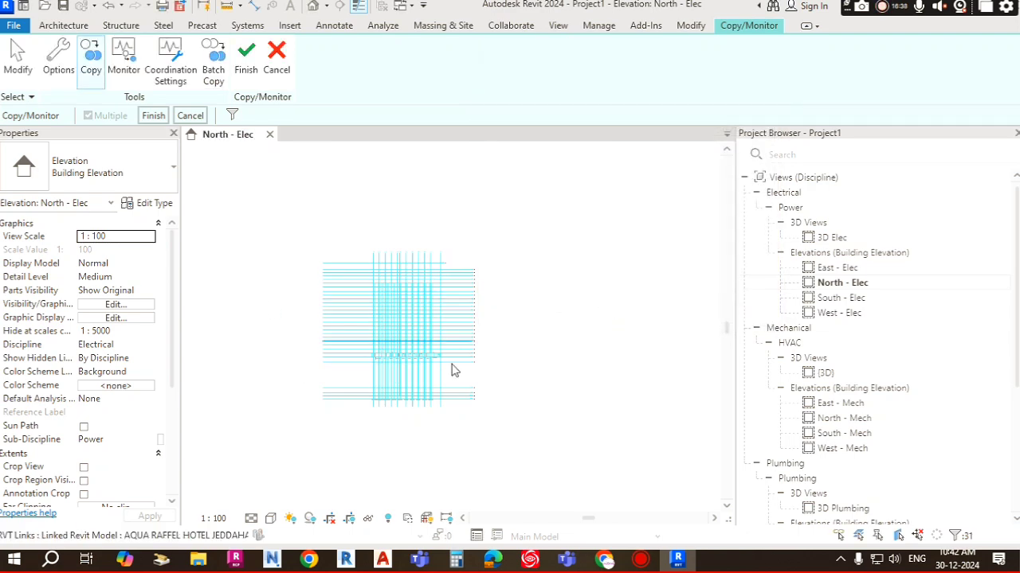
Step: Recheck the filtered selection, finish copying the levels and dismiss the warning
scroll(430, 371, up, 4)
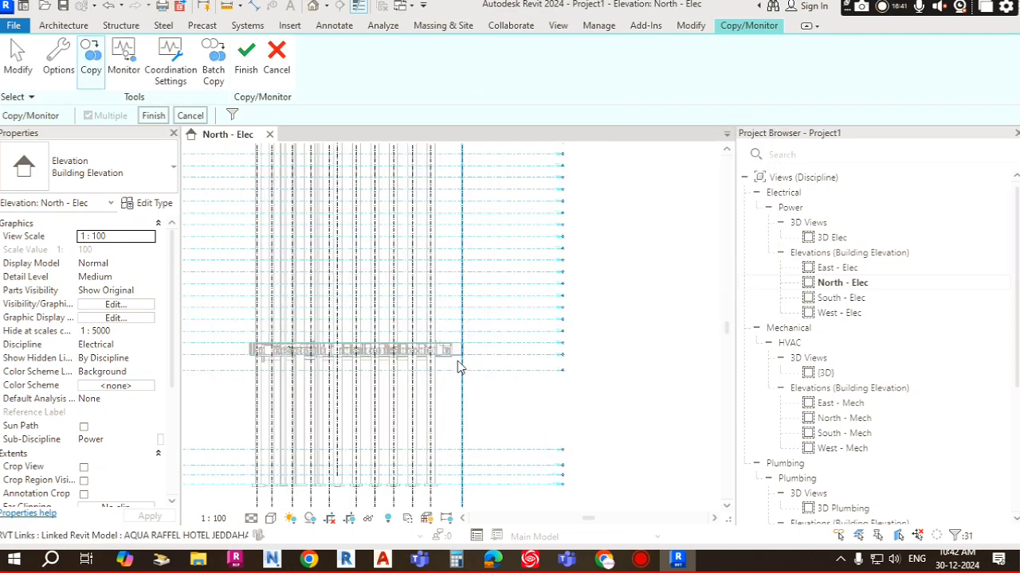
scroll(457, 366, down, 5)
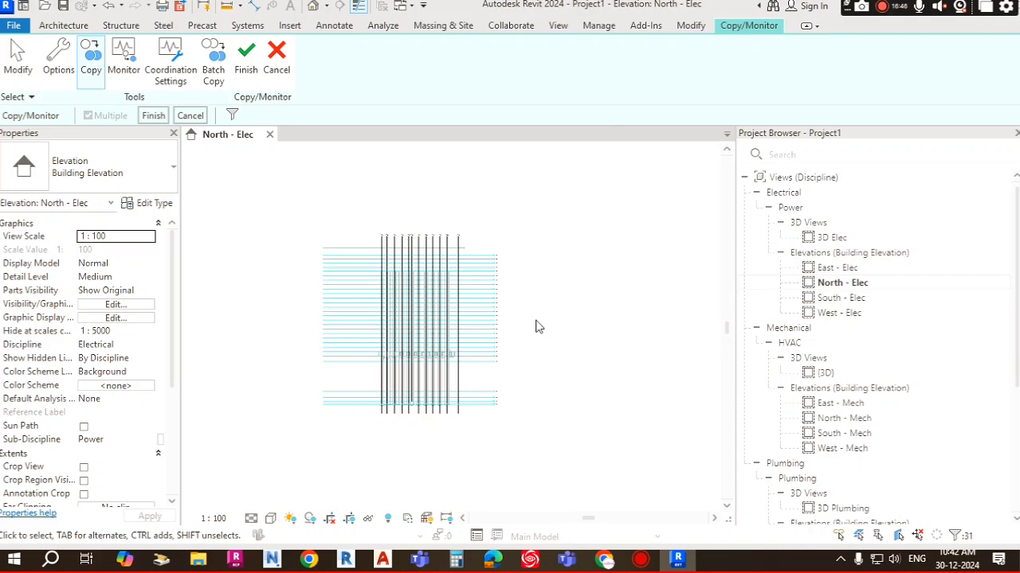
click(232, 116)
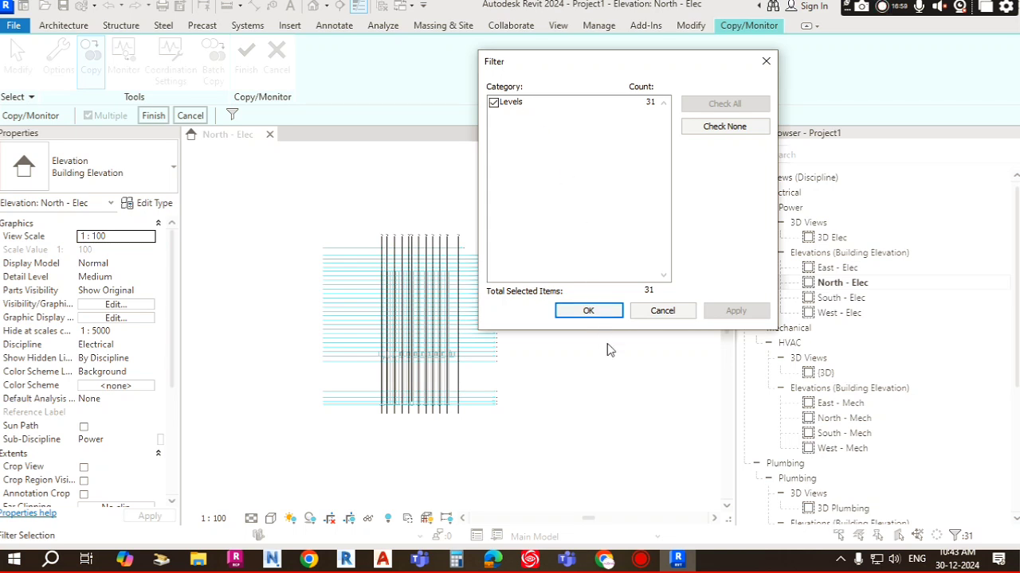
click(596, 313)
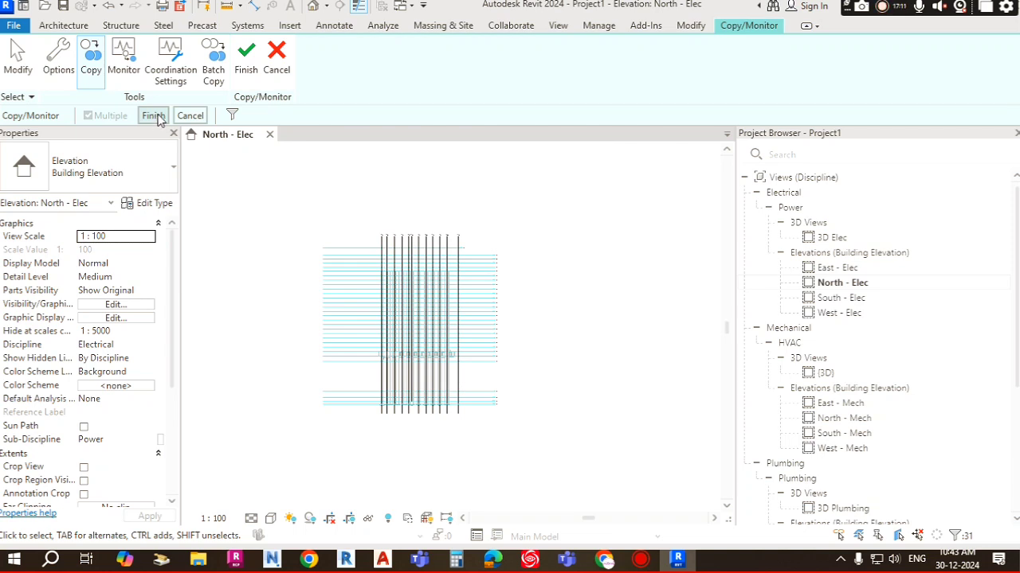
click(153, 116)
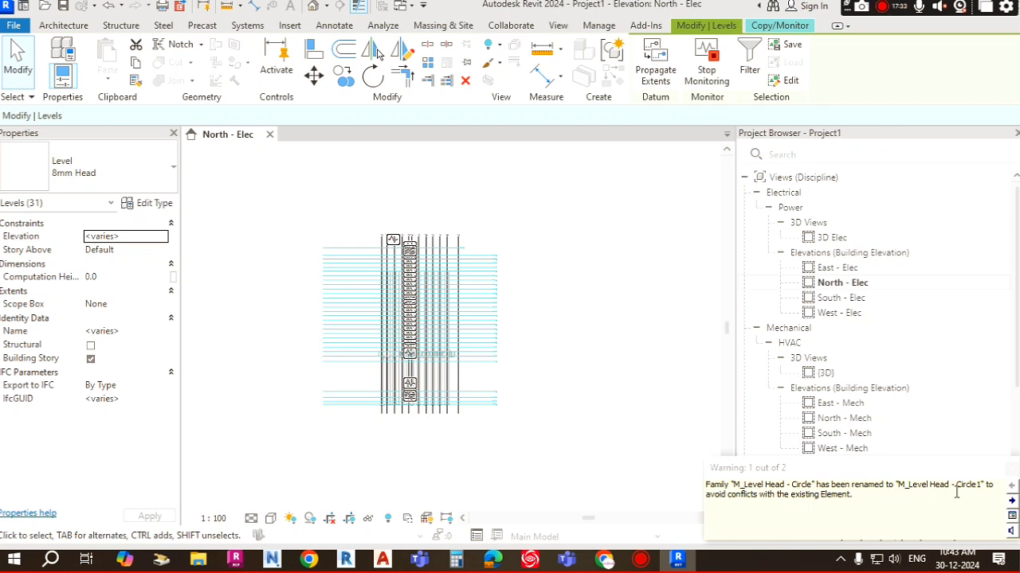
click(1011, 470)
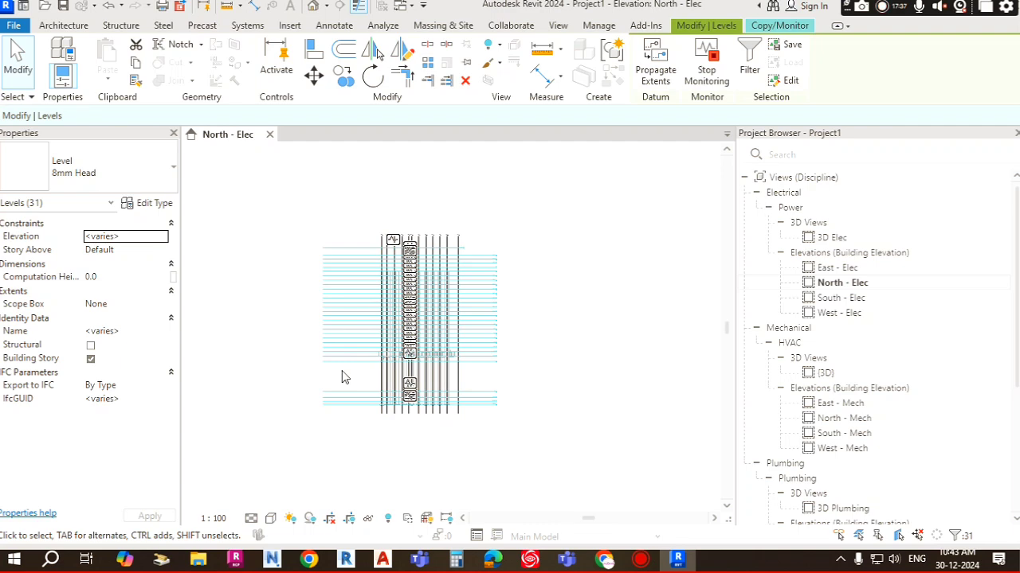
Step: Zoom around the elevation to examine the copied levels and their monitor symbols
scroll(421, 416, up, 5)
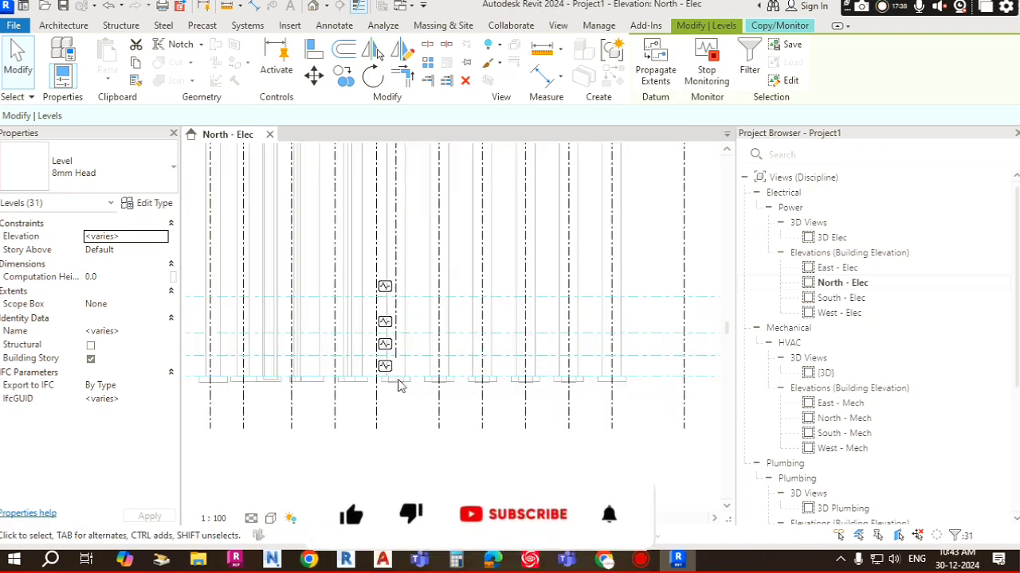
scroll(399, 385, up, 4)
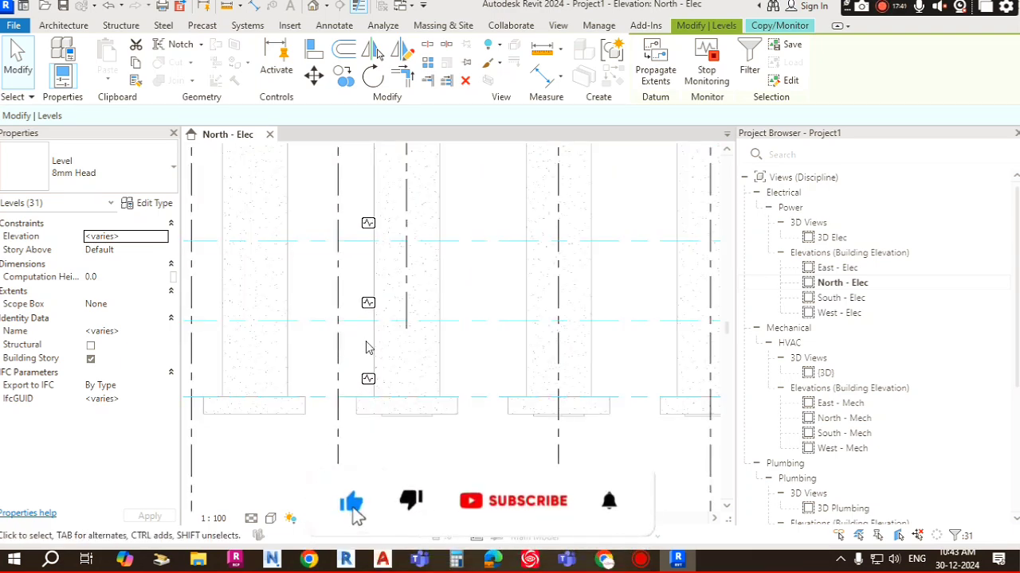
scroll(374, 263, down, 1)
scroll(382, 242, down, 1)
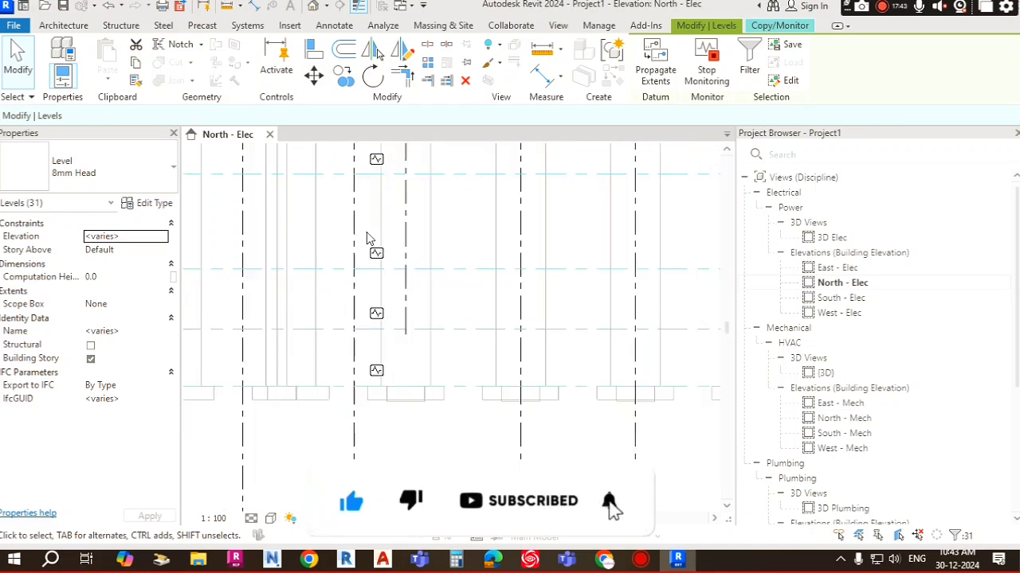
scroll(368, 234, down, 1)
middle_drag(376, 237, 443, 435)
scroll(423, 238, down, 4)
middle_drag(434, 239, 452, 366)
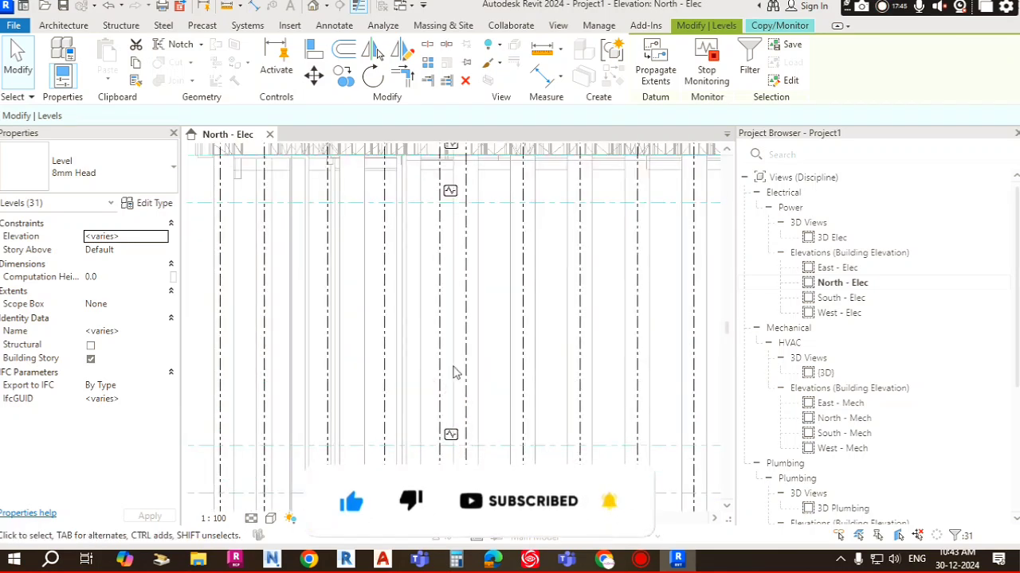
scroll(454, 373, down, 1)
scroll(453, 217, up, 3)
middle_drag(498, 181, 545, 451)
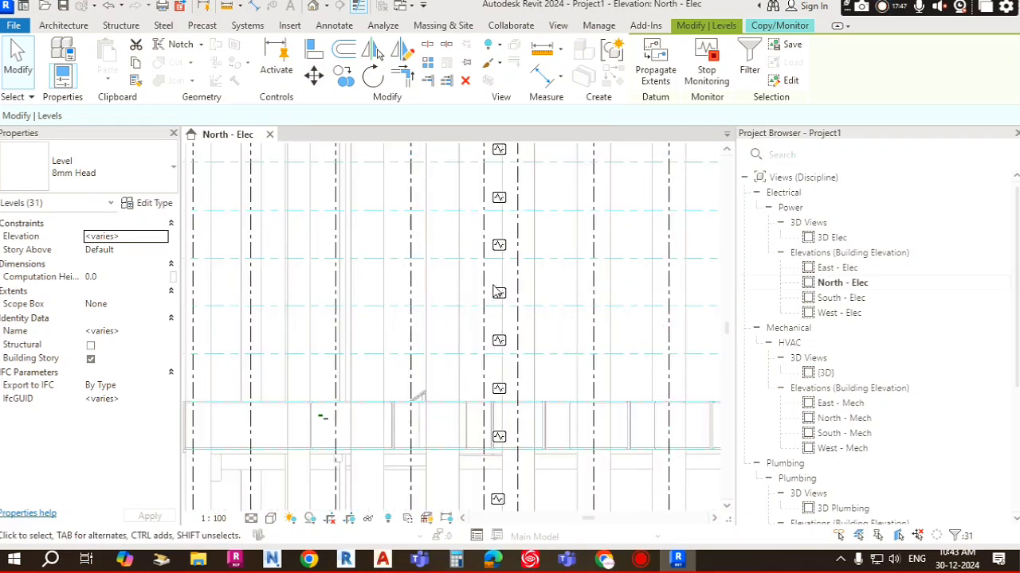
scroll(497, 257, down, 2)
middle_drag(514, 263, 505, 463)
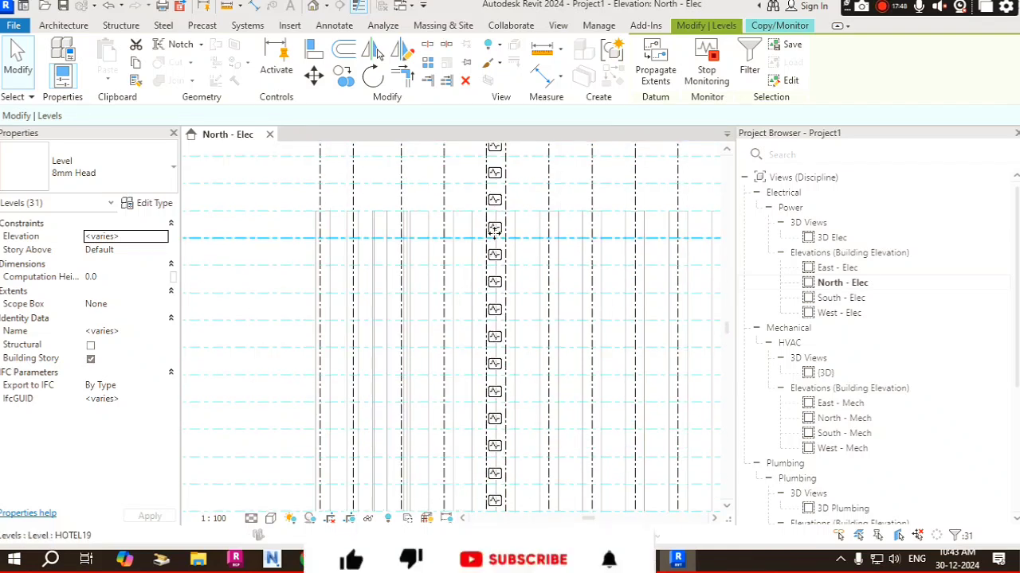
middle_drag(494, 231, 479, 411)
middle_drag(479, 296, 487, 371)
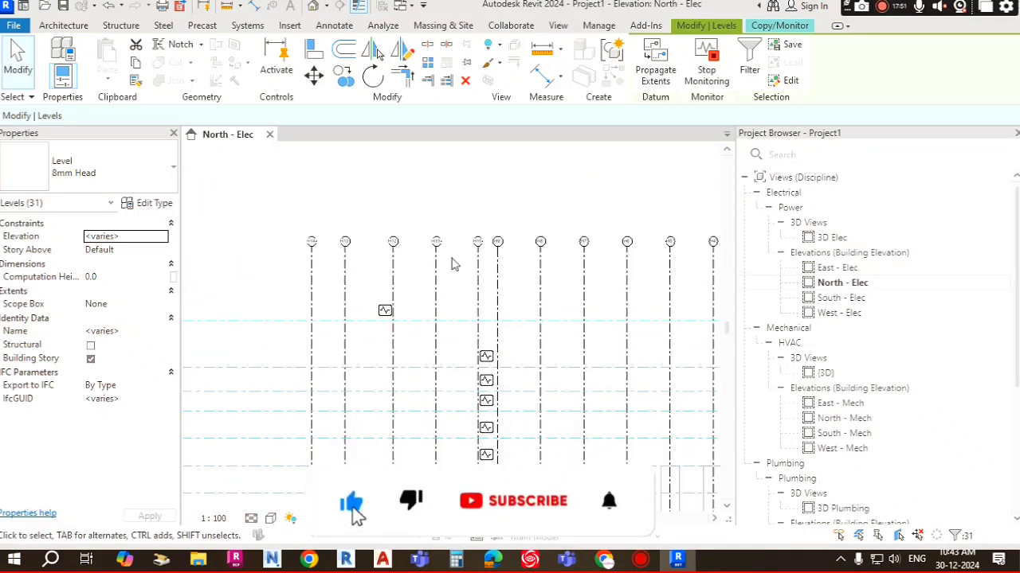
scroll(454, 264, down, 6)
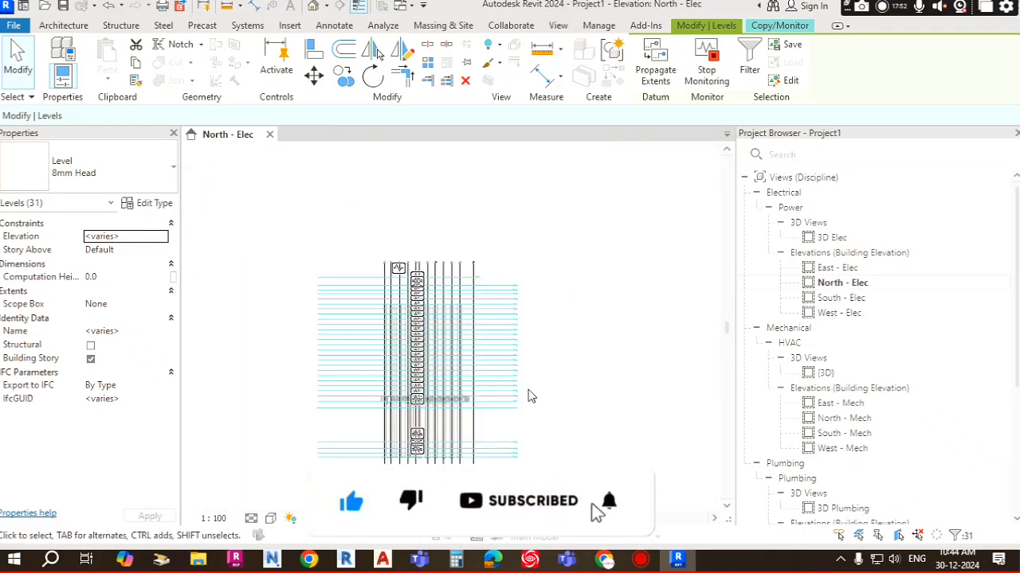
Step: Pan and zoom across the elevation to inspect the copied levels and their monitor symbols in detail
middle_drag(495, 436, 498, 313)
scroll(424, 330, up, 6)
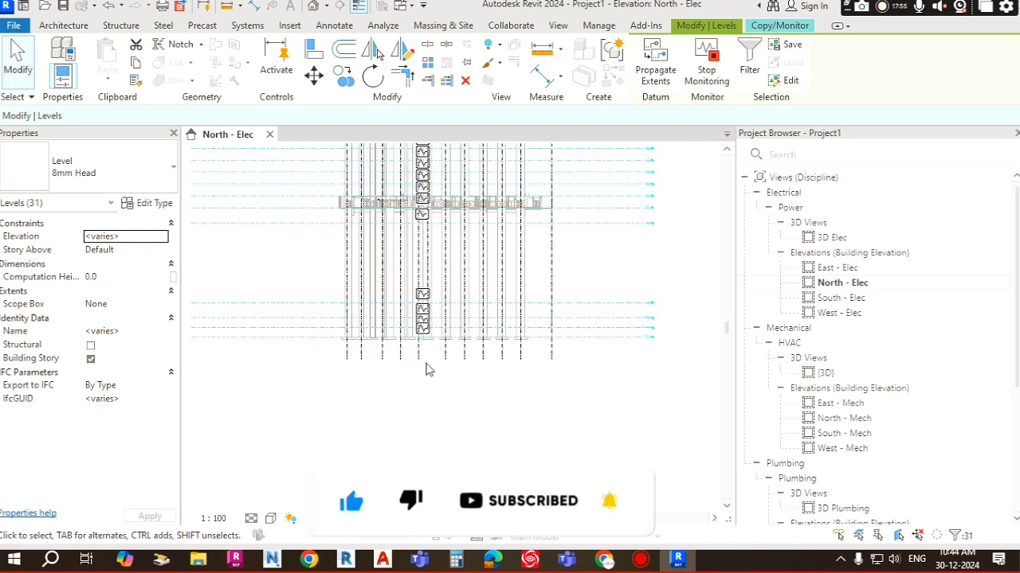
middle_drag(426, 369, 451, 421)
scroll(439, 330, up, 3)
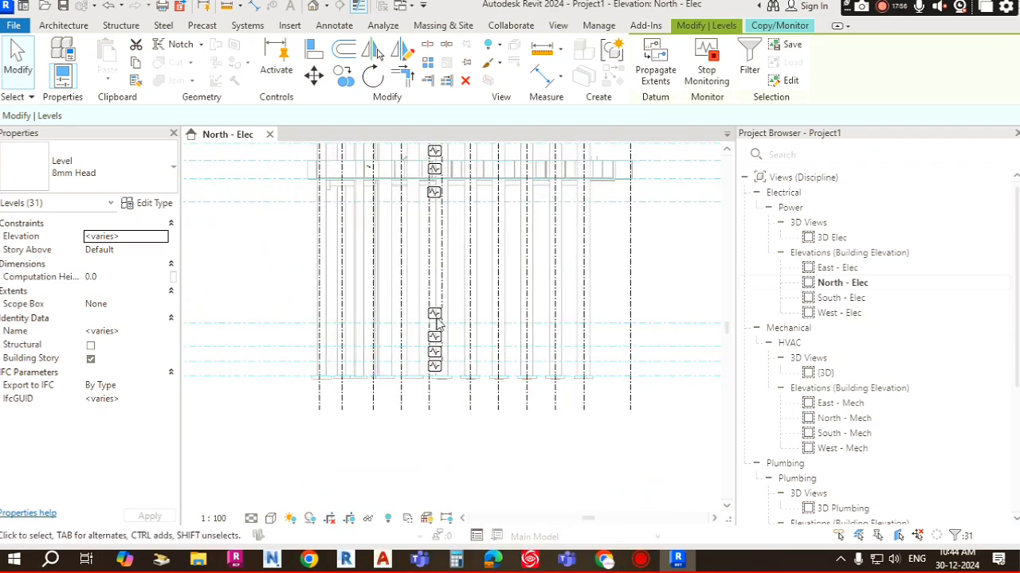
scroll(436, 322, down, 6)
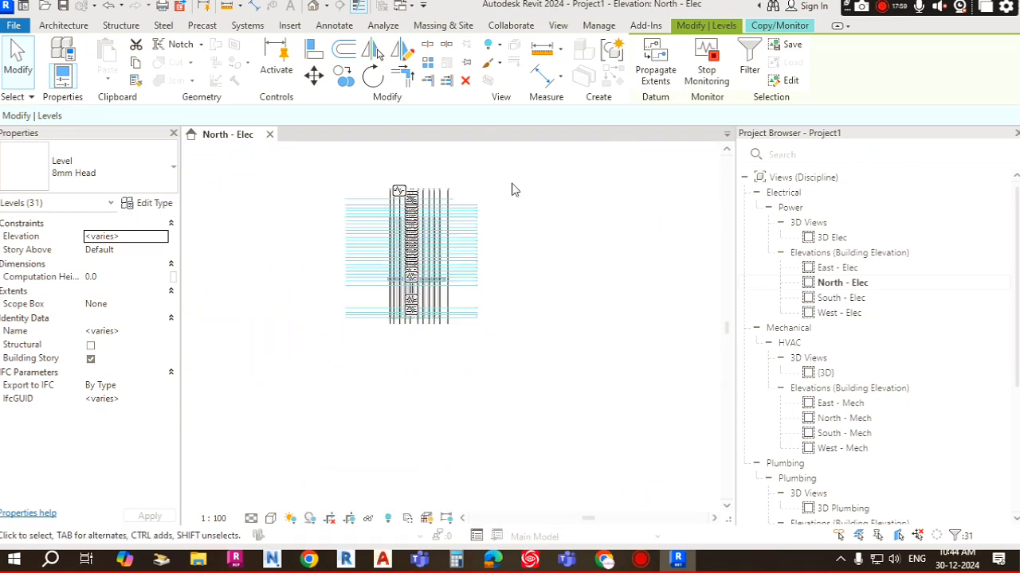
middle_drag(497, 143, 500, 207)
scroll(500, 269, up, 2)
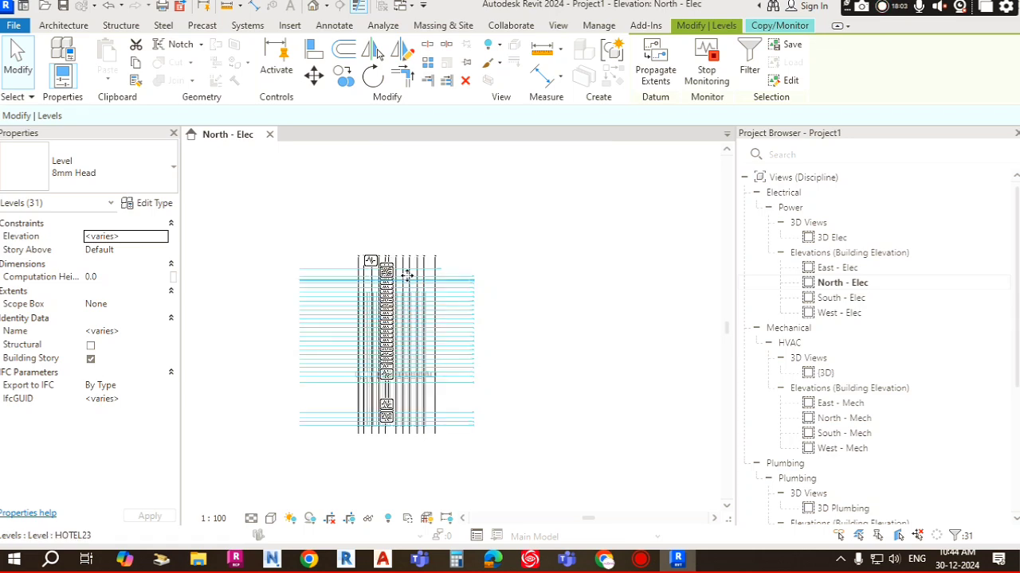
scroll(397, 272, up, 3)
scroll(327, 244, up, 5)
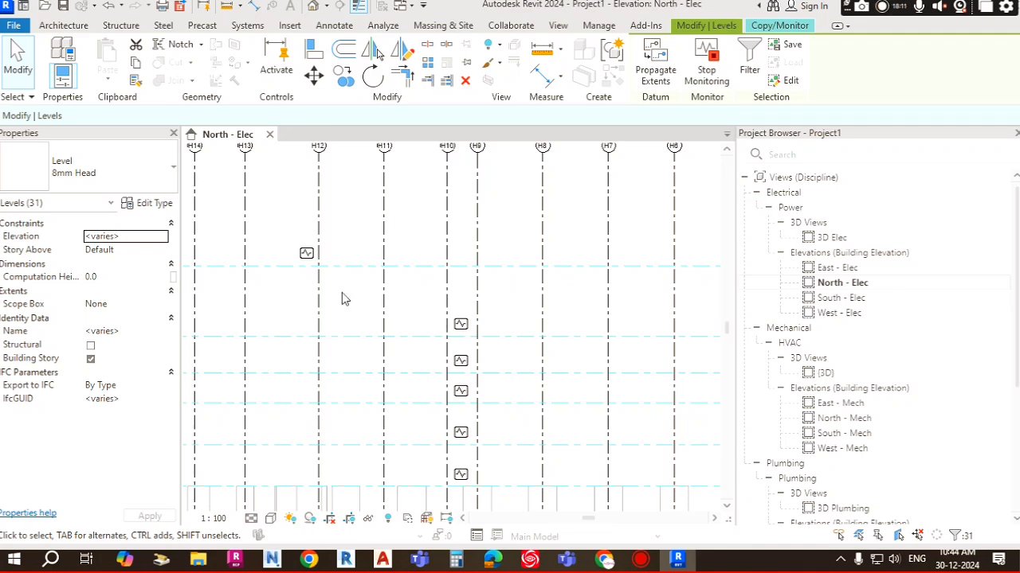
scroll(348, 298, down, 5)
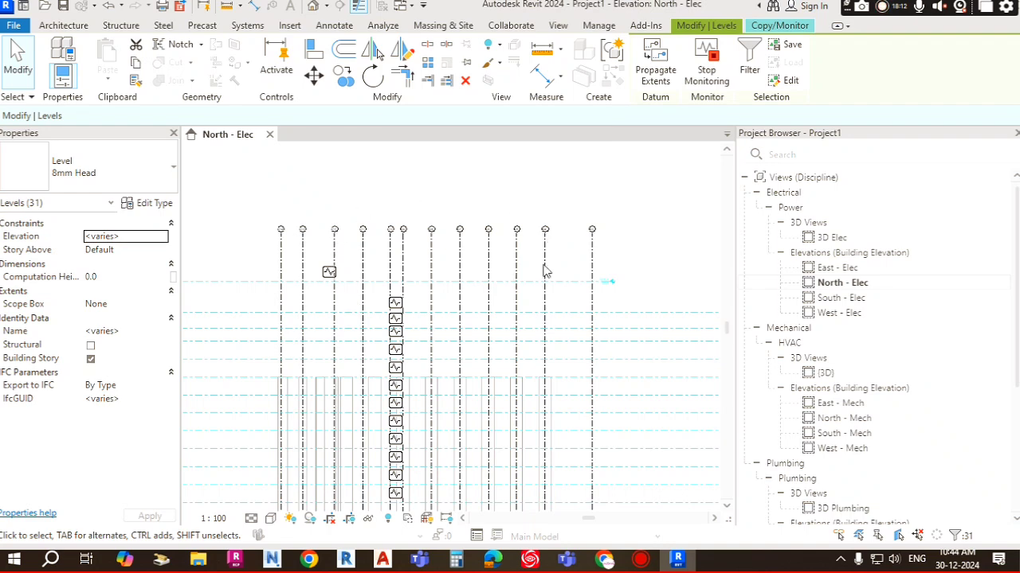
scroll(461, 243, down, 3)
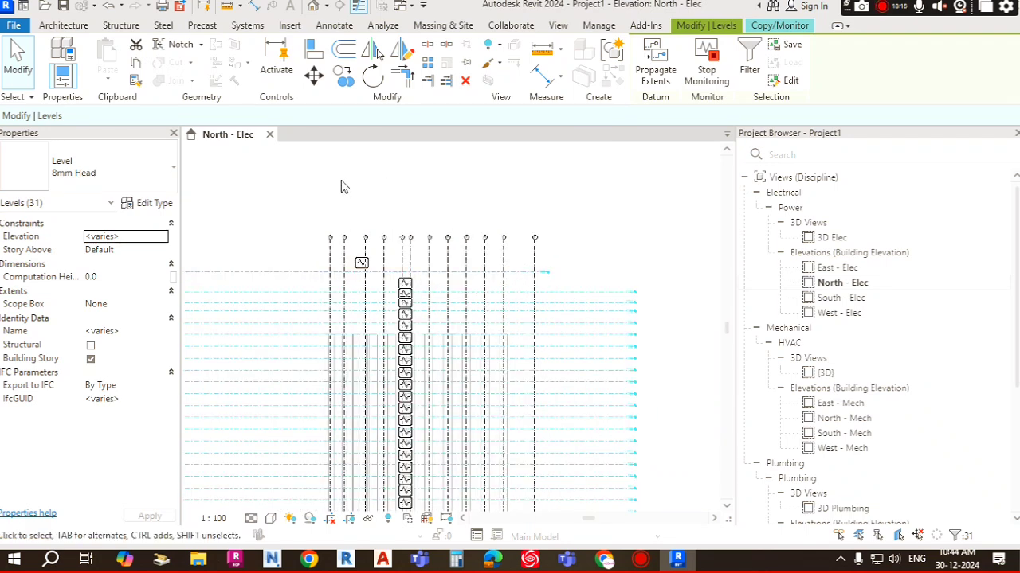
Step: Clear the selection and finish the Copy/Monitor tool
key(Escape)
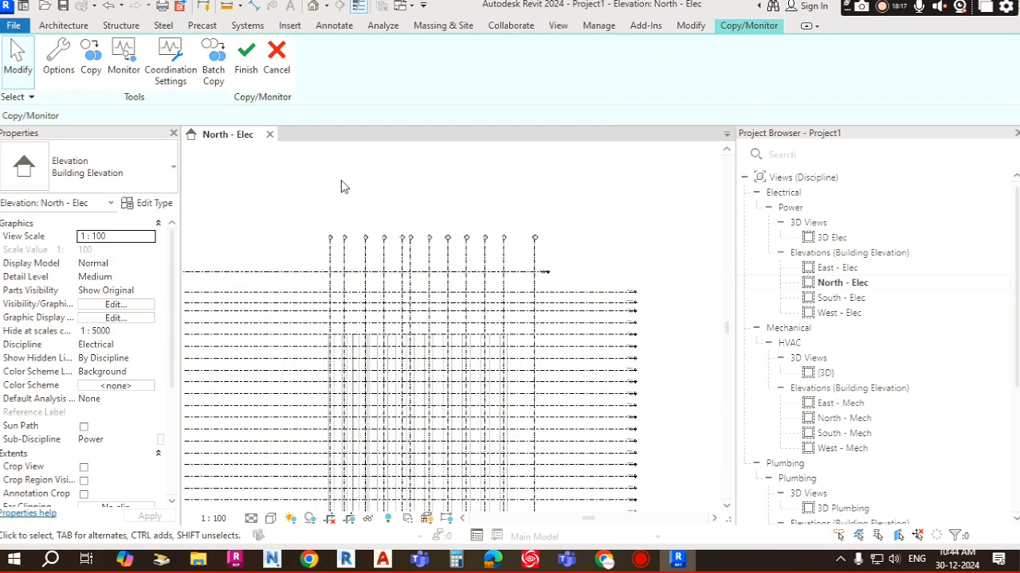
click(246, 60)
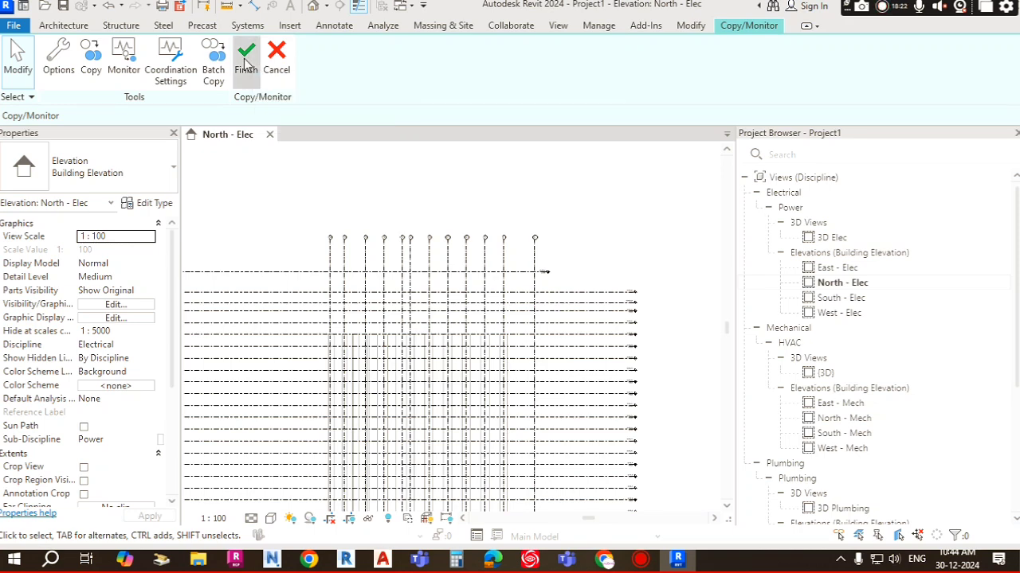
Step: Zoom and pan through the elevation to review the copied level names and heights
scroll(457, 211, down, 1)
scroll(508, 216, down, 2)
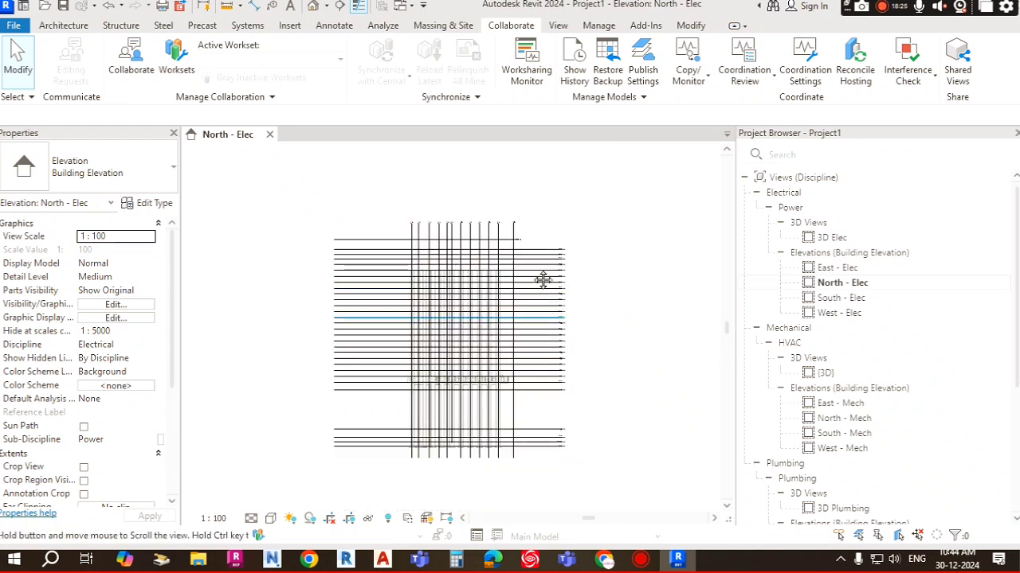
middle_drag(541, 279, 506, 219)
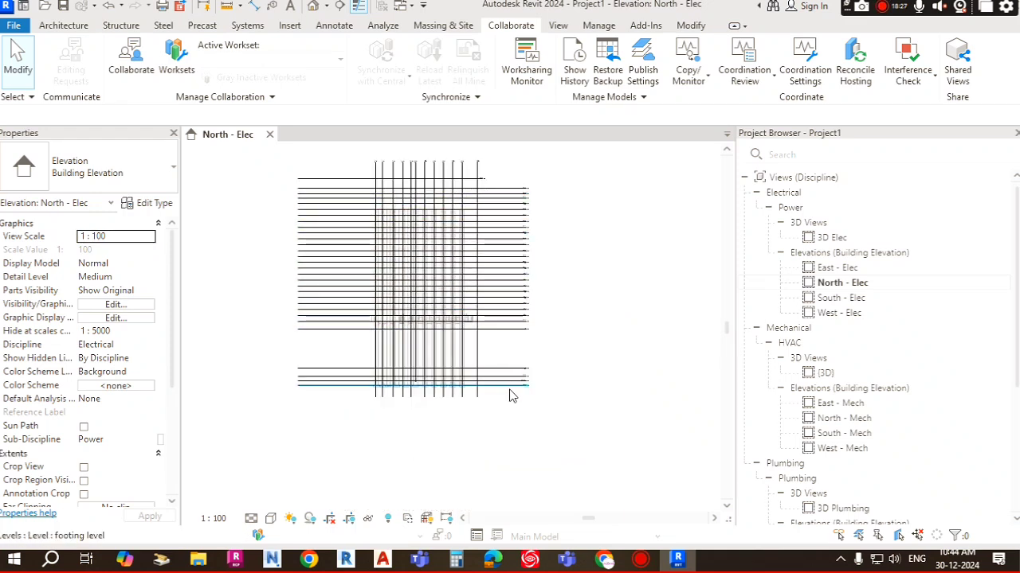
scroll(514, 389, up, 5)
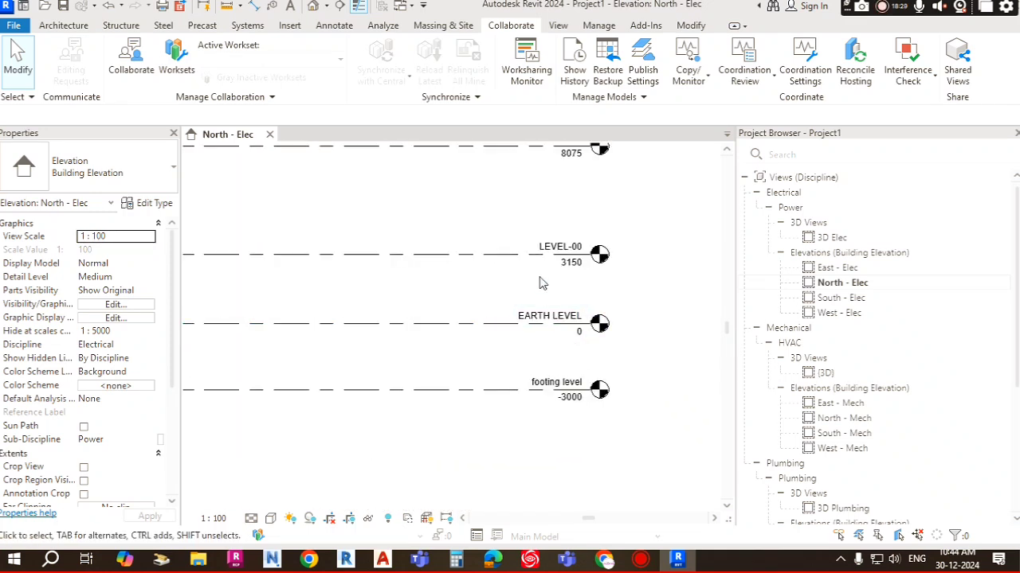
scroll(537, 261, down, 2)
scroll(550, 198, down, 1)
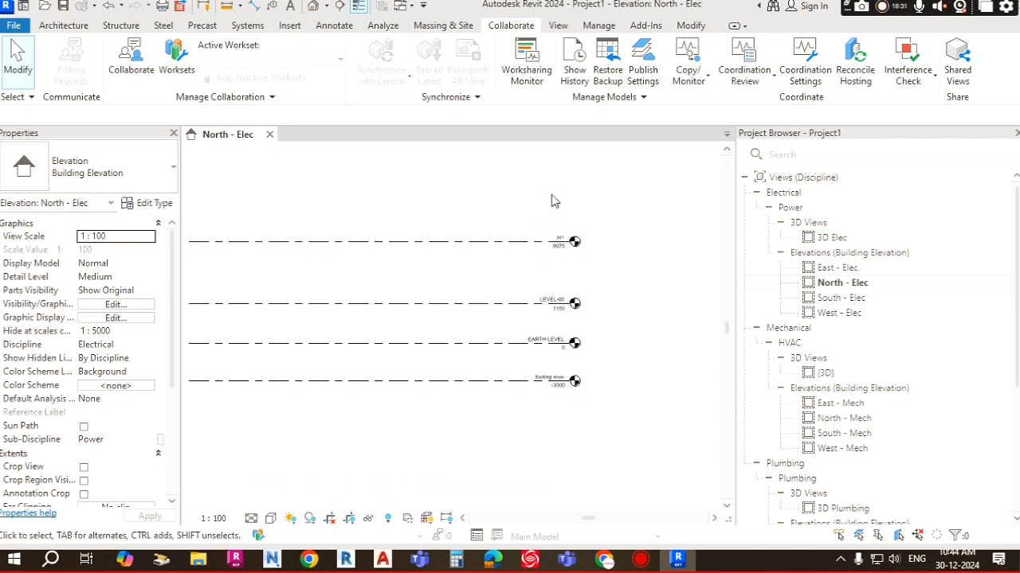
middle_drag(507, 153, 499, 271)
scroll(496, 270, down, 3)
middle_drag(495, 317, 490, 423)
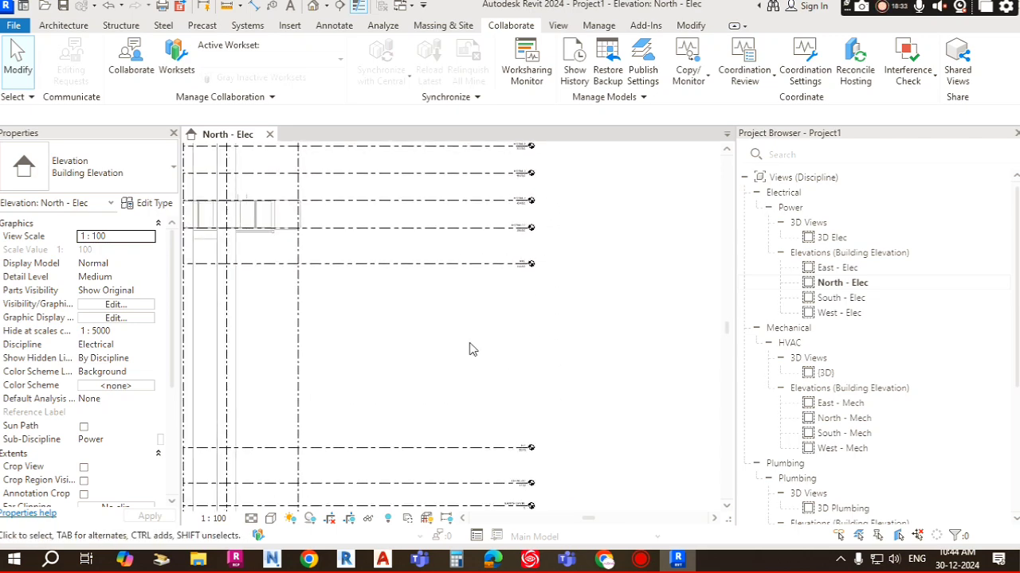
scroll(470, 331, down, 2)
middle_drag(516, 281, 531, 401)
scroll(499, 245, up, 2)
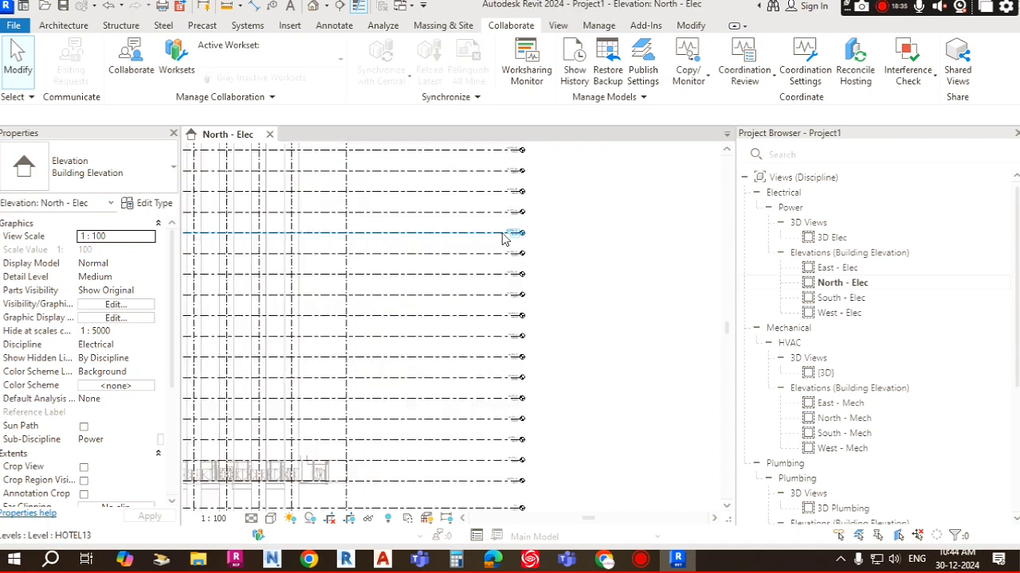
scroll(474, 286, down, 2)
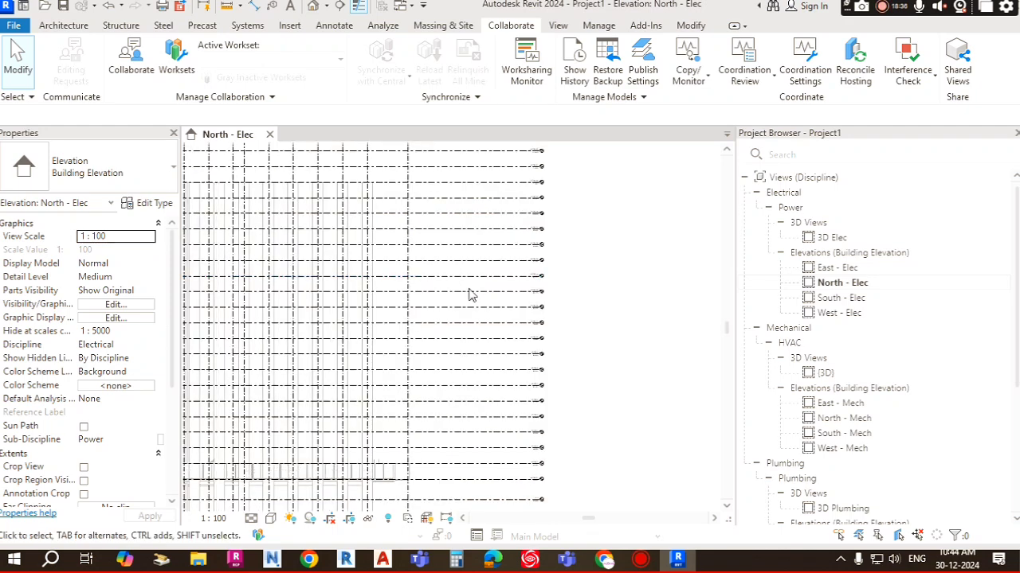
scroll(403, 292, down, 2)
scroll(359, 245, down, 2)
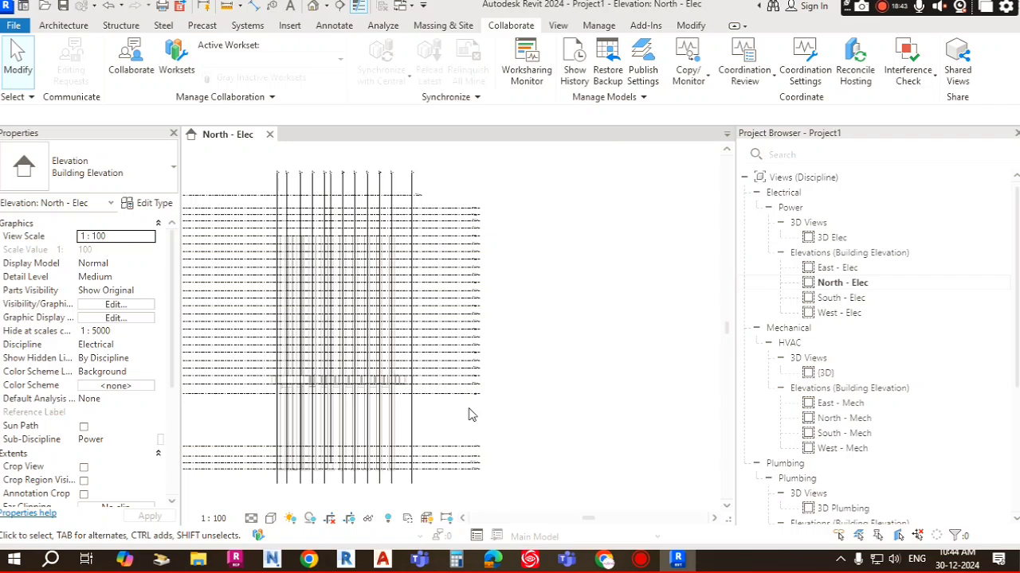
scroll(471, 239, down, 2)
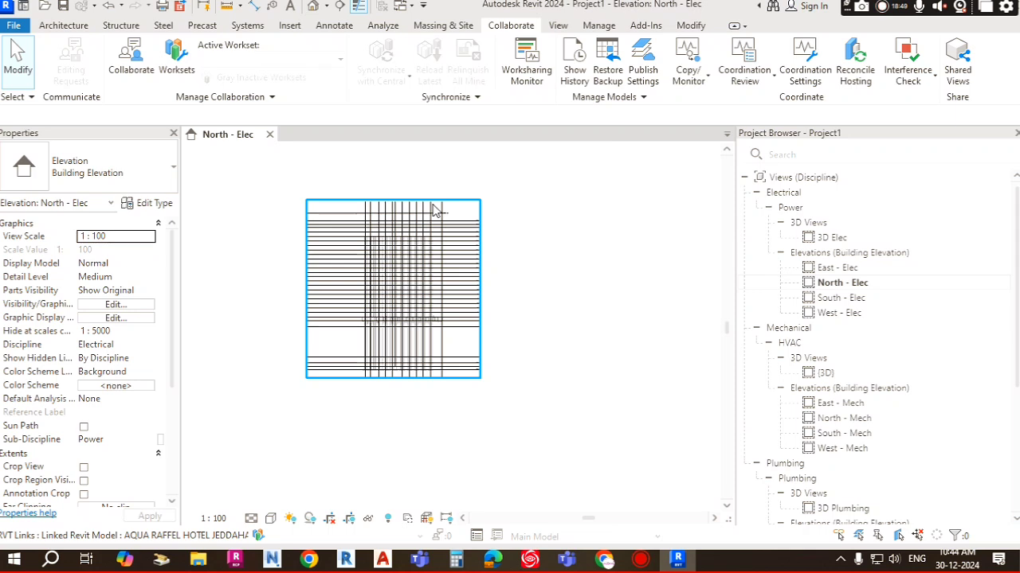
Step: Open Manage Links and review the linked architectural model's entry, then close the dialog
click(290, 26)
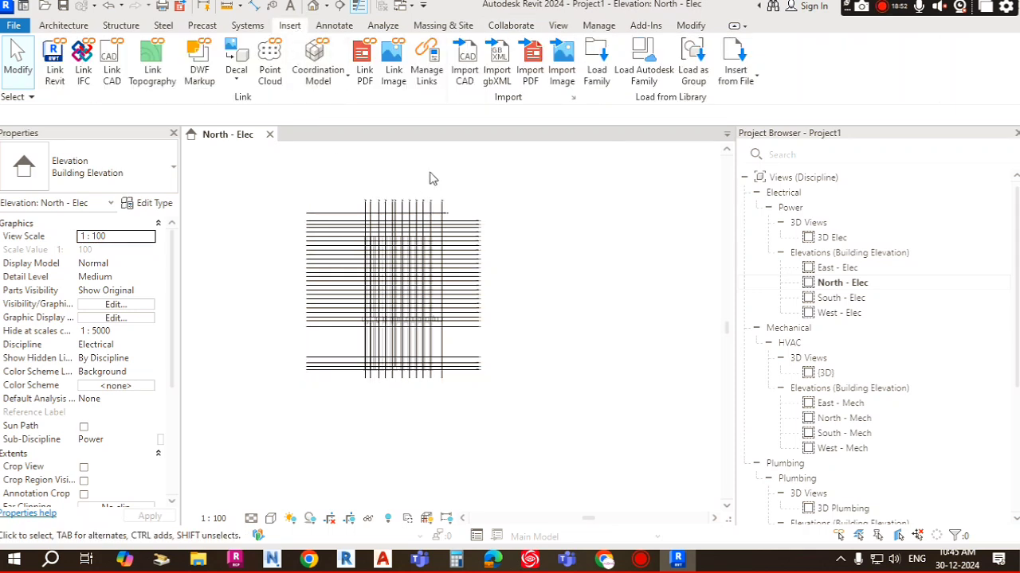
click(427, 76)
drag(470, 79, 786, 65)
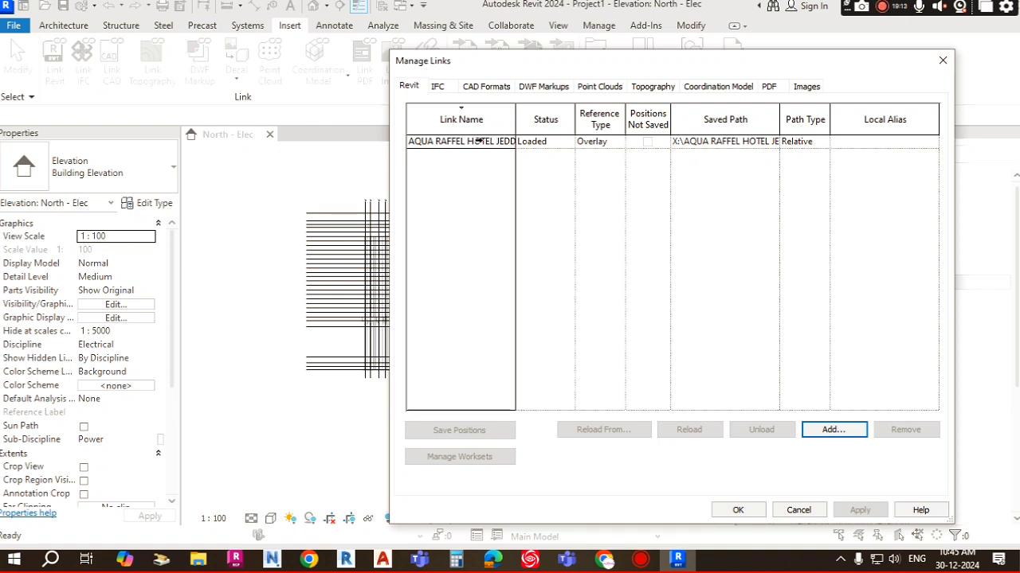
click(459, 141)
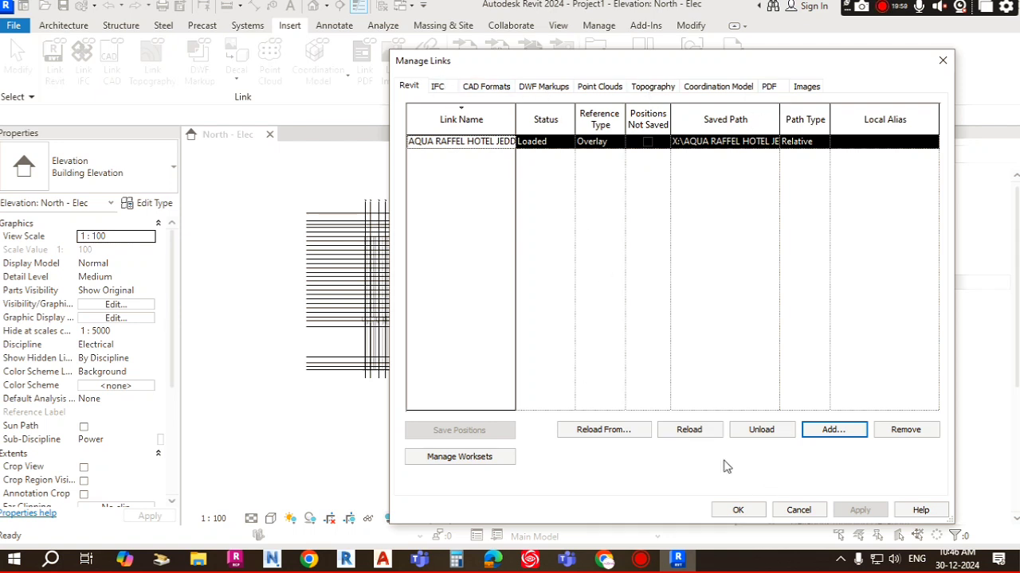
click(738, 510)
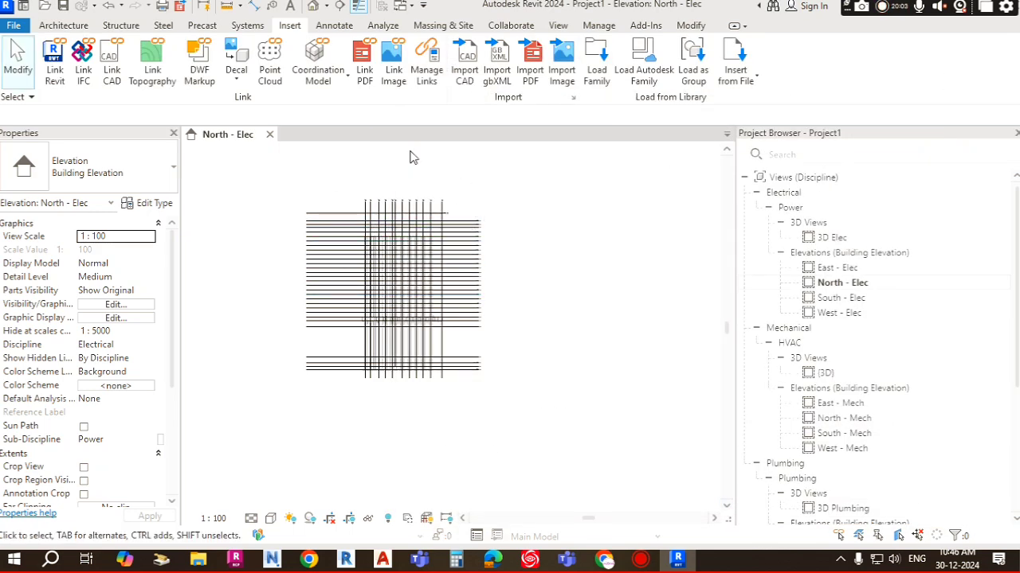
Step: Hide the linked AQUA RAFFEL HOTEL model in the North - Elec view's Visibility/Graphics Revit Links settings
click(558, 26)
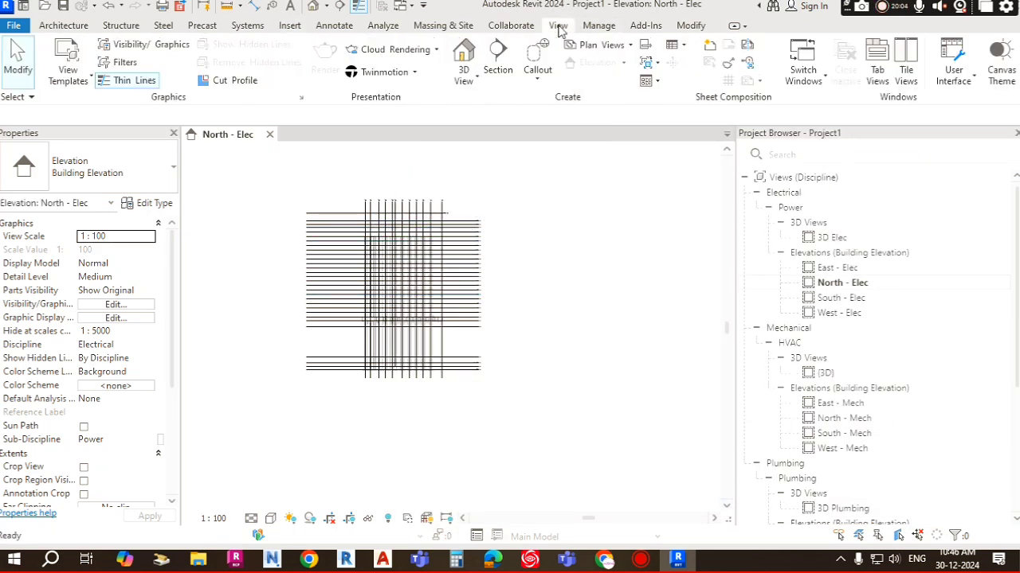
click(163, 49)
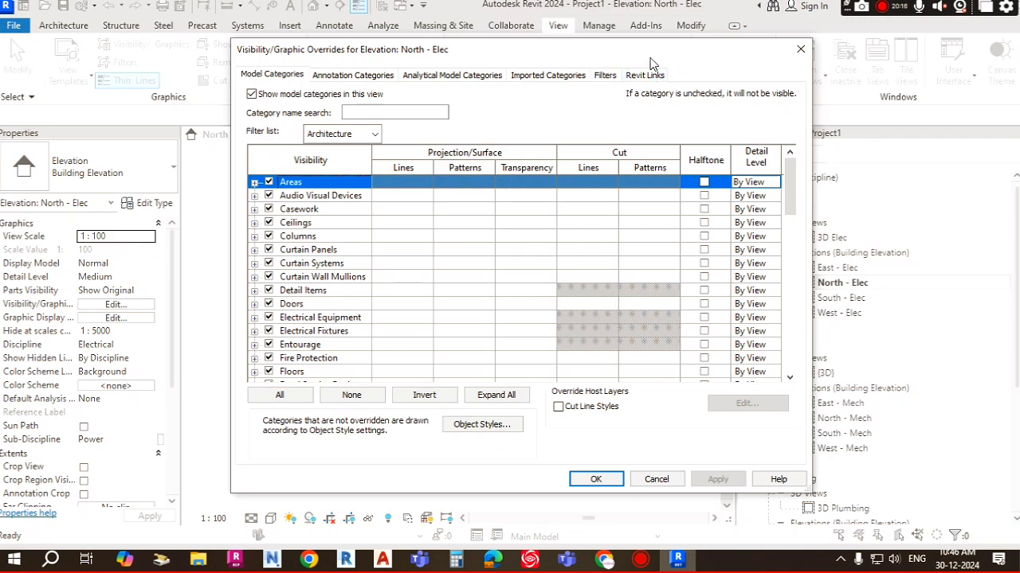
drag(661, 56, 681, 118)
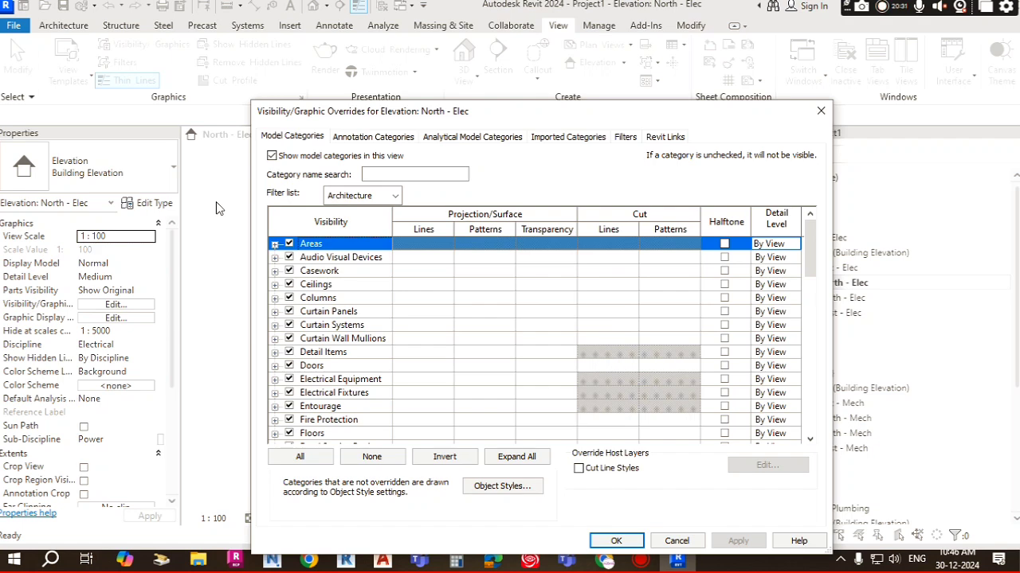
click(668, 137)
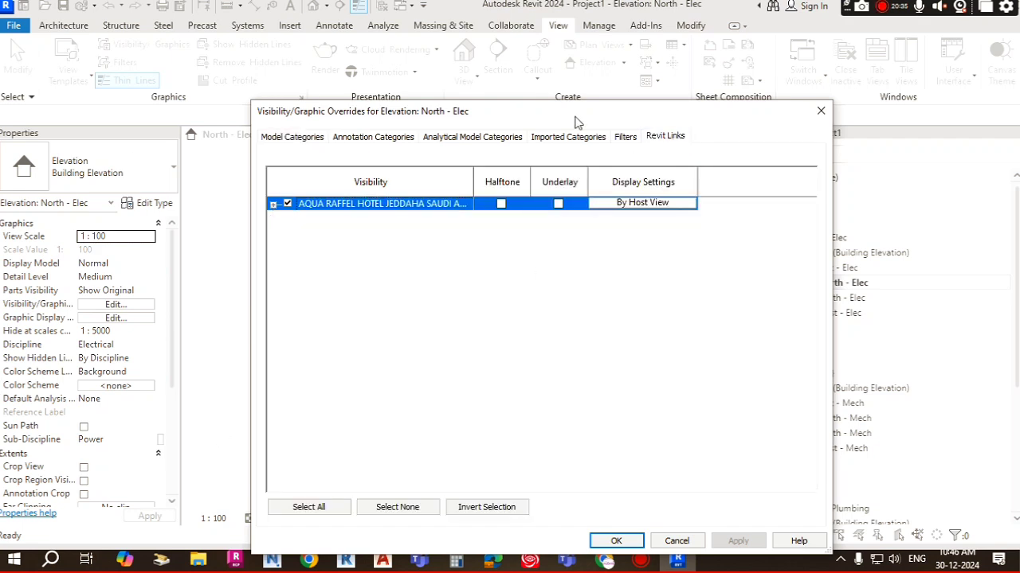
drag(574, 116, 682, 62)
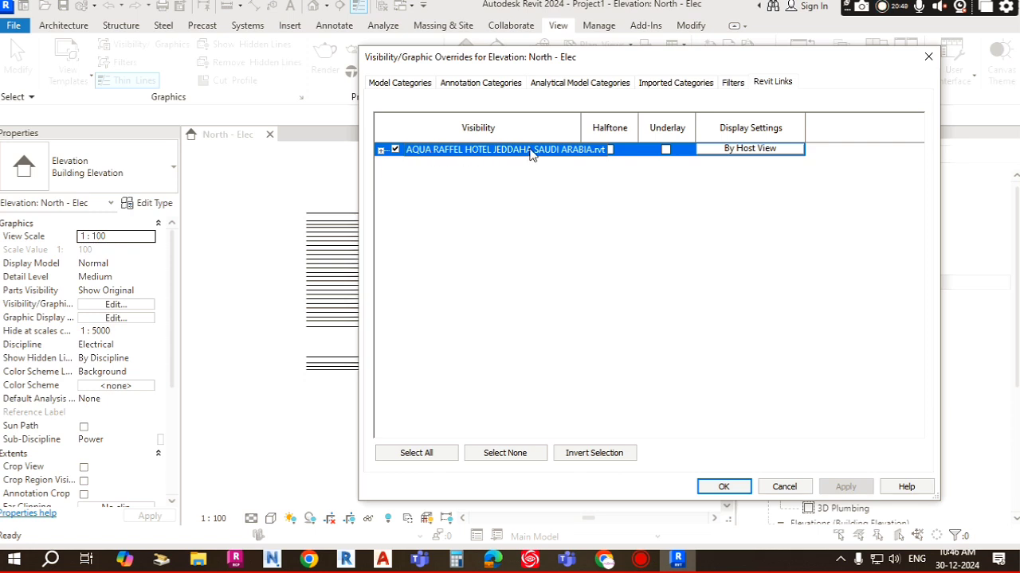
click(395, 150)
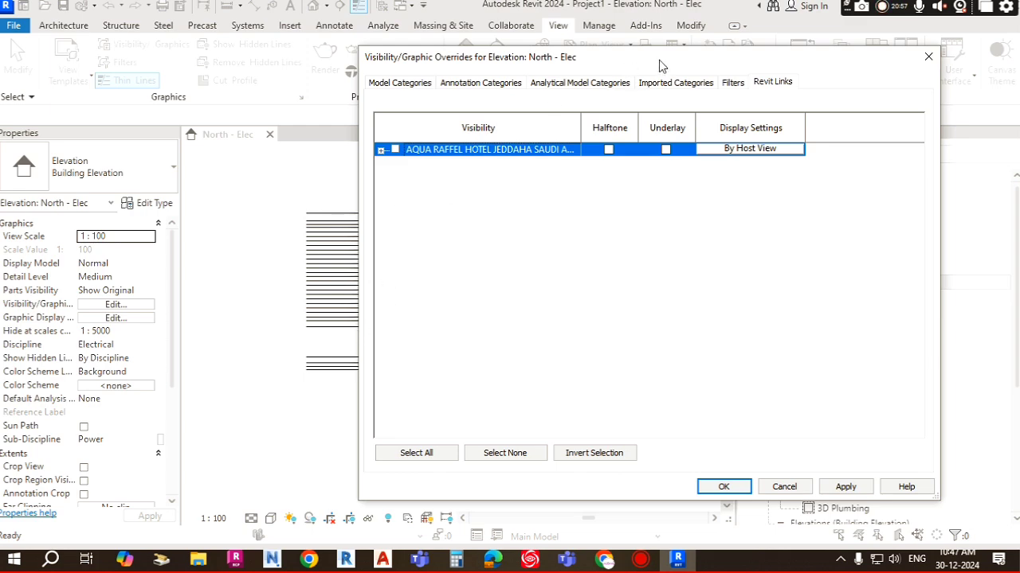
mouse_move(659, 65)
mouse_down()
mouse_move(717, 209)
mouse_move(476, 265)
mouse_up()
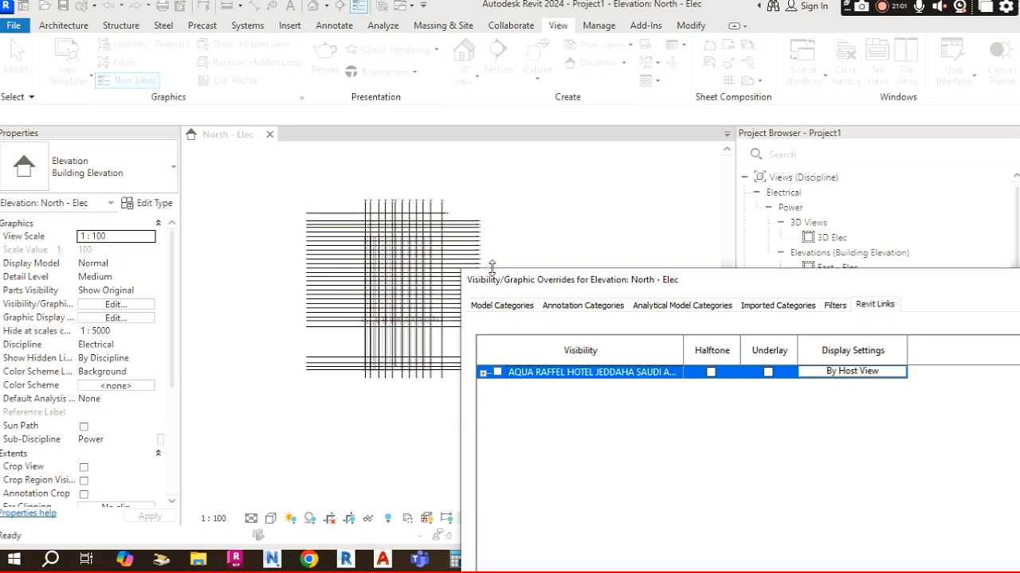
drag(673, 294, 664, 50)
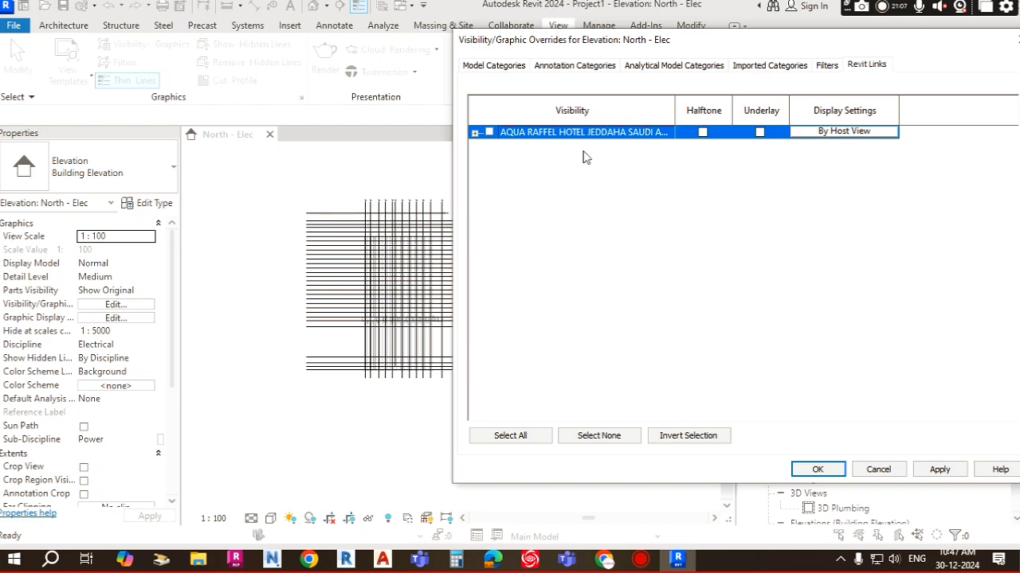
click(823, 470)
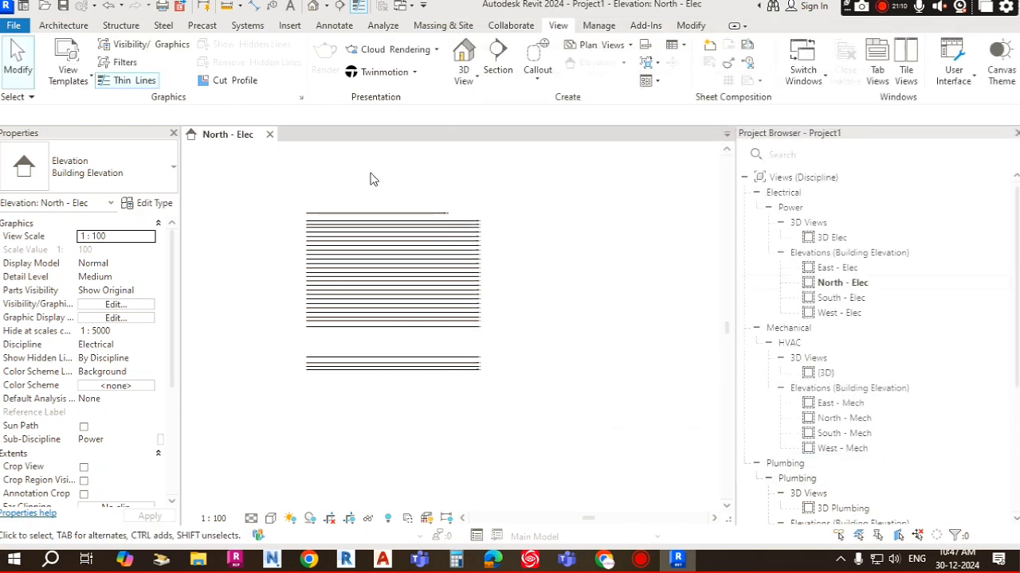
Step: Zoom around the elevation to inspect the host levels with the link hidden
scroll(414, 291, up, 3)
scroll(453, 239, down, 2)
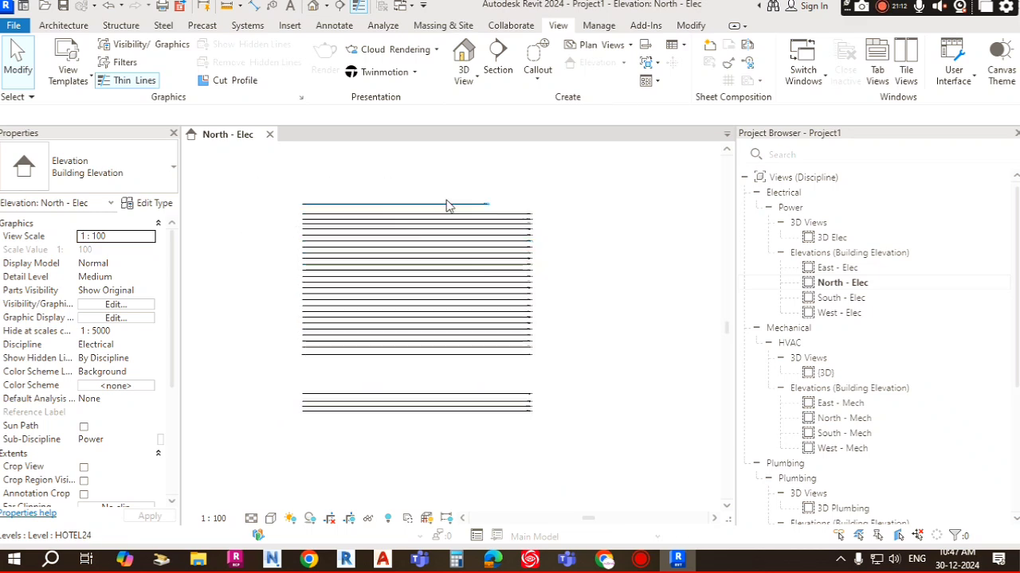
scroll(528, 271, up, 5)
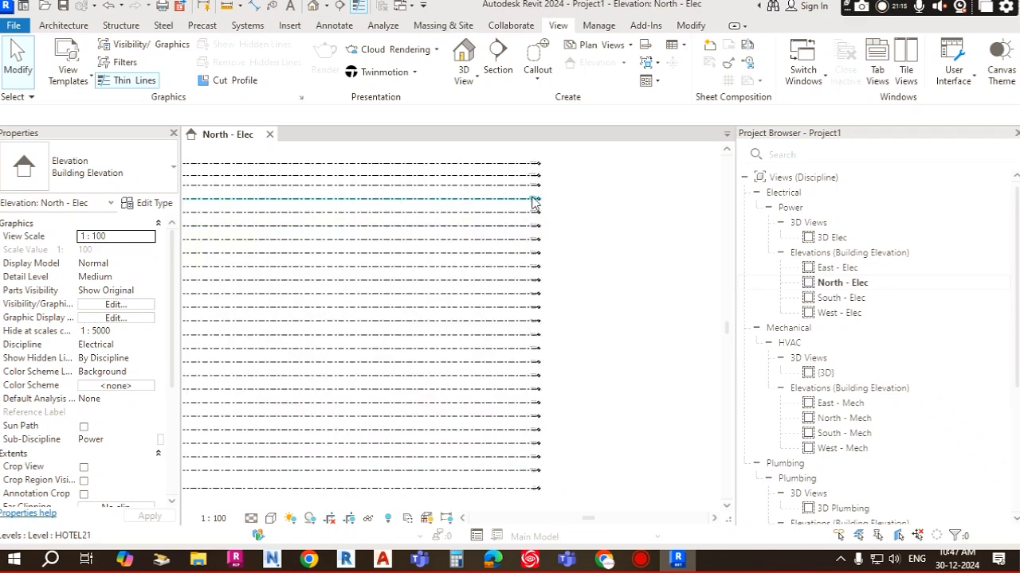
scroll(532, 301, up, 3)
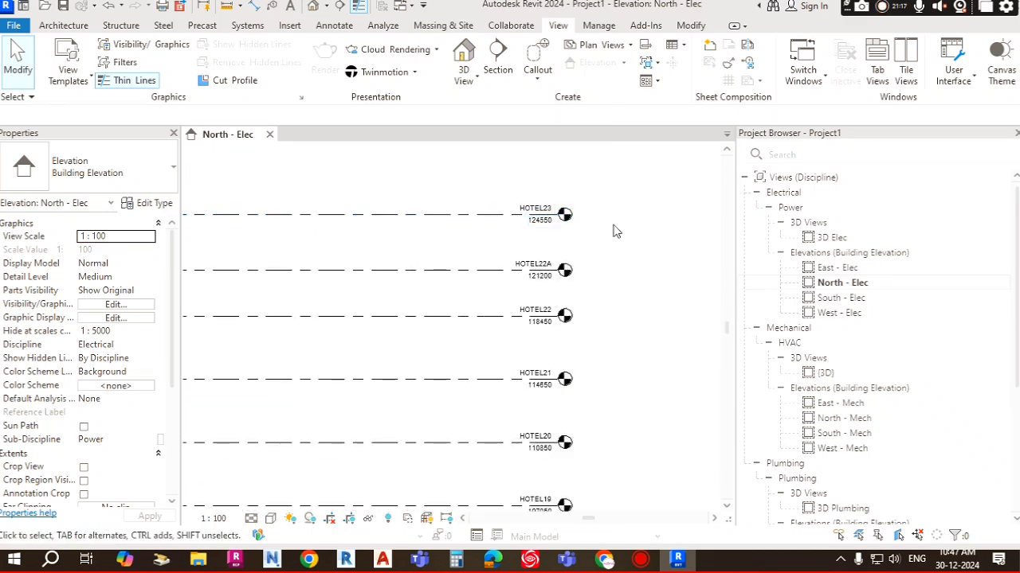
scroll(549, 300, down, 4)
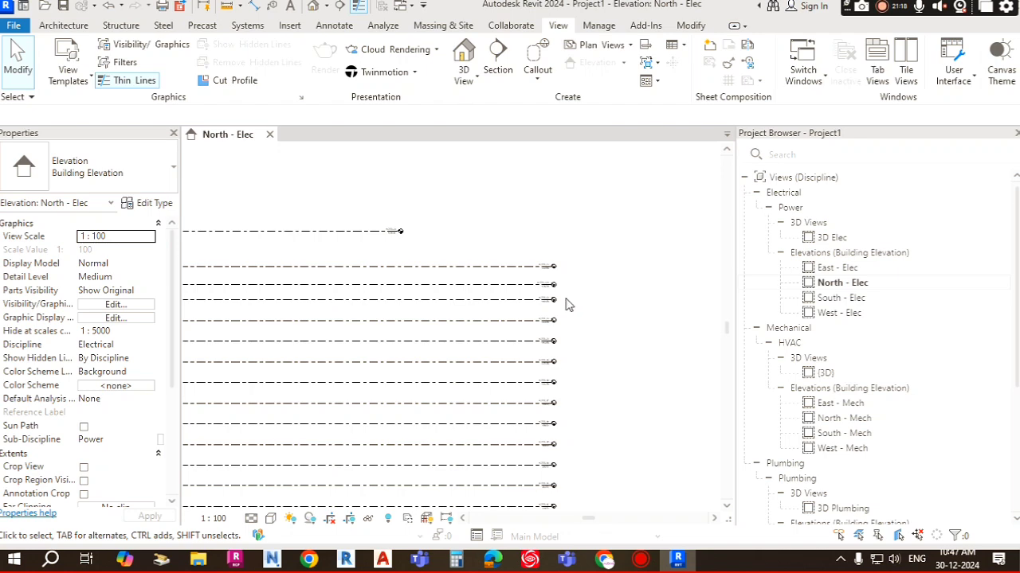
Step: Zoom and pan into the elevation to read the copied level names and heights at the level heads
scroll(564, 303, down, 5)
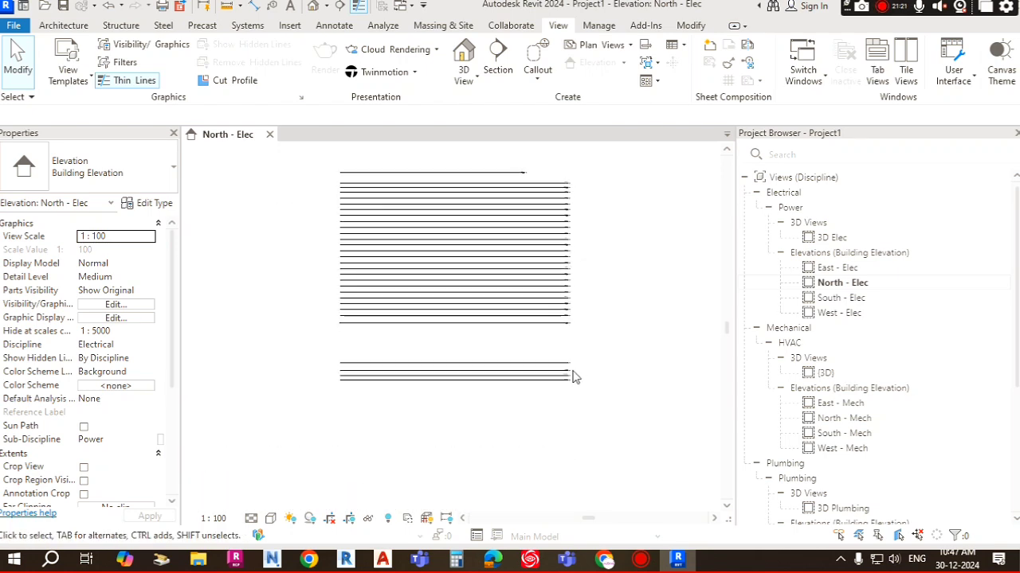
scroll(574, 376, up, 5)
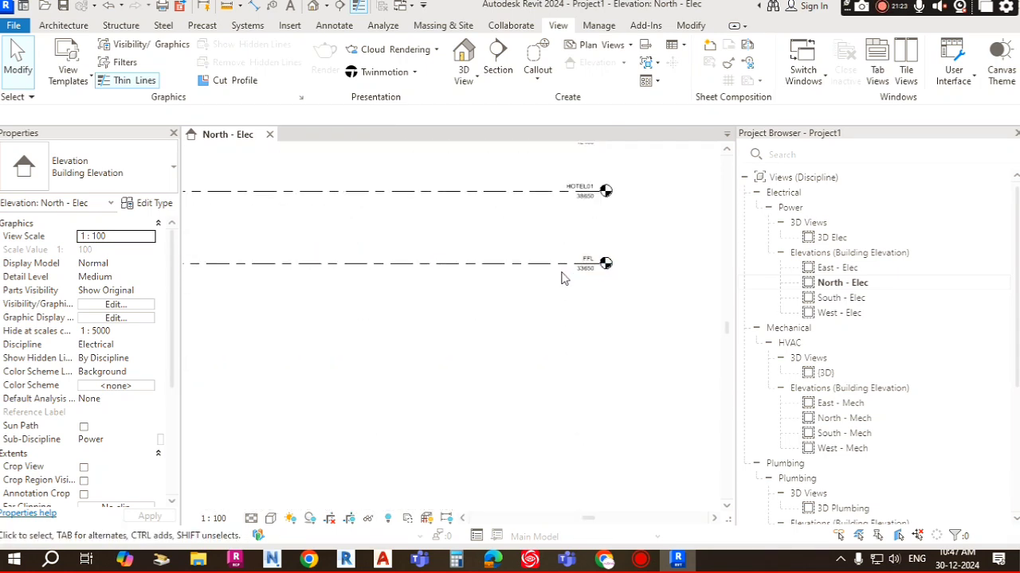
scroll(562, 277, down, 3)
scroll(564, 263, up, 6)
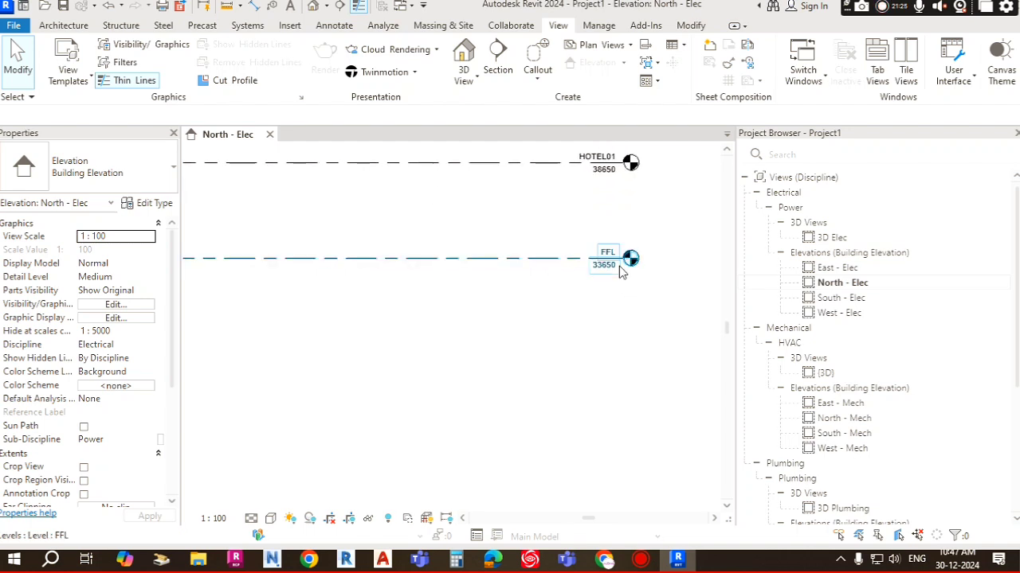
scroll(610, 253, up, 3)
middle_drag(610, 253, 553, 488)
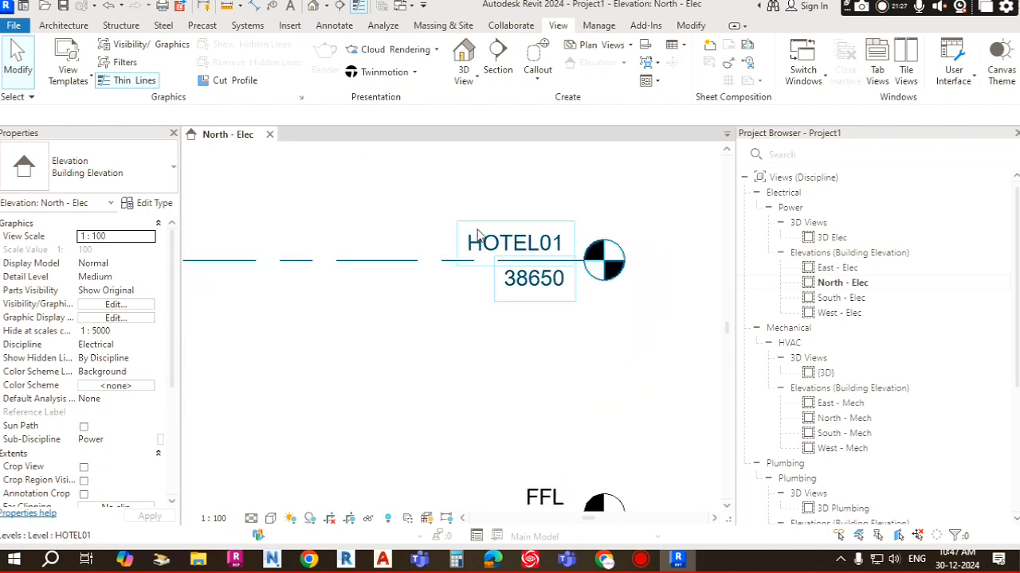
scroll(564, 195, down, 2)
middle_drag(562, 196, 554, 330)
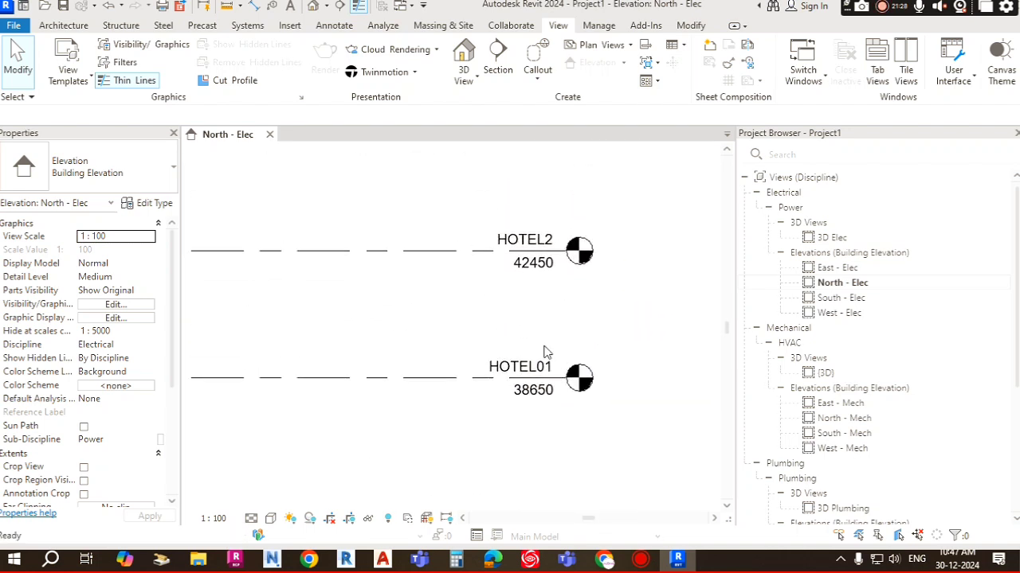
Step: Select individual levels such as HOTEL2 and HOTEL3 to inspect their properties, then deselect
double_click(534, 239)
scroll(516, 252, up, 3)
scroll(530, 265, down, 5)
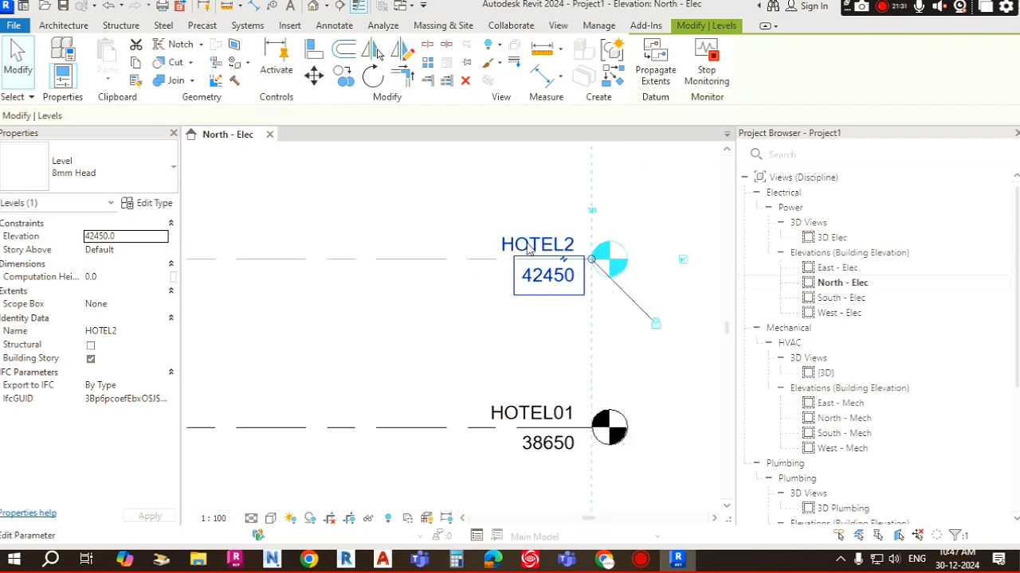
middle_drag(544, 345, 556, 440)
click(504, 284)
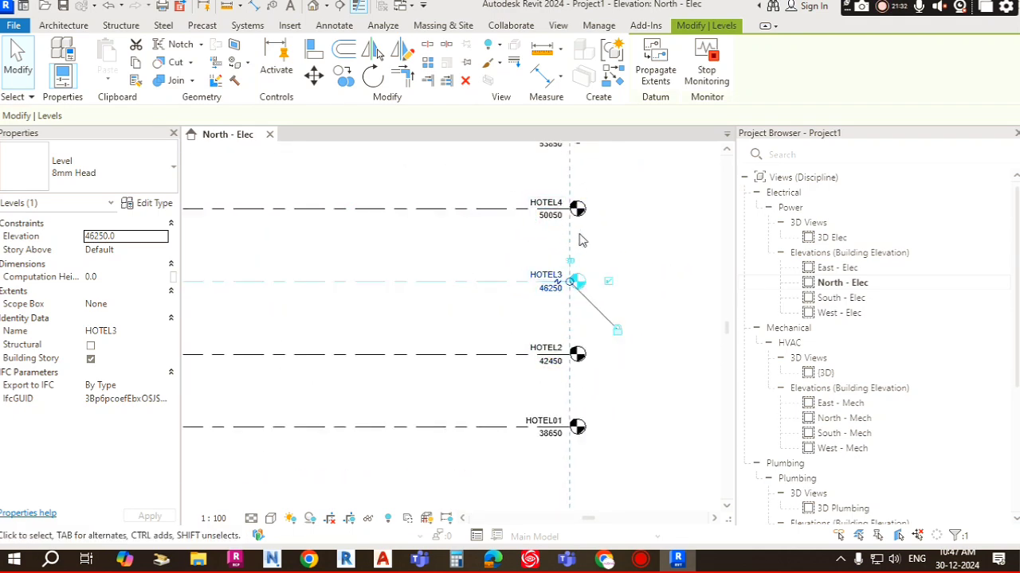
scroll(579, 258, down, 5)
scroll(577, 262, down, 3)
middle_drag(618, 375, 612, 316)
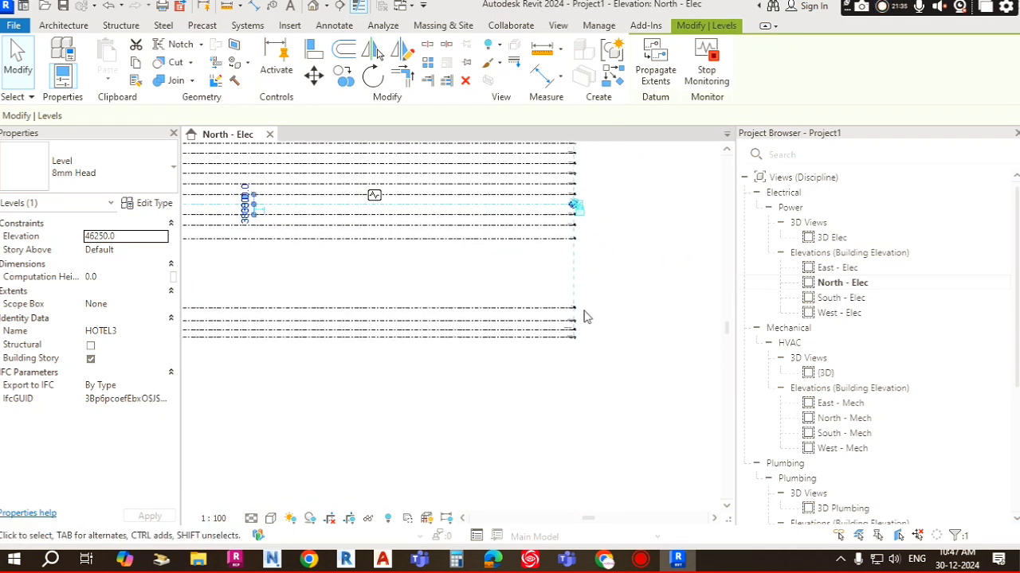
scroll(576, 317, up, 3)
scroll(561, 350, up, 5)
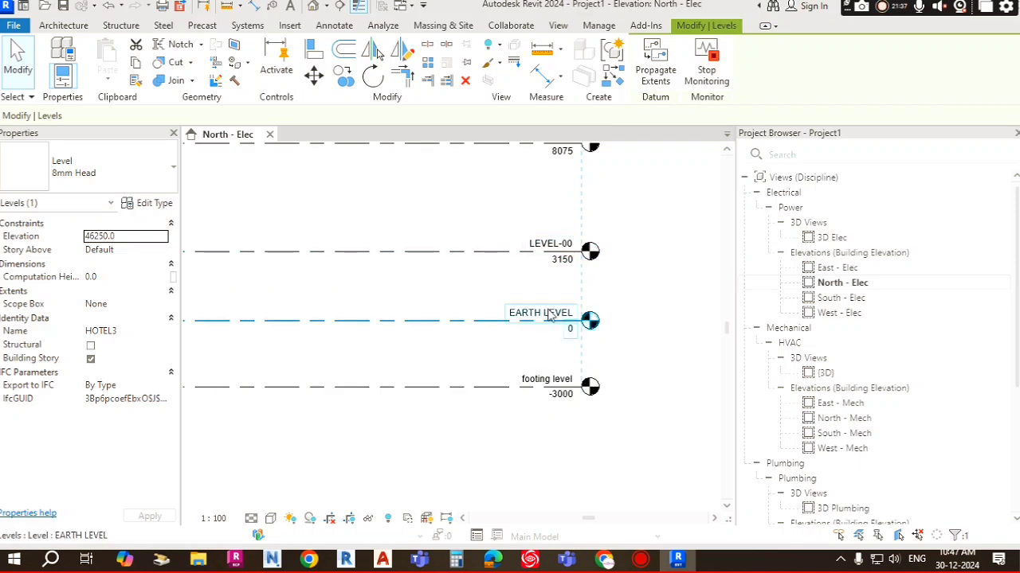
scroll(550, 405, down, 6)
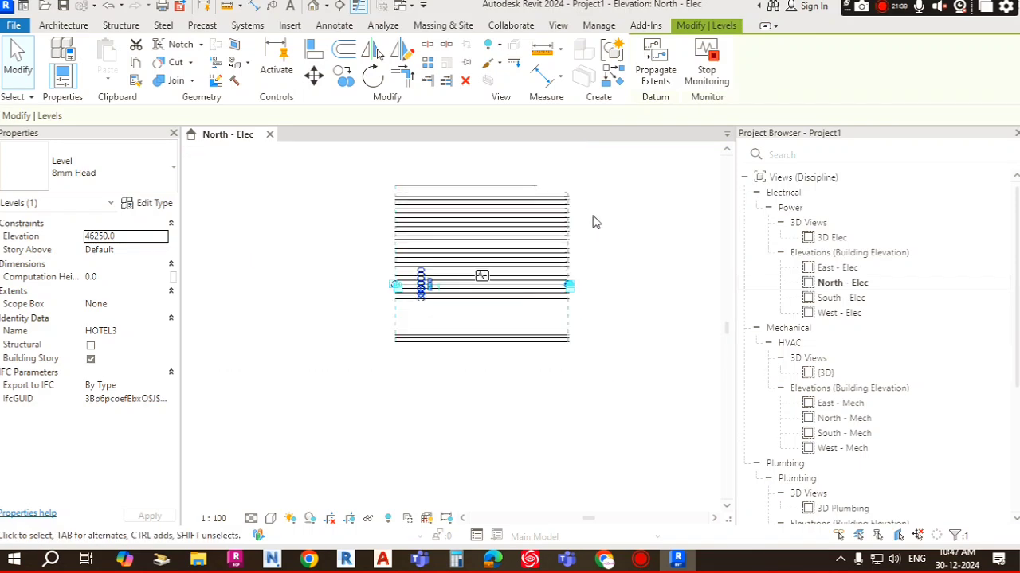
key(Escape)
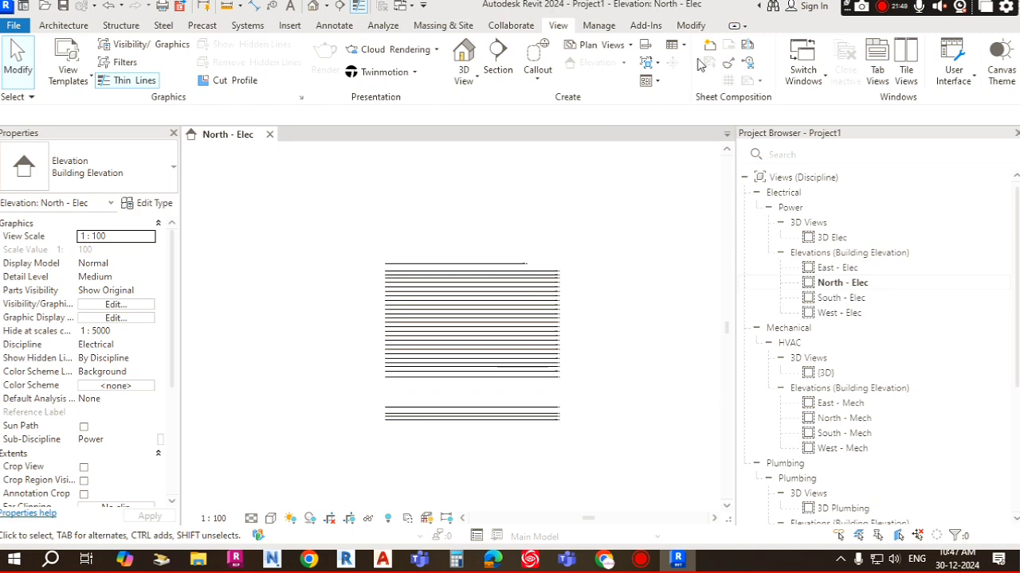
Step: Zoom and pan across the full stack of levels in the North - Elec elevation
scroll(558, 337, up, 4)
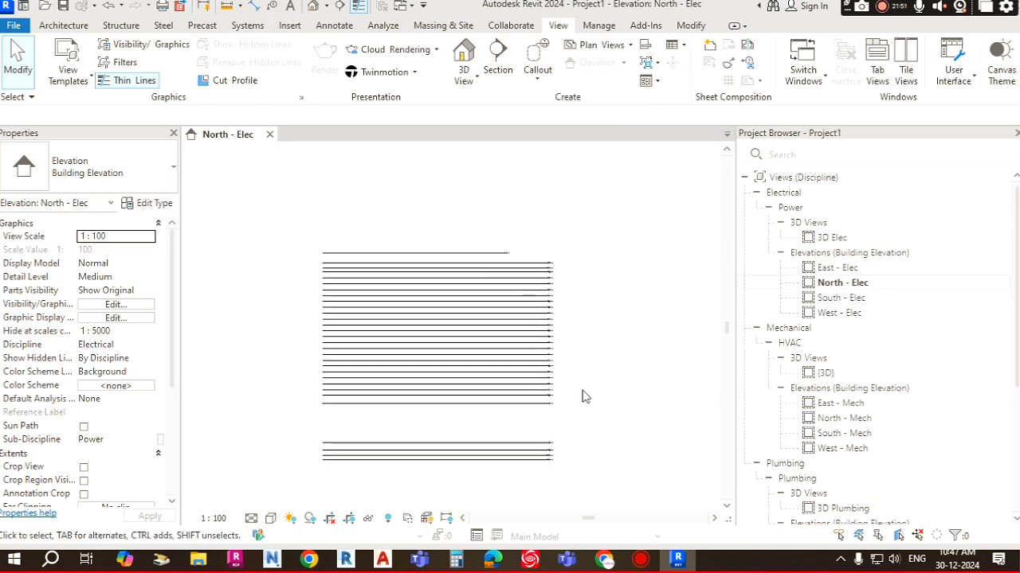
scroll(526, 428, up, 3)
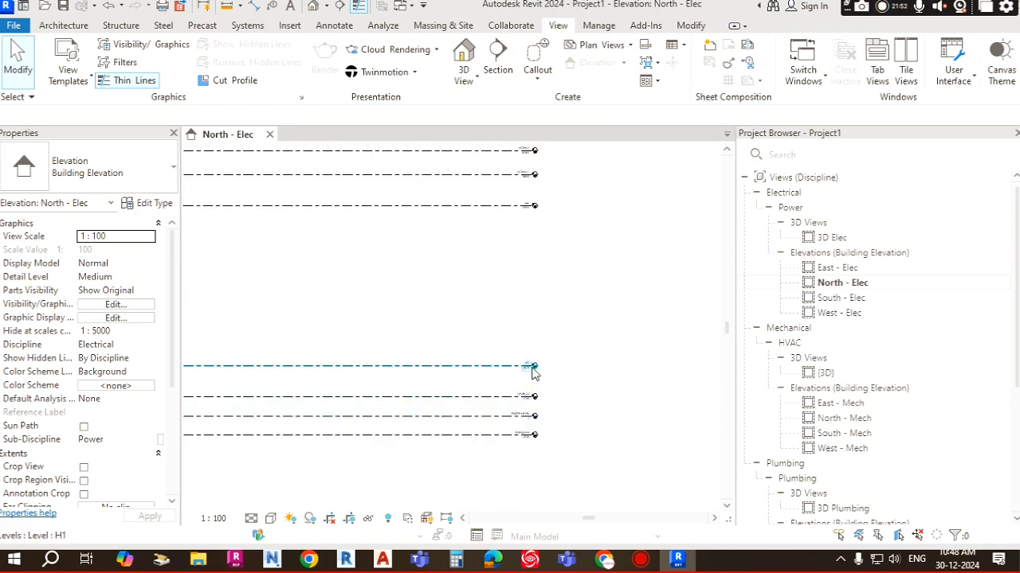
scroll(541, 284, down, 4)
middle_drag(561, 257, 546, 291)
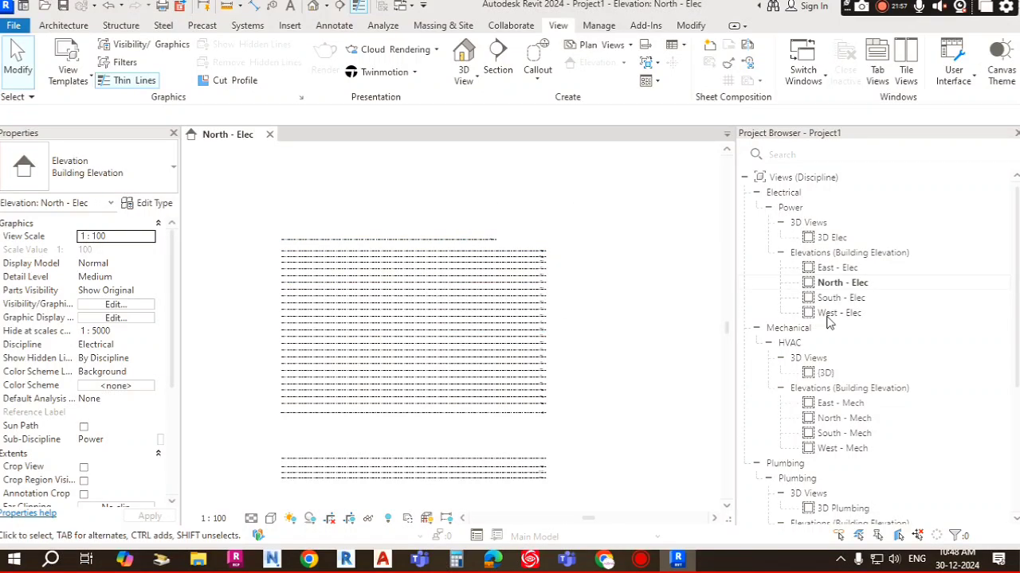
scroll(838, 313, down, 5)
scroll(832, 290, up, 5)
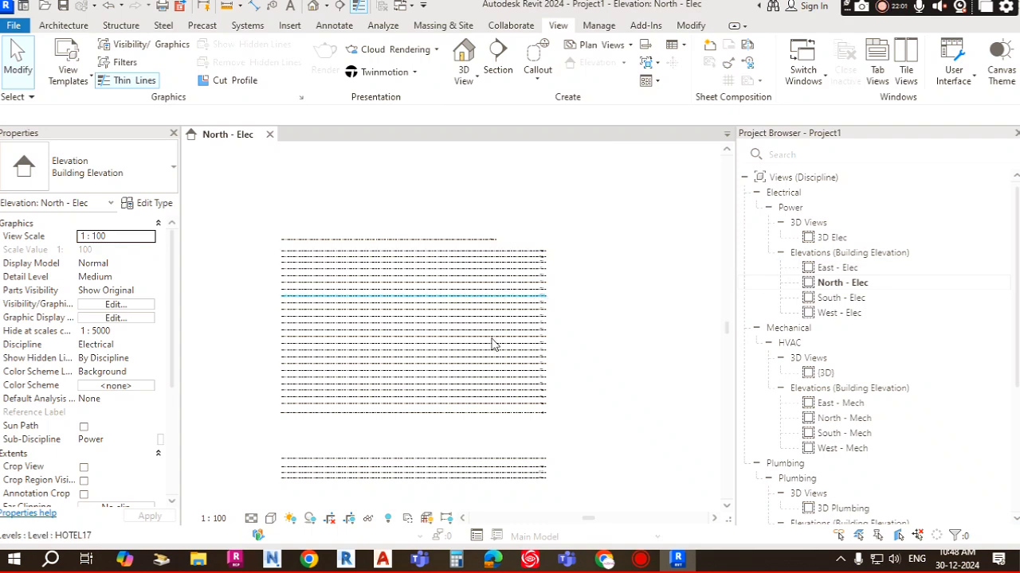
scroll(557, 259, up, 5)
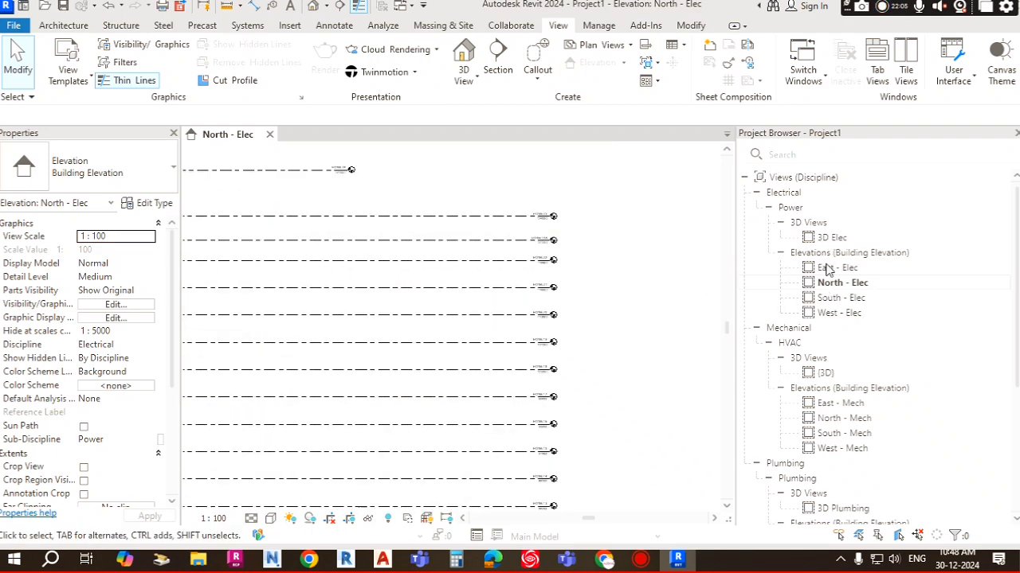
scroll(501, 234, down, 5)
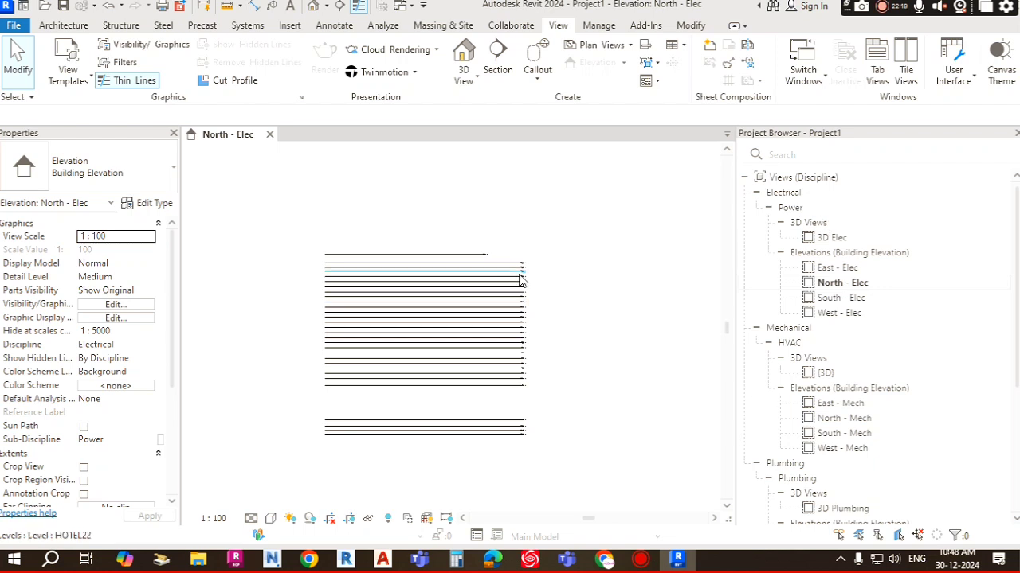
mouse_move(550, 292)
middle_down()
mouse_move(486, 228)
mouse_move(489, 208)
middle_up()
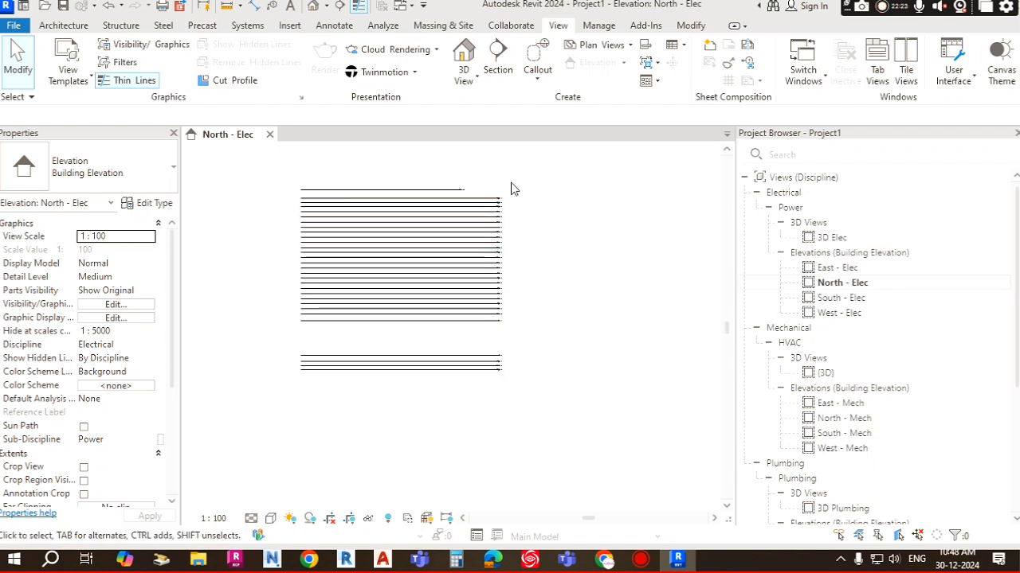
Step: Start a new Floor Plan view and select the HOTEL7 level in the level list
click(629, 47)
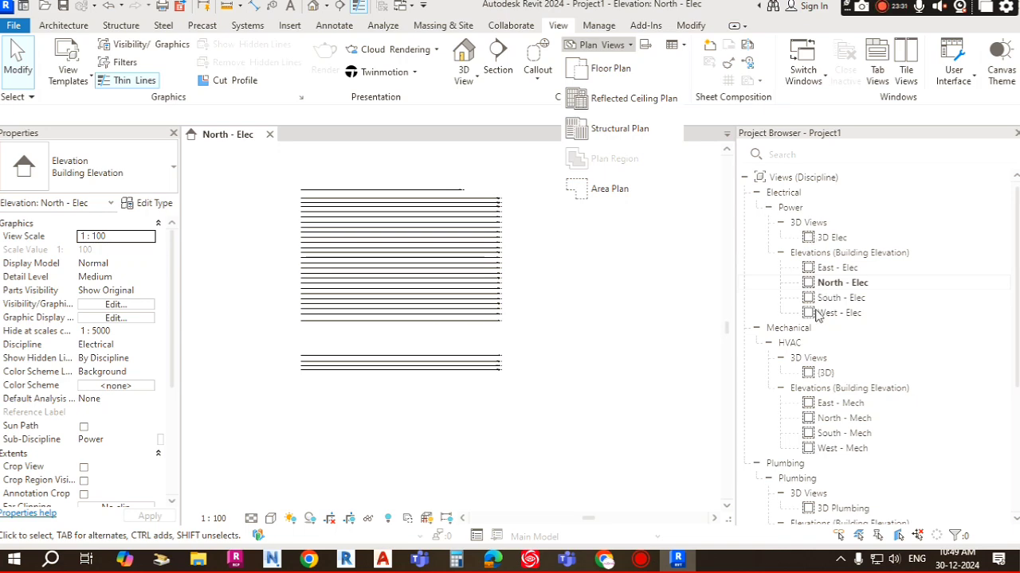
click(610, 70)
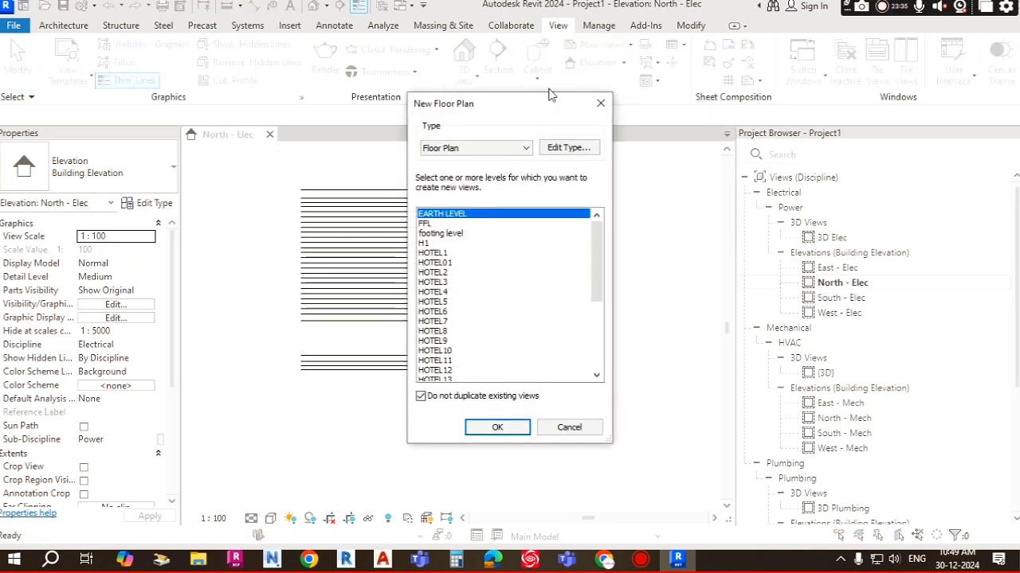
drag(697, 42, 685, 32)
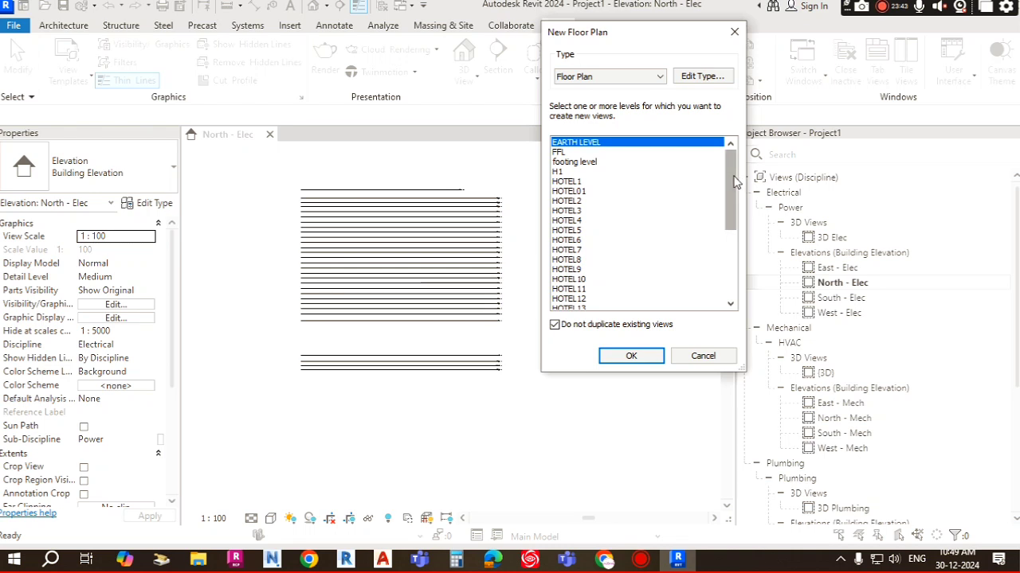
scroll(729, 183, down, 1)
mouse_move(730, 183)
mouse_down()
mouse_move(728, 269)
mouse_move(733, 186)
mouse_up()
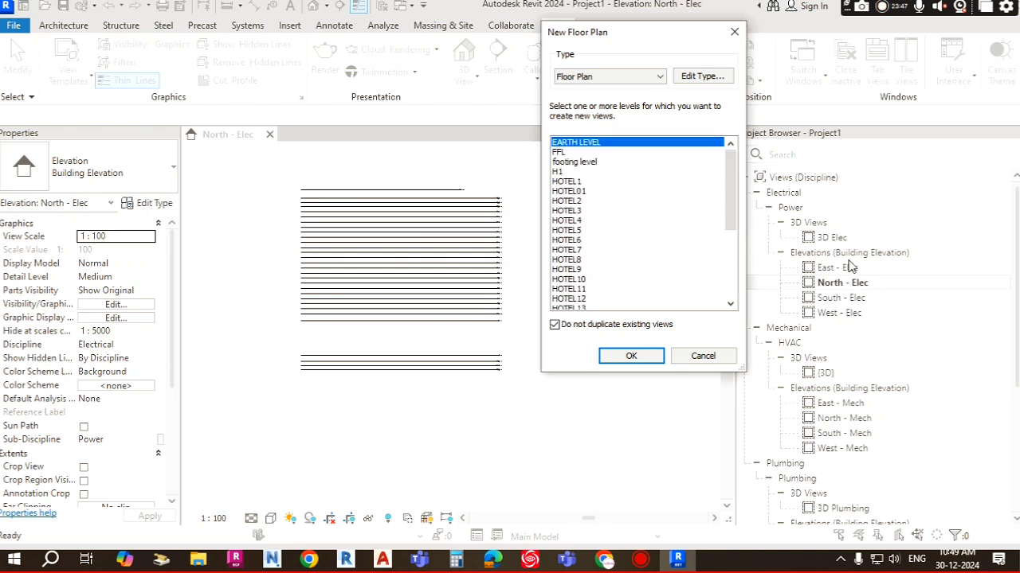
click(570, 184)
click(572, 210)
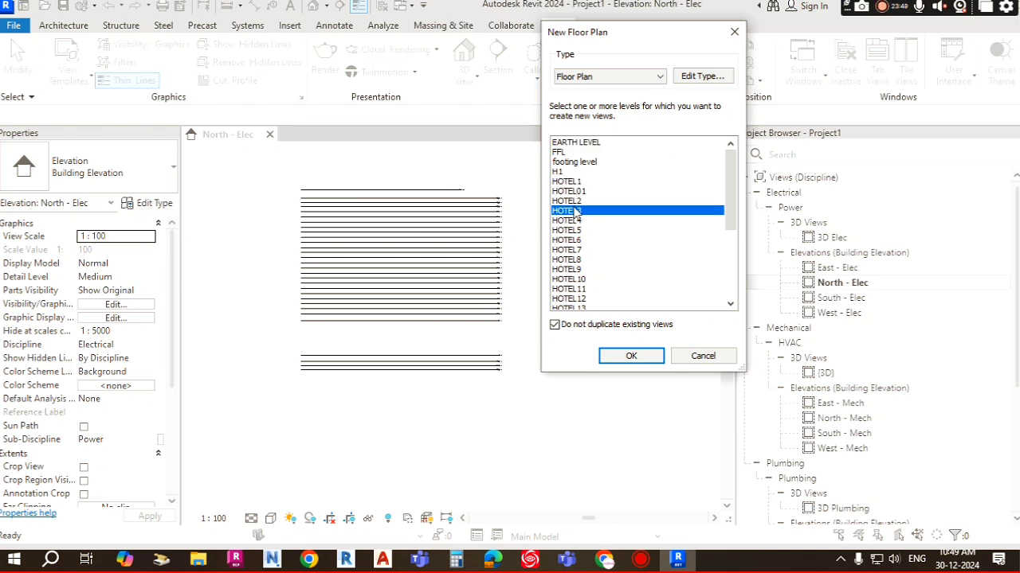
click(569, 231)
click(573, 201)
click(570, 250)
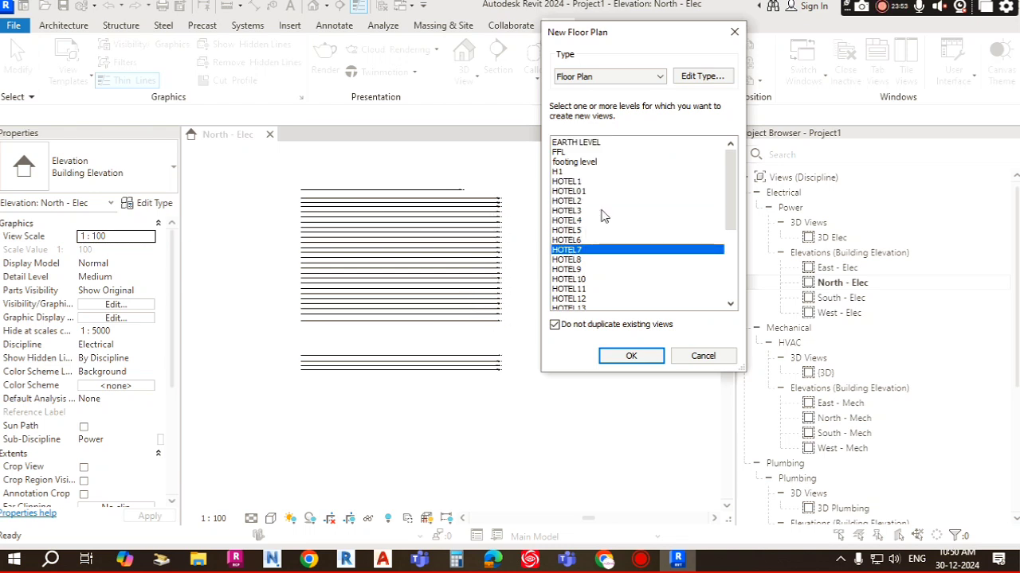
Step: Open the Floor Plan type properties and the view template assignment for new views
drag(673, 46, 646, 44)
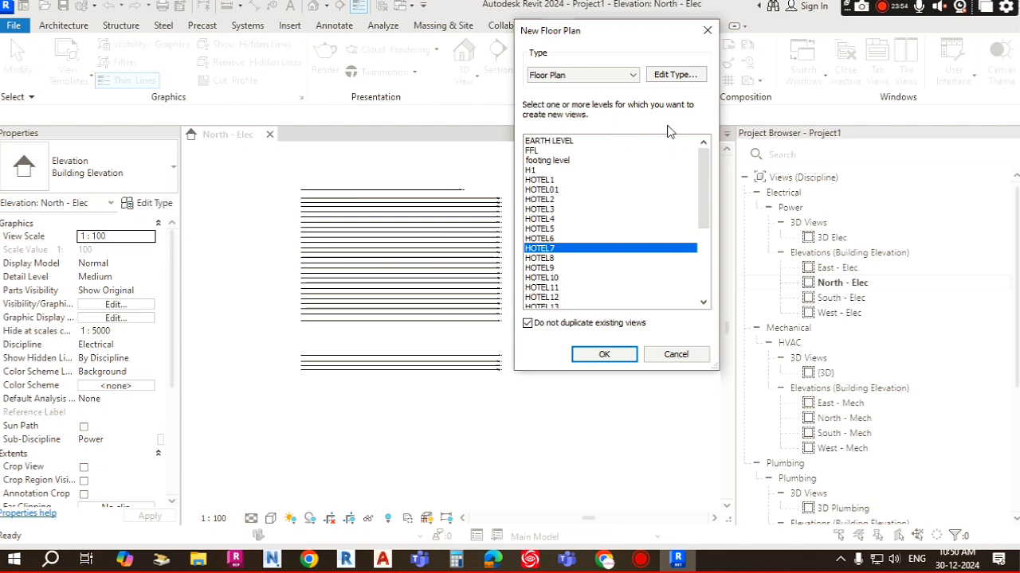
click(675, 75)
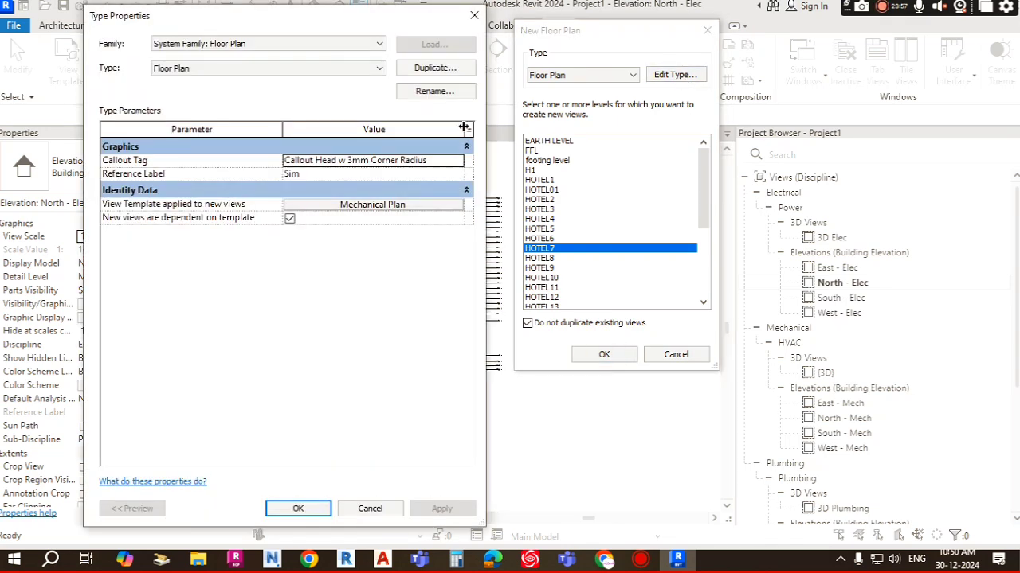
drag(387, 21, 493, 14)
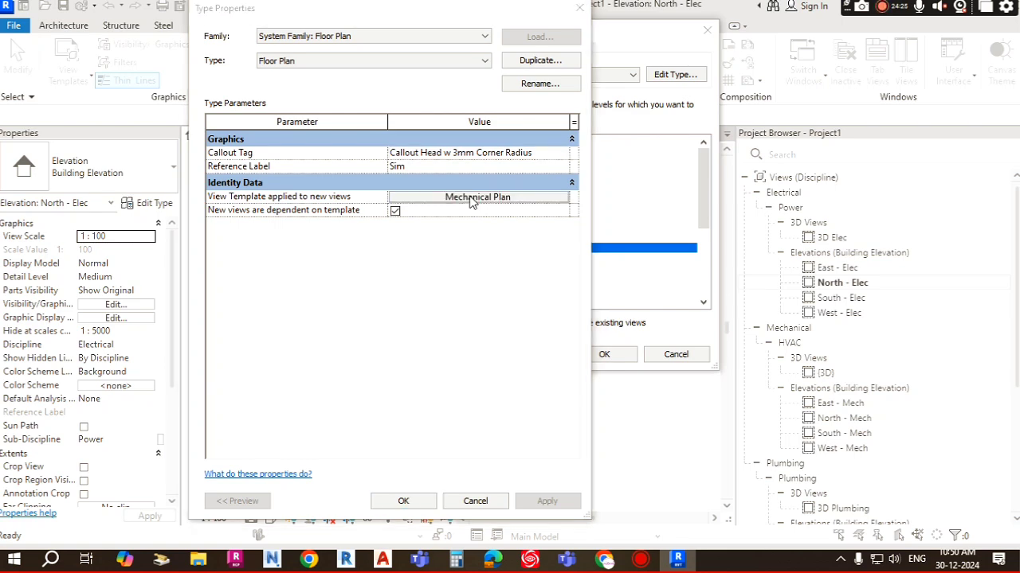
click(470, 199)
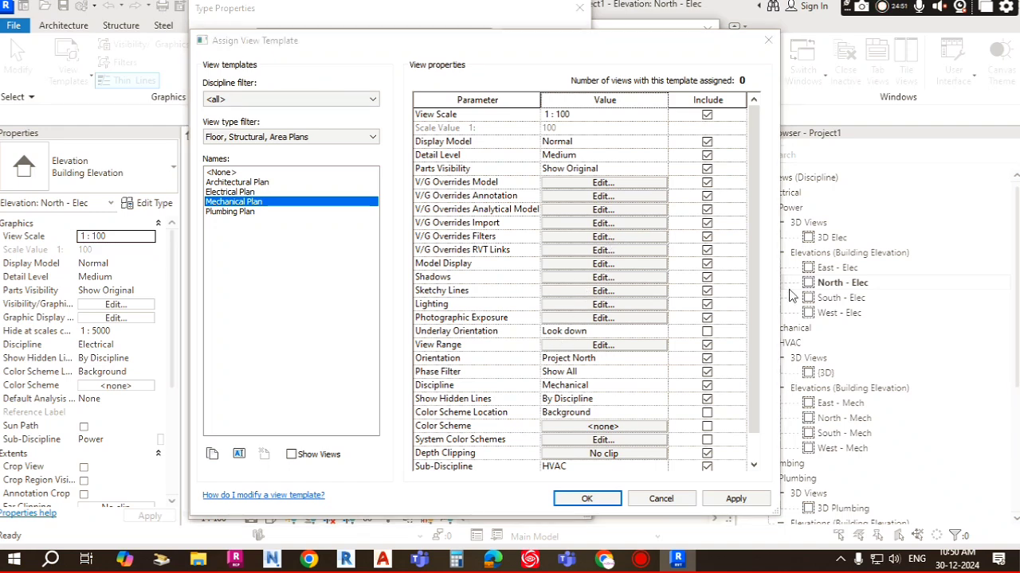
drag(655, 42, 653, 34)
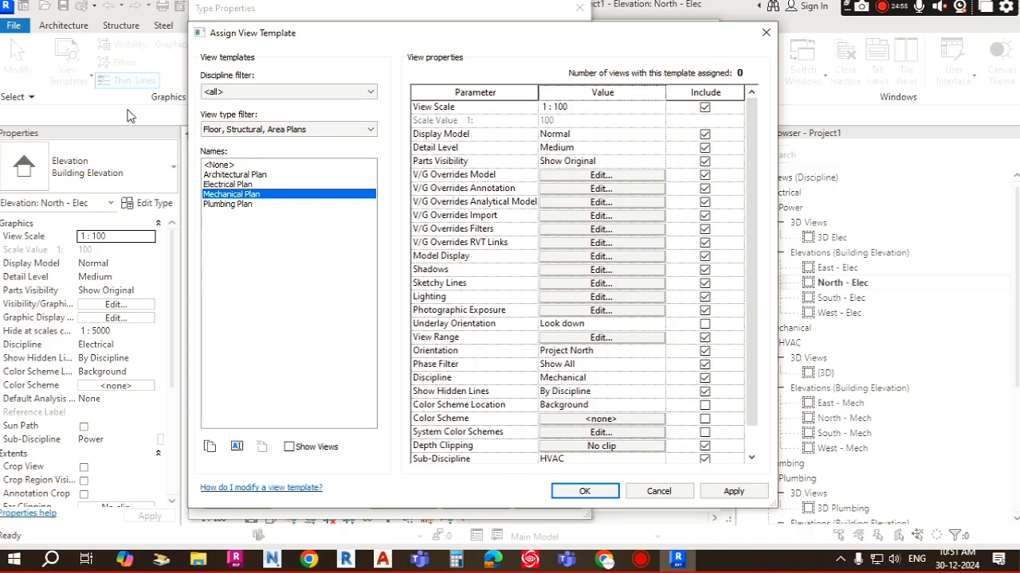
Step: Compare the Electrical Plan, Mechanical Plan and Plumbing Plan view templates' properties
click(235, 183)
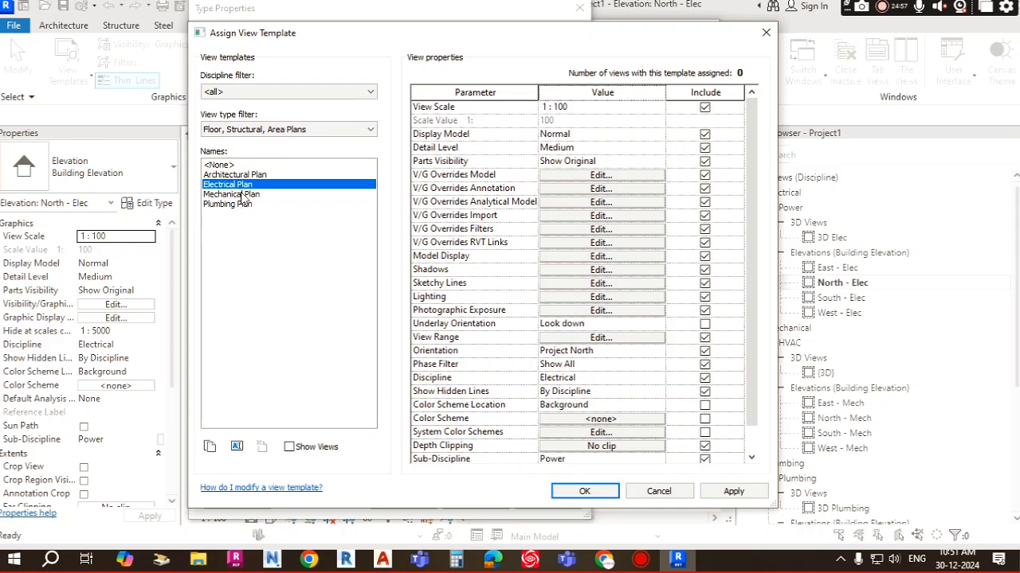
click(240, 194)
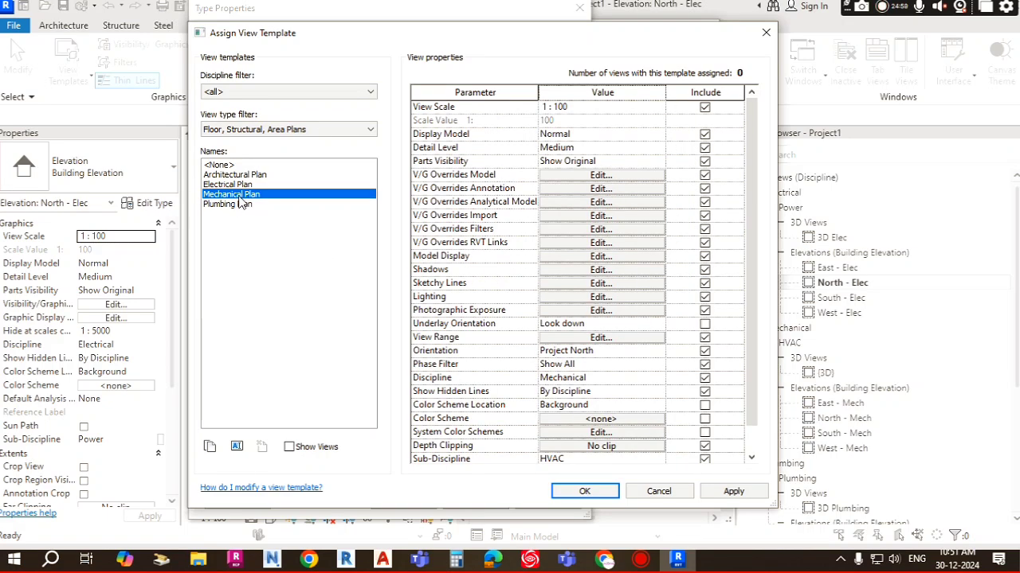
click(234, 184)
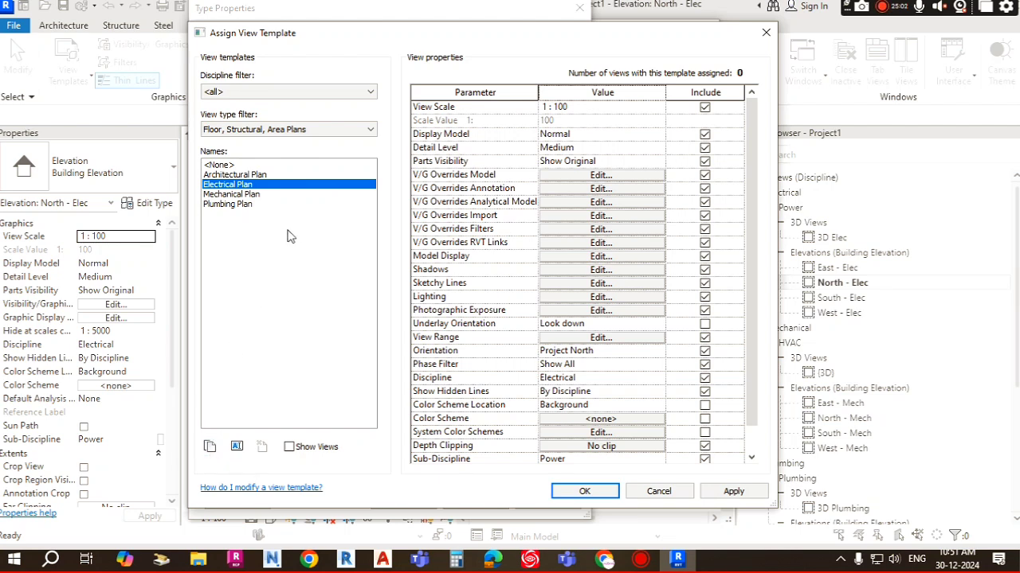
click(243, 195)
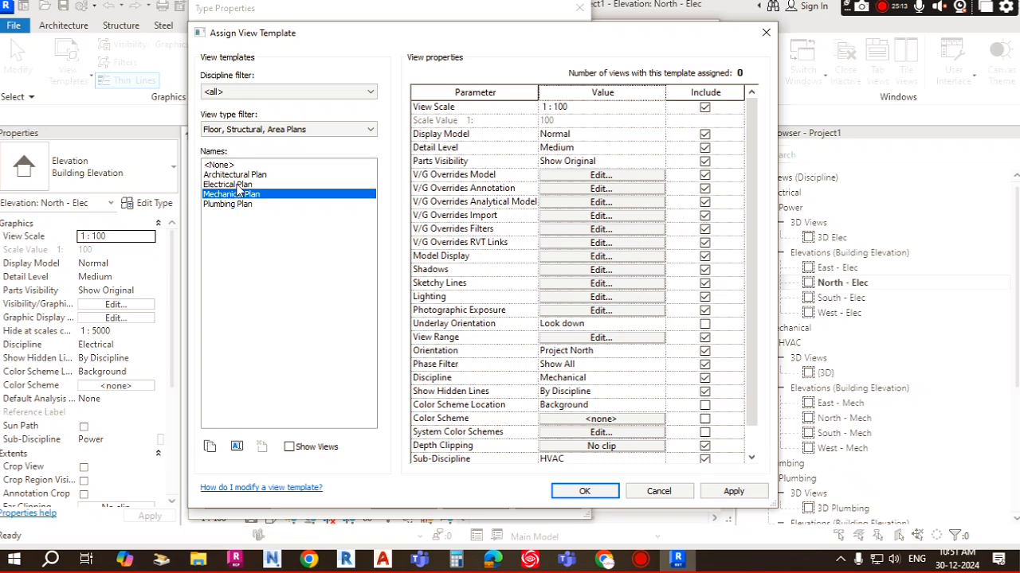
click(237, 185)
click(239, 205)
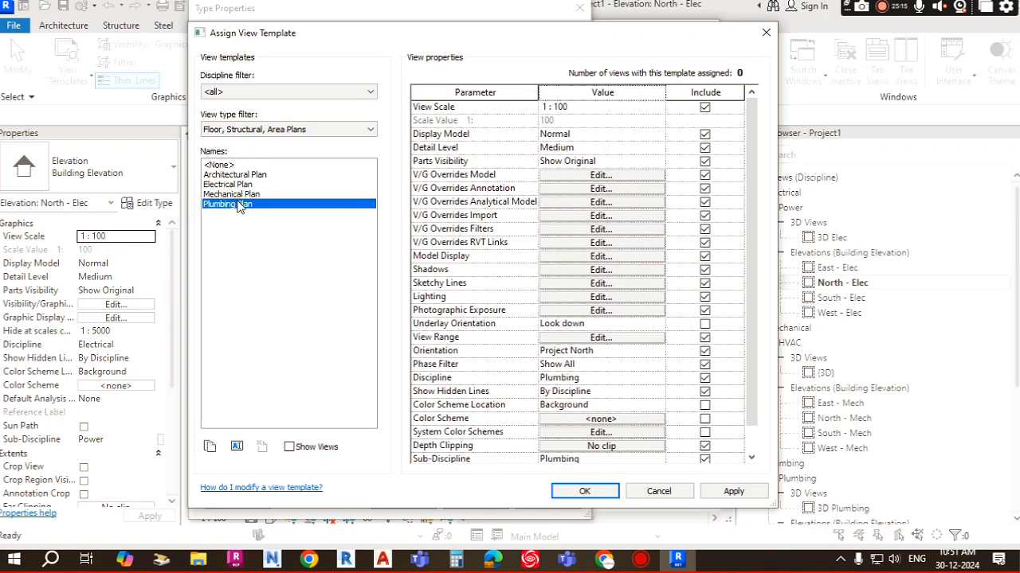
click(239, 195)
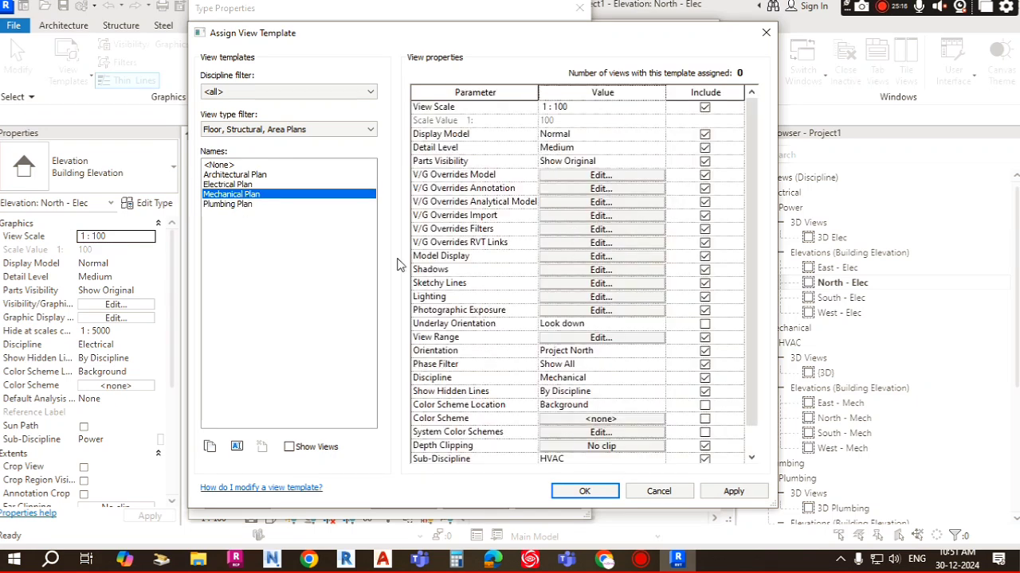
Step: Assign the Electrical Plan view template, with sub-discipline Power, to new floor plan views and close the type properties
click(218, 186)
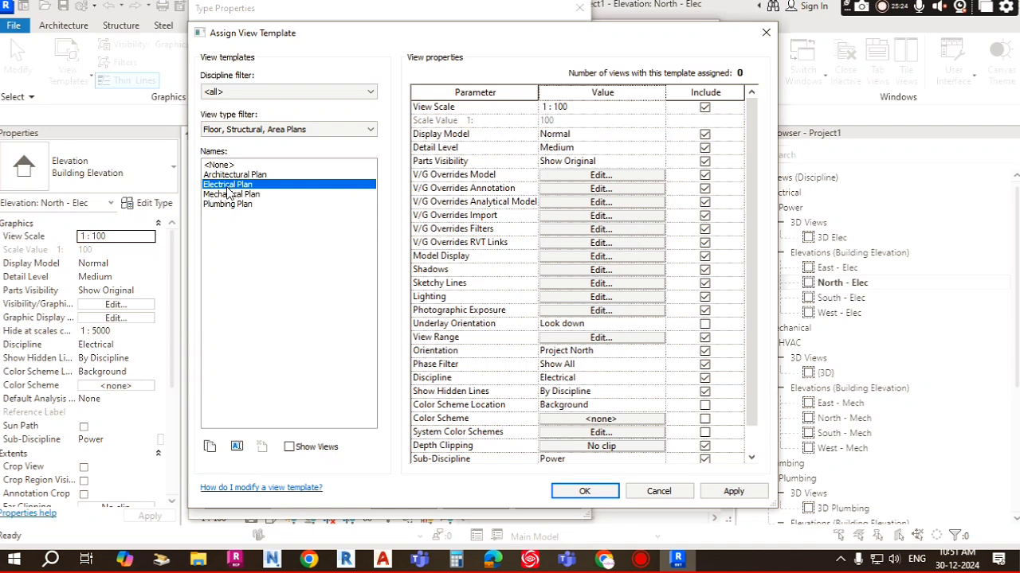
scroll(554, 341, down, 1)
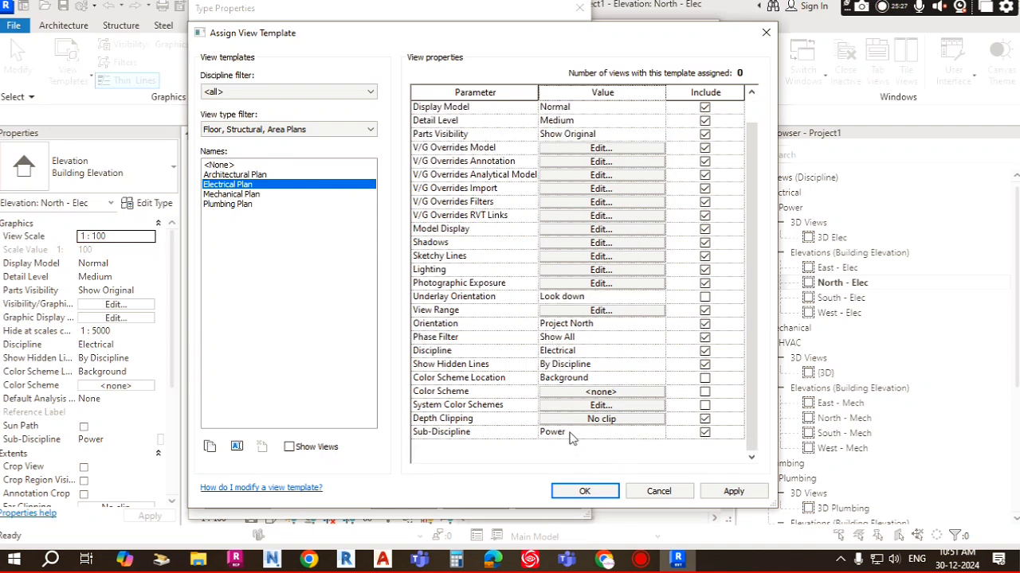
click(575, 436)
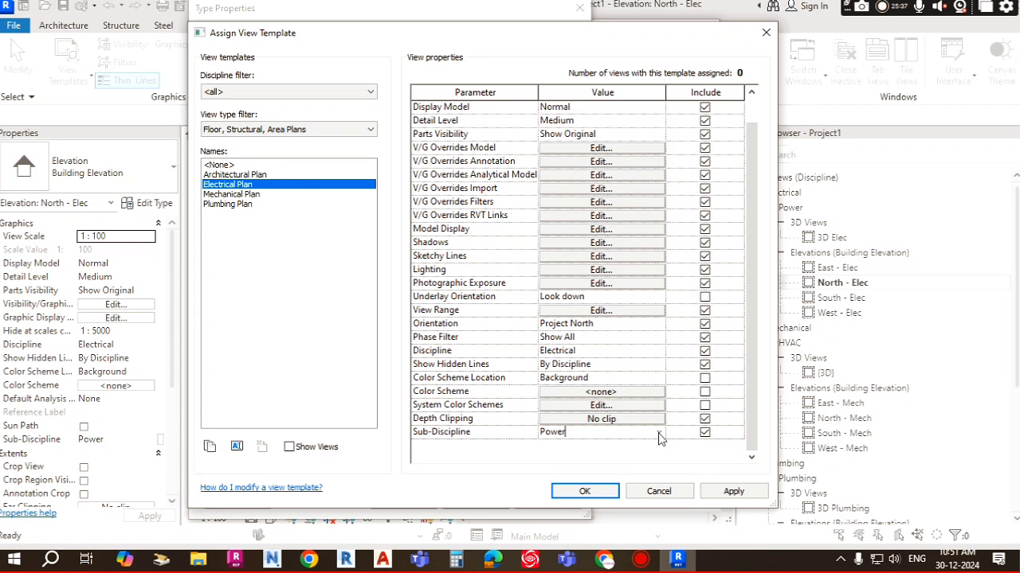
drag(571, 431, 491, 431)
click(658, 432)
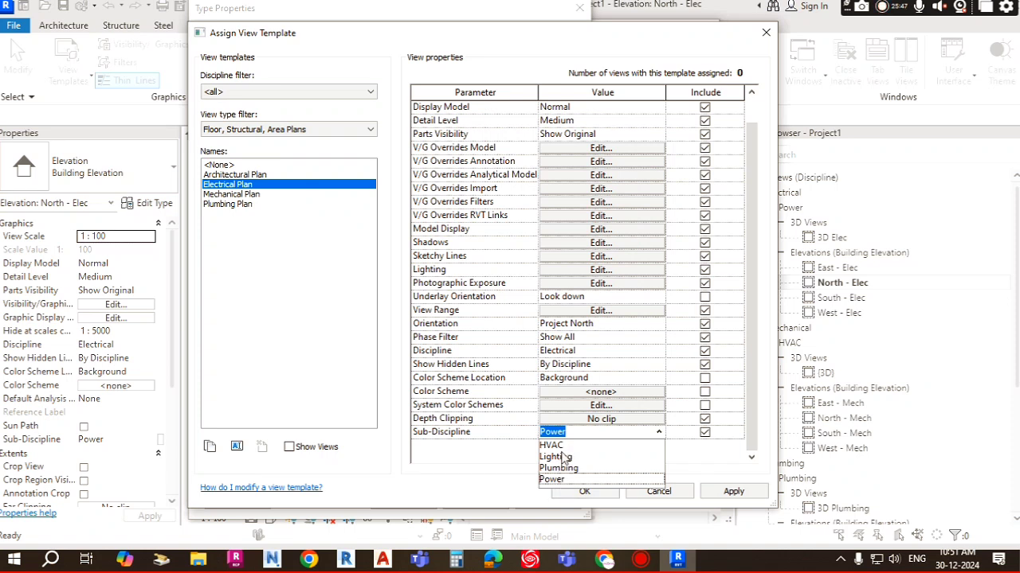
click(562, 479)
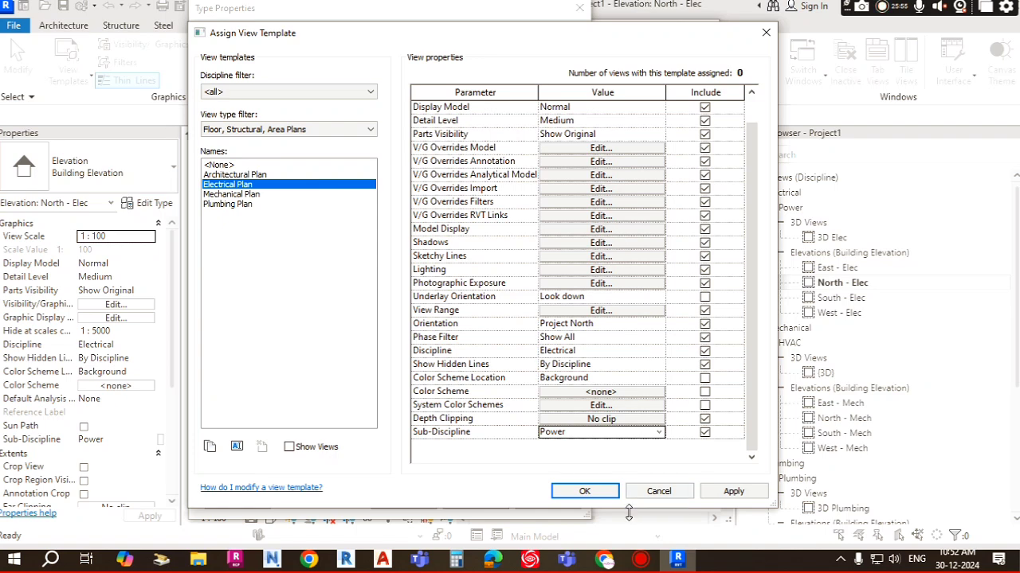
click(583, 492)
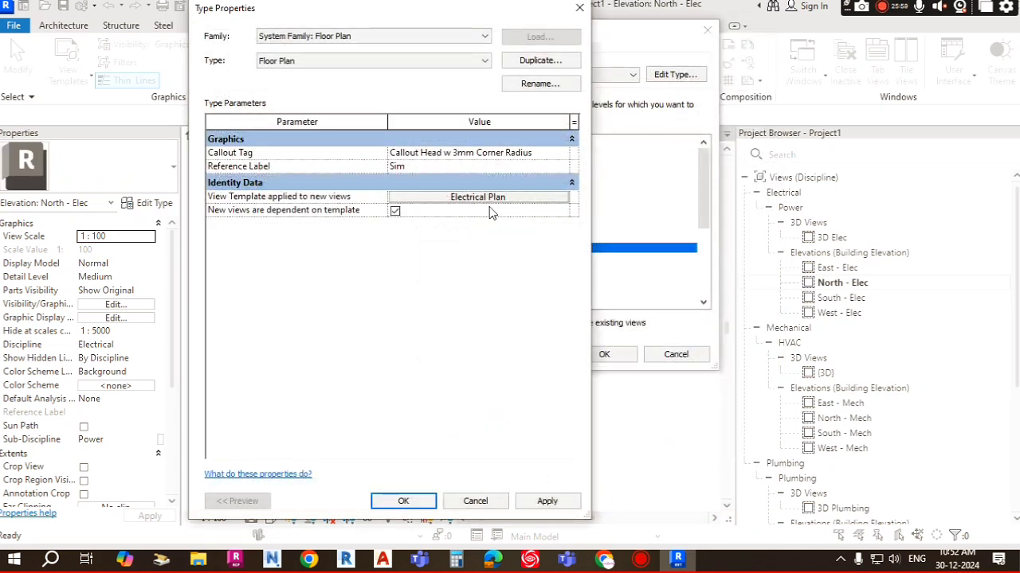
click(414, 499)
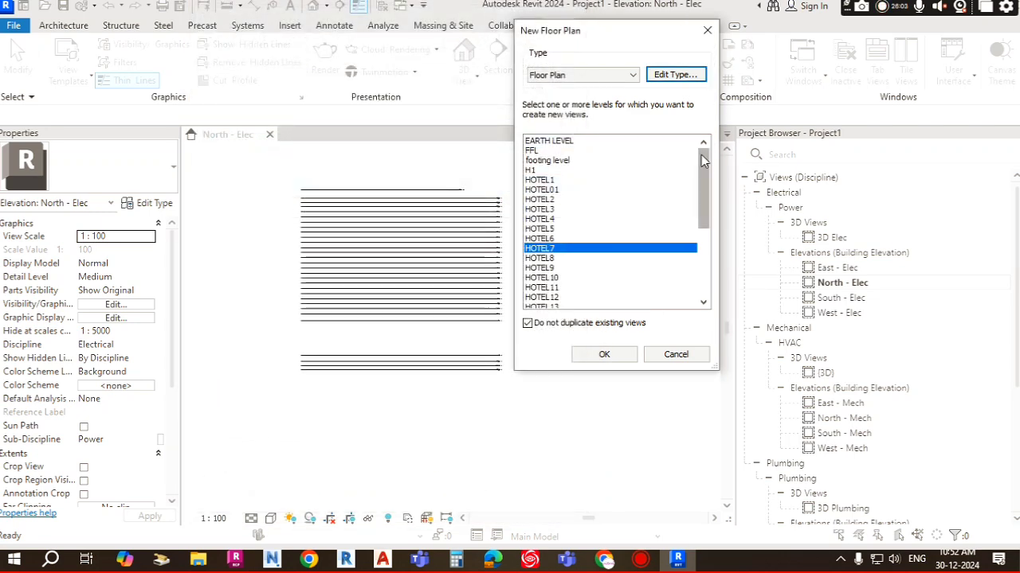
Step: Select the whole range of levels from EARTH LEVEL to LEVEL-00, then reselect only EARTH LEVEL
click(548, 142)
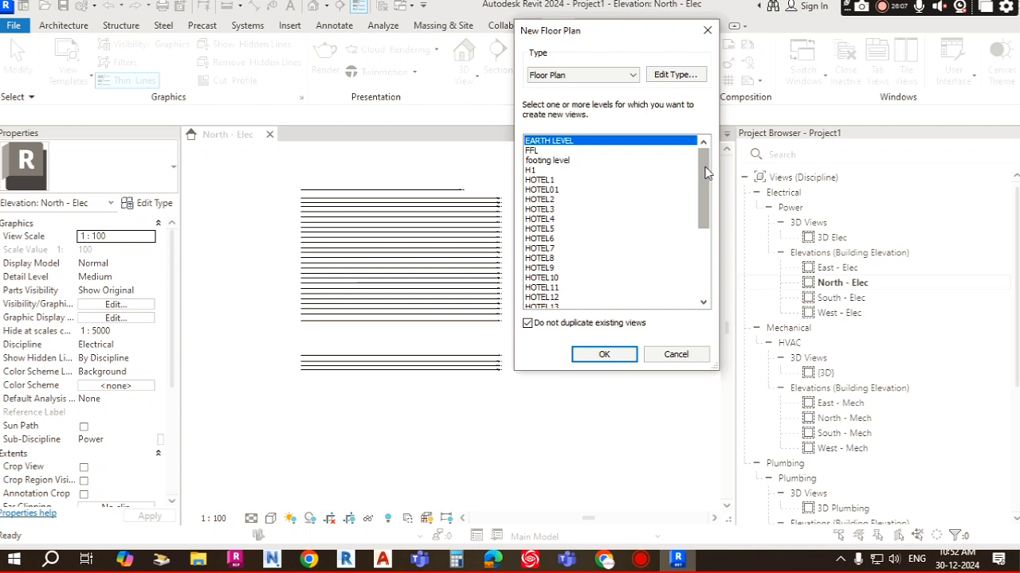
drag(704, 174, 701, 255)
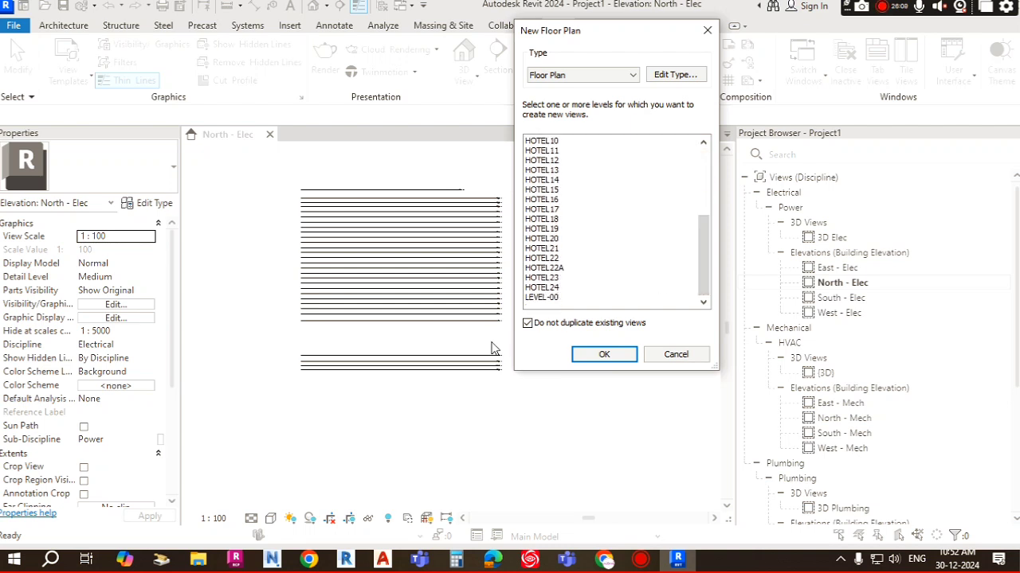
shift+click(547, 299)
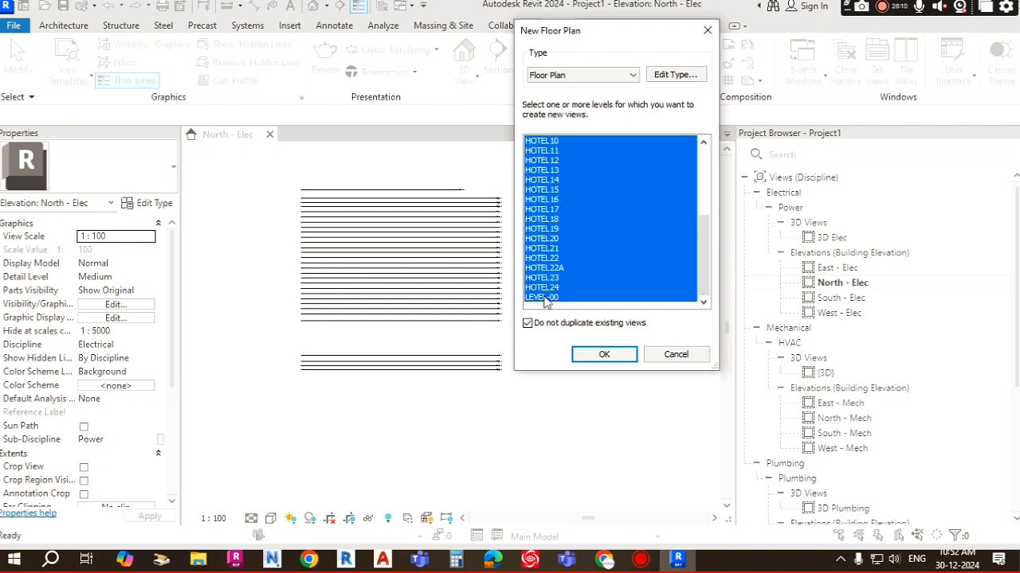
scroll(558, 239, up, 5)
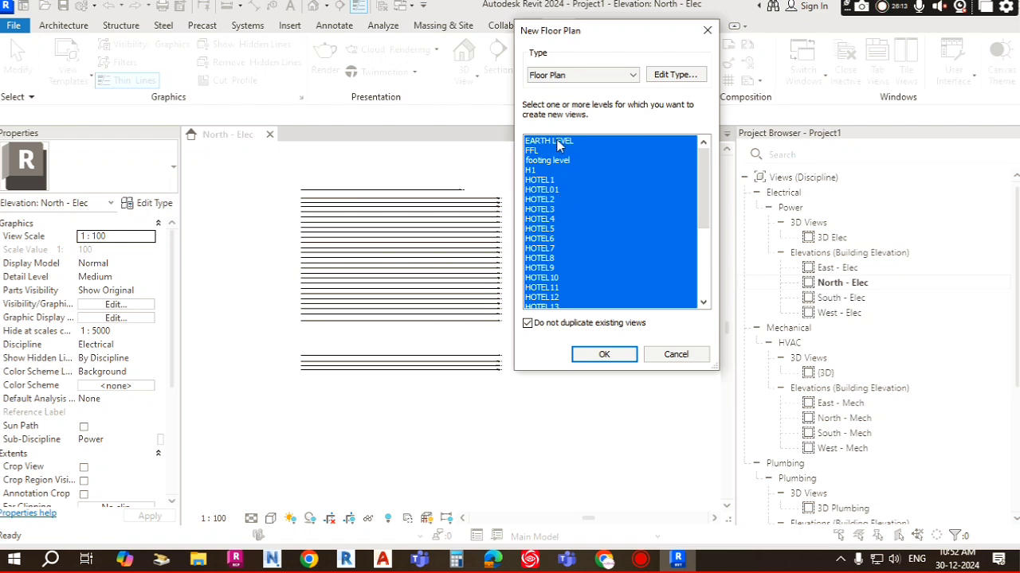
click(563, 143)
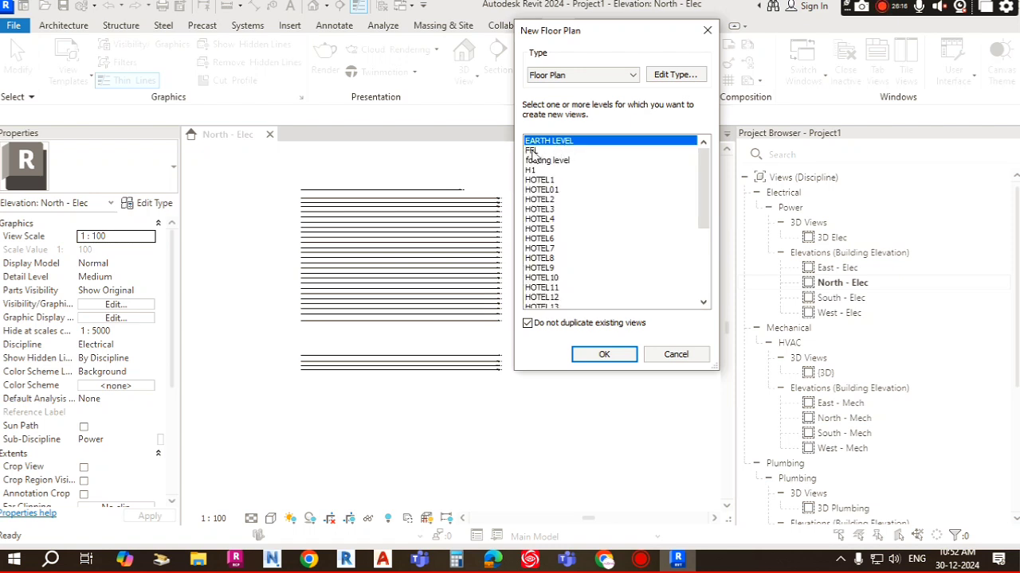
Step: Add FFL, footing level, H1, HOTEL 1, HOTEL01 and HOTEL2 individually to the level selection
ctrl+click(532, 150)
ctrl+click(537, 160)
ctrl+click(528, 169)
ctrl+click(545, 170)
ctrl+click(548, 182)
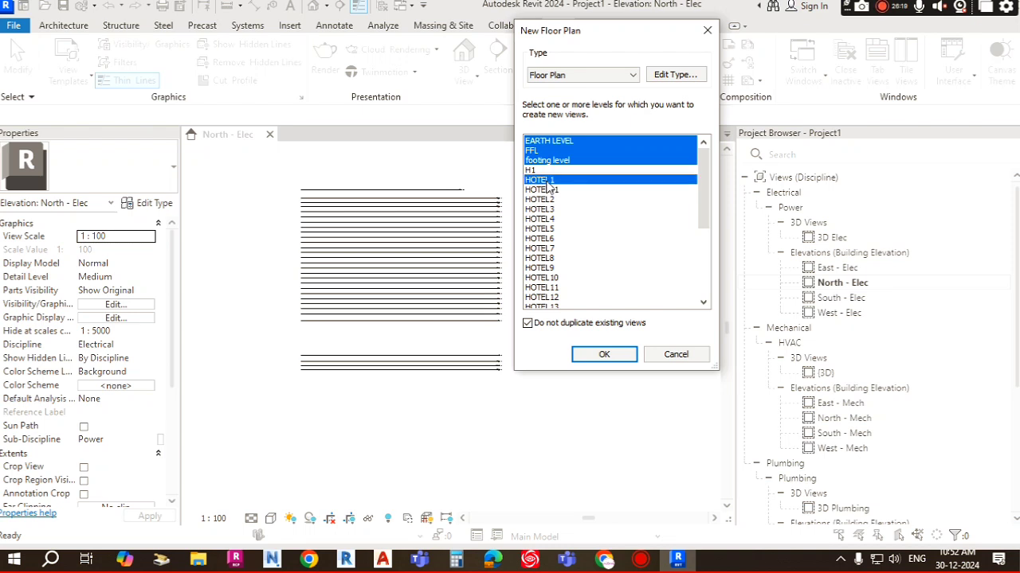
ctrl+click(531, 169)
ctrl+click(546, 190)
ctrl+click(547, 200)
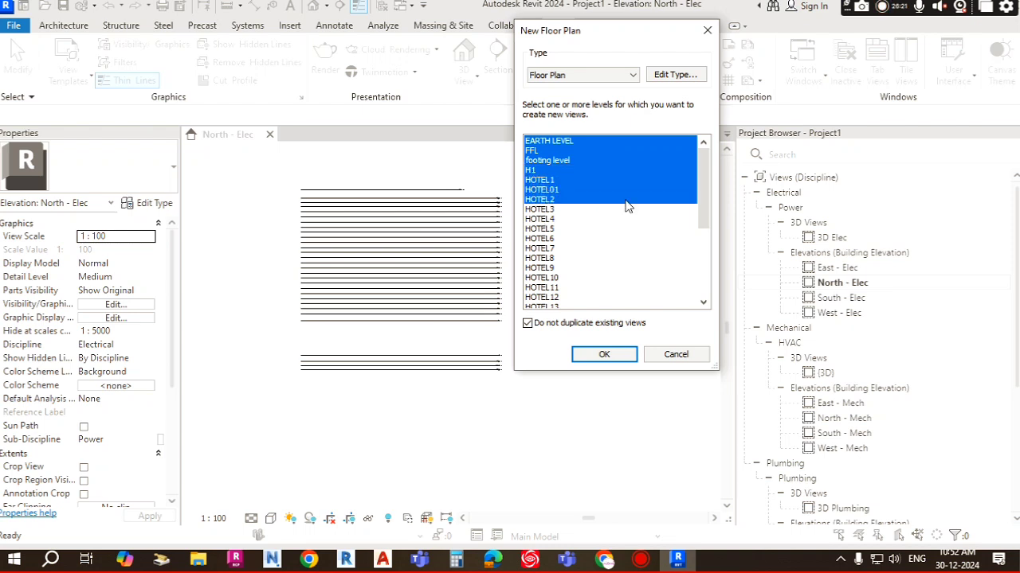
Step: Select every level from EARTH LEVEL through LEVEL-00 for the new floor plans
click(555, 142)
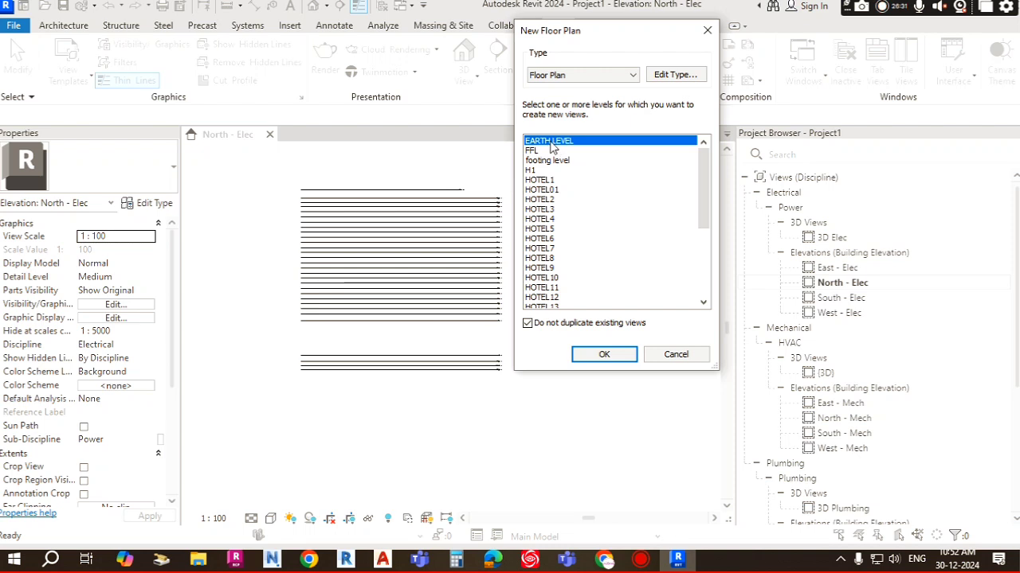
drag(702, 182, 703, 263)
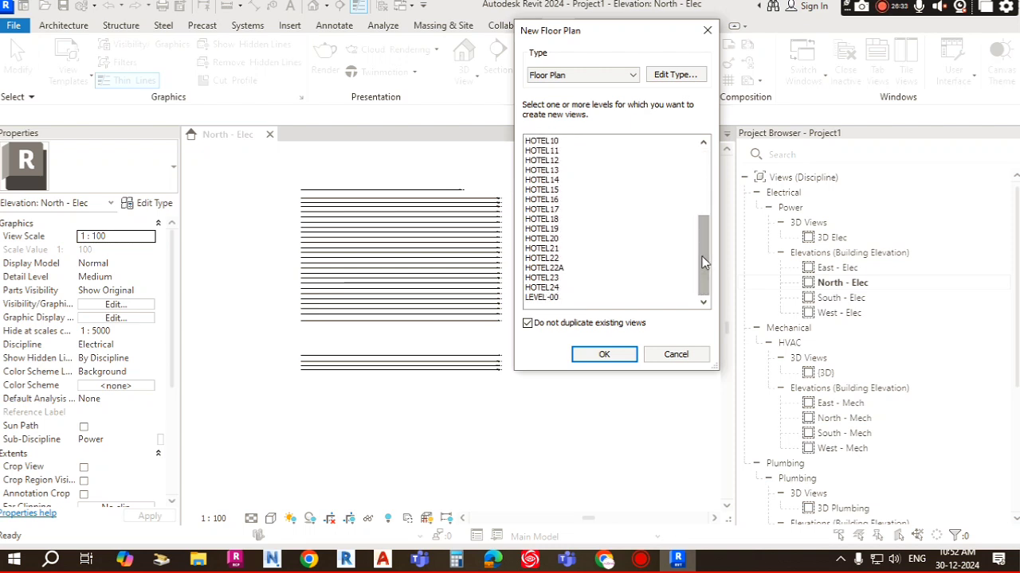
shift+click(546, 297)
Step: Scroll through the level list to review which levels are selected
scroll(571, 221, up, 5)
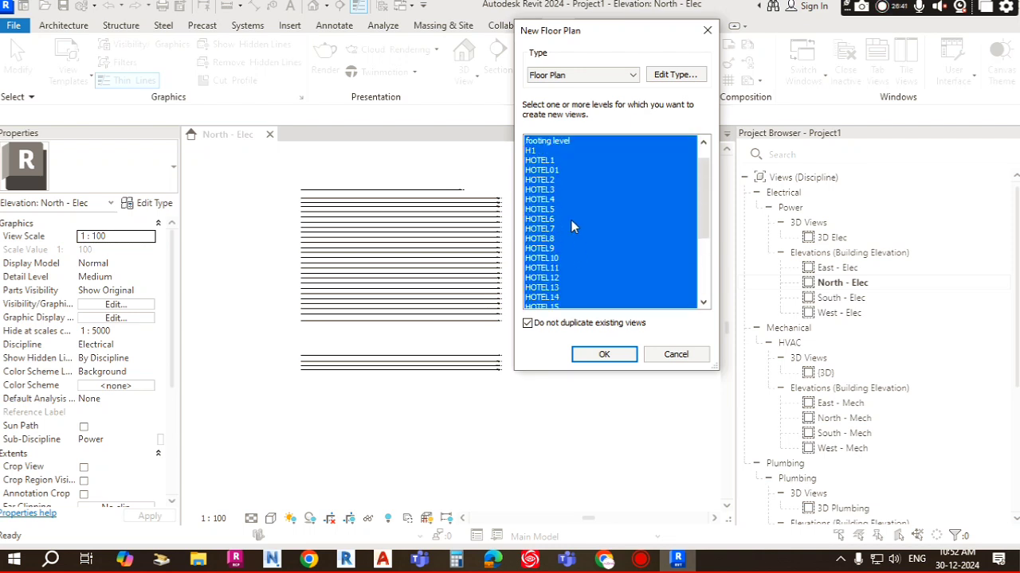
scroll(567, 195, down, 4)
scroll(567, 190, up, 4)
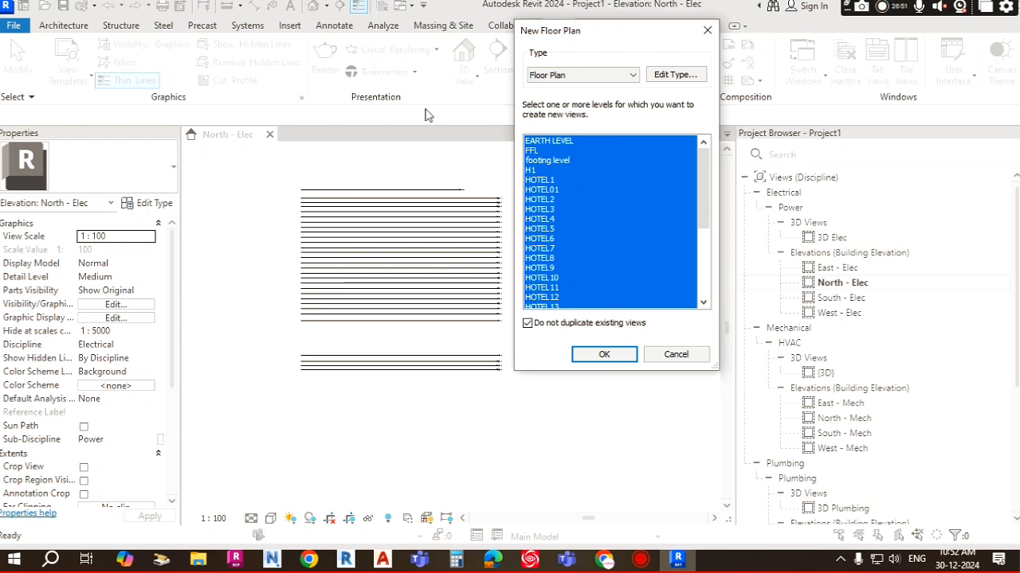
scroll(567, 201, down, 5)
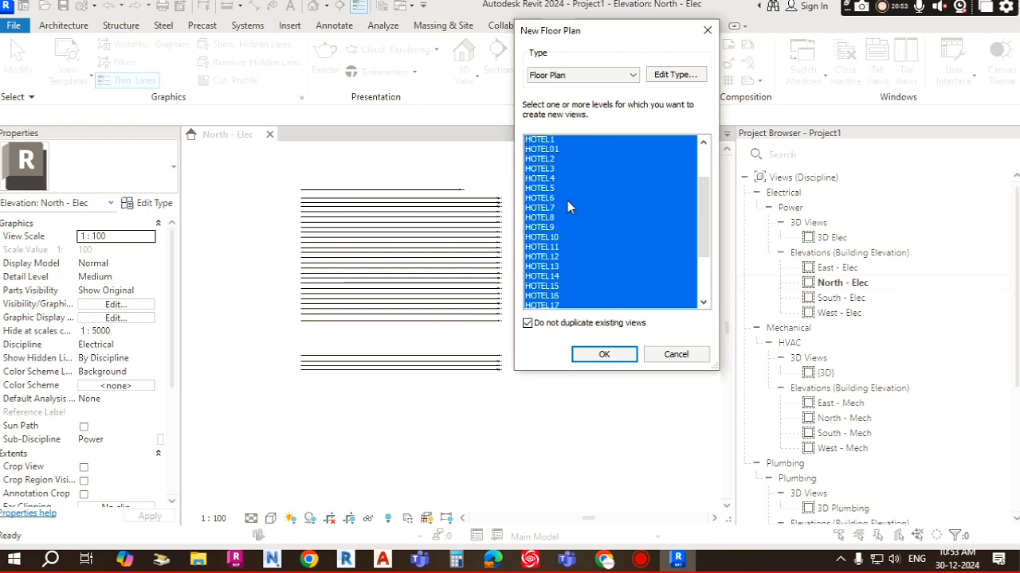
scroll(577, 211, up, 5)
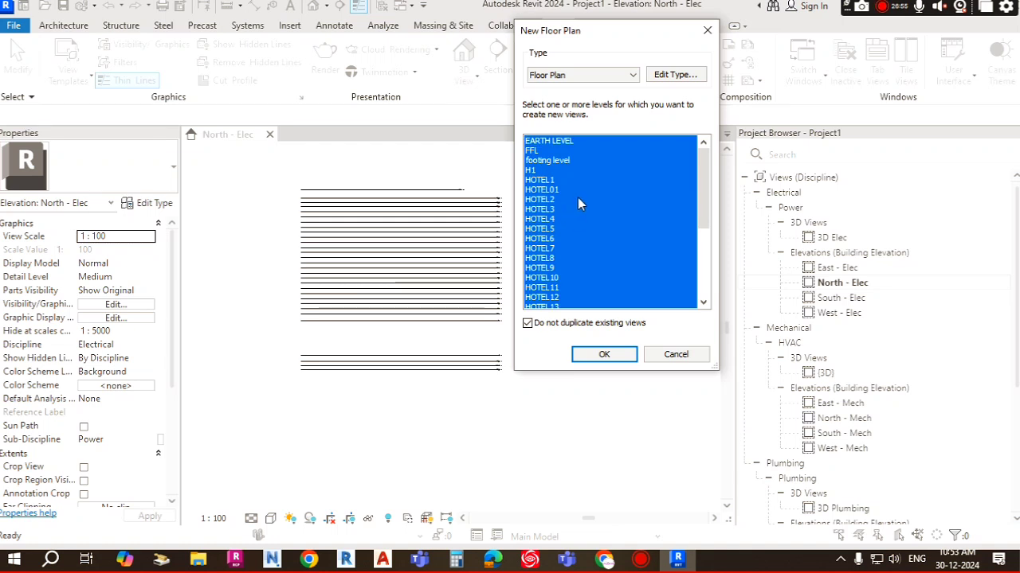
scroll(578, 198, down, 5)
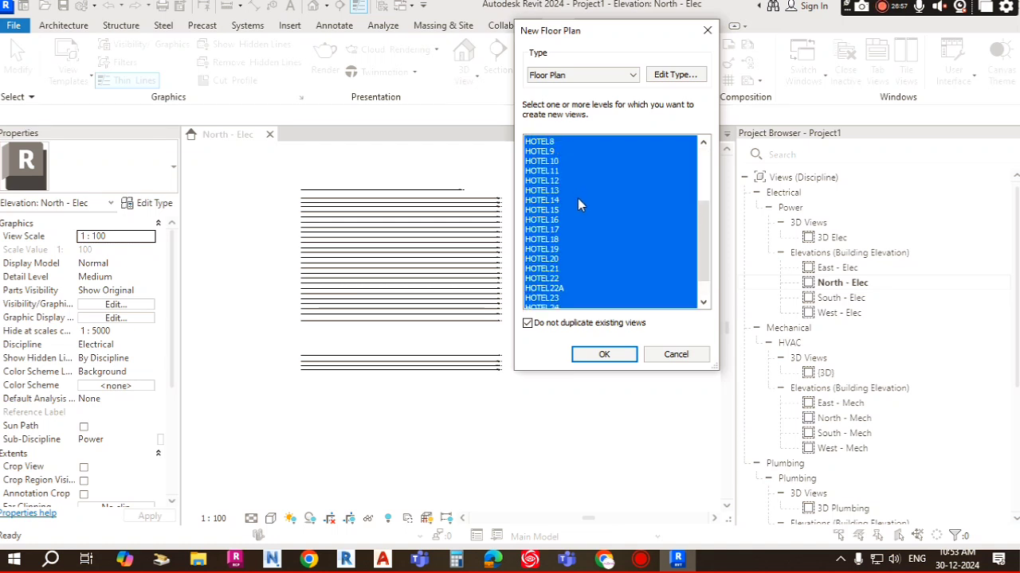
scroll(577, 198, up, 5)
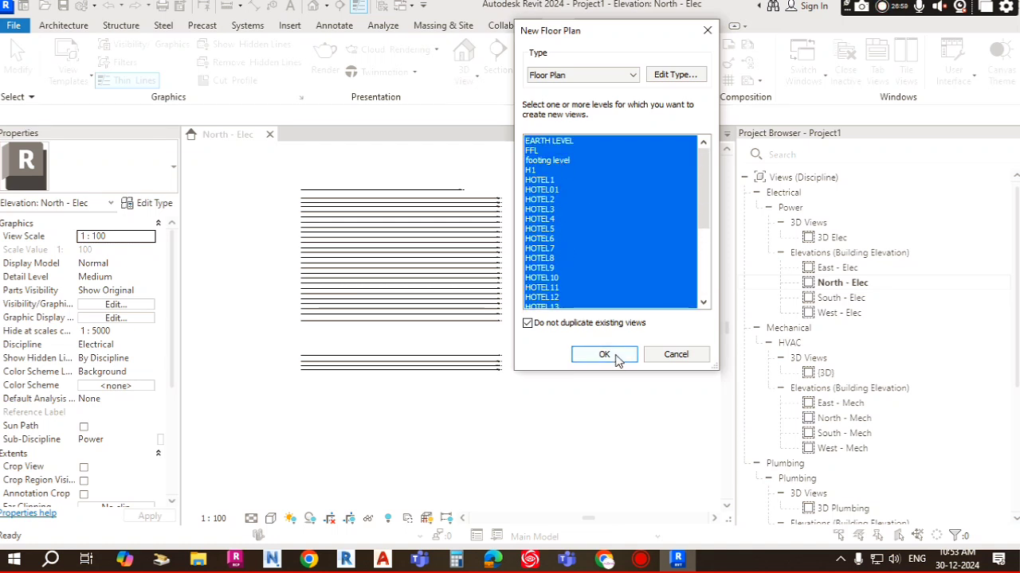
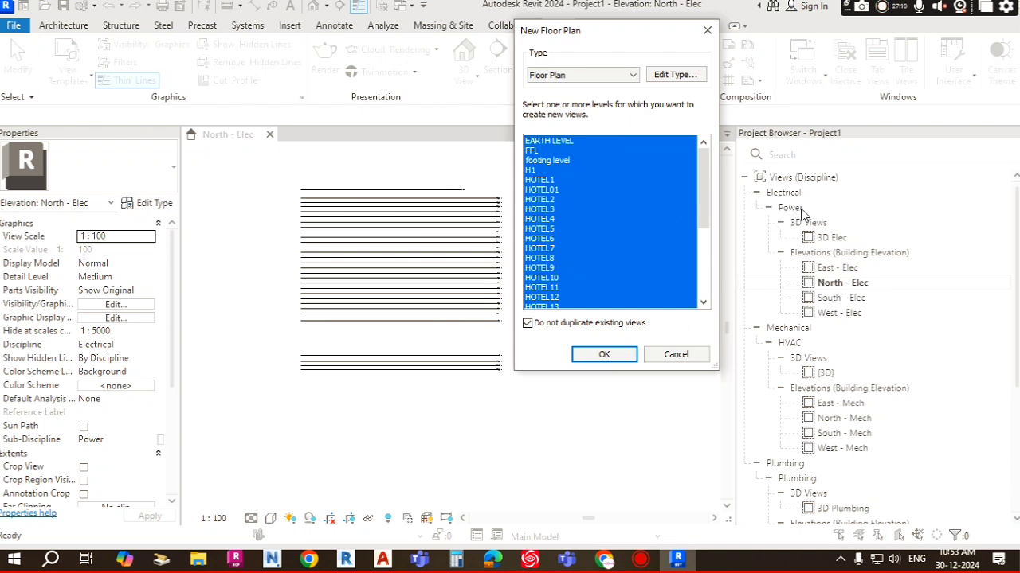
Step: Create floor plans for the selected levels and expand the new Floor Plans group under Power
click(614, 354)
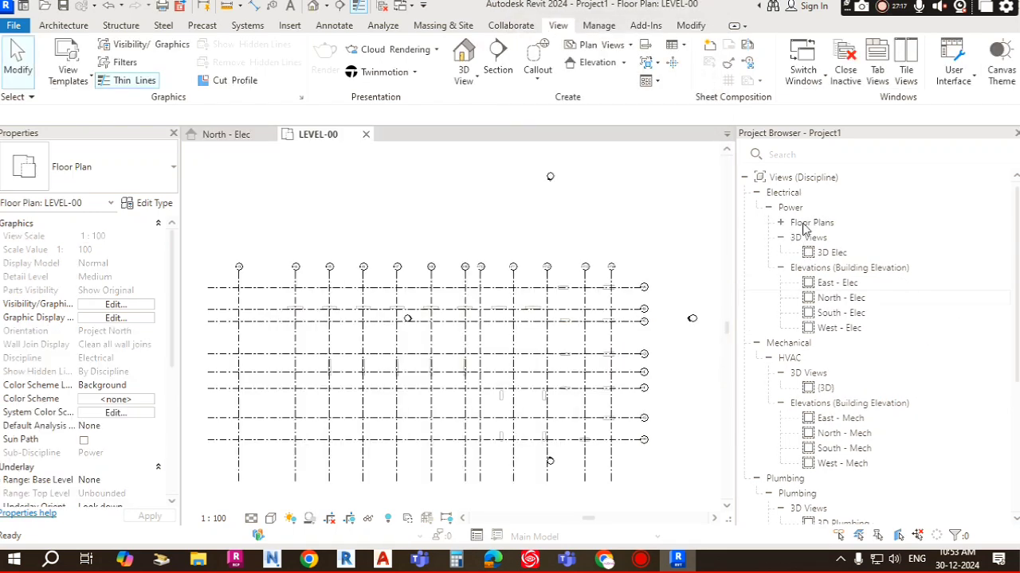
click(781, 223)
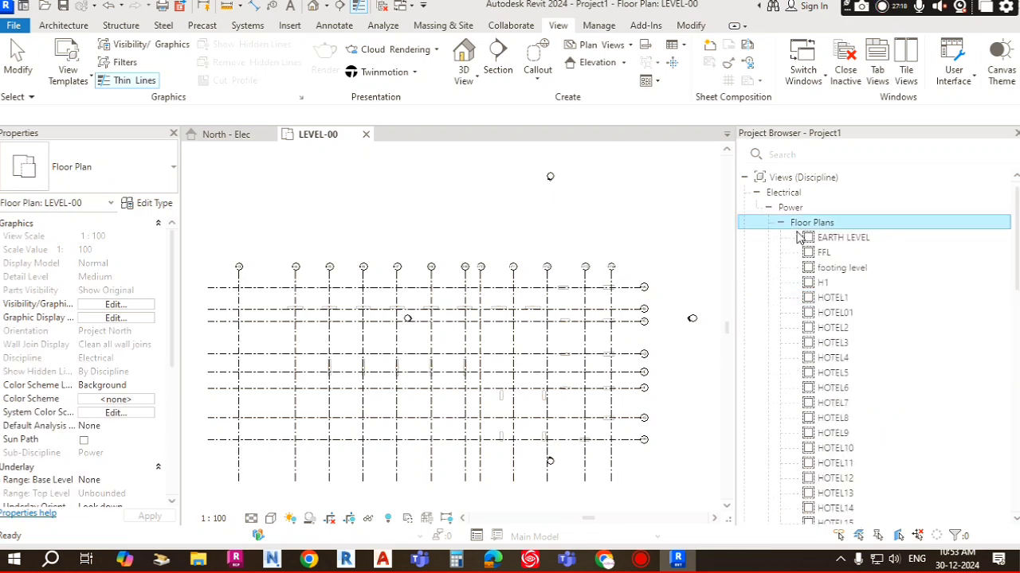
drag(736, 207, 588, 209)
scroll(690, 303, down, 5)
scroll(690, 303, down, 5)
scroll(689, 301, up, 15)
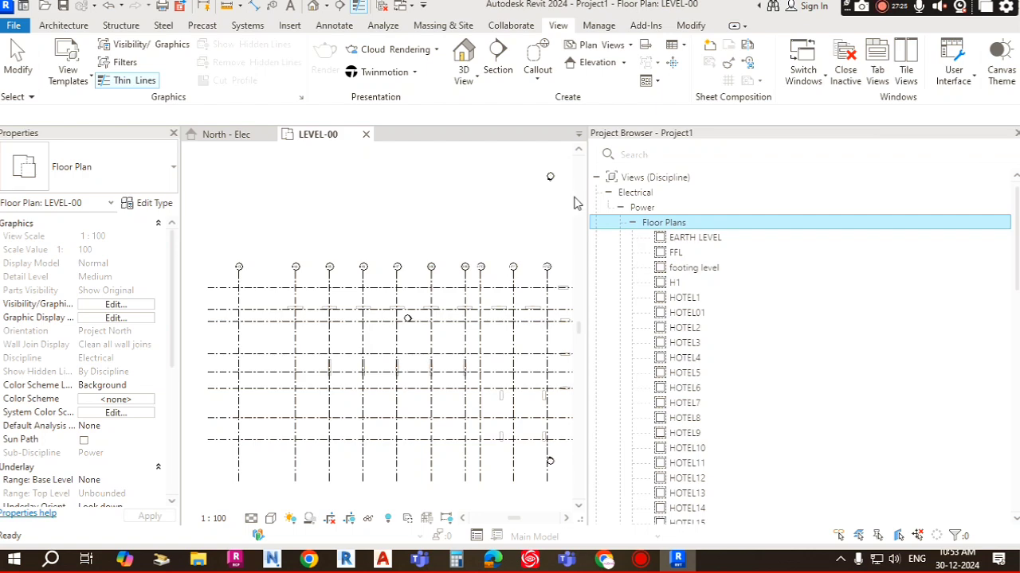
drag(587, 191, 751, 196)
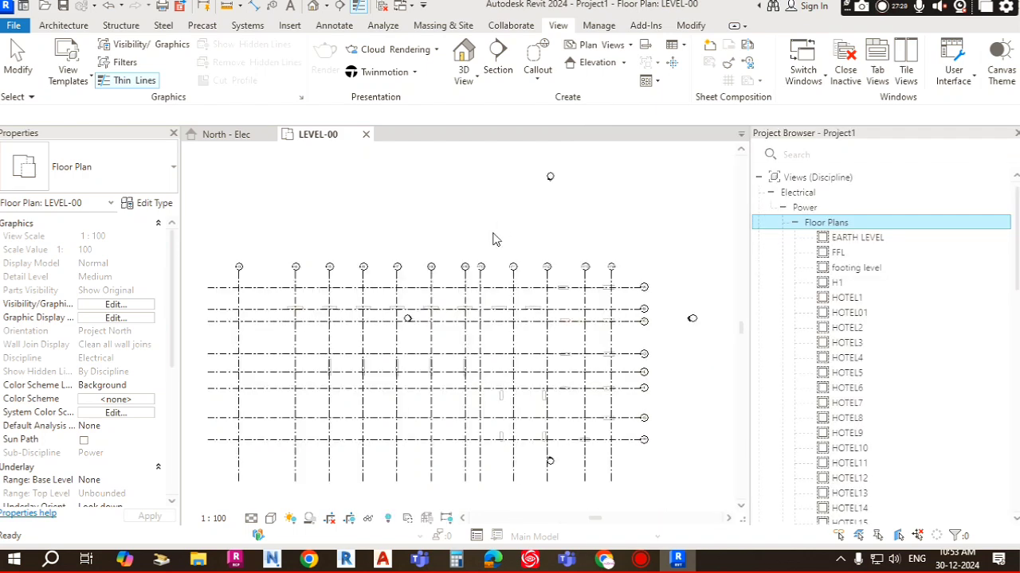
scroll(494, 238, down, 2)
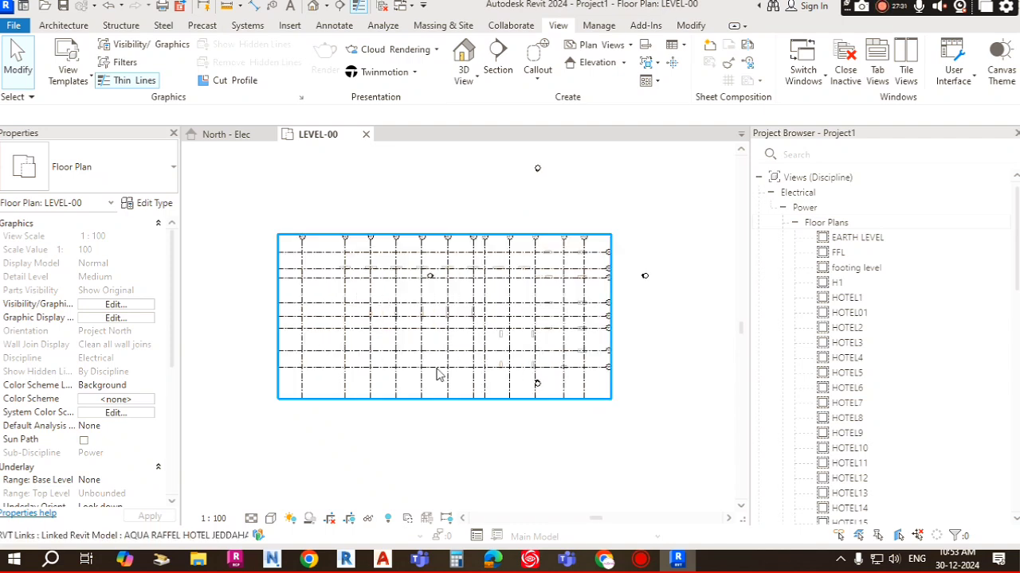
scroll(557, 292, up, 3)
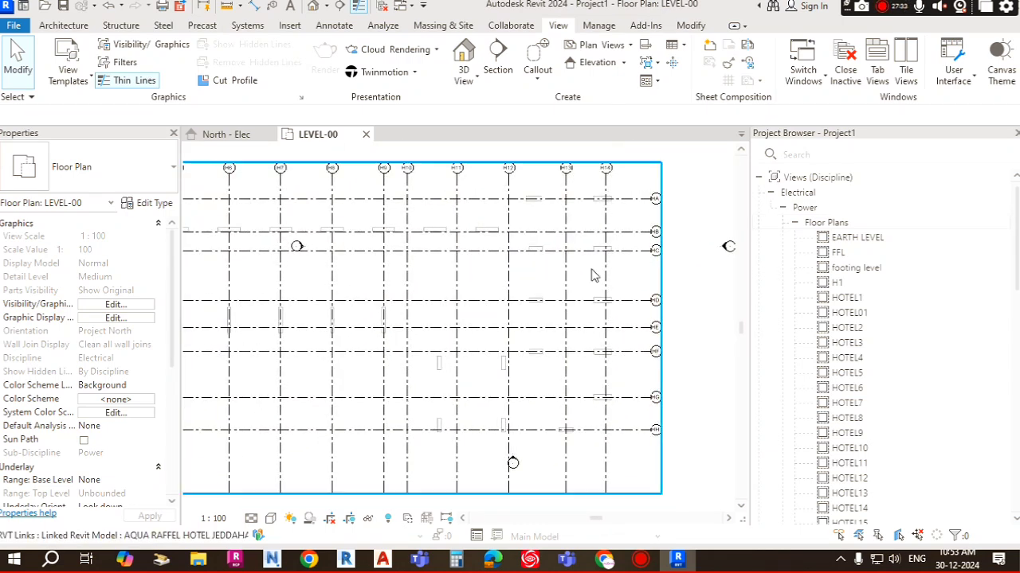
Step: Open the EARTH LEVEL and HOTEL01 floor plan views
double_click(858, 238)
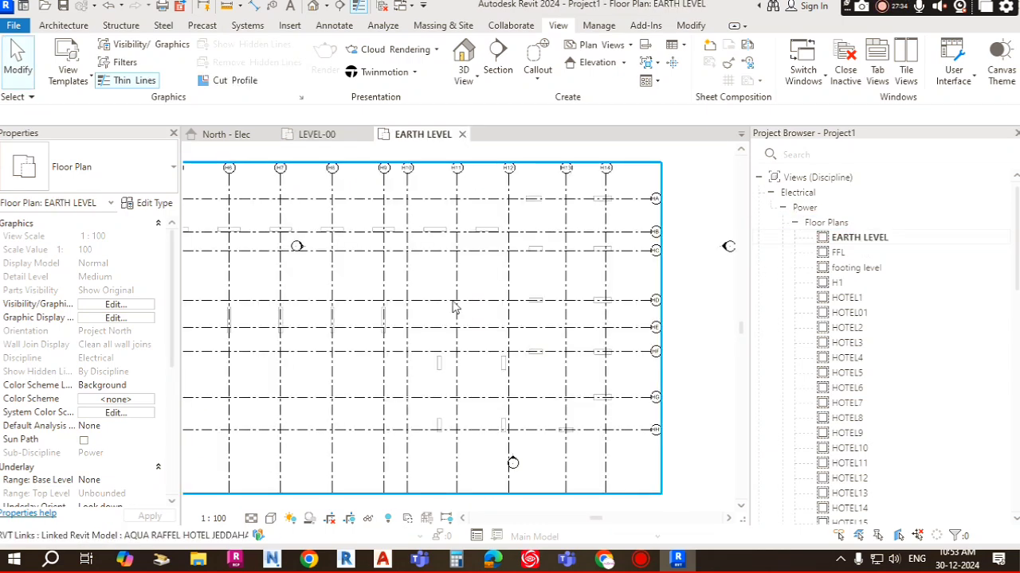
click(863, 315)
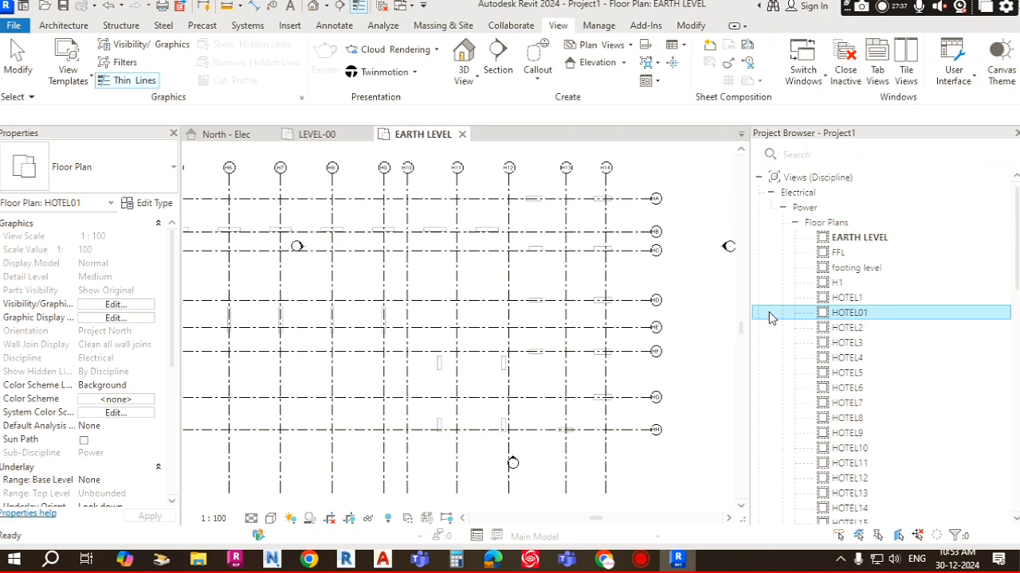
Step: Examine the linked architectural layout and grids throughout the HOTEL01 floor plan
scroll(546, 311, down, 2)
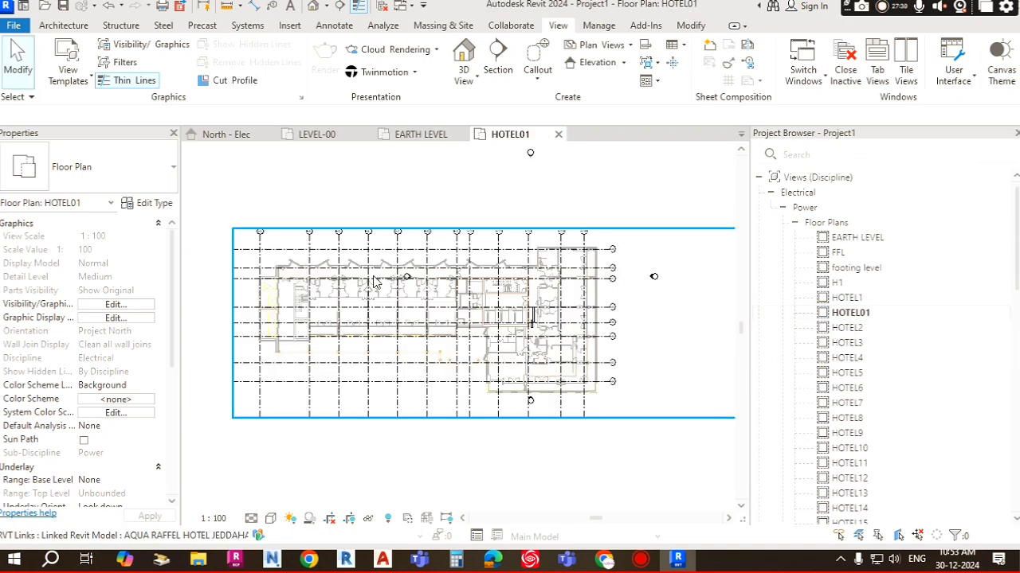
scroll(374, 282, up, 4)
scroll(361, 287, up, 5)
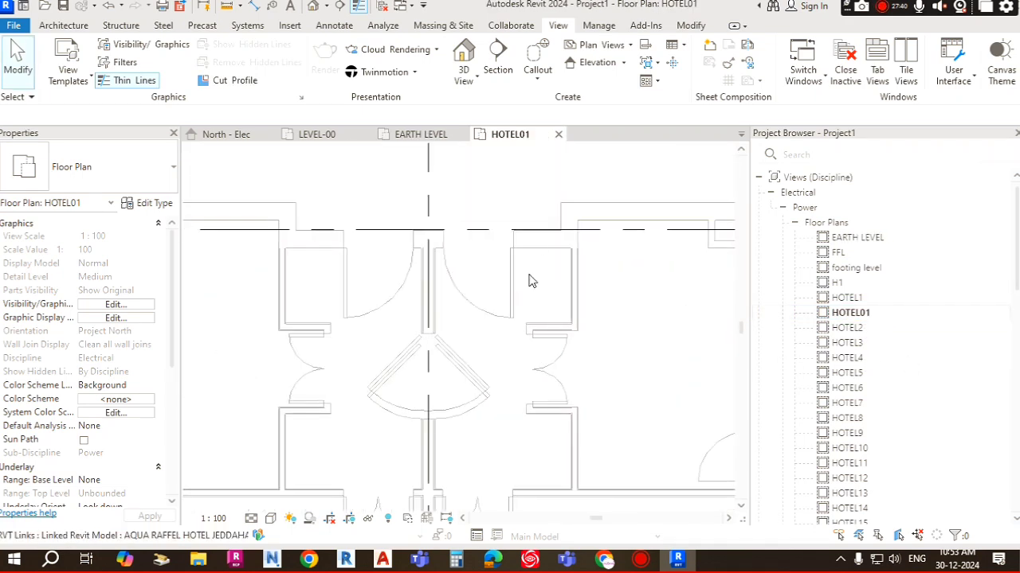
scroll(462, 247, down, 3)
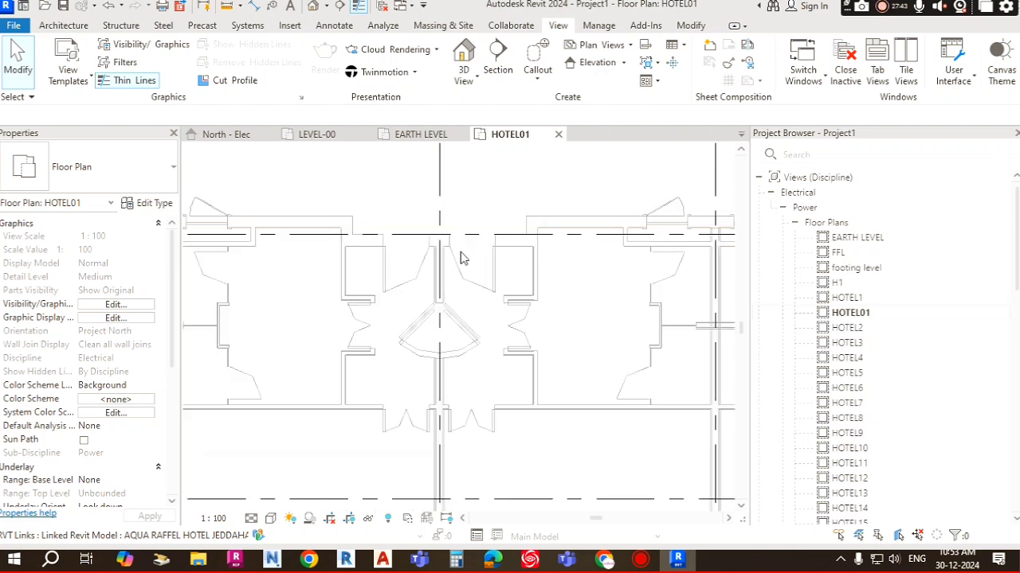
scroll(436, 266, down, 3)
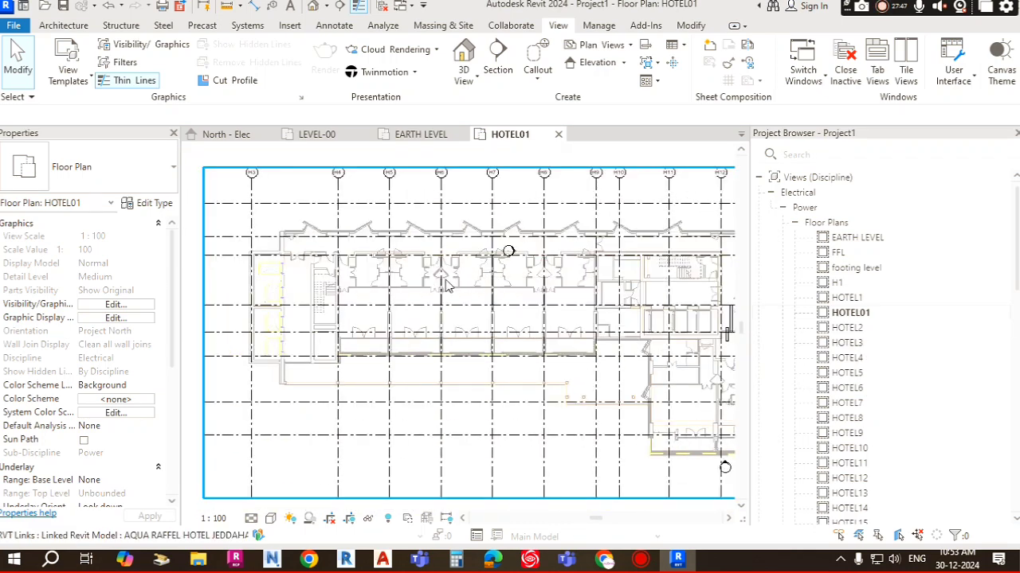
scroll(493, 285, up, 4)
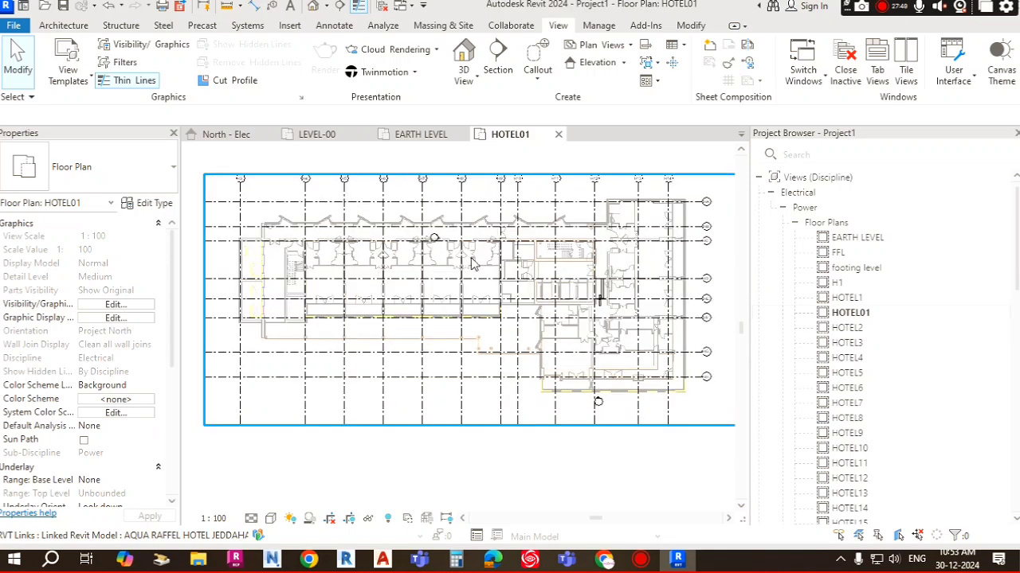
scroll(498, 221, up, 1)
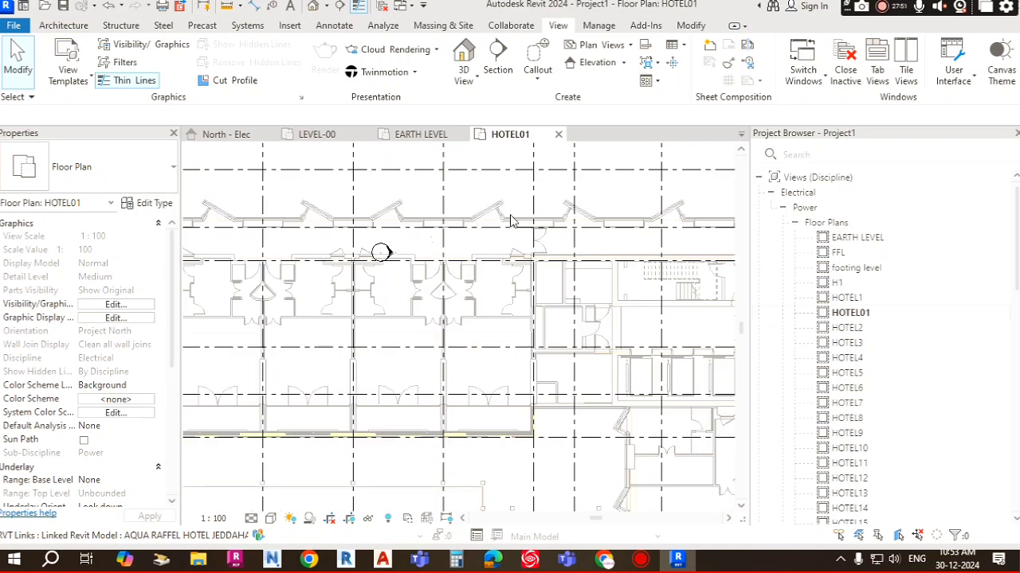
scroll(491, 217, up, 2)
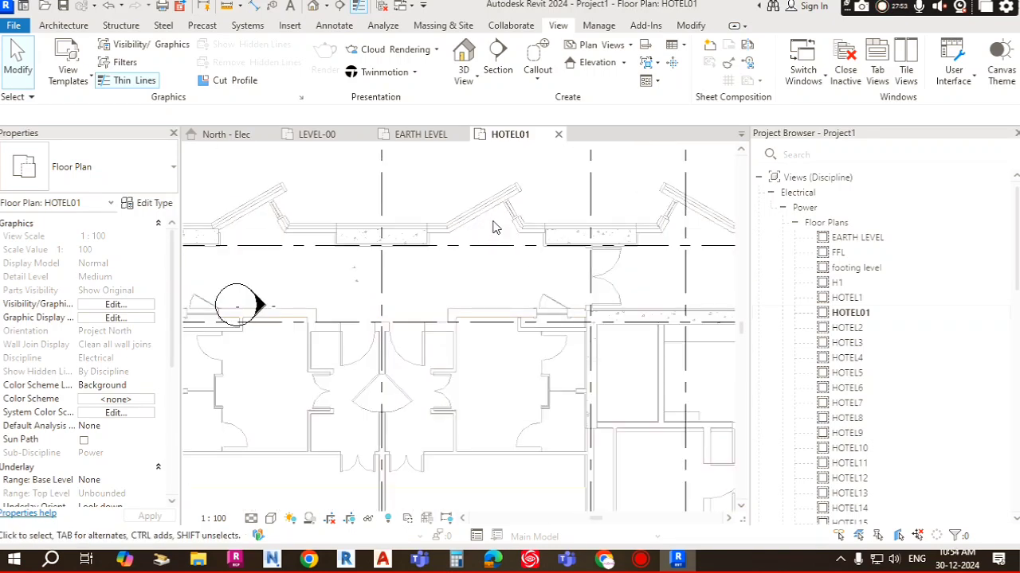
scroll(502, 215, up, 1)
scroll(494, 211, down, 1)
scroll(366, 263, down, 1)
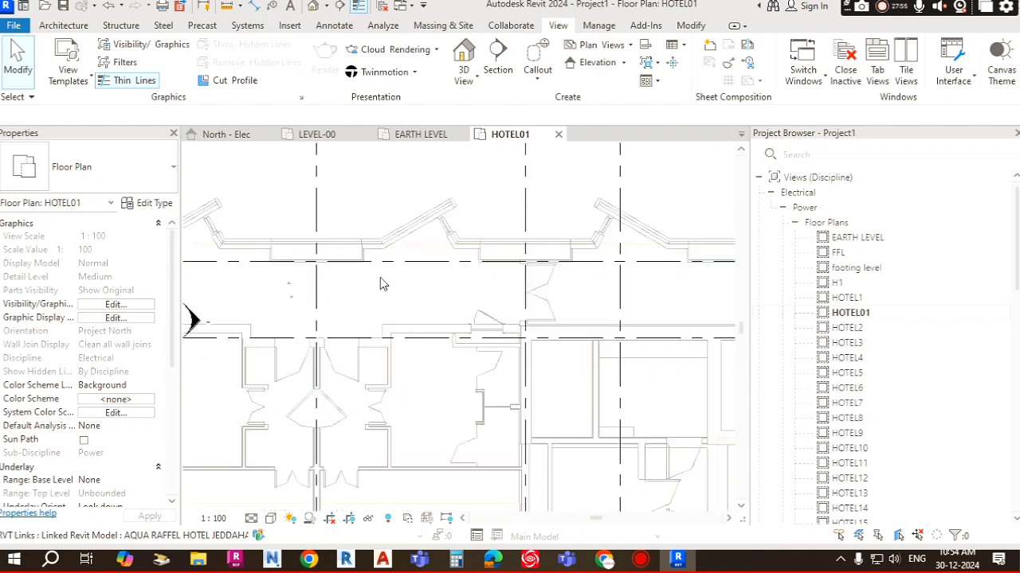
middle_drag(316, 230, 470, 230)
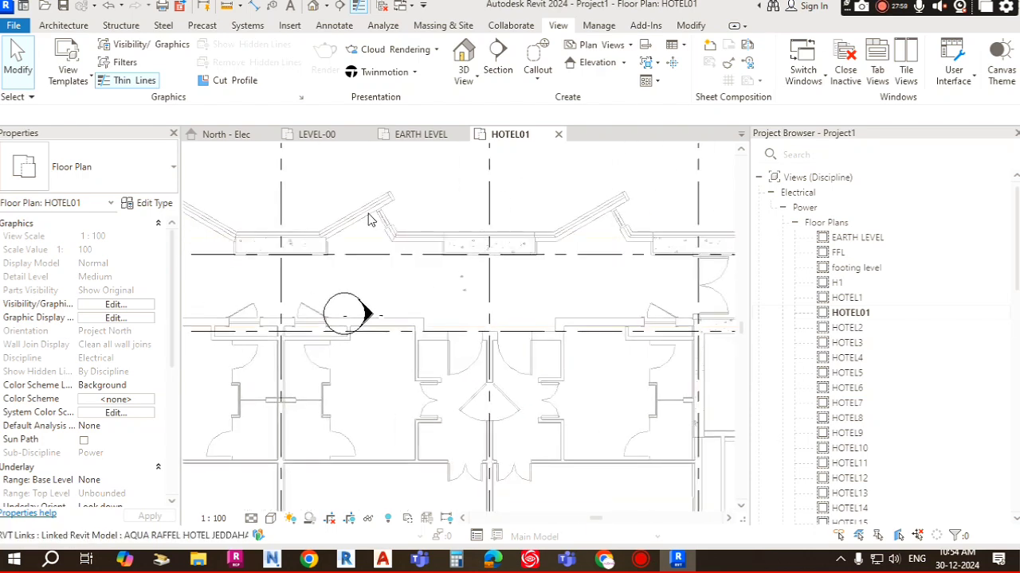
scroll(371, 219, down, 1)
scroll(422, 233, down, 4)
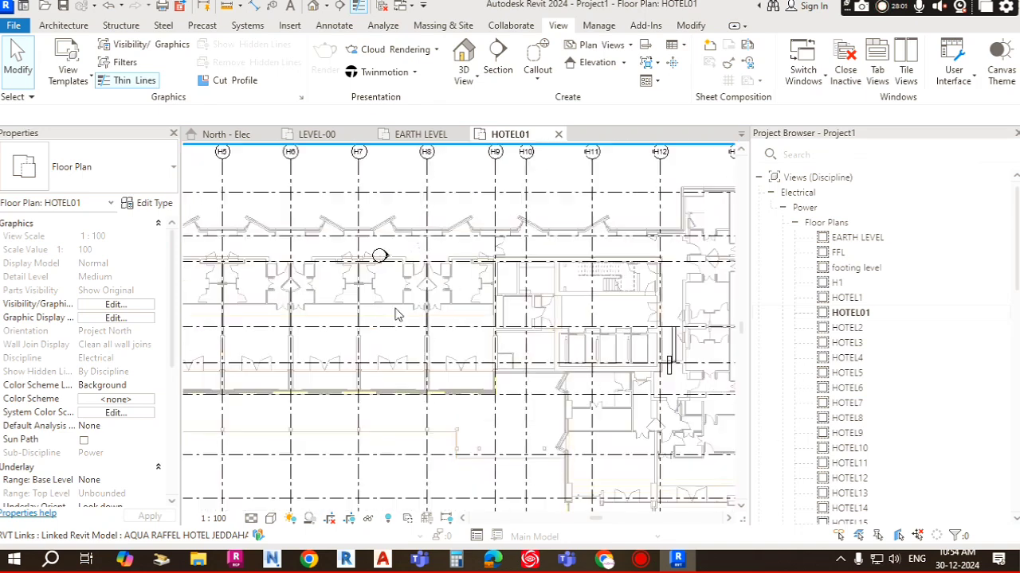
middle_drag(337, 333, 535, 322)
scroll(391, 285, up, 3)
scroll(387, 276, up, 3)
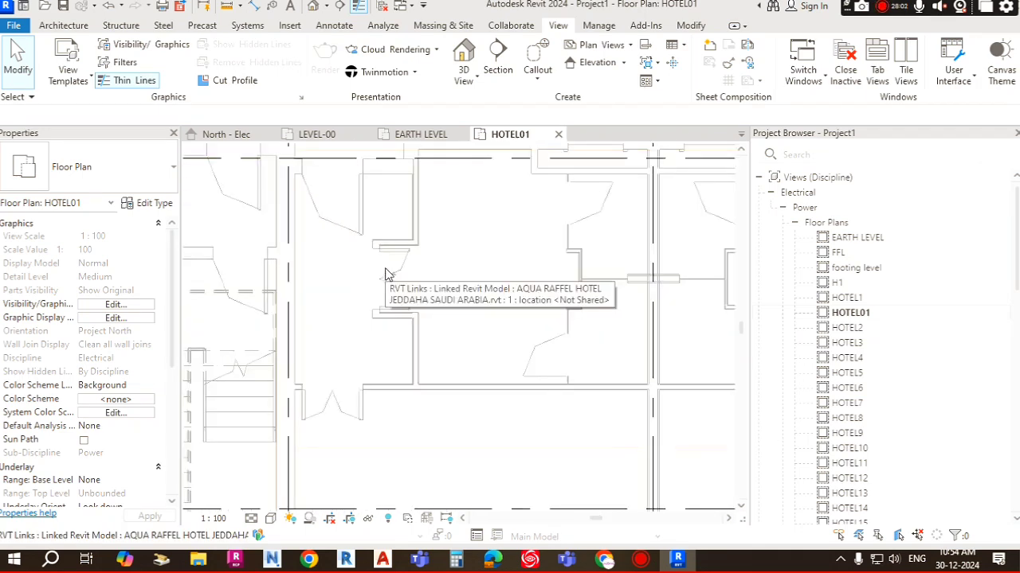
scroll(387, 272, up, 1)
middle_drag(445, 274, 655, 307)
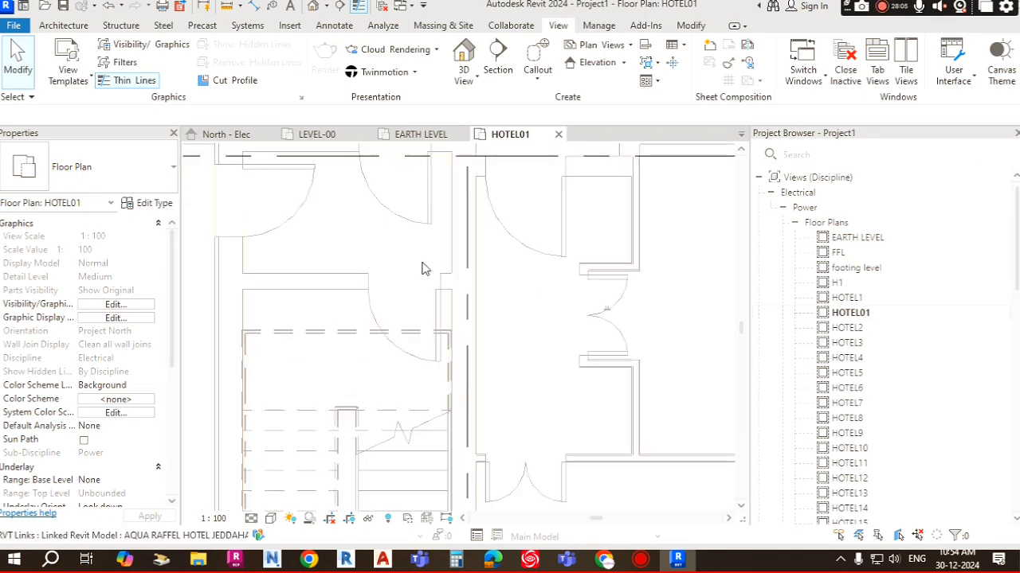
scroll(388, 269, down, 2)
middle_drag(360, 294, 404, 240)
scroll(397, 271, down, 3)
scroll(357, 326, down, 3)
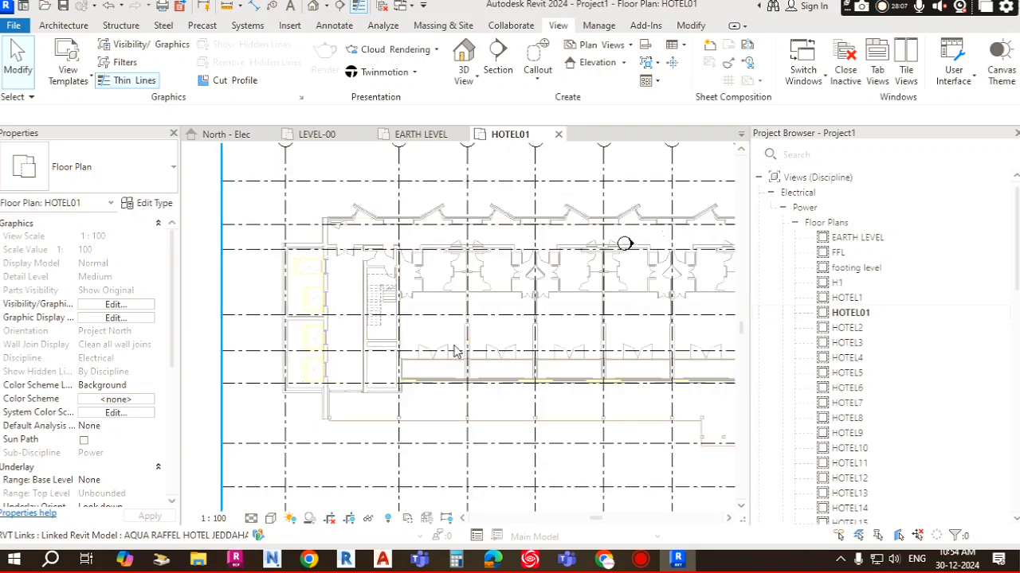
middle_drag(455, 343, 337, 287)
middle_drag(426, 280, 275, 275)
scroll(567, 302, up, 3)
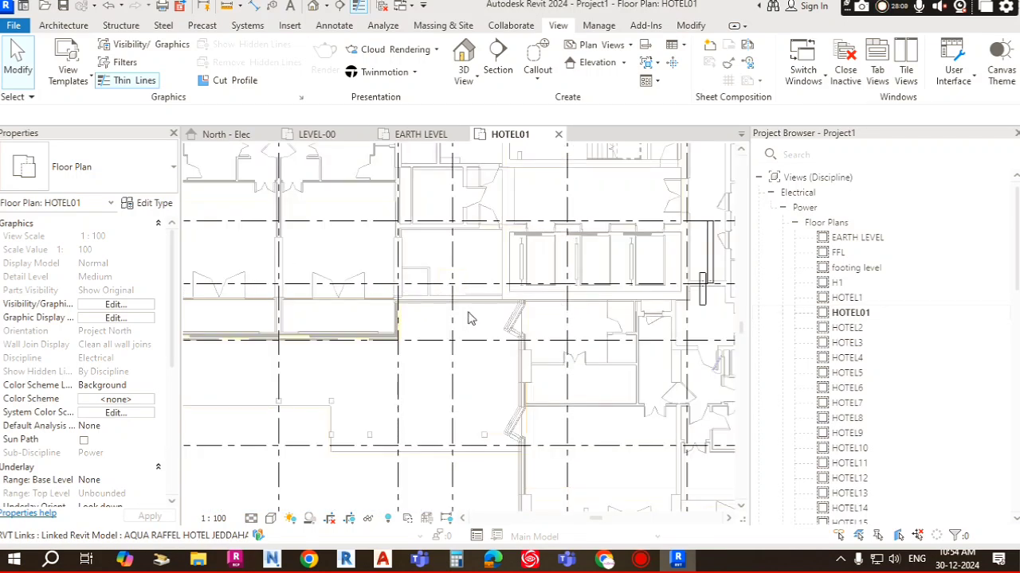
middle_drag(472, 332, 353, 310)
middle_drag(552, 391, 478, 339)
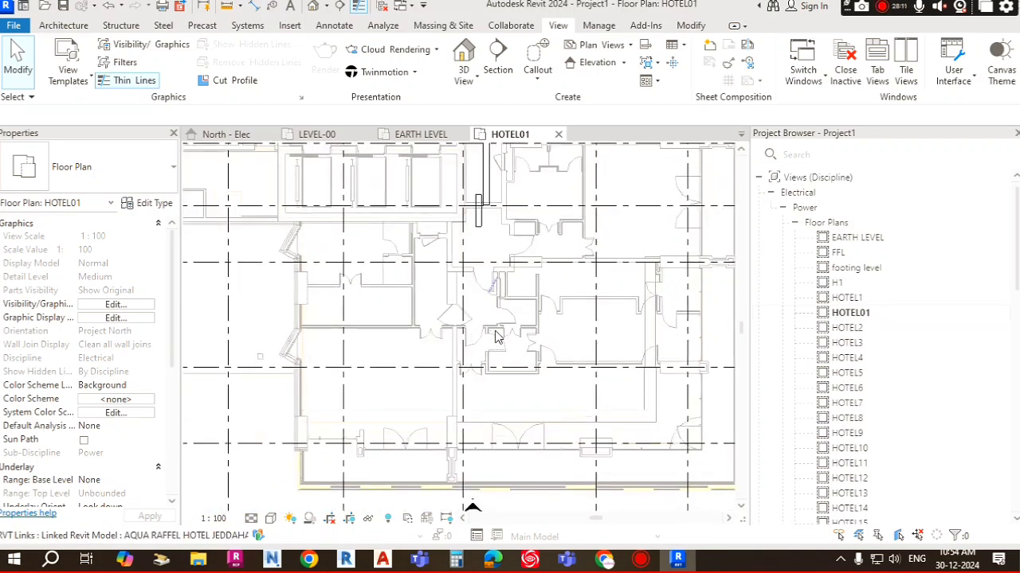
scroll(557, 285, up, 2)
scroll(476, 244, up, 2)
scroll(431, 260, down, 2)
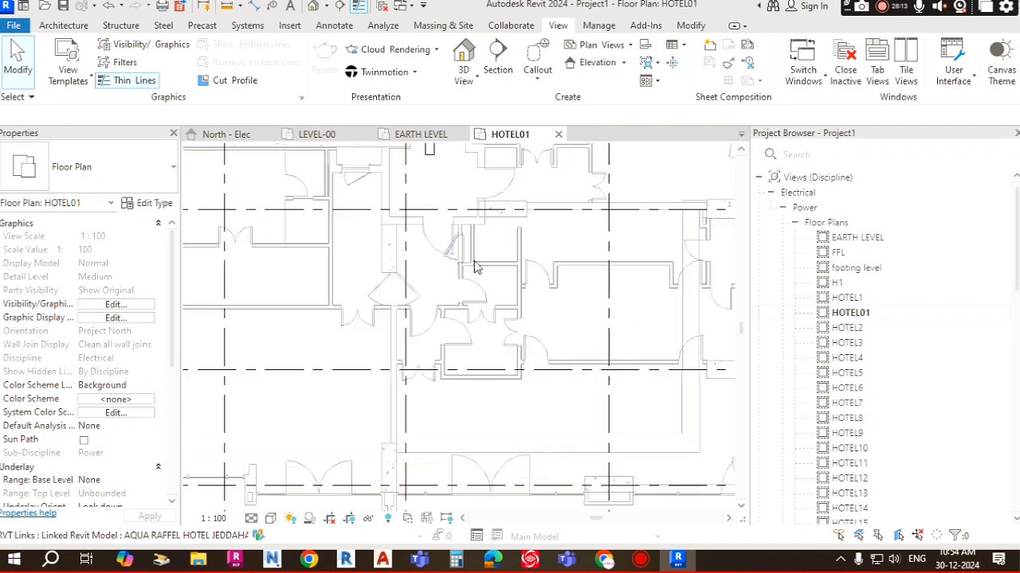
middle_drag(472, 262, 465, 258)
scroll(554, 271, down, 2)
middle_drag(568, 295, 498, 358)
middle_drag(549, 337, 540, 430)
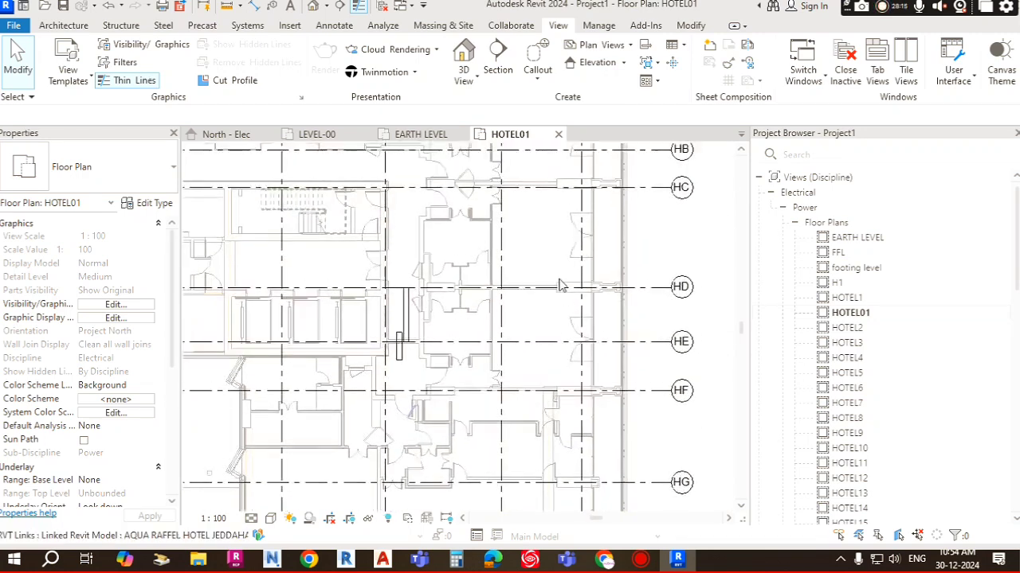
mouse_move(560, 280)
middle_down()
mouse_move(560, 398)
mouse_move(553, 277)
middle_up()
scroll(566, 308, down, 2)
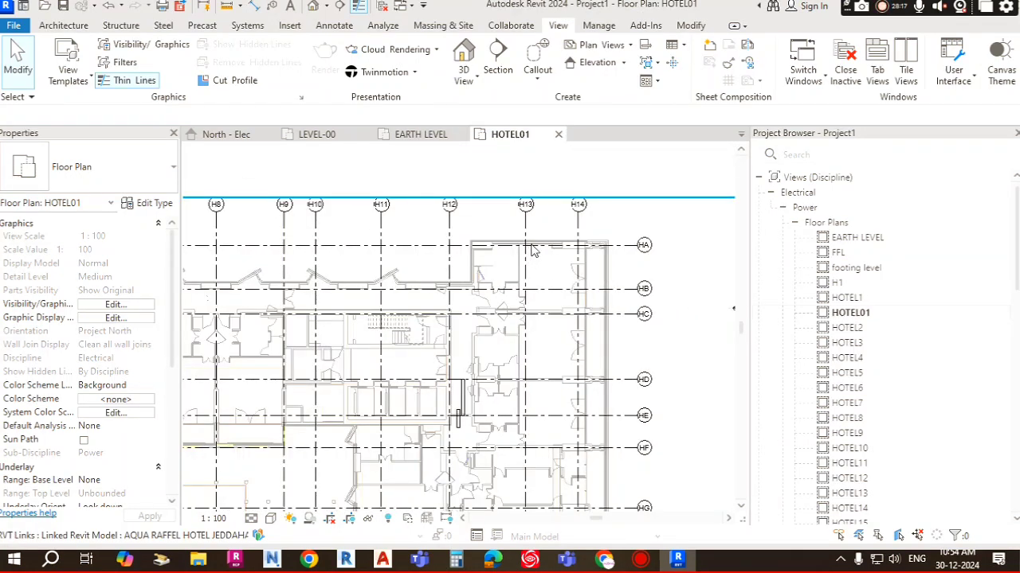
Step: Collapse the Power views and set the Floor Plan type's view template for new views to Mechanical Plan
click(794, 223)
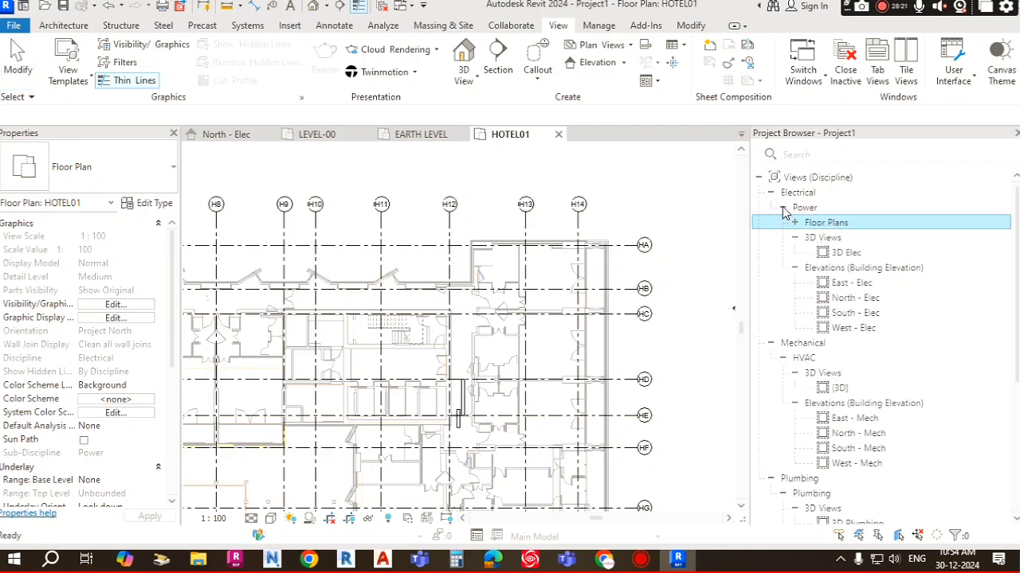
click(783, 209)
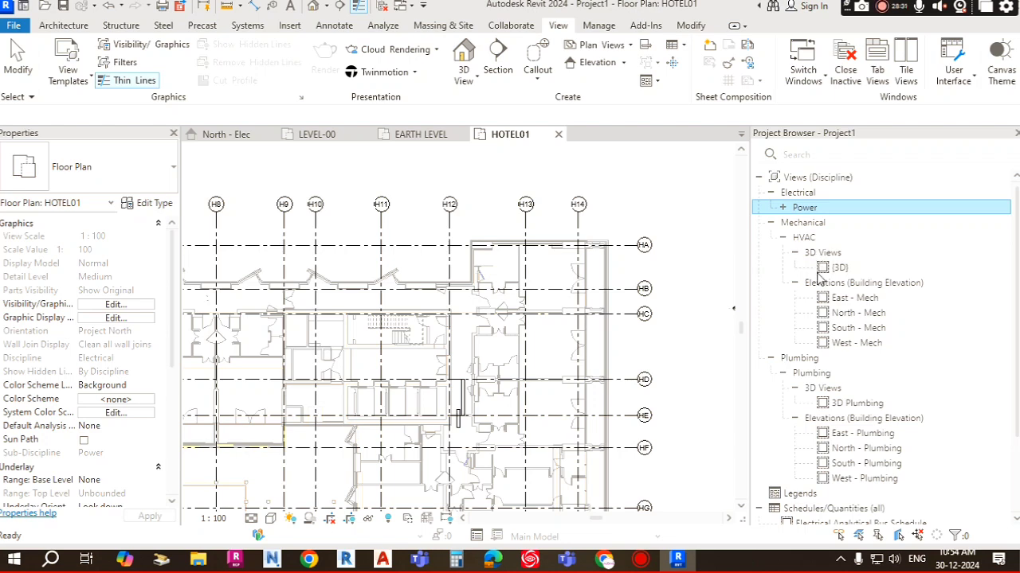
click(626, 48)
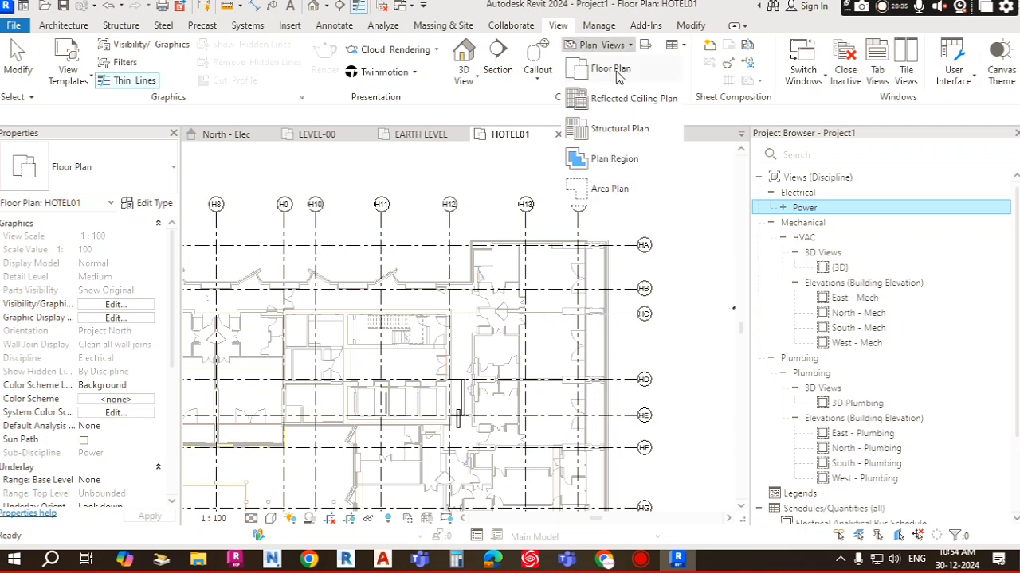
click(618, 72)
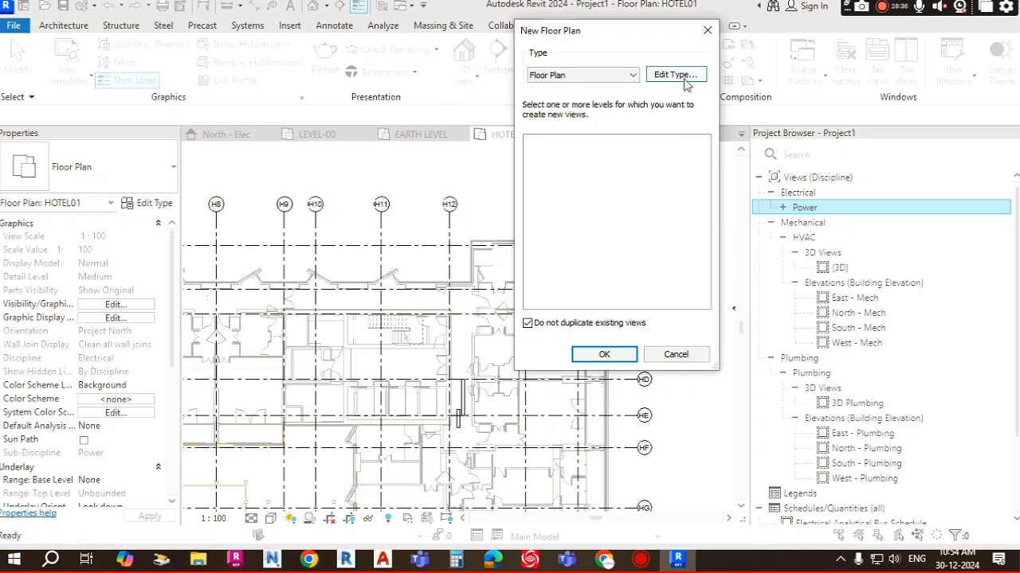
click(684, 80)
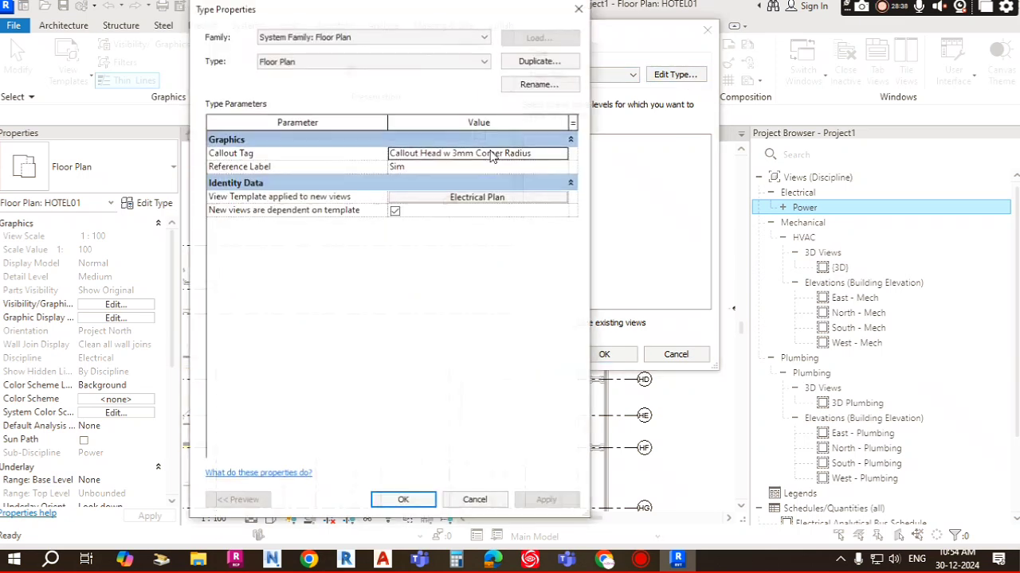
click(501, 200)
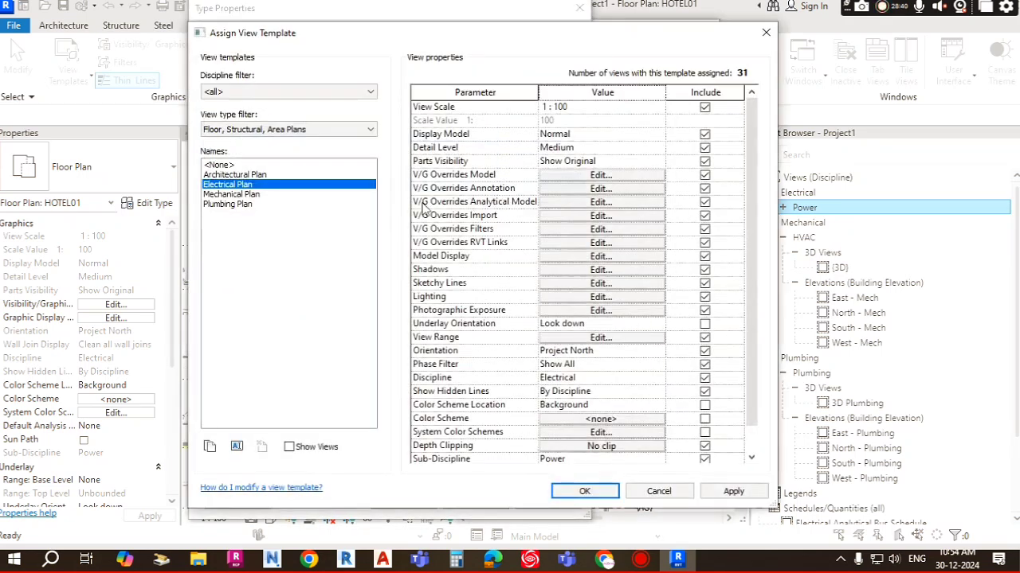
click(243, 195)
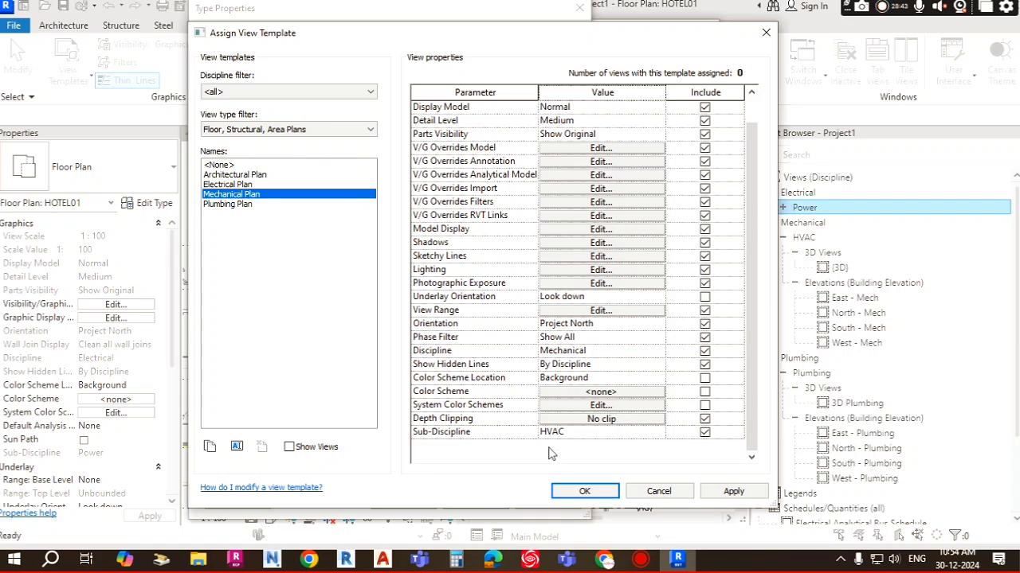
click(579, 433)
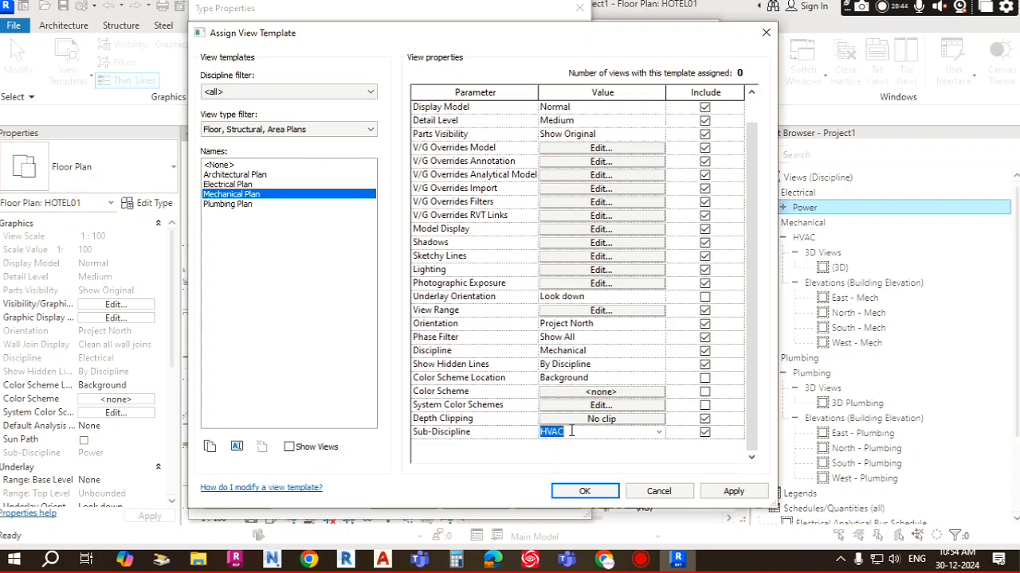
click(585, 492)
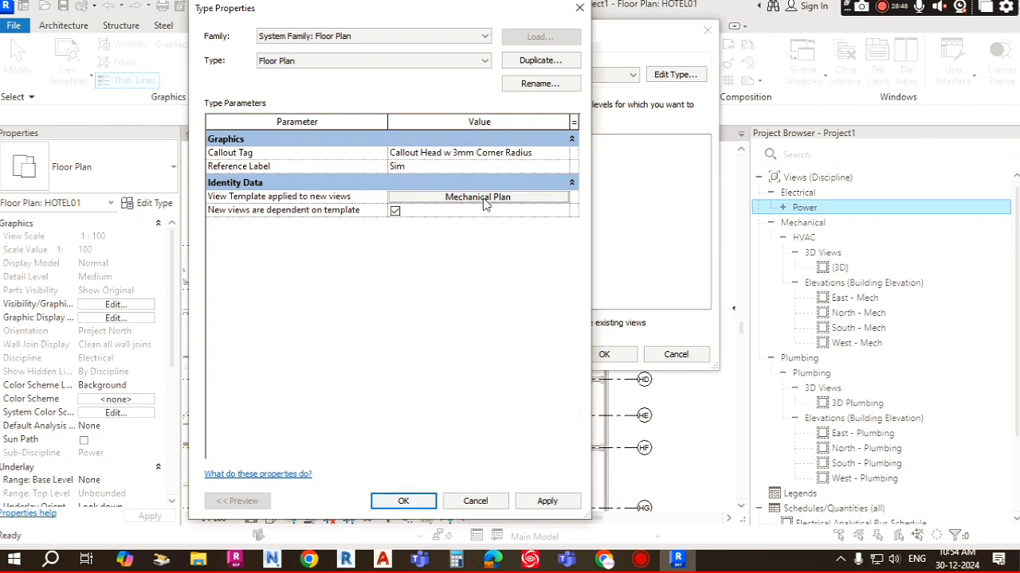
click(426, 501)
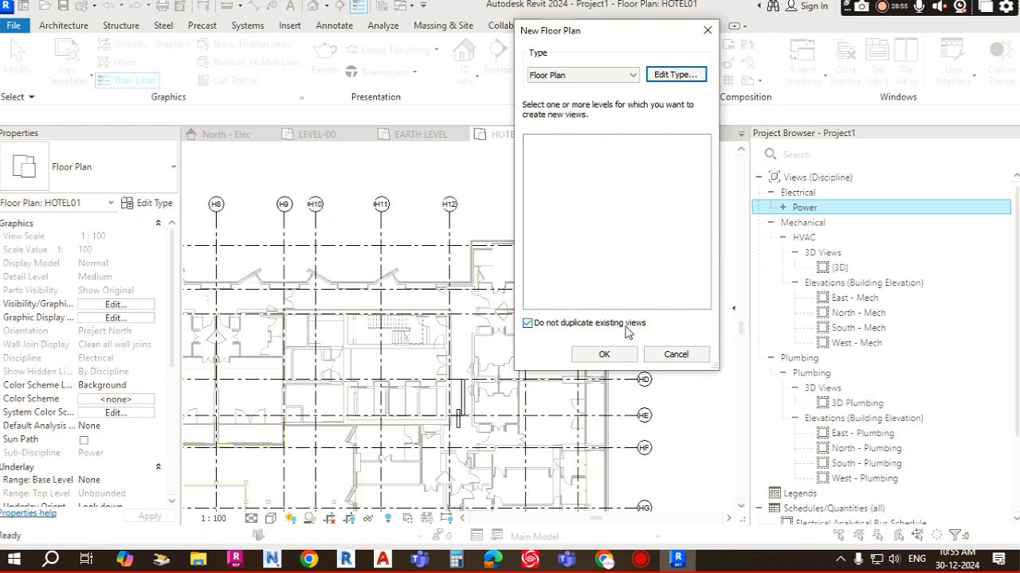
Step: Create floor plans for all levels, allowing duplicates of existing views
click(529, 324)
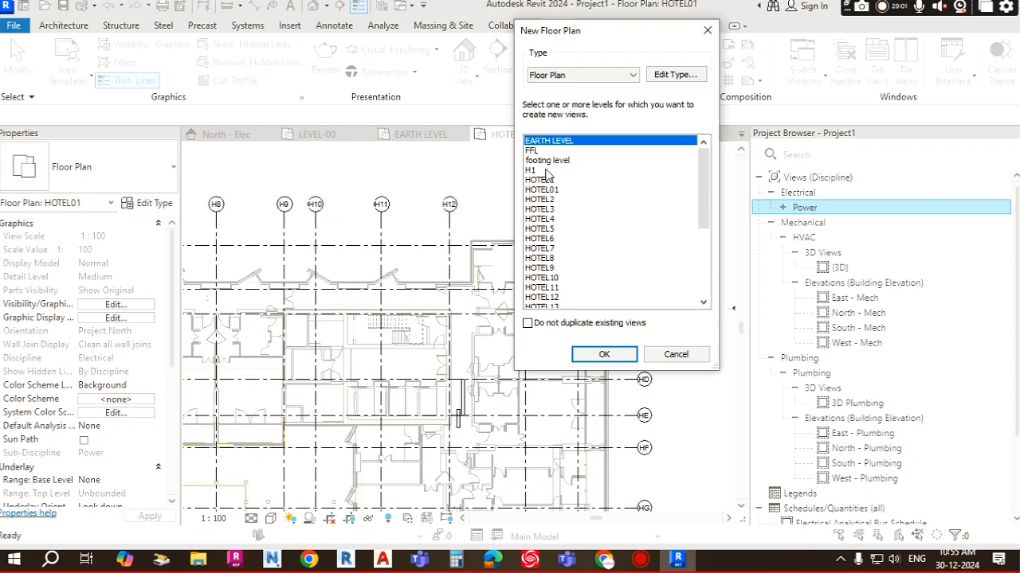
scroll(708, 193, down, 5)
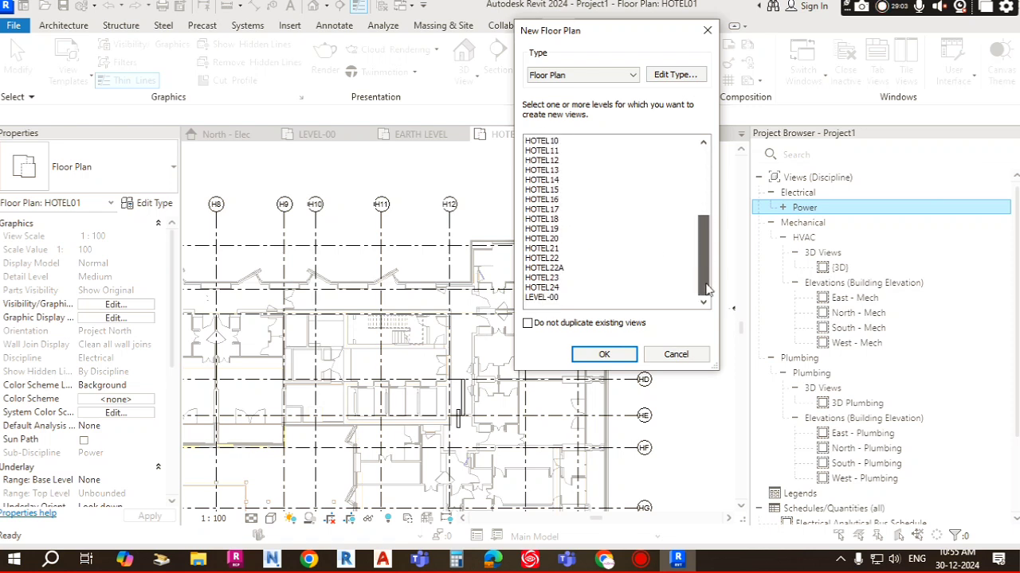
shift+click(543, 298)
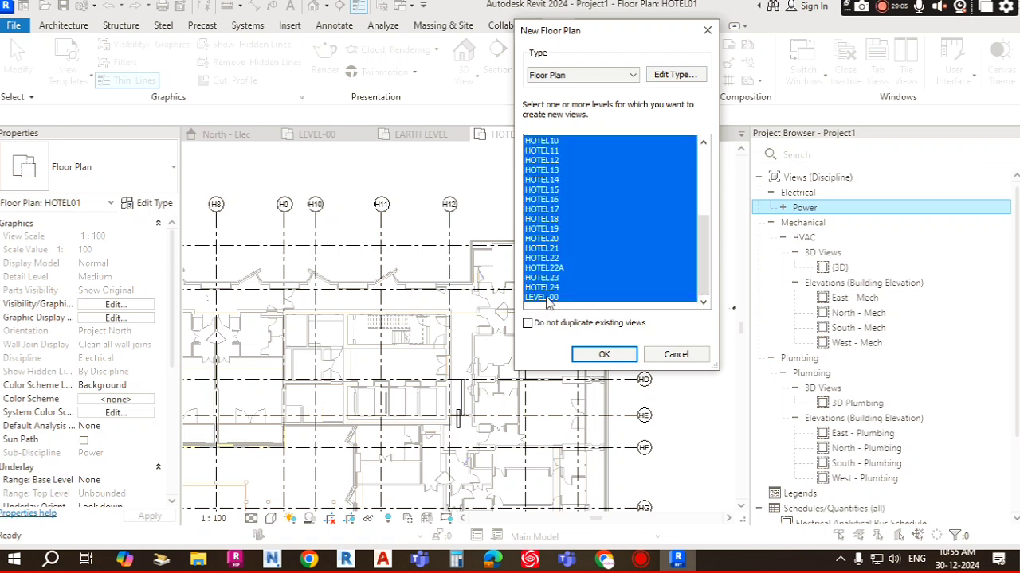
scroll(558, 191, up, 3)
scroll(557, 187, up, 2)
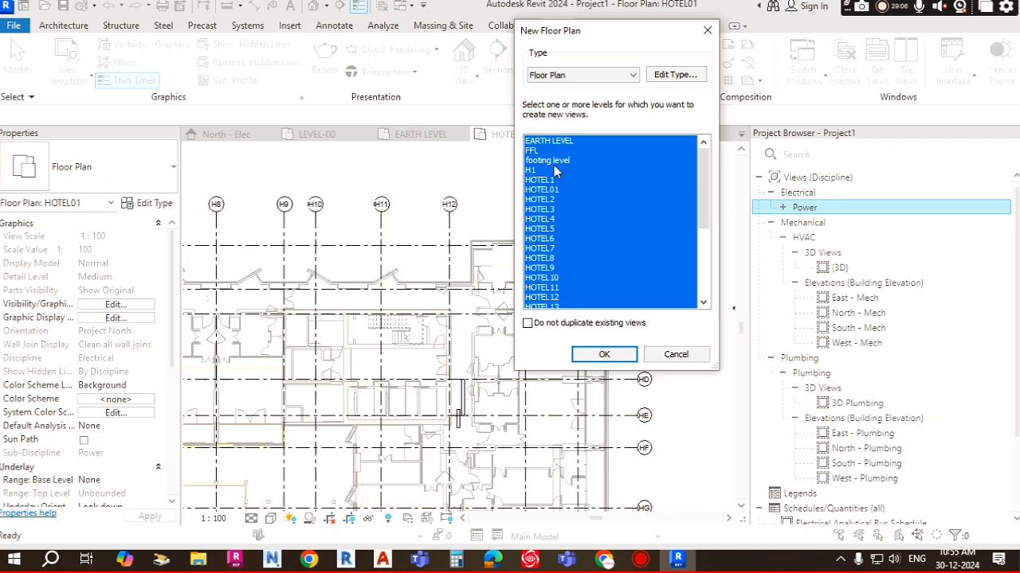
click(614, 356)
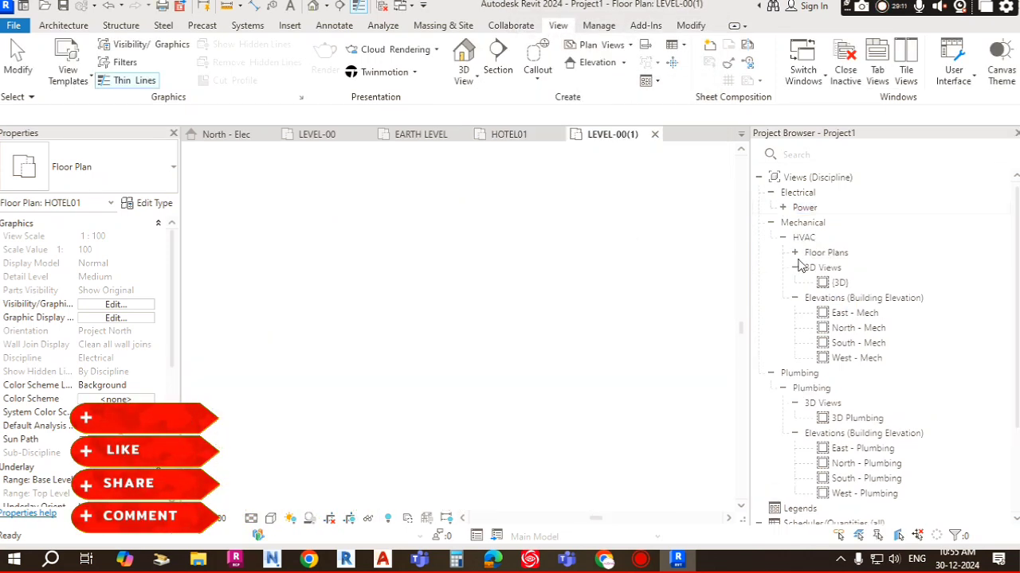
Step: Review the new HVAC floor plans in the project browser, then collapse the HVAC group
double_click(821, 253)
scroll(843, 322, down, 3)
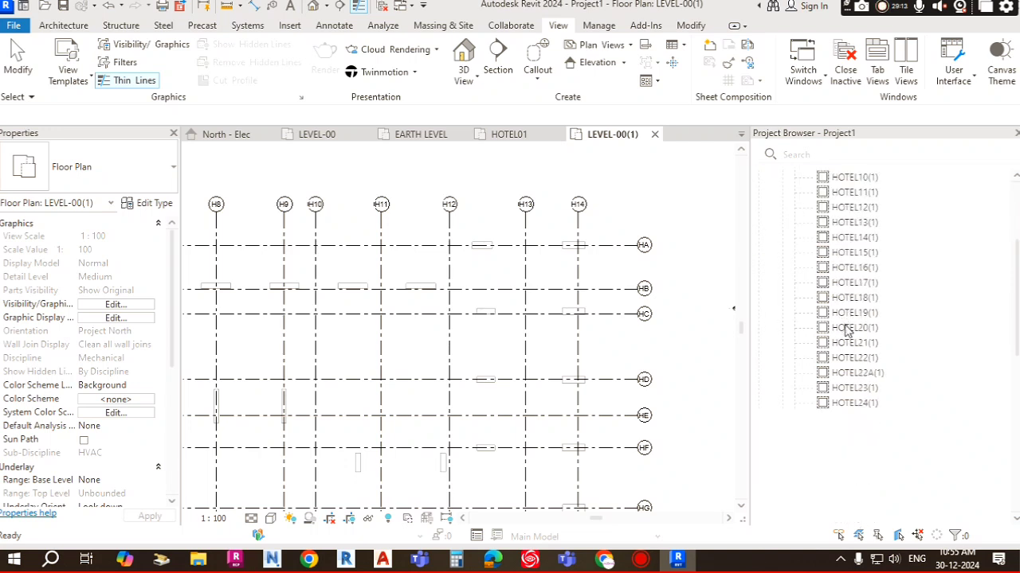
scroll(842, 339, up, 3)
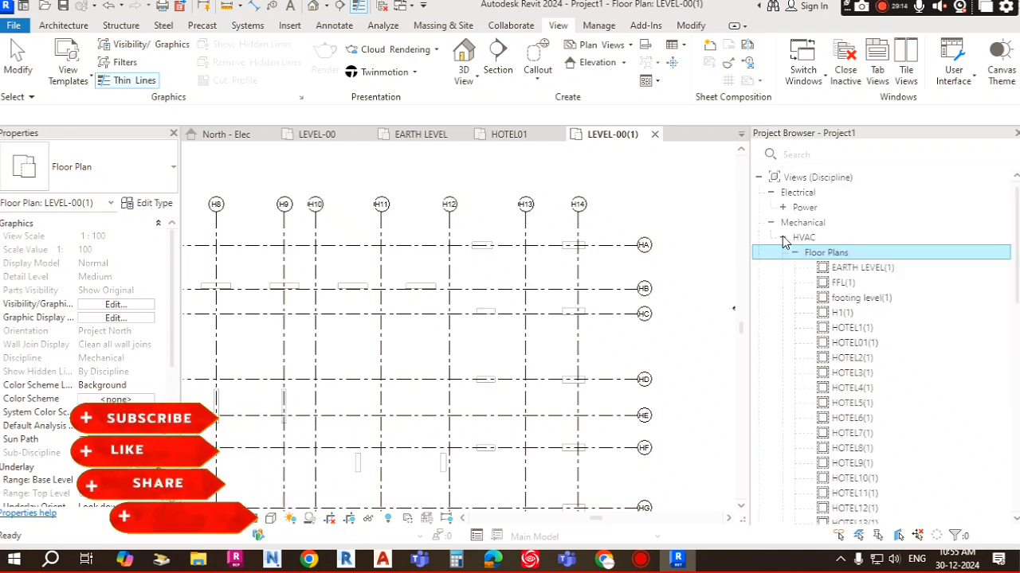
double_click(806, 238)
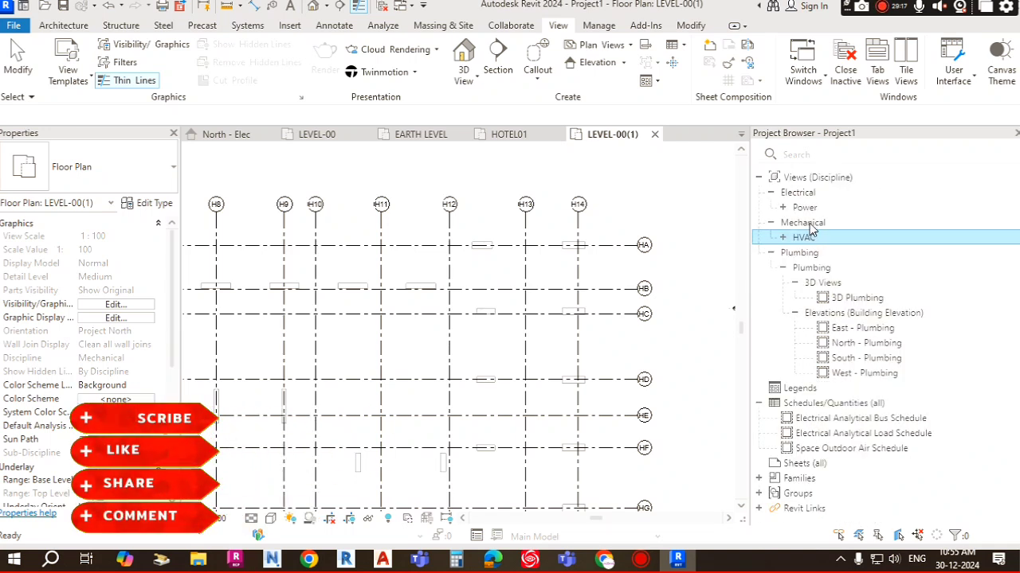
click(816, 228)
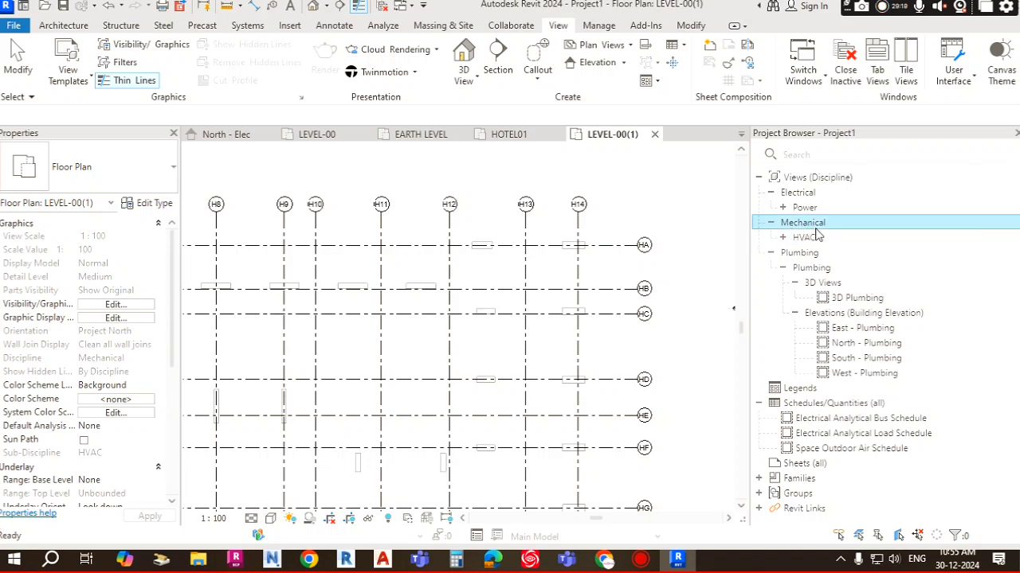
Step: Start a new reflected ceiling plan and set the Ceiling Plan type's view template to Mechanical Ceiling
click(620, 46)
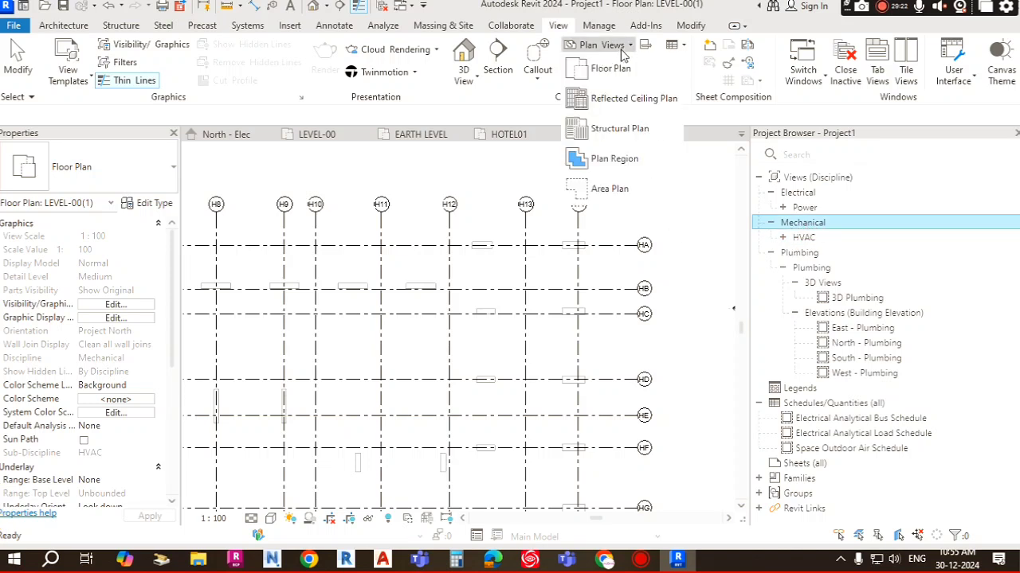
click(646, 101)
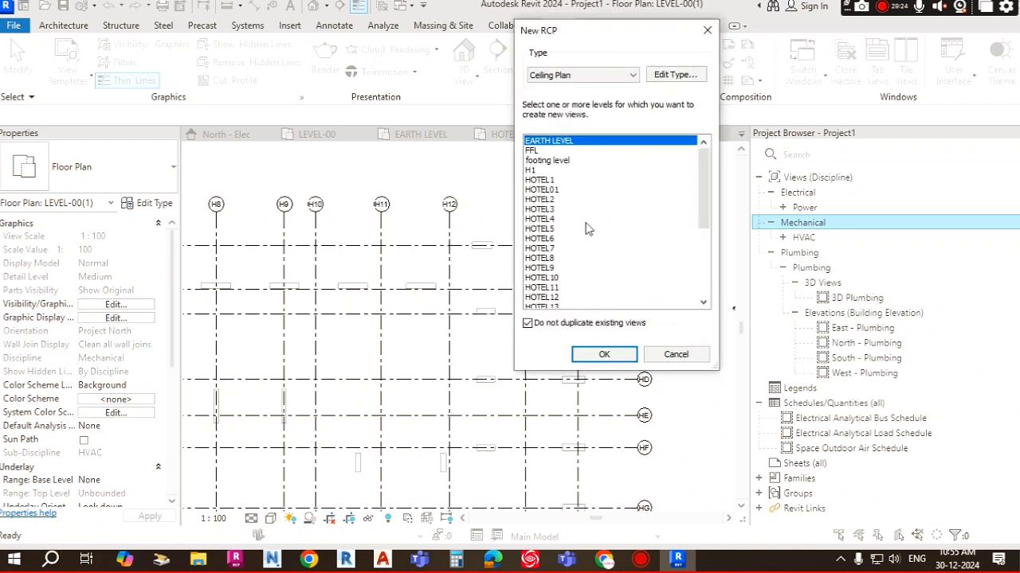
click(675, 74)
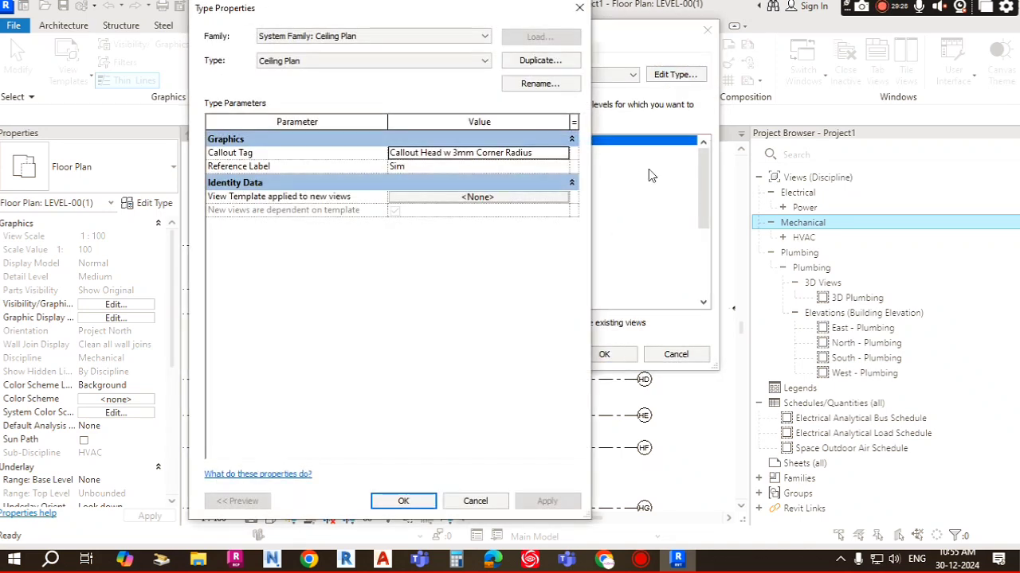
click(482, 198)
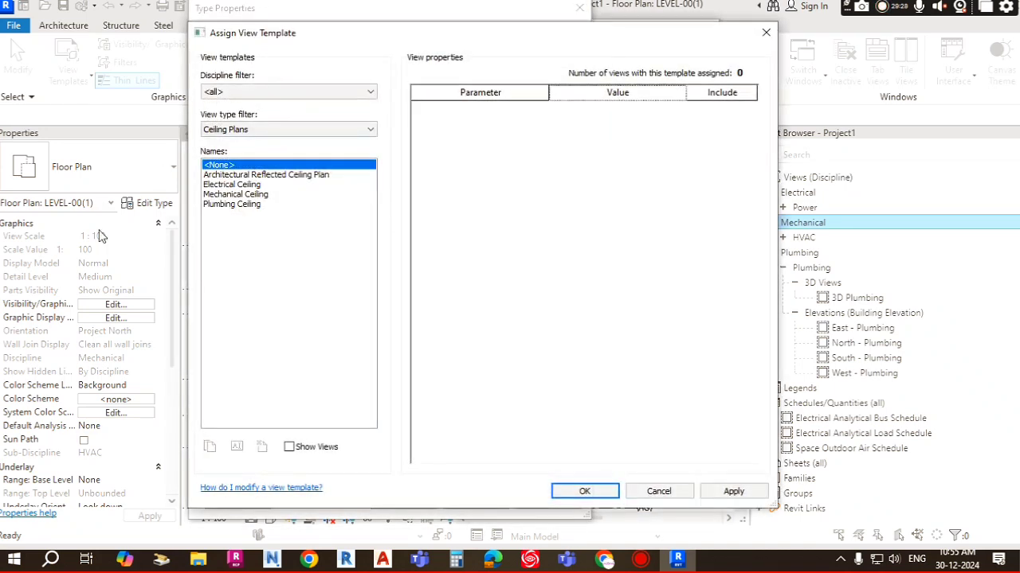
click(231, 194)
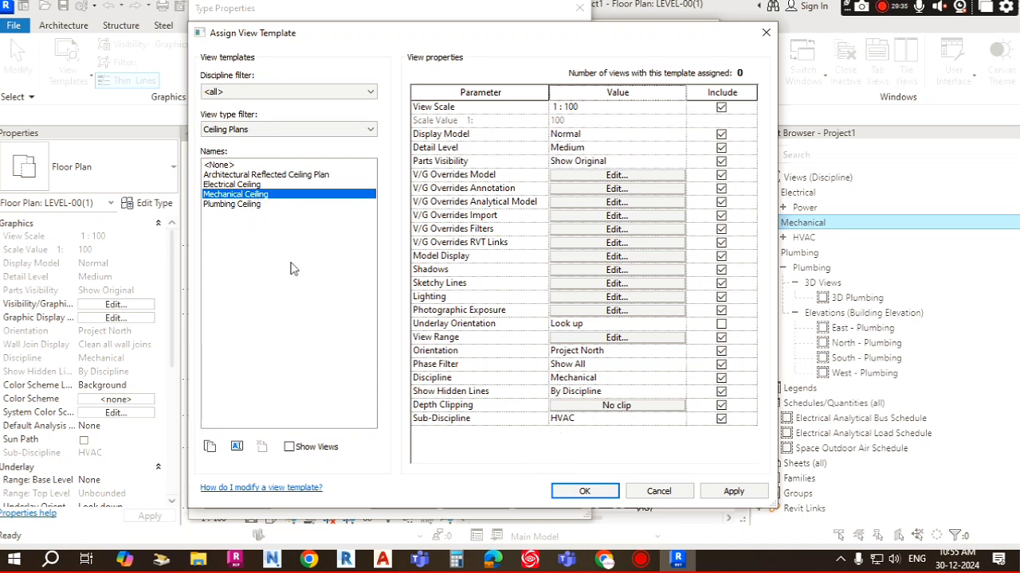
click(588, 420)
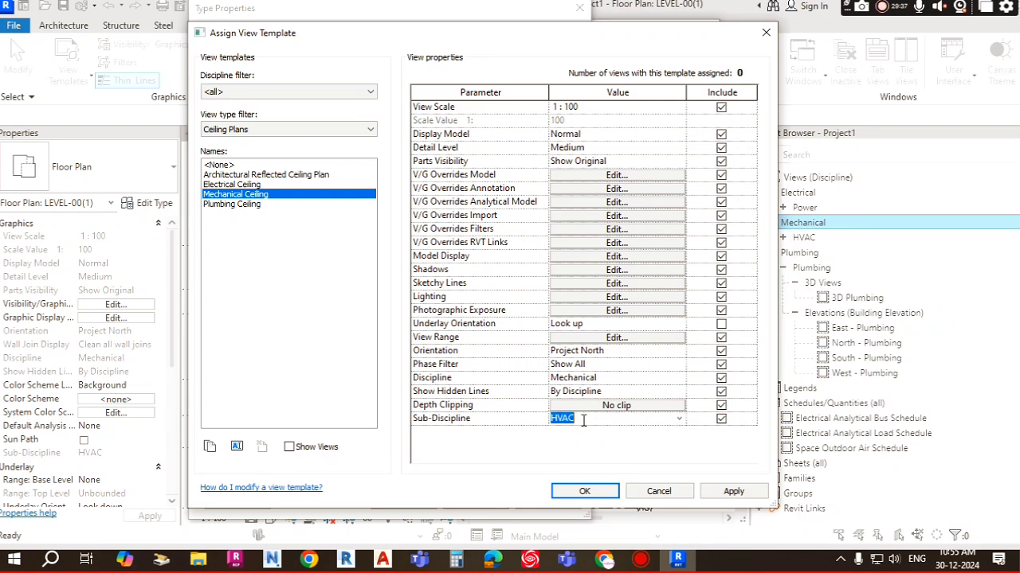
click(584, 491)
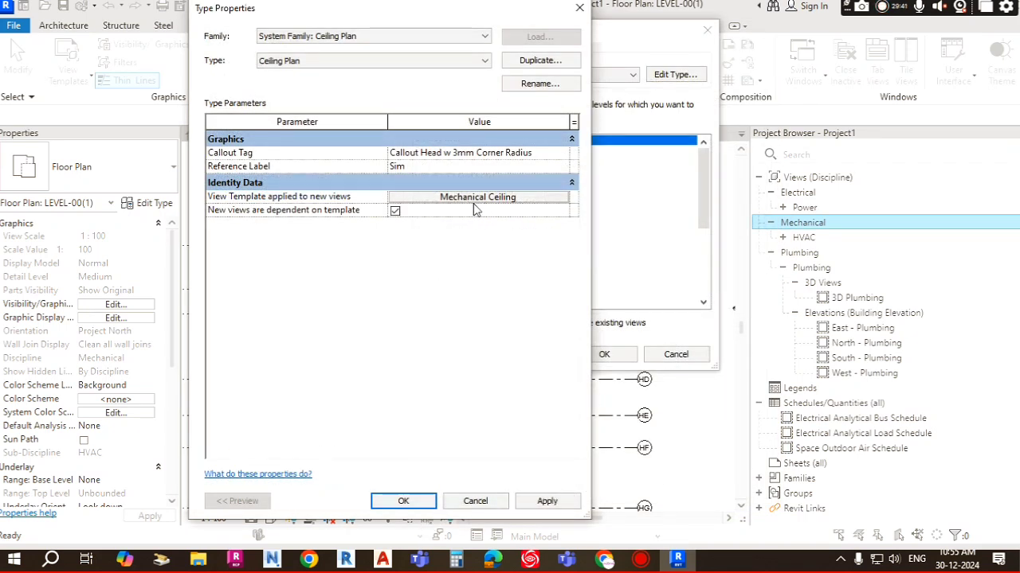
click(403, 498)
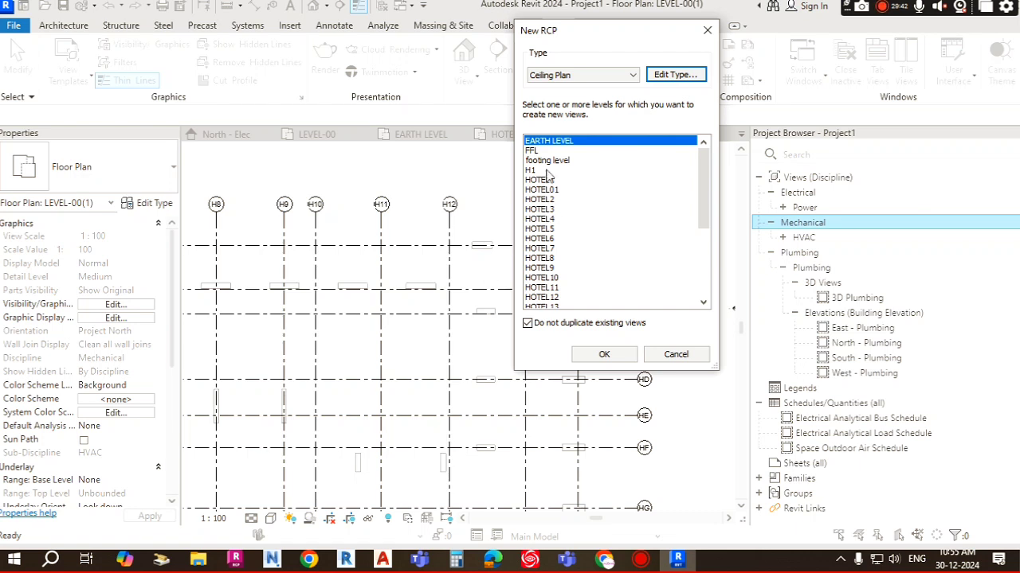
Step: Create reflected ceiling plans for all levels
drag(701, 182, 701, 253)
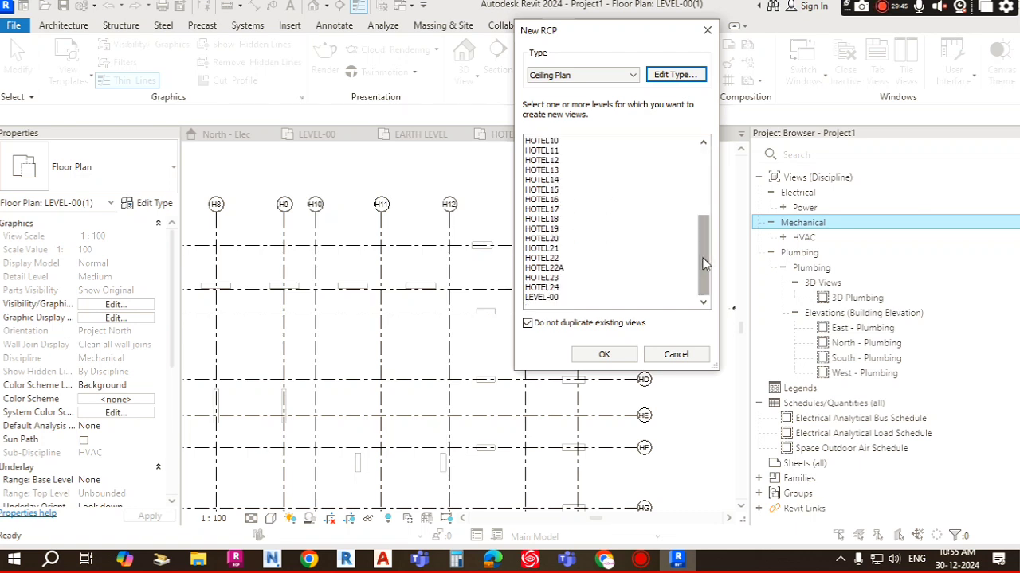
shift+click(542, 298)
scroll(565, 167, up, 5)
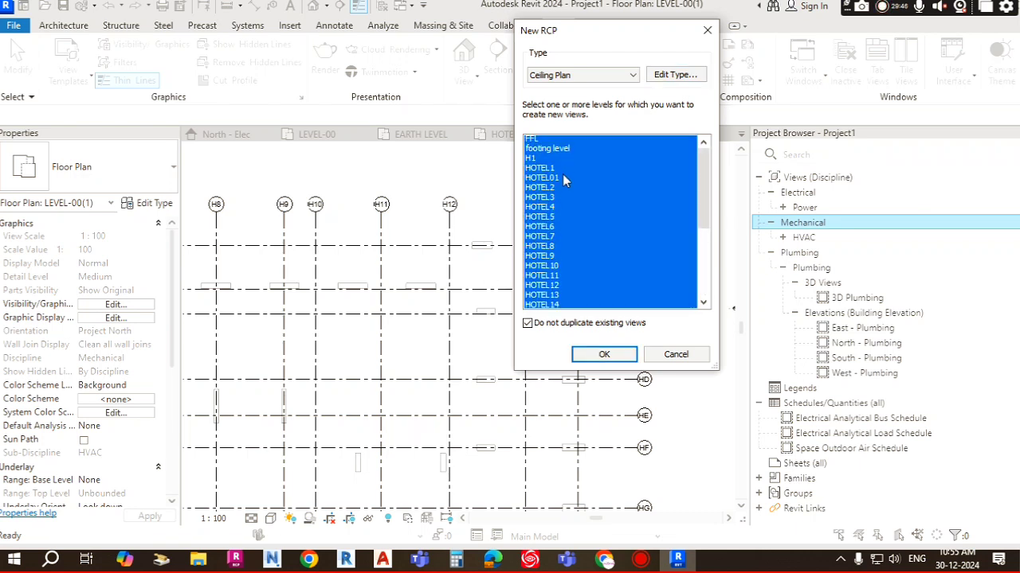
scroll(561, 247, down, 4)
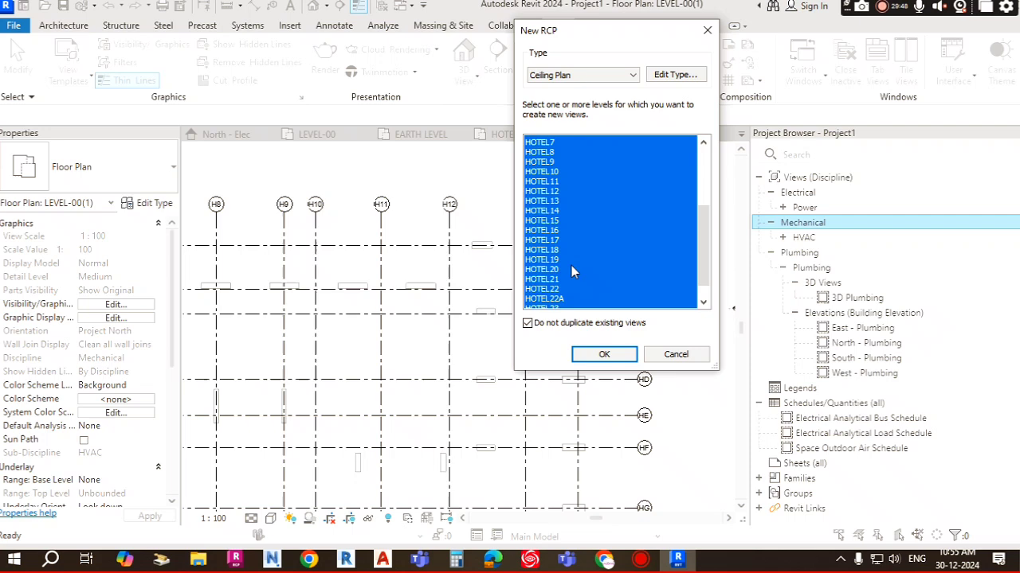
click(613, 354)
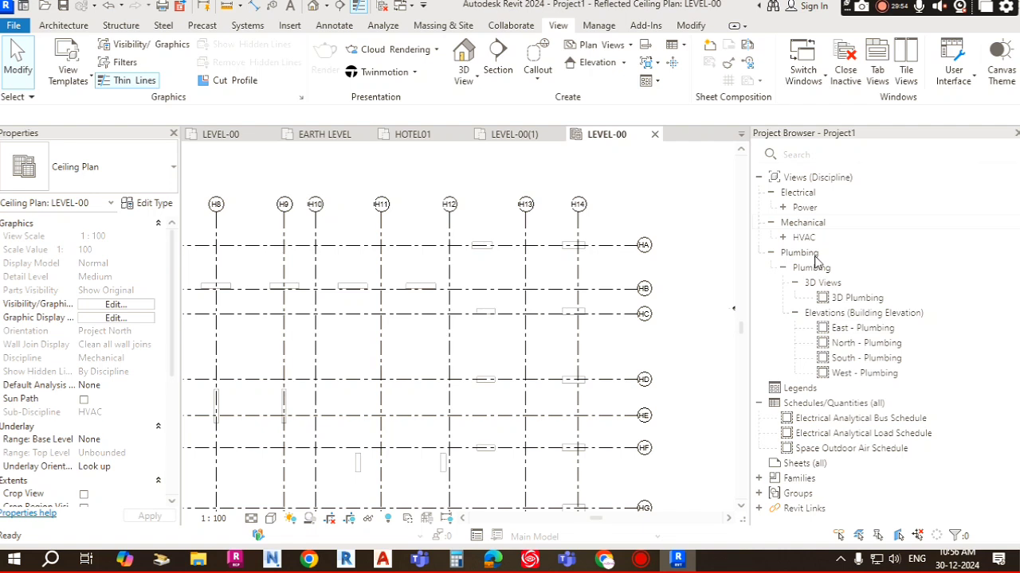
Step: Inspect the new HVAC ceiling plans listed in the project browser
click(784, 238)
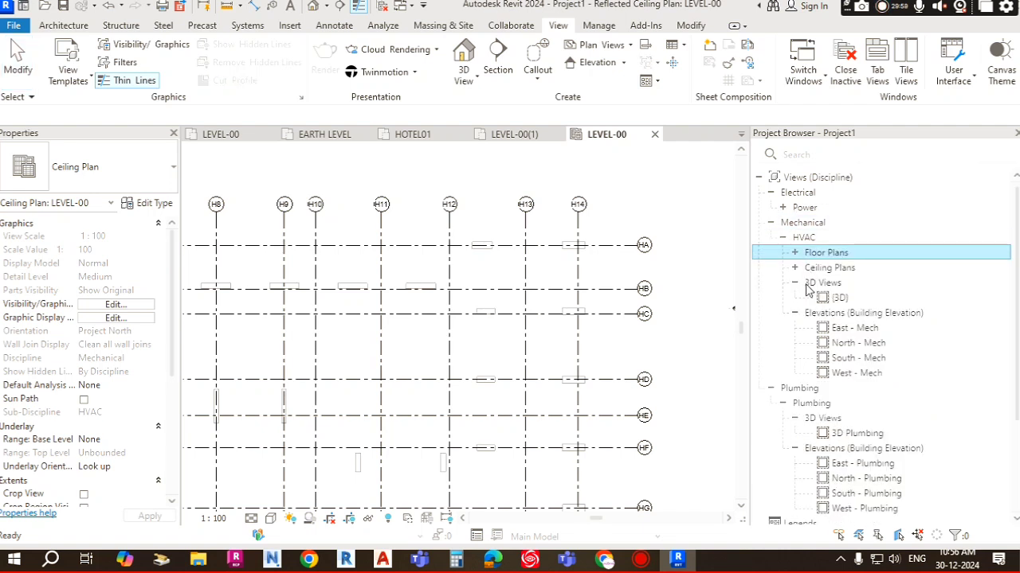
click(795, 269)
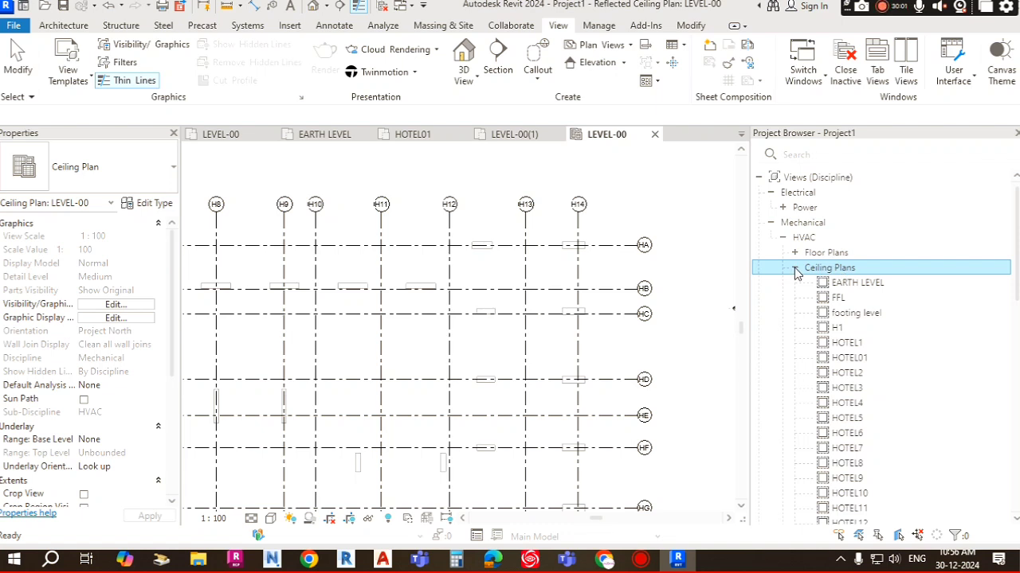
click(841, 347)
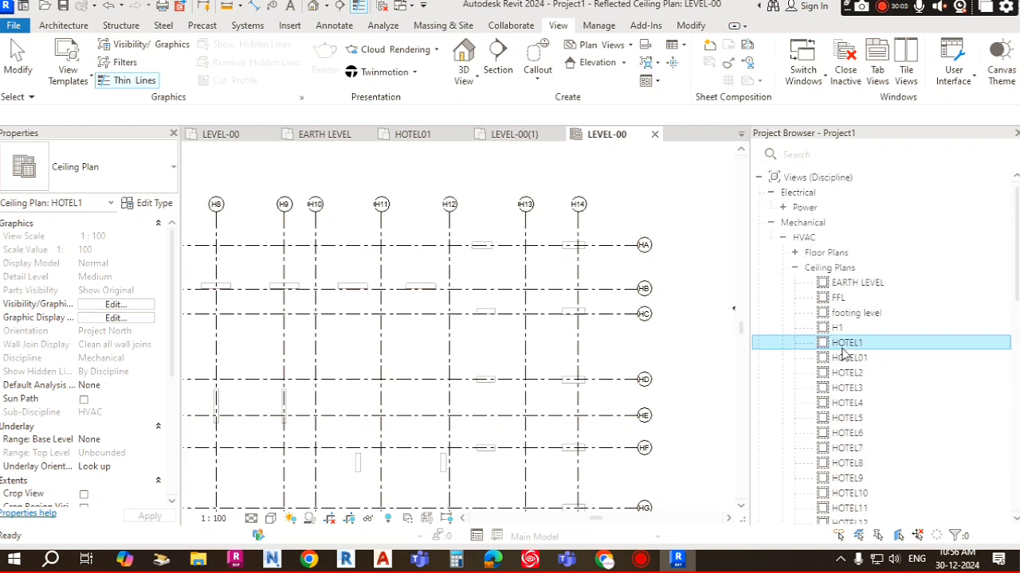
click(795, 268)
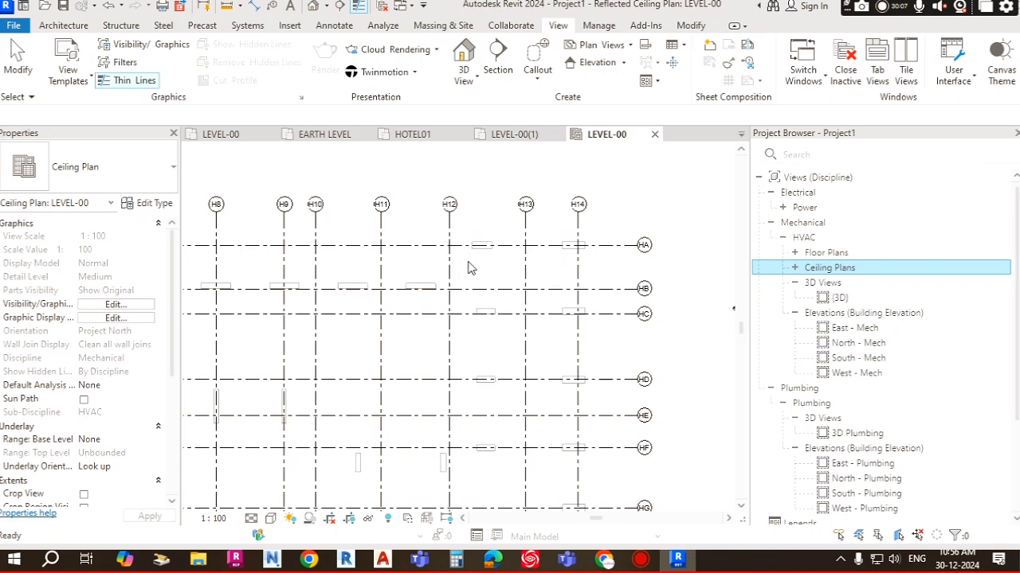
Step: Examine the linked model's grid lines in the Level-00 ceiling plan
scroll(547, 216, down, 4)
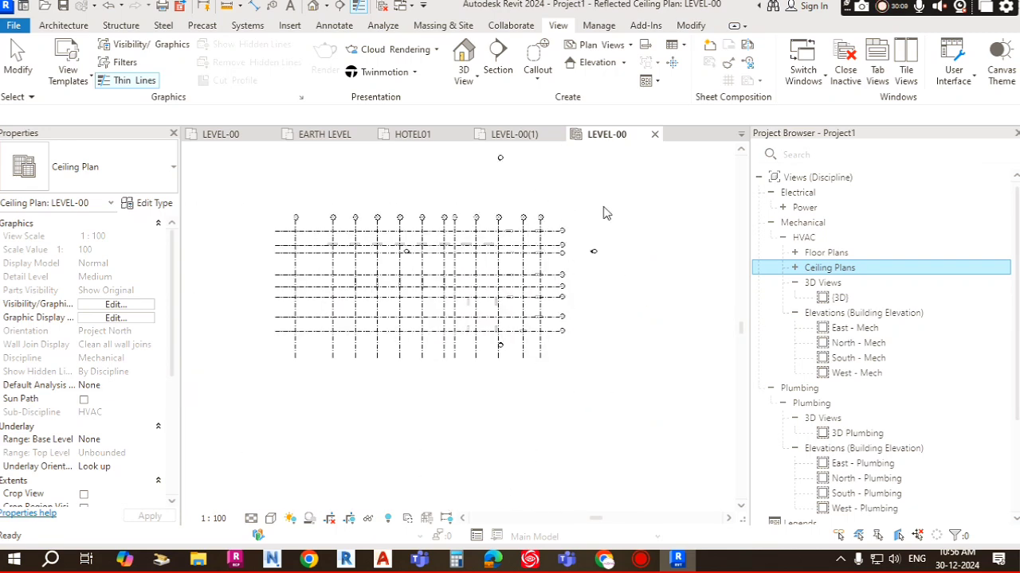
click(674, 198)
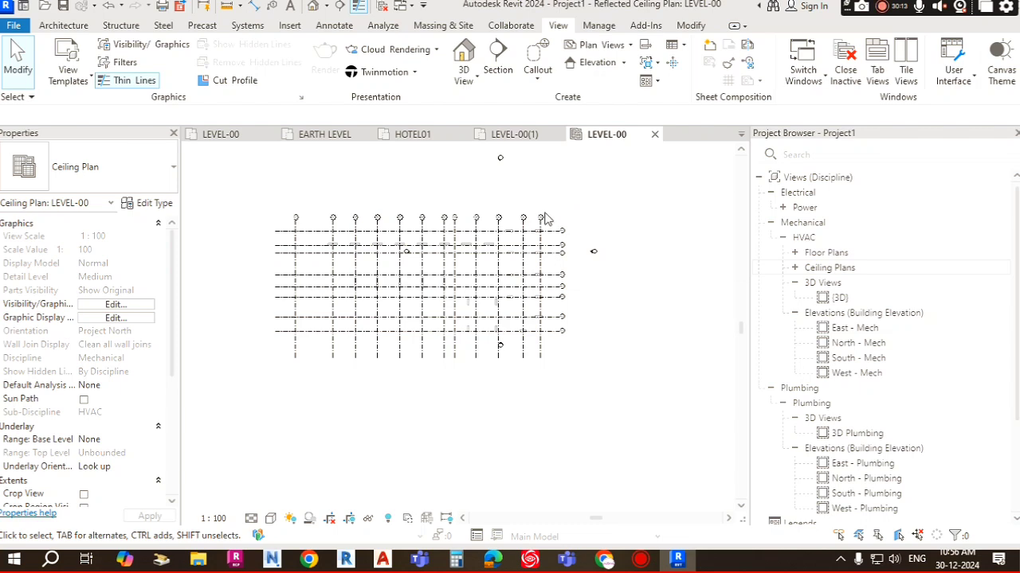
scroll(533, 239, up, 2)
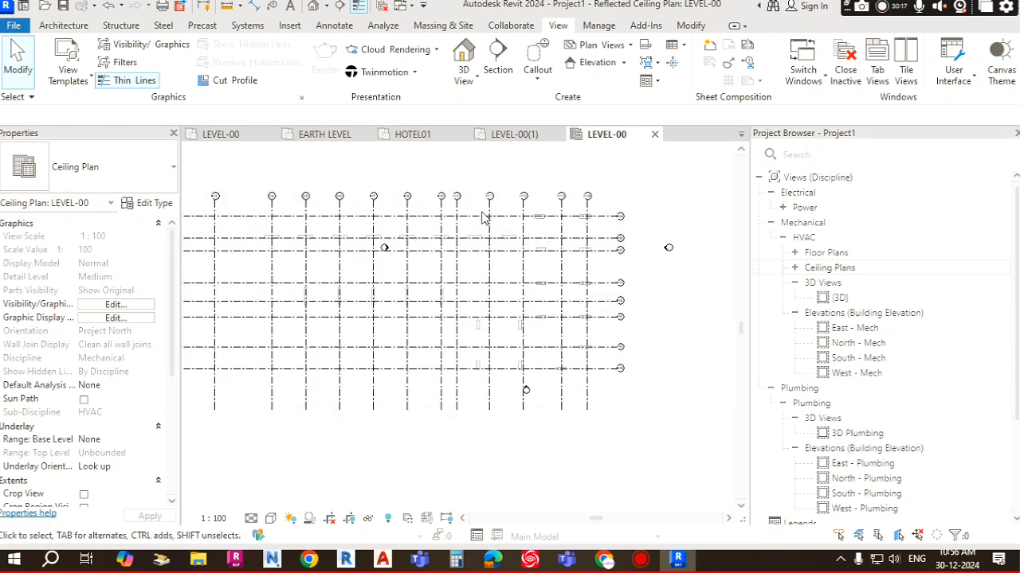
scroll(574, 239, up, 2)
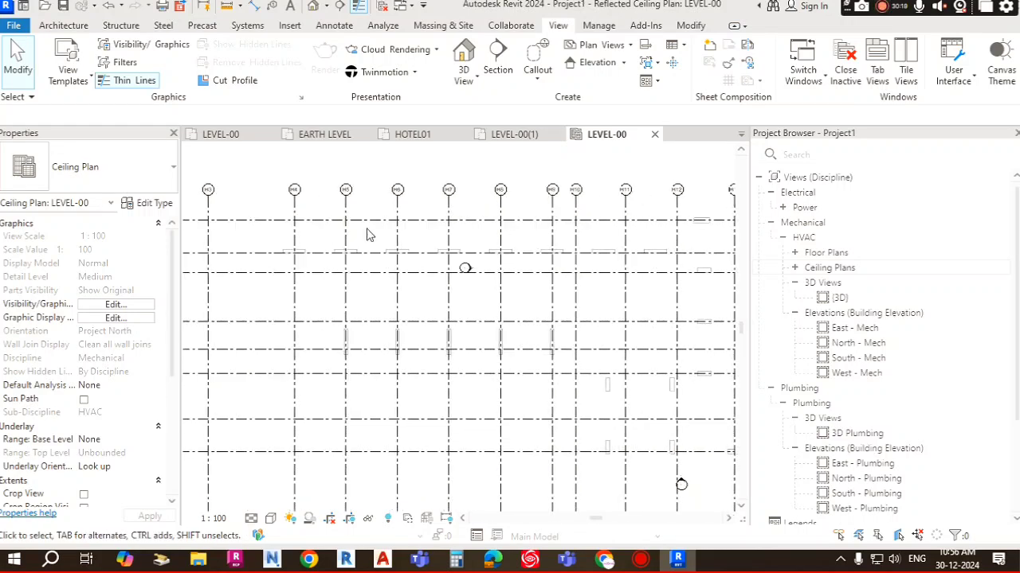
scroll(404, 211, up, 3)
click(416, 211)
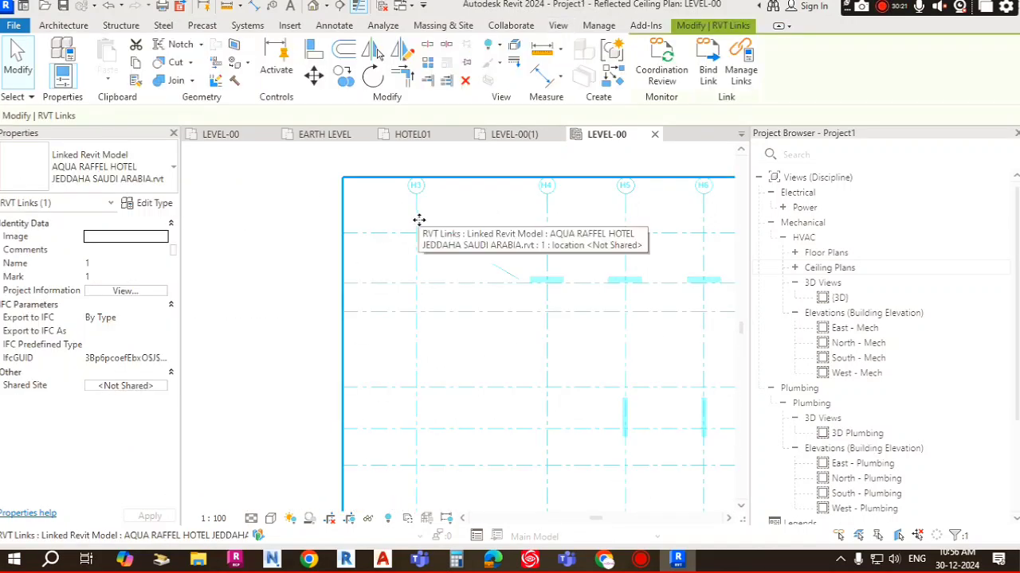
click(268, 232)
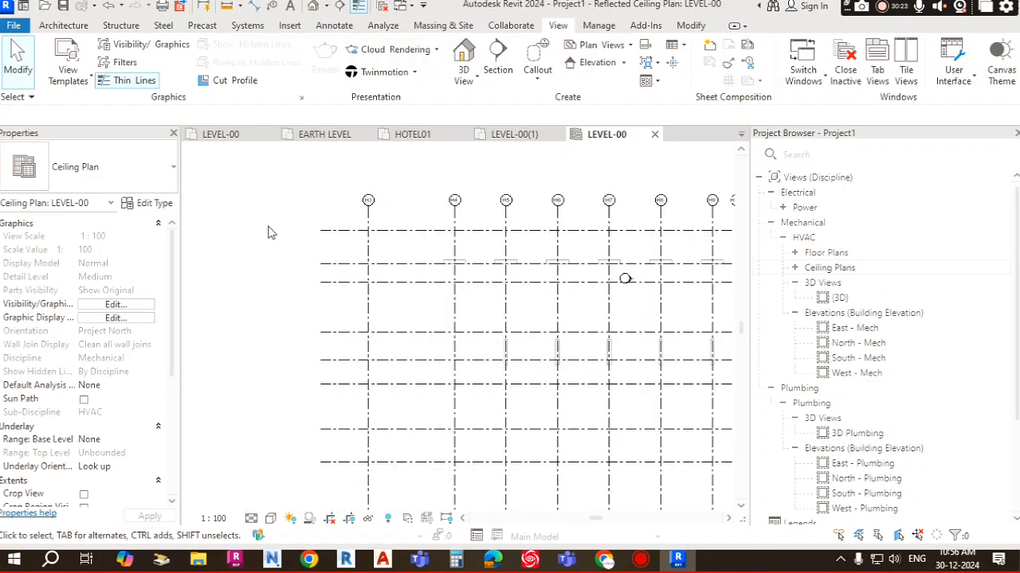
scroll(541, 289, down, 4)
scroll(489, 239, up, 2)
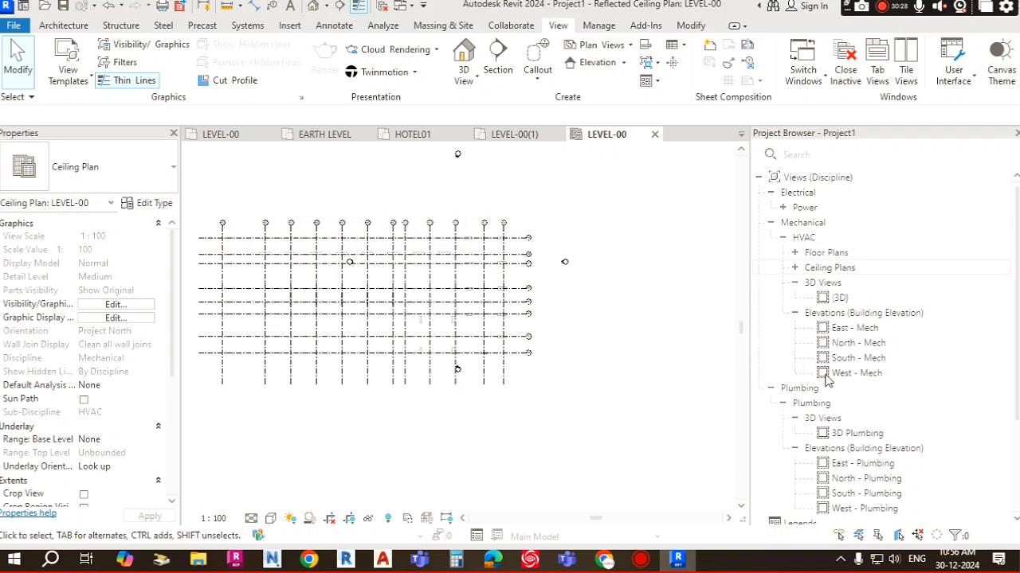
scroll(488, 250, down, 2)
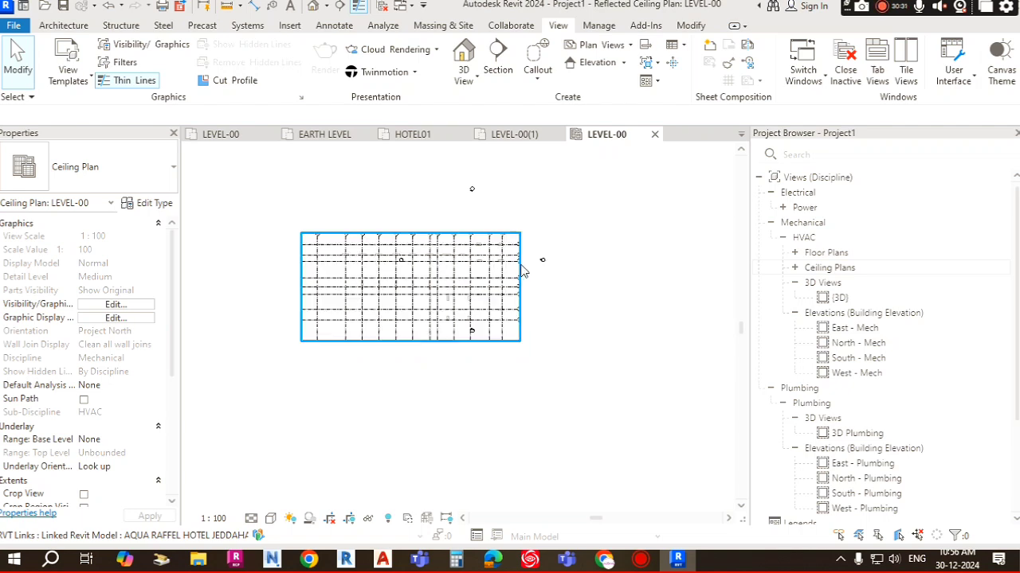
scroll(474, 298, up, 2)
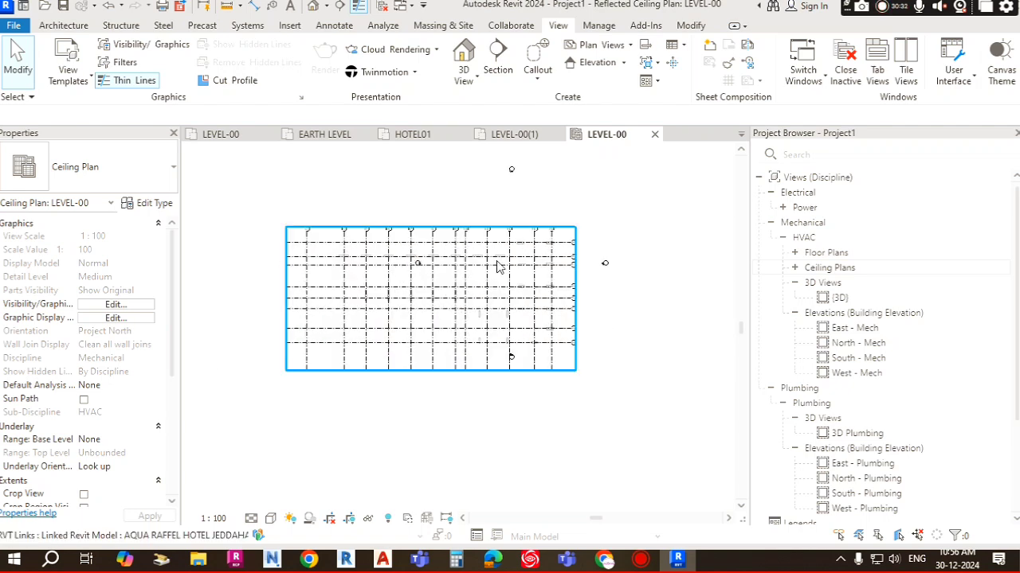
middle_drag(487, 257, 488, 261)
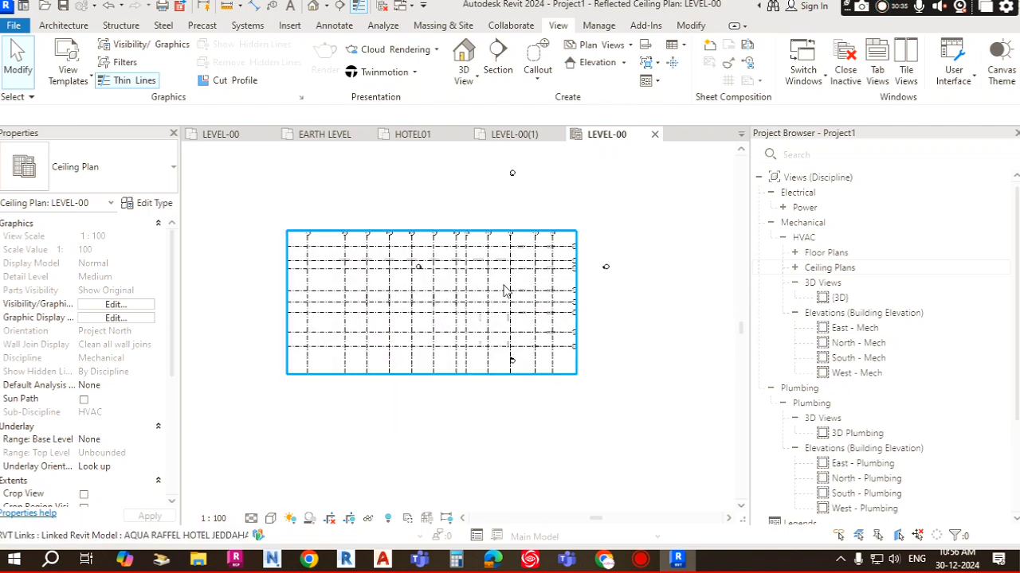
Step: Start Copy/Monitor on the linked architectural model and set grid options to reuse matching grids if elements match exactly
click(511, 25)
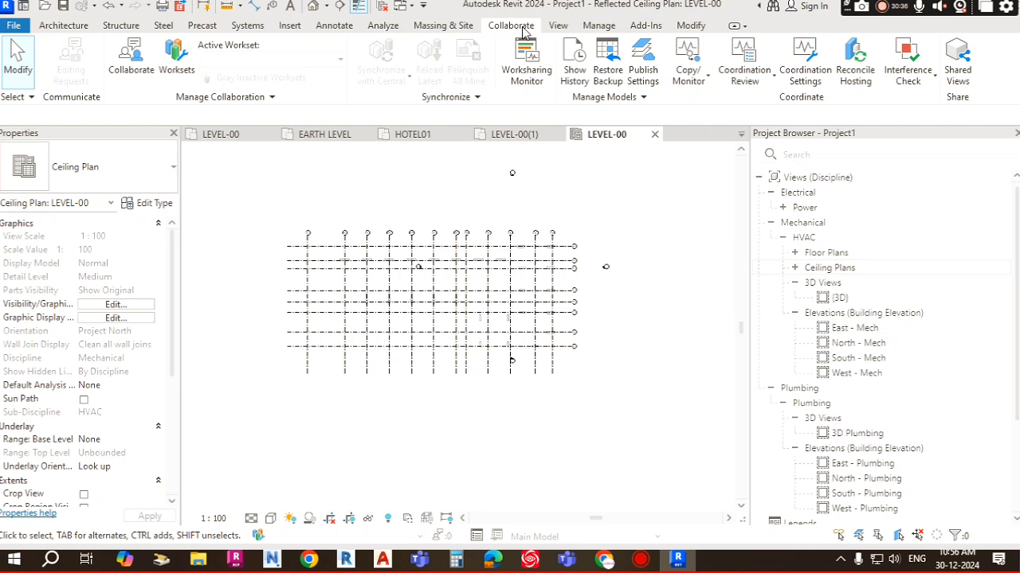
click(708, 82)
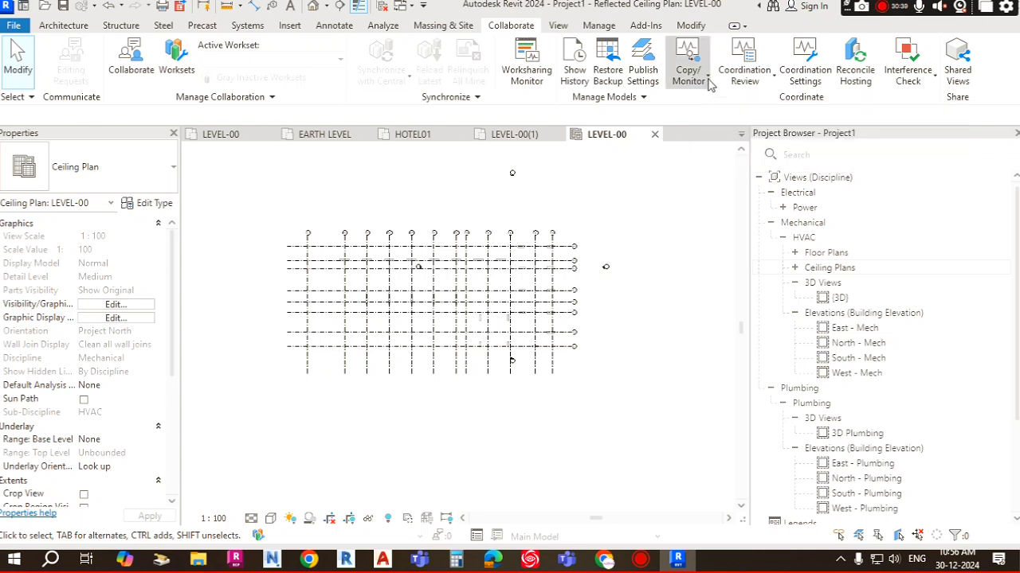
click(715, 135)
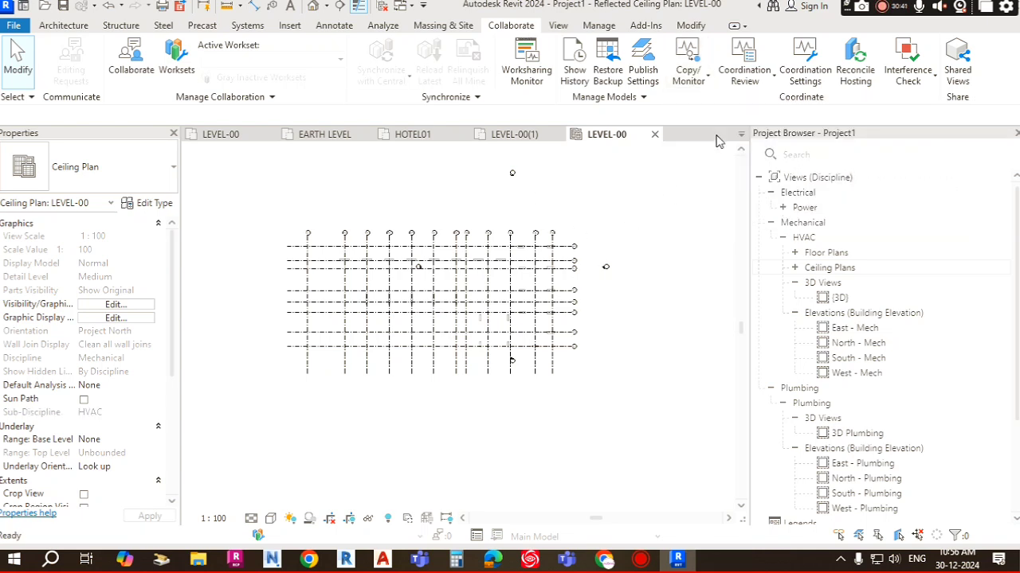
click(533, 299)
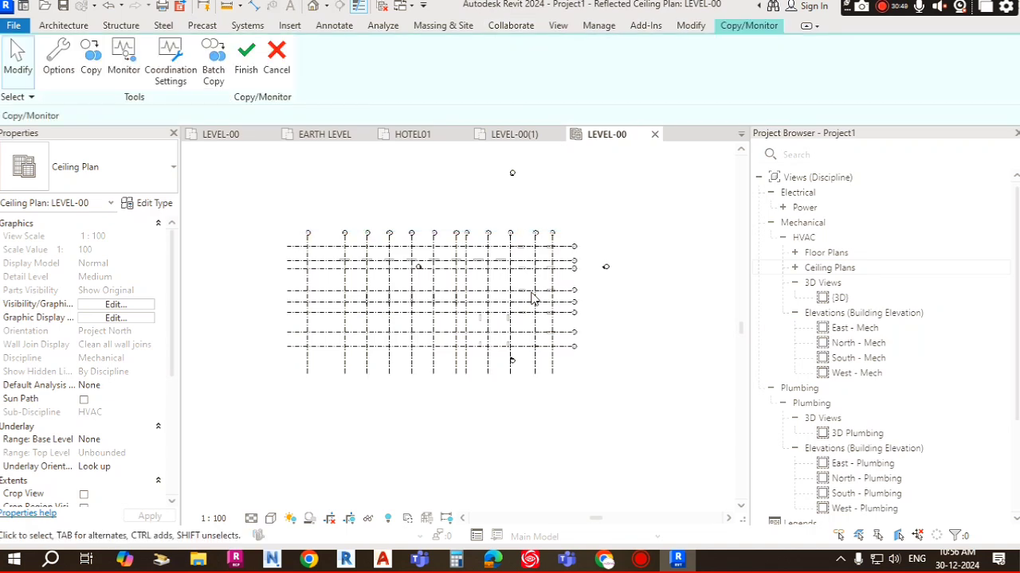
click(58, 64)
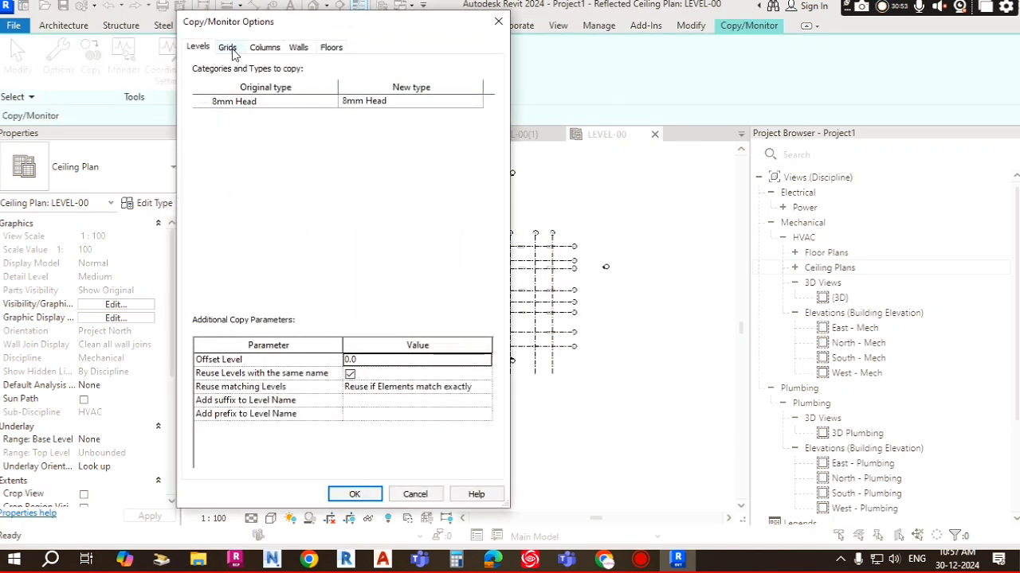
click(230, 47)
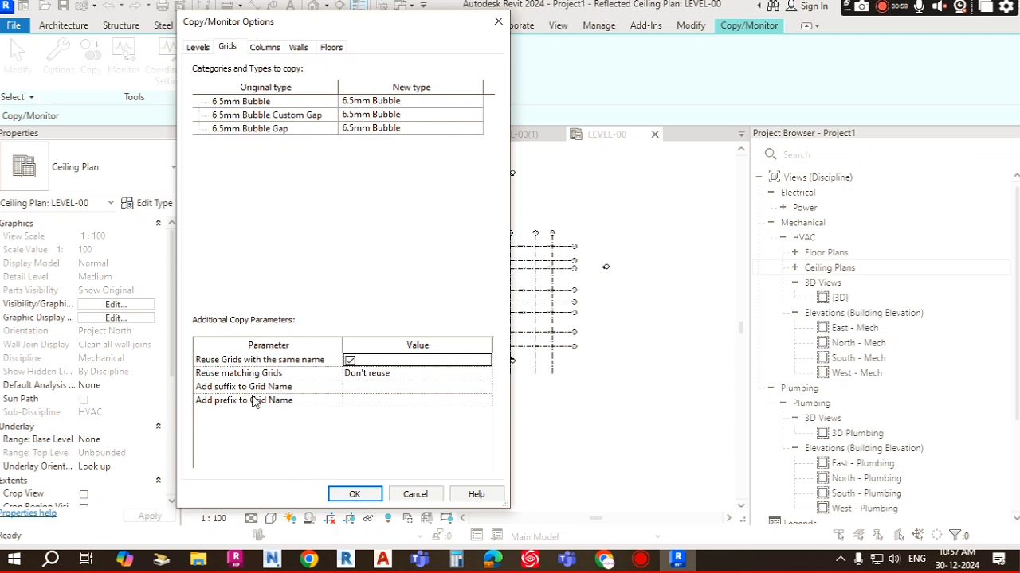
click(431, 375)
click(484, 374)
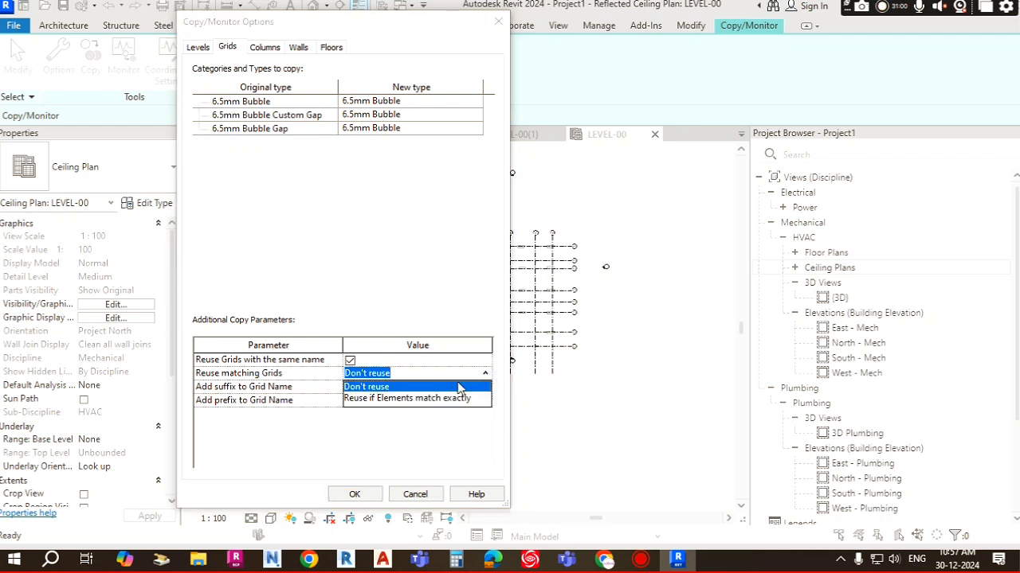
click(401, 399)
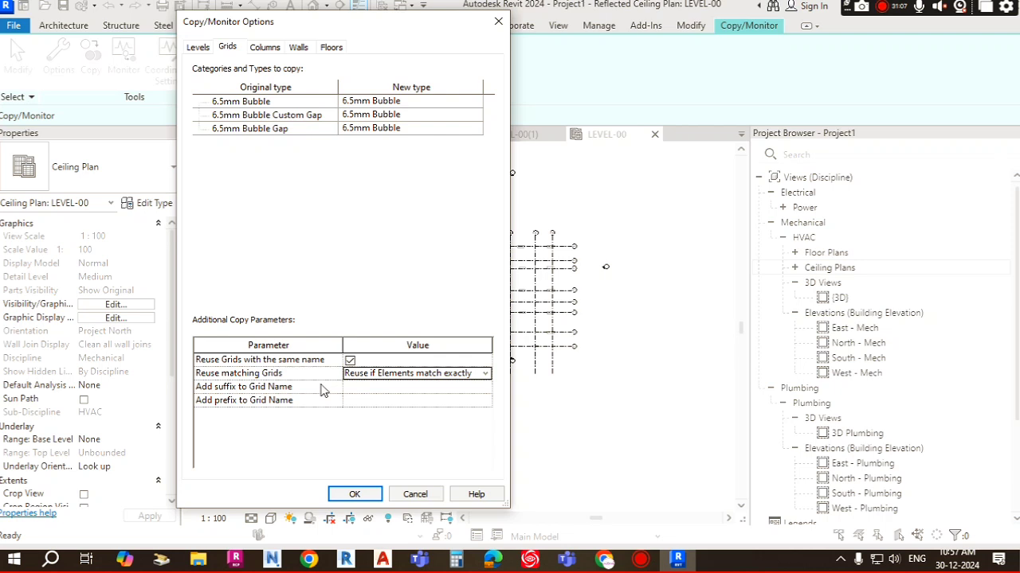
click(354, 495)
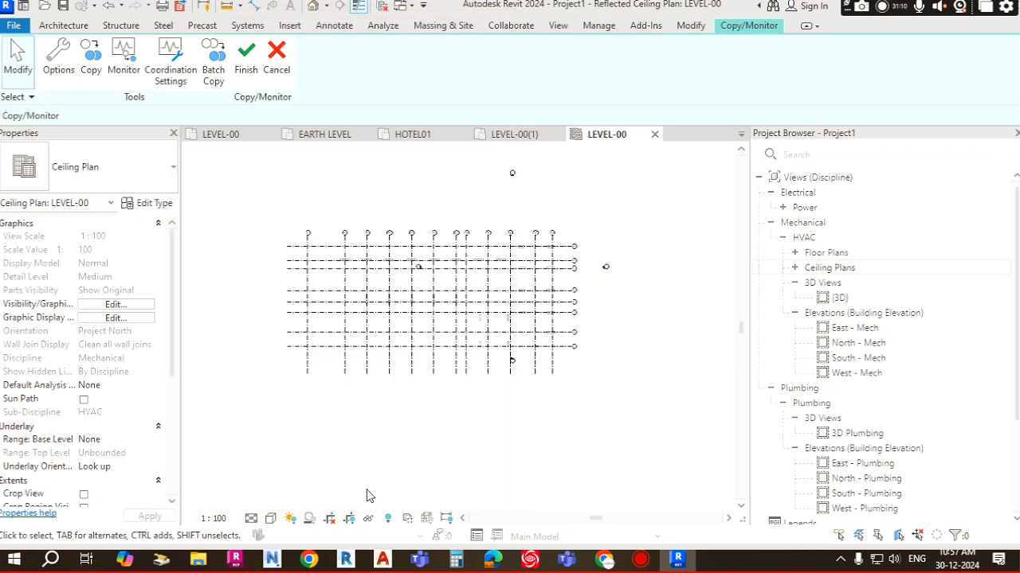
Step: Copy all grids from the linked model using multiple selection, filtering out structural columns, and finish the copy
click(91, 54)
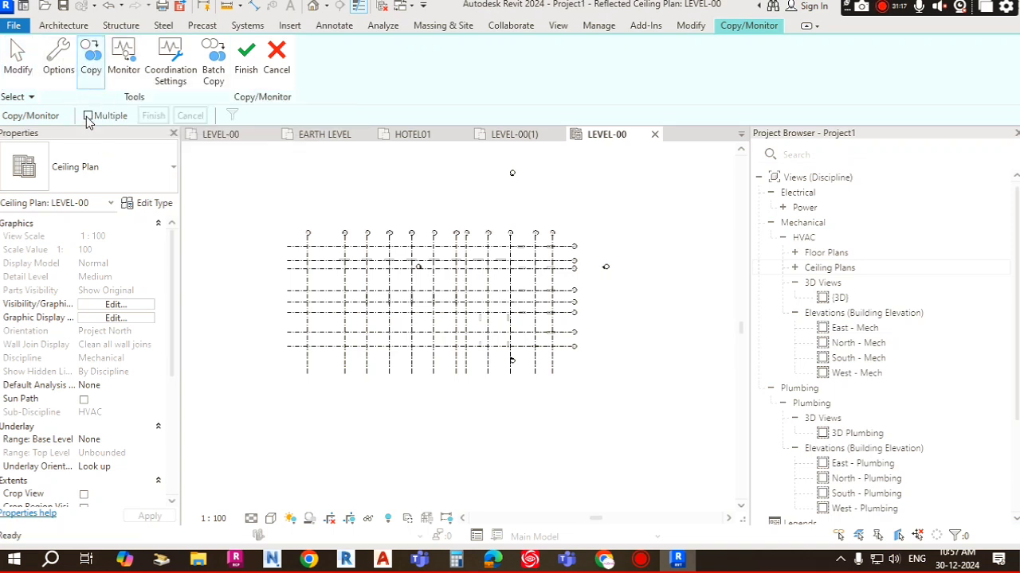
click(87, 116)
drag(246, 184, 677, 450)
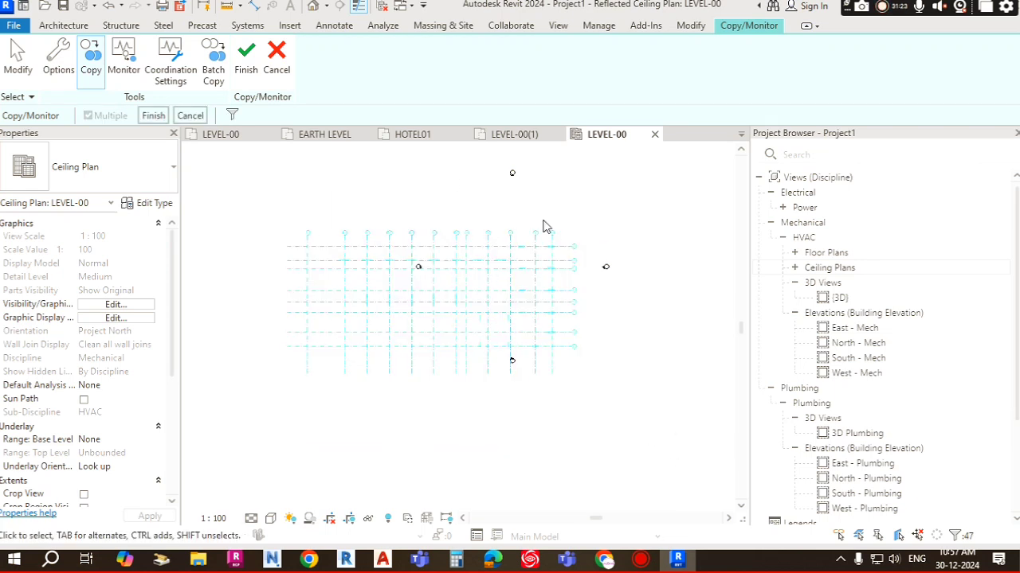
click(233, 117)
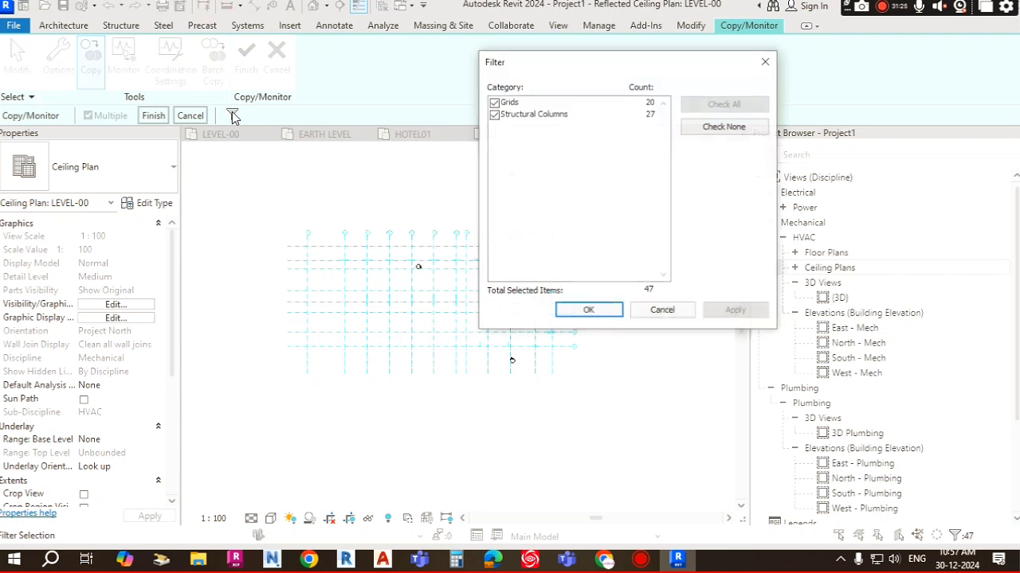
drag(646, 66, 777, 75)
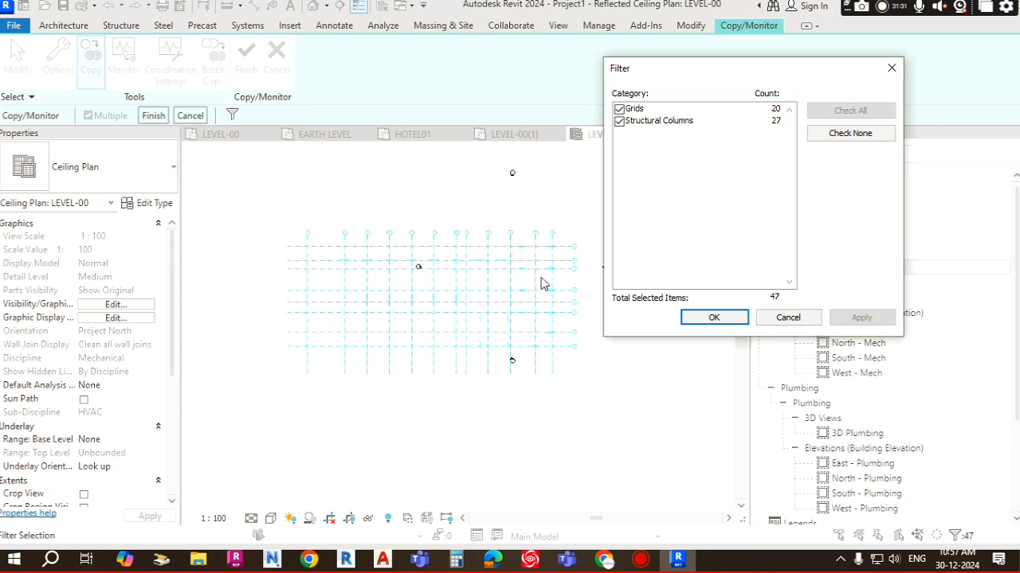
click(620, 121)
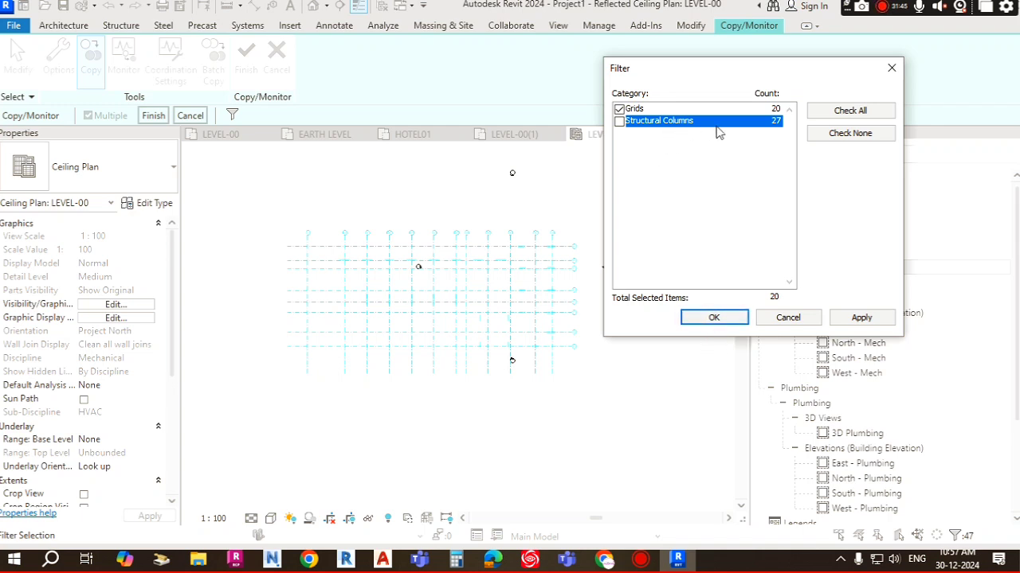
click(714, 317)
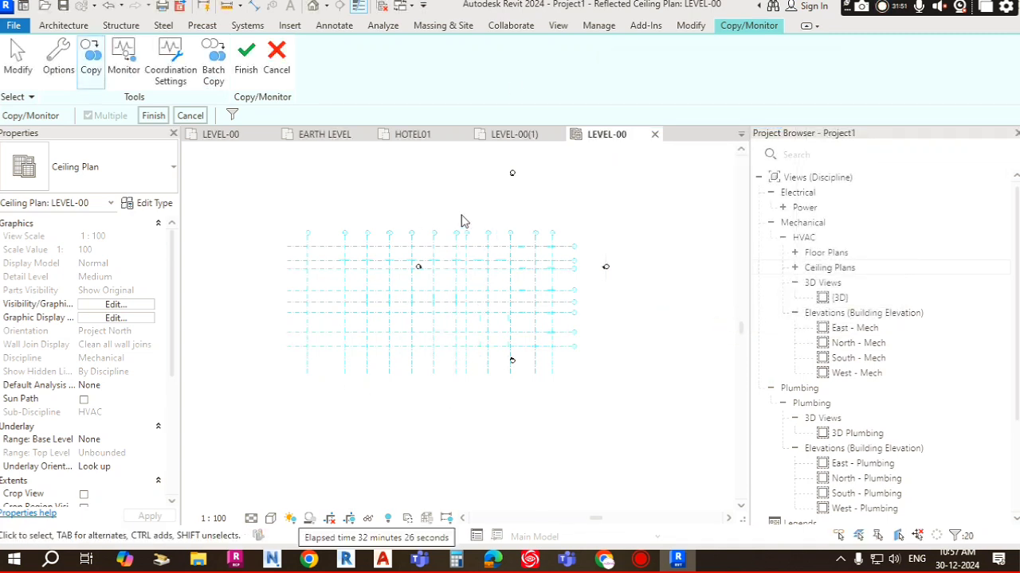
click(153, 116)
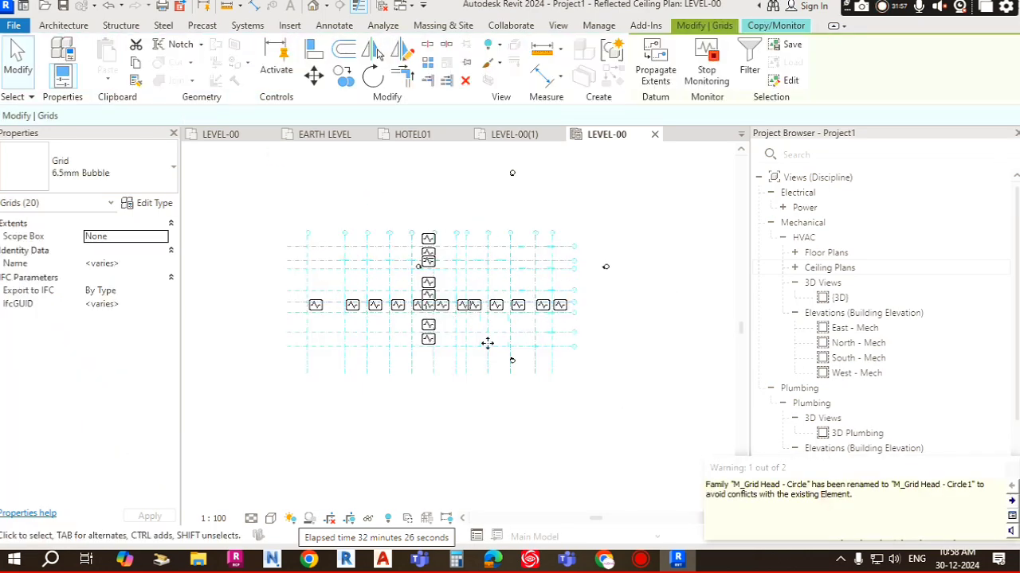
Step: Exit the Copy/Monitor session and inspect the copied grids across the ceiling plan
scroll(366, 286, up, 5)
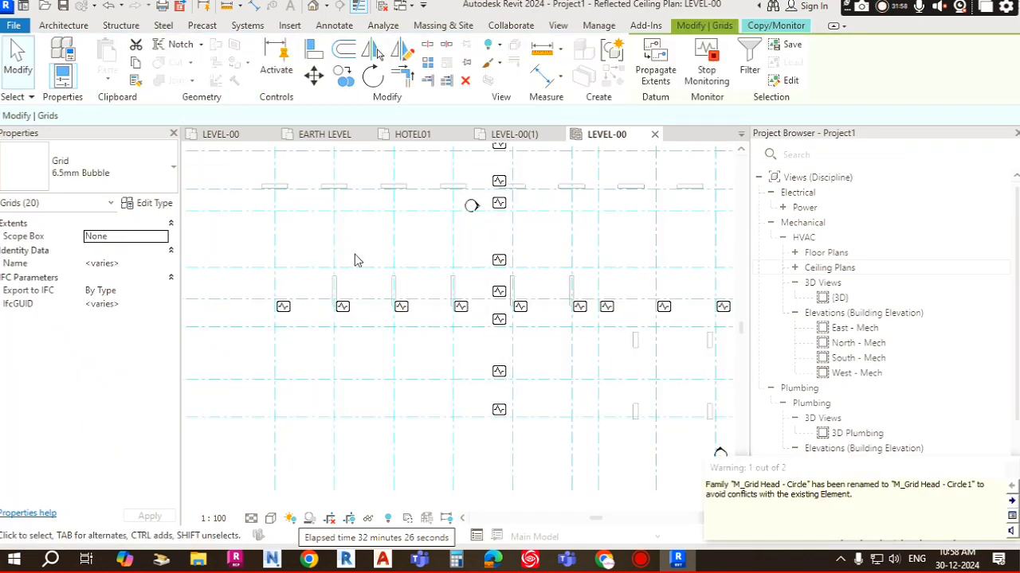
scroll(344, 257, down, 2)
scroll(295, 332, up, 1)
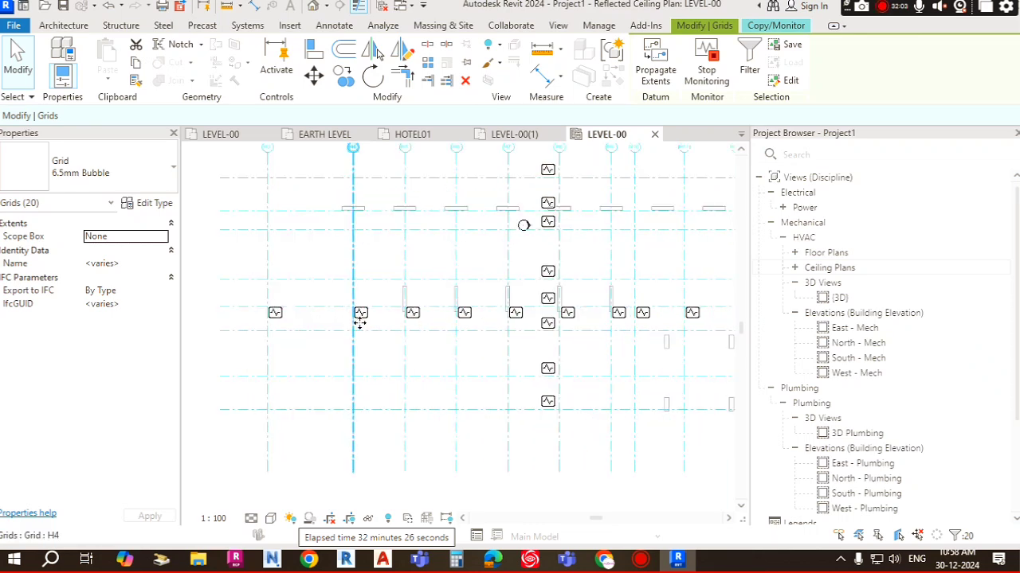
scroll(546, 261, down, 1)
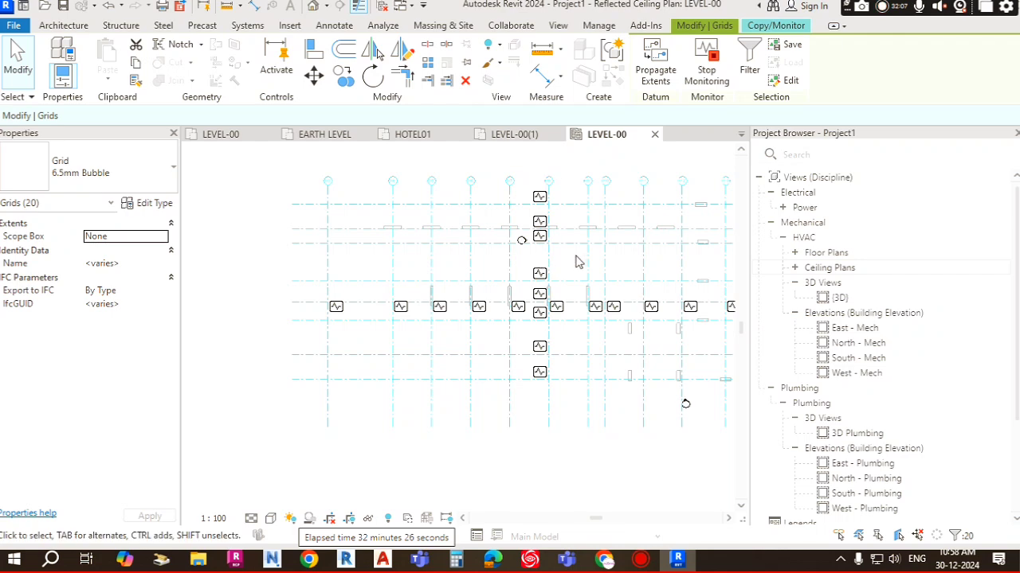
scroll(606, 260, up, 3)
scroll(481, 262, down, 4)
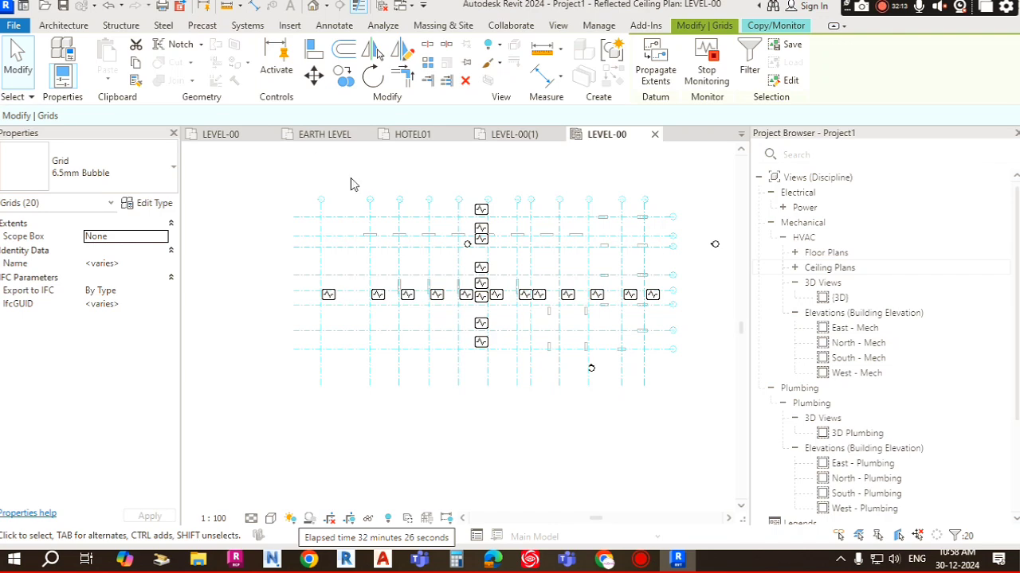
click(299, 186)
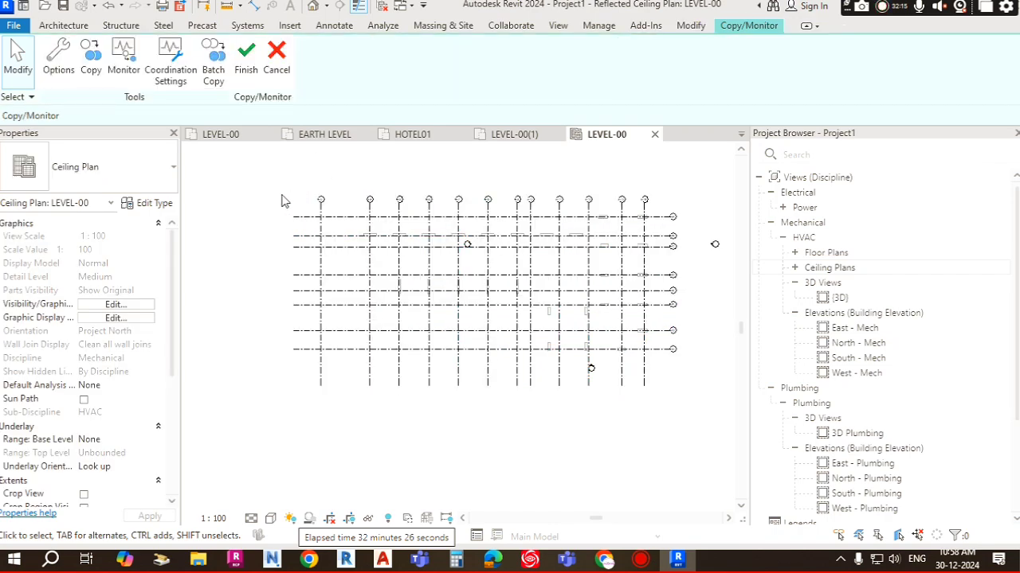
click(245, 64)
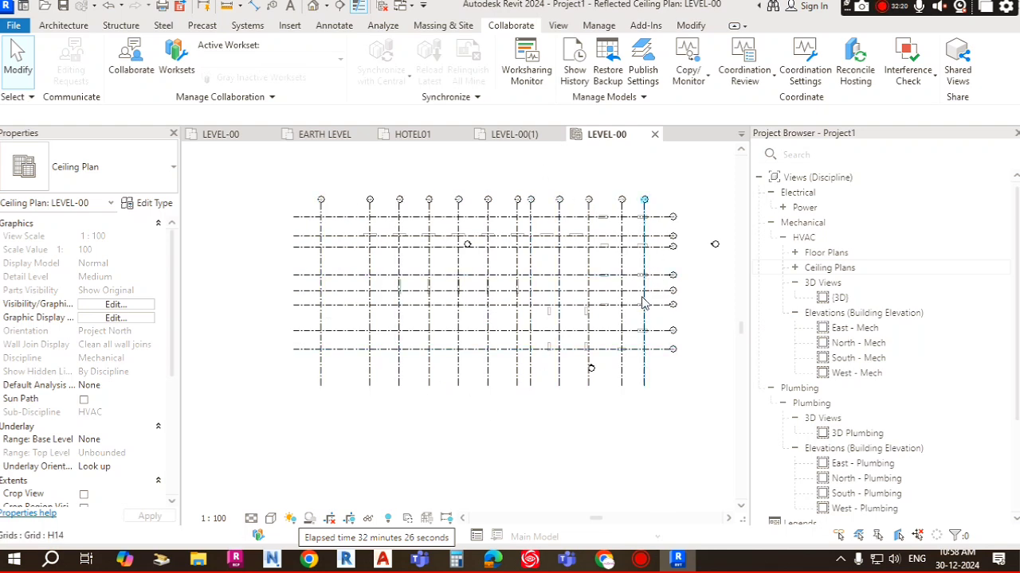
scroll(645, 255, up, 4)
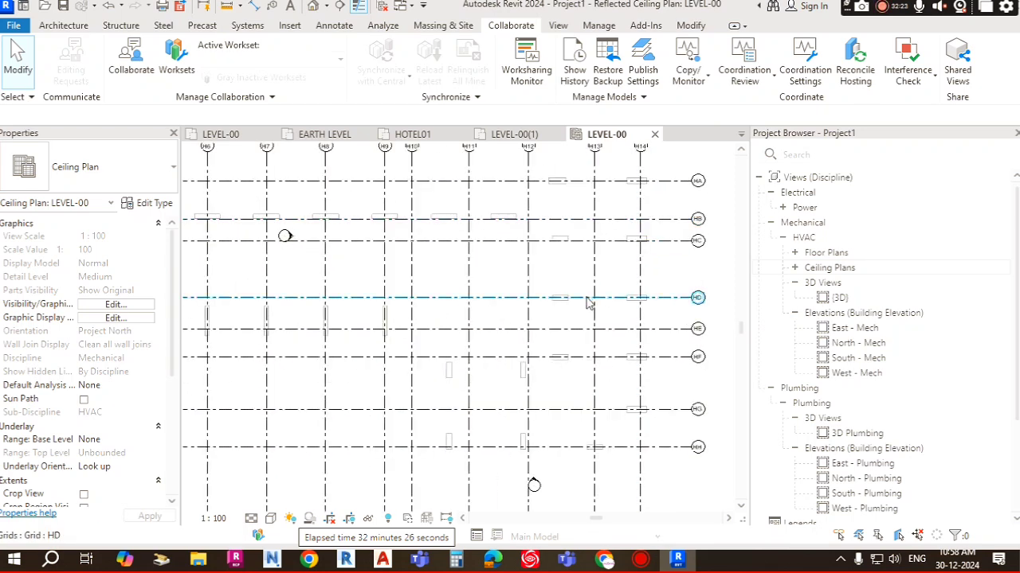
scroll(641, 203, down, 2)
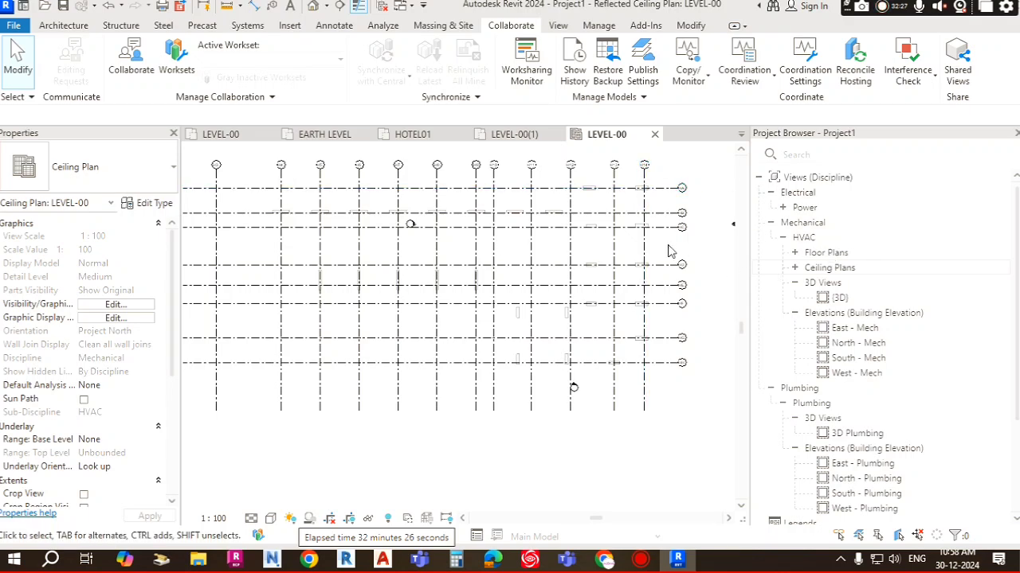
scroll(666, 251, down, 1)
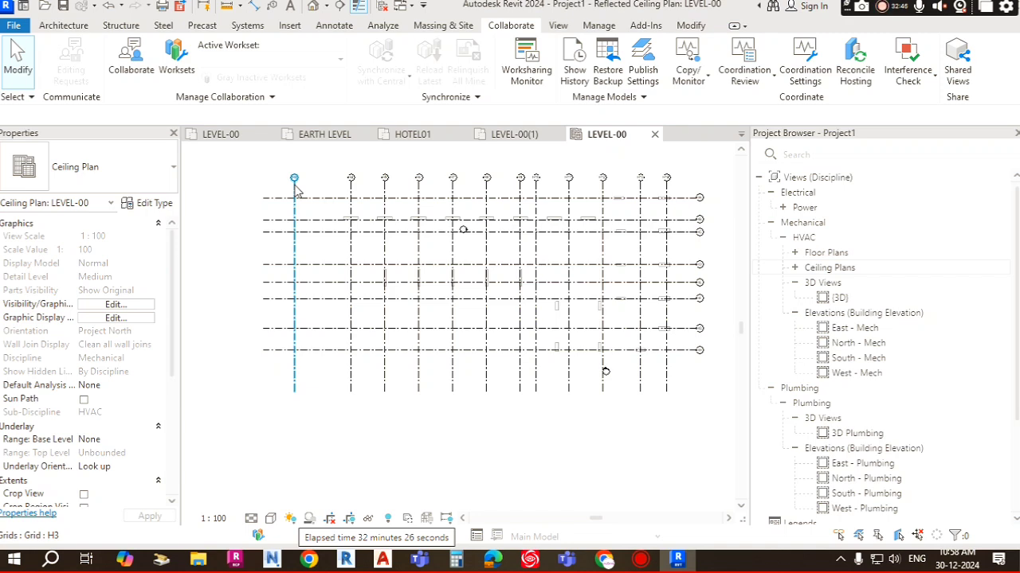
Step: Examine the copied grid heads and labels along the edges of the Level-00 ceiling plan
scroll(356, 206, up, 5)
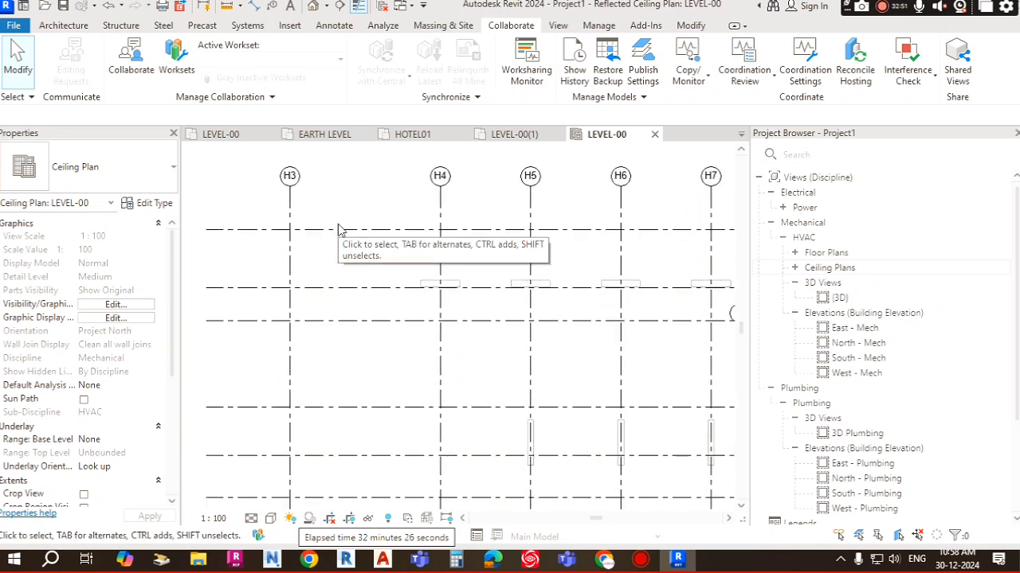
scroll(338, 229, down, 7)
scroll(478, 247, up, 3)
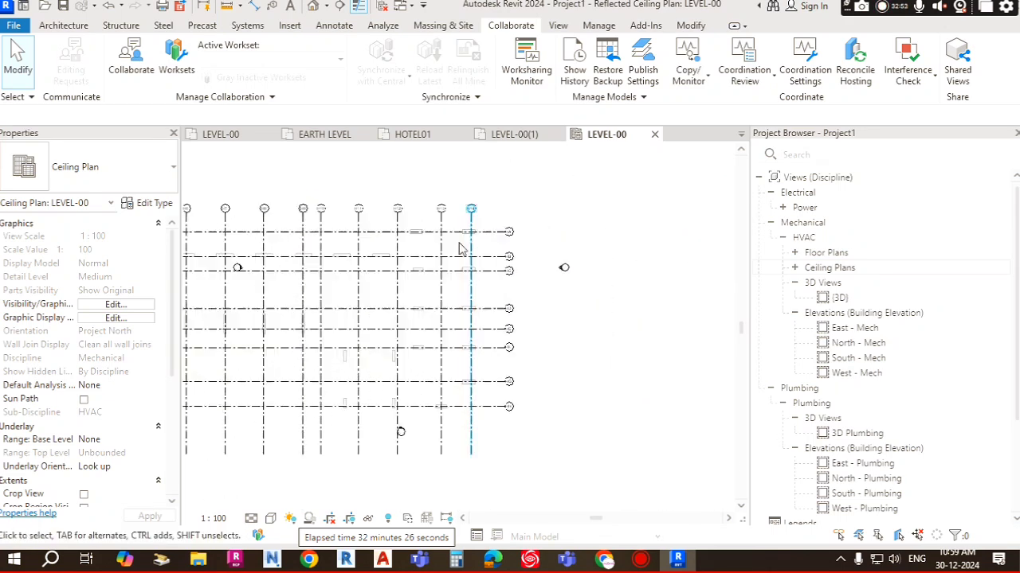
scroll(460, 250, up, 3)
middle_drag(453, 222, 552, 234)
scroll(476, 232, down, 5)
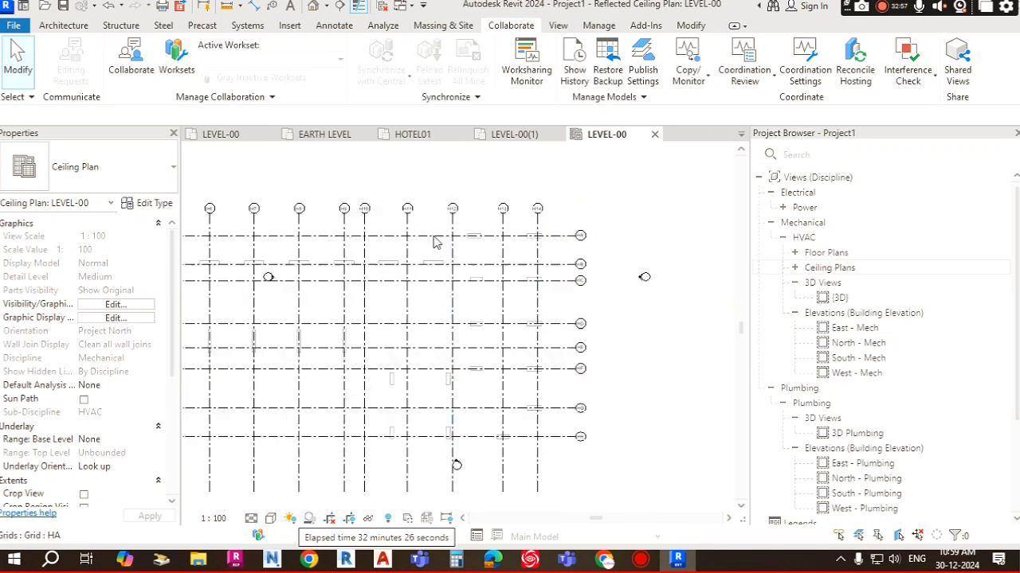
scroll(492, 265, up, 4)
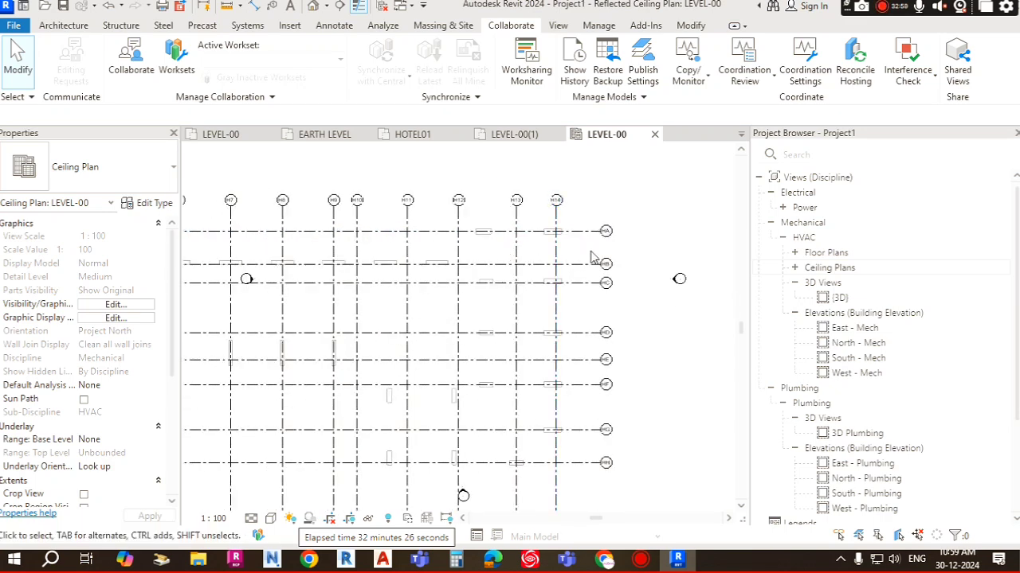
scroll(540, 211, down, 1)
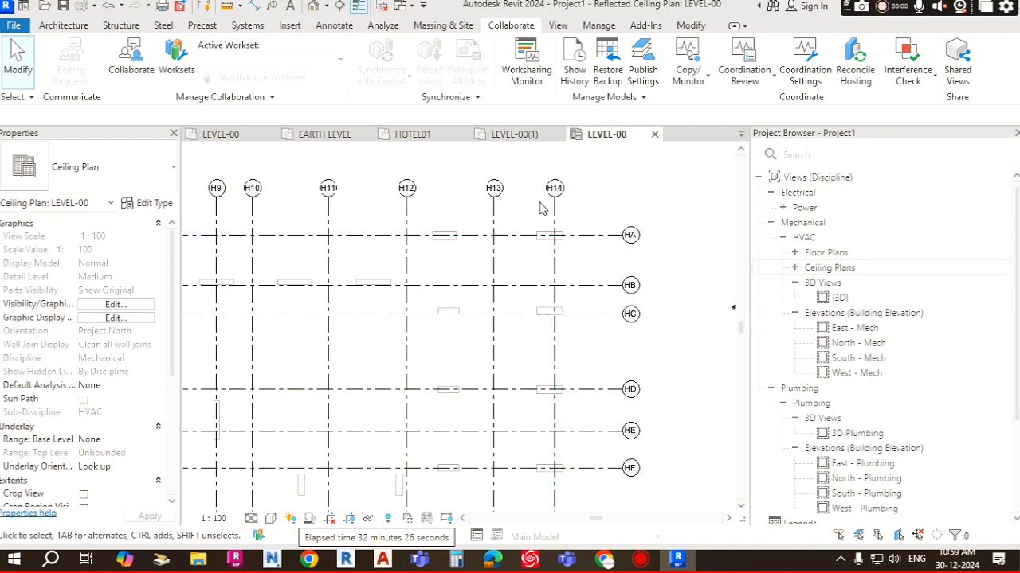
scroll(547, 239, down, 1)
scroll(546, 246, down, 4)
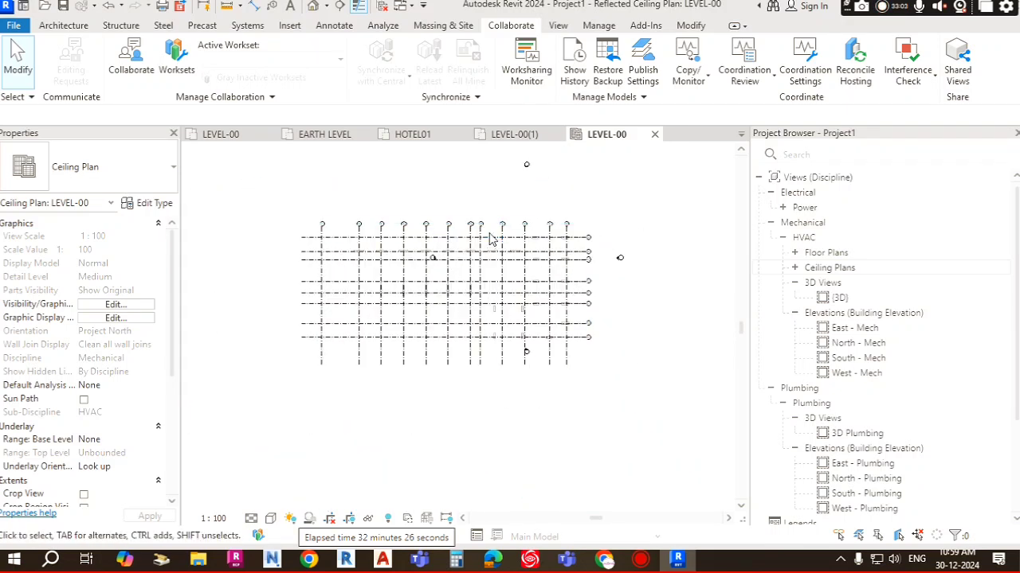
scroll(542, 275, up, 2)
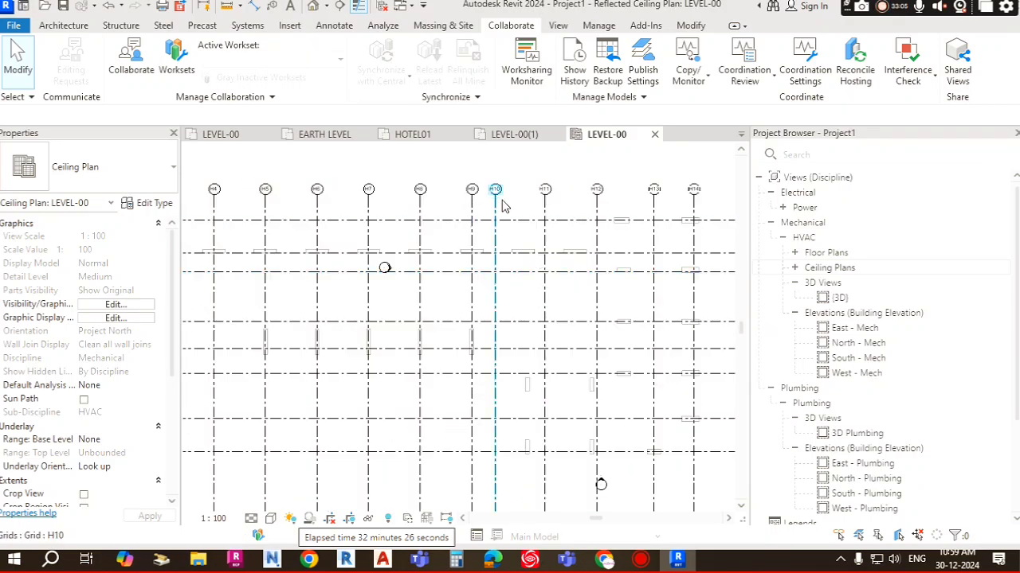
scroll(508, 206, down, 2)
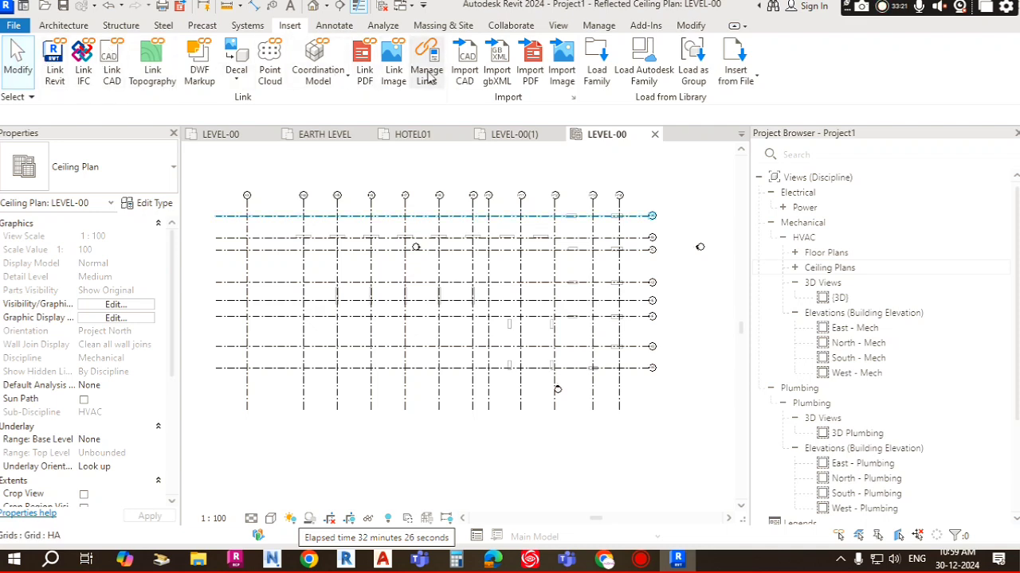
Step: Review the linked architectural model in the Manage Links dialog and close it
click(426, 59)
click(482, 143)
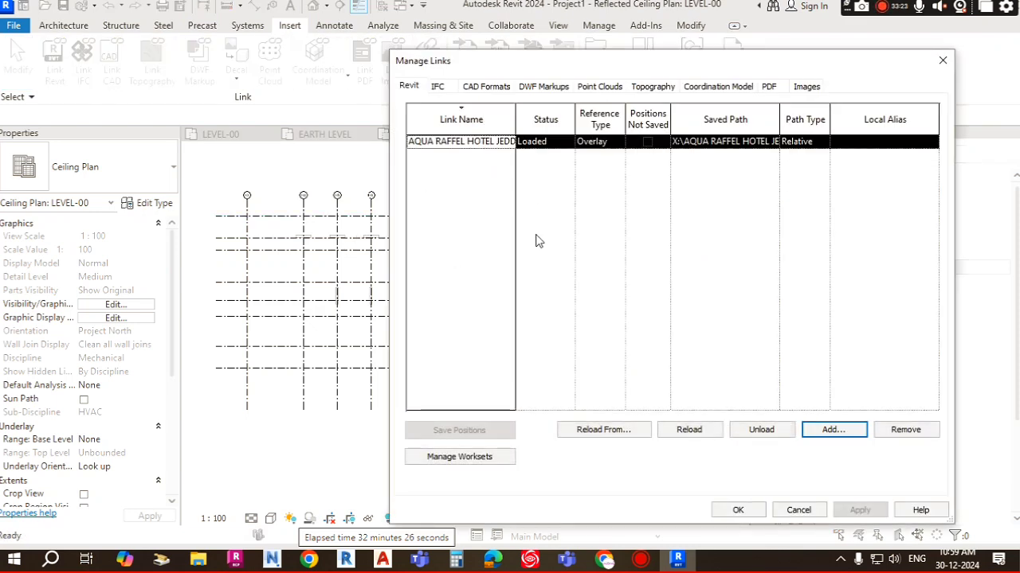
drag(657, 64, 598, 92)
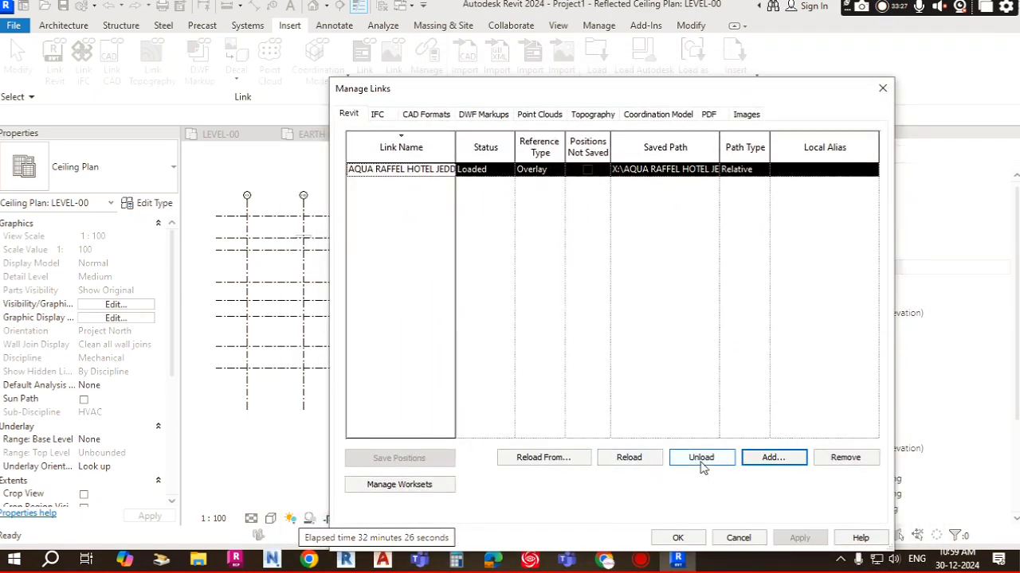
click(677, 538)
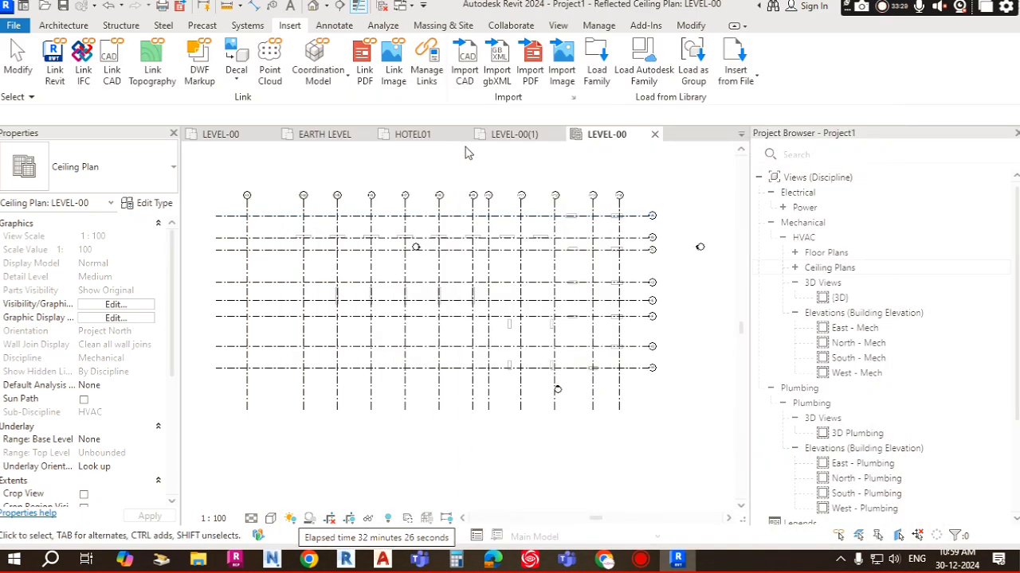
Step: Hide the linked architectural model in the Mechanical Ceiling view template's Revit Links visibility overrides
scroll(131, 419, down, 4)
click(128, 455)
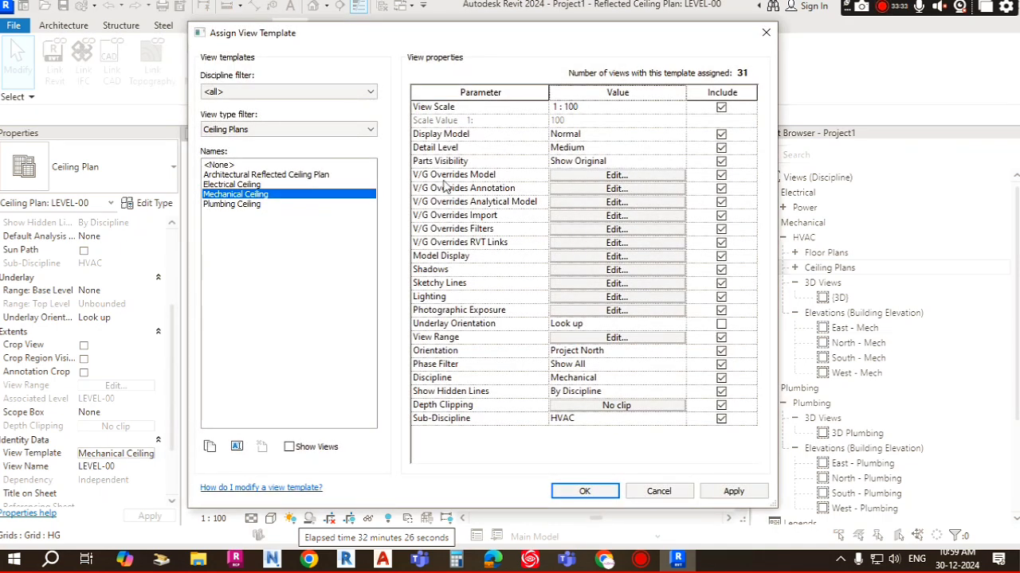
click(611, 177)
click(854, 67)
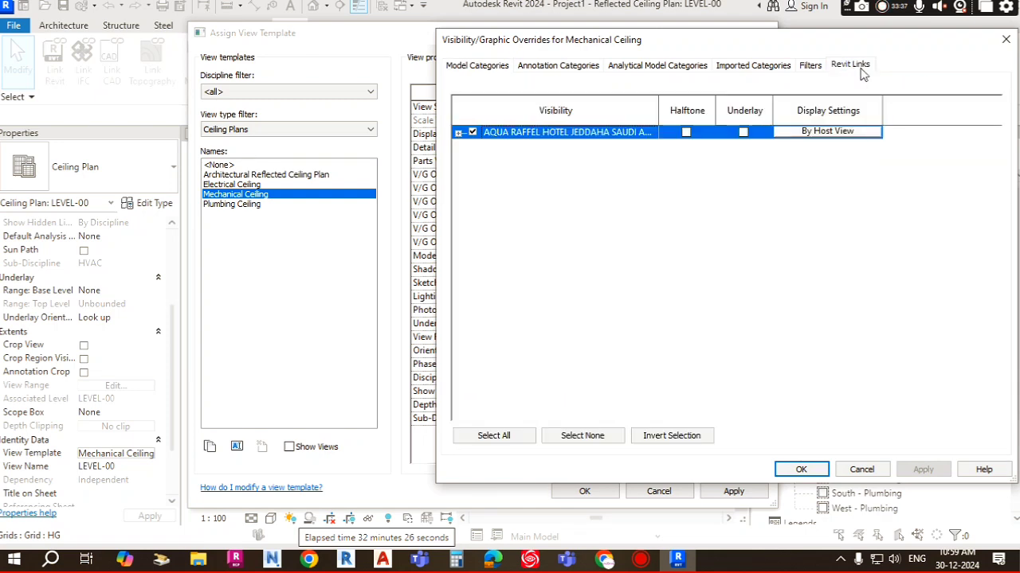
click(472, 133)
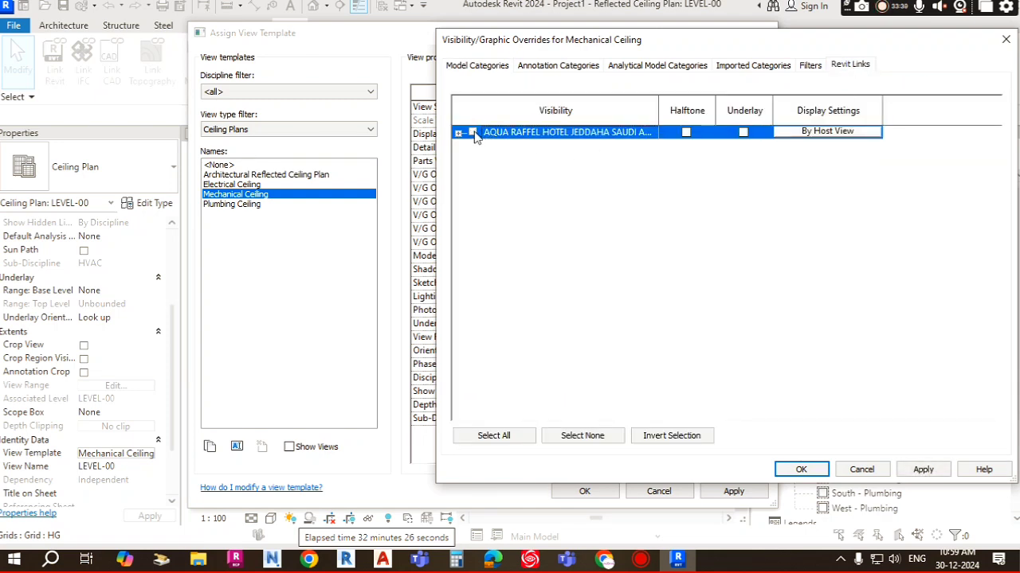
click(806, 470)
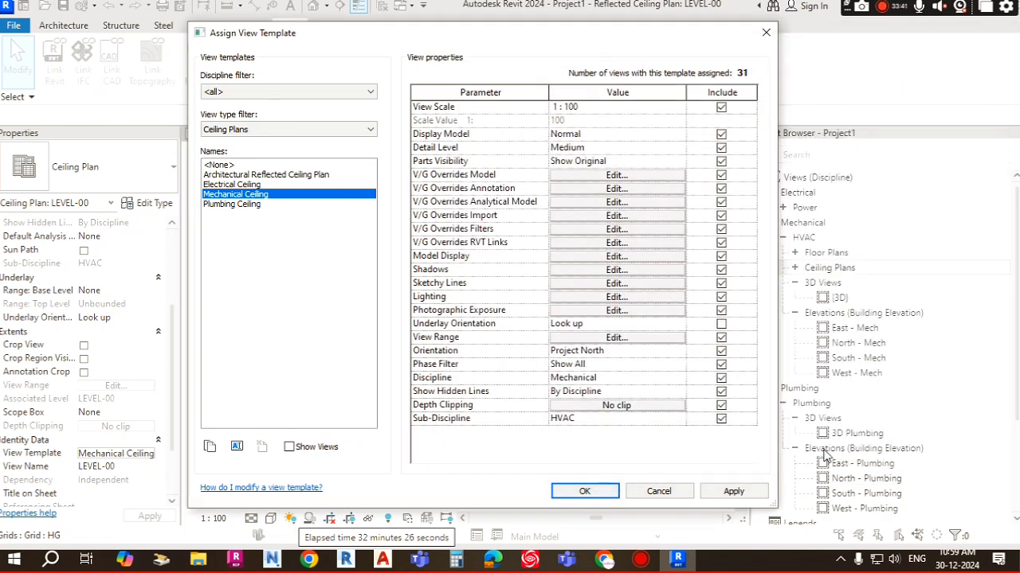
click(584, 491)
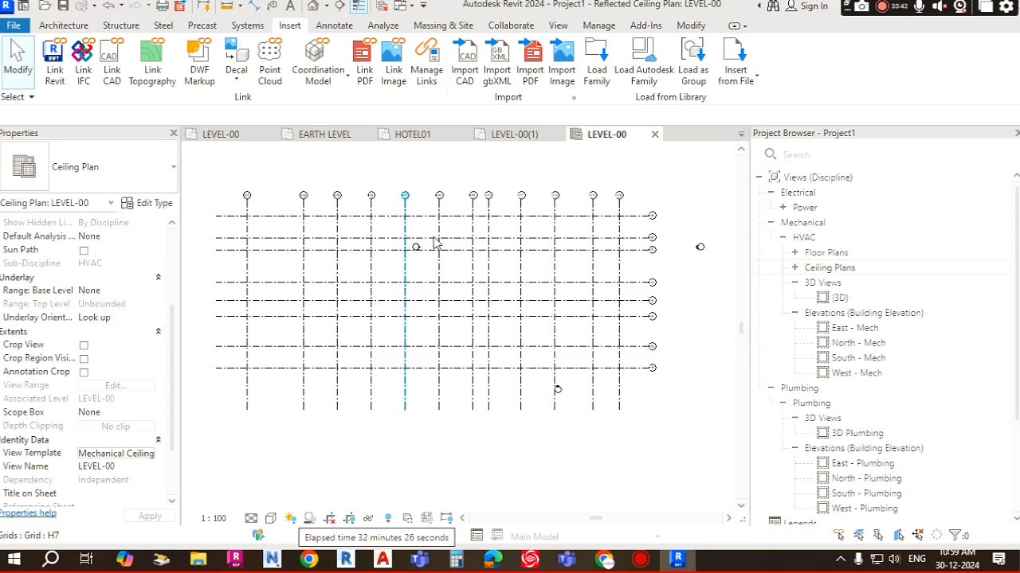
Step: Window-select all the copied vertical grids in the ceiling plan to inspect them, then pick grid HA
scroll(454, 270, up, 3)
scroll(578, 256, down, 2)
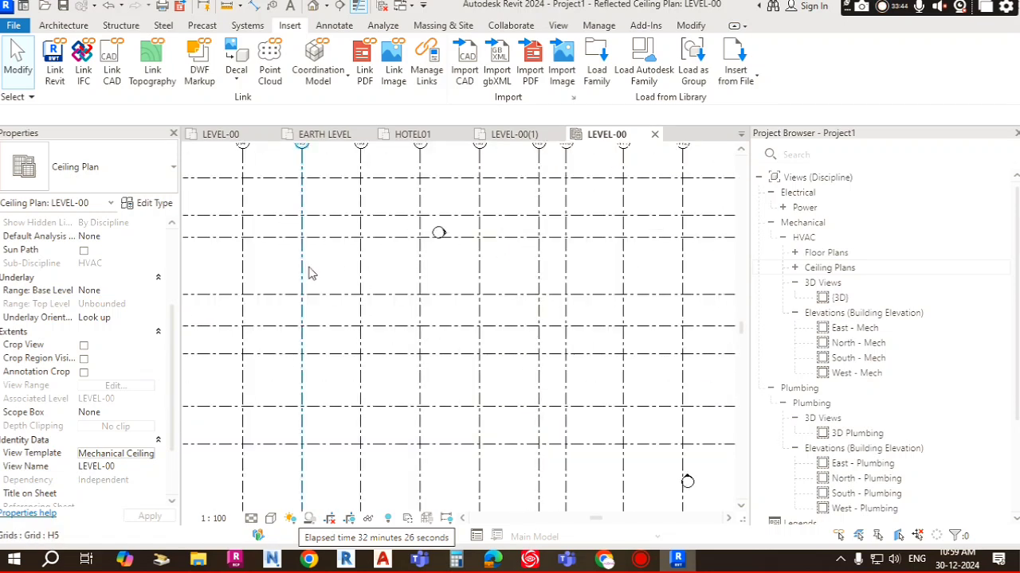
middle_drag(327, 264, 454, 319)
middle_drag(452, 255, 328, 236)
scroll(328, 236, down, 3)
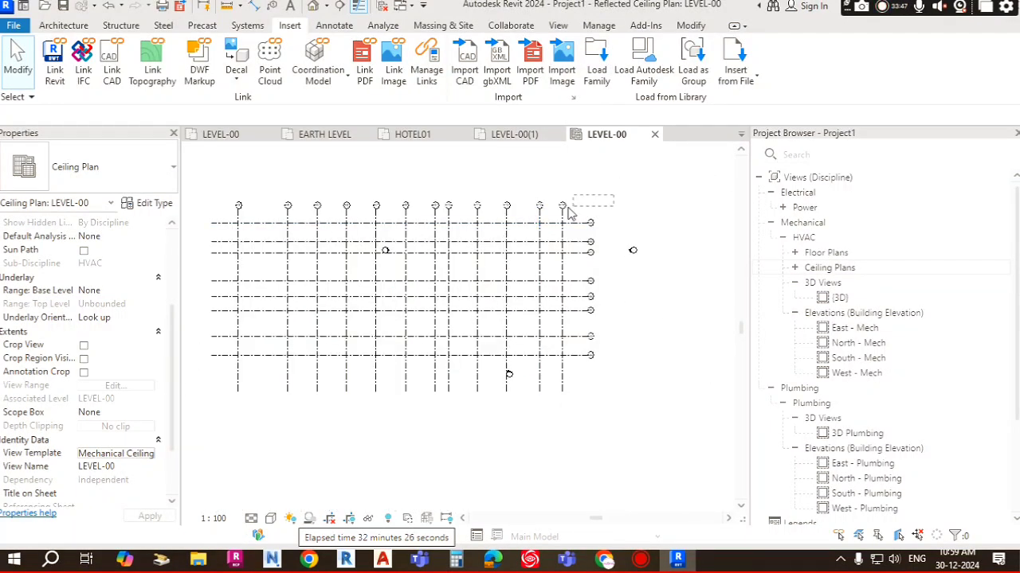
drag(610, 208, 227, 215)
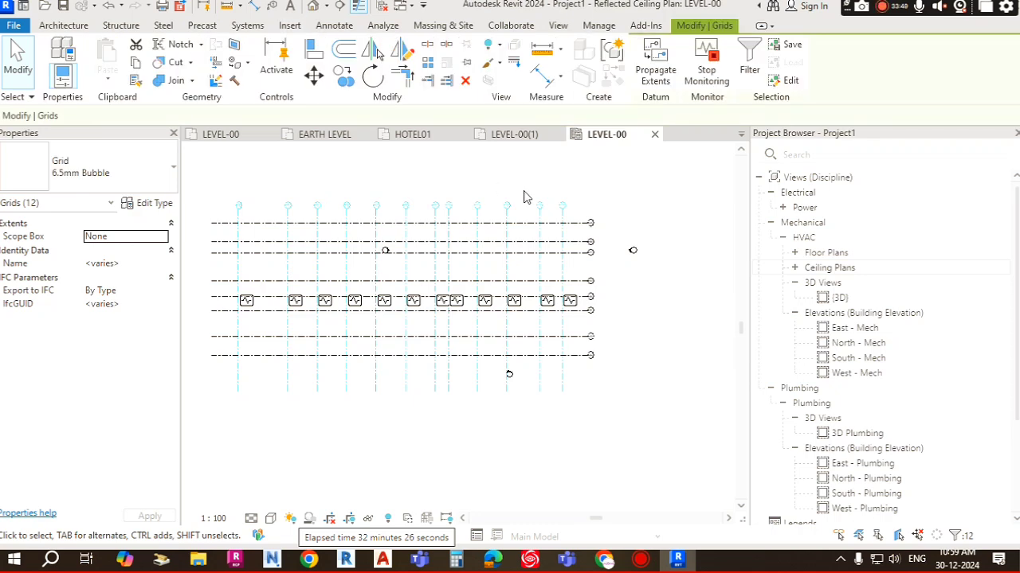
click(615, 211)
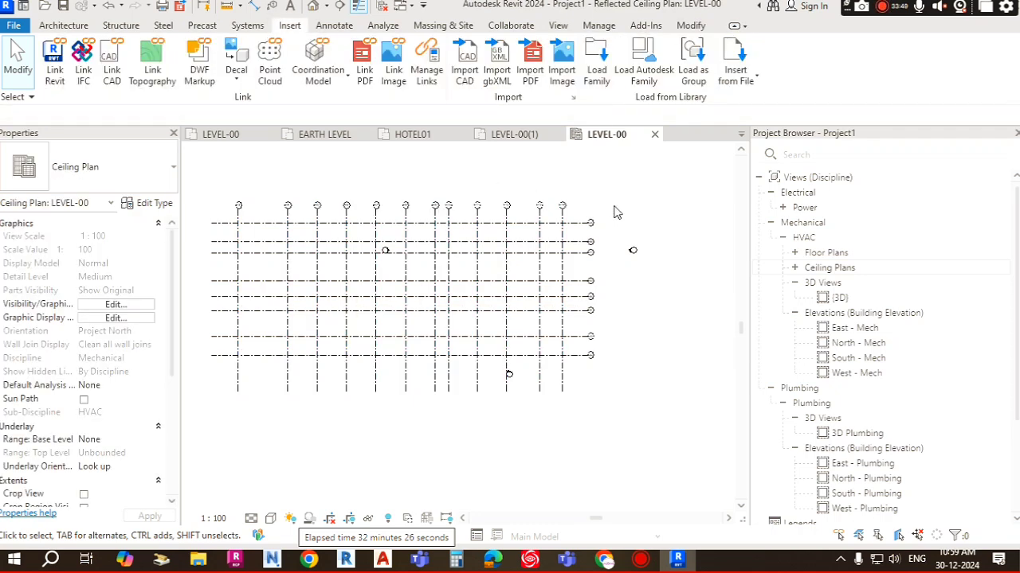
click(577, 224)
scroll(440, 215, up, 2)
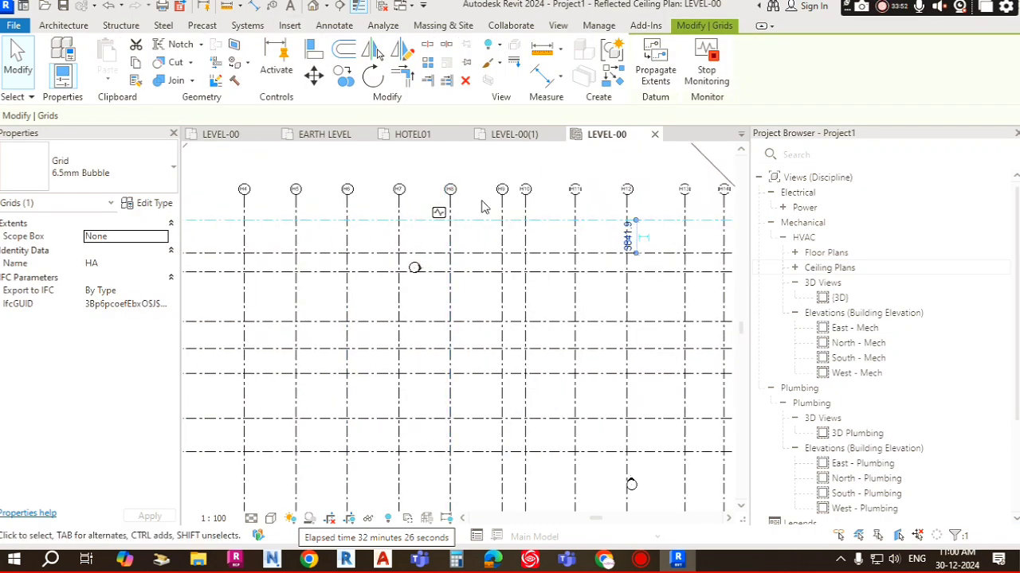
Step: Inspect individual grids HA, H14 and H12 for their extents and monitoring controls, then clear the selection
click(471, 228)
click(440, 215)
click(462, 216)
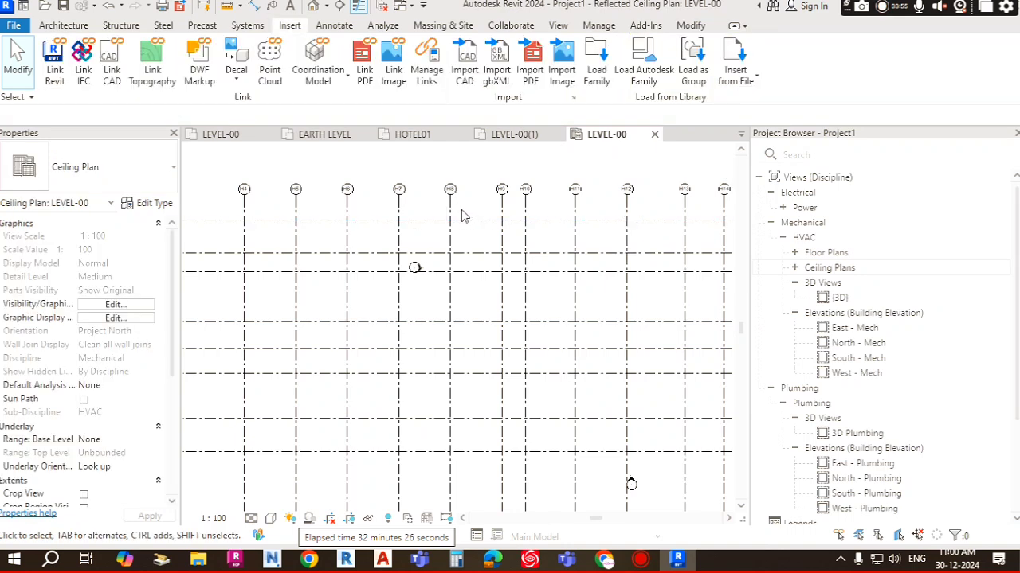
click(439, 218)
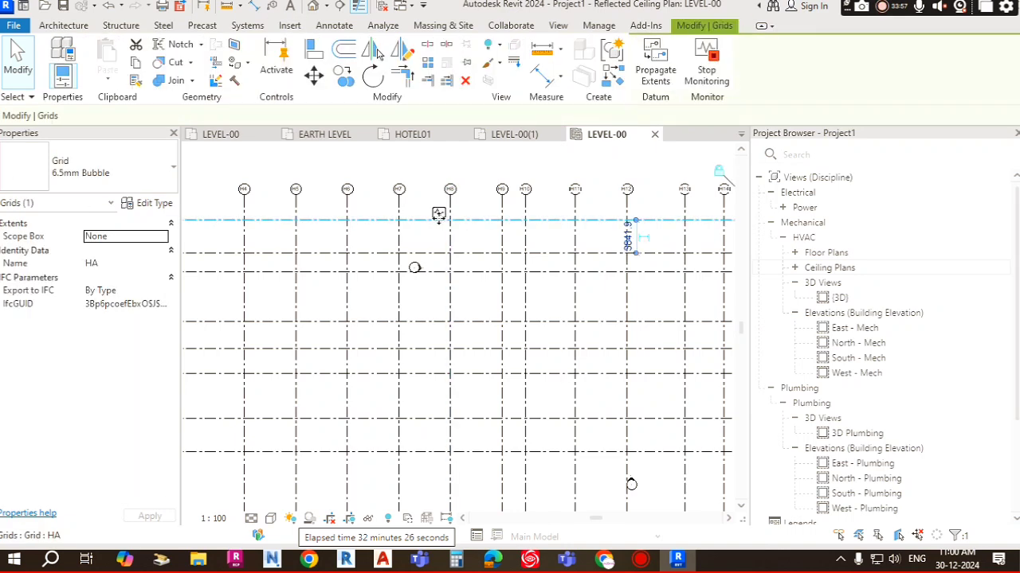
scroll(439, 220, down, 3)
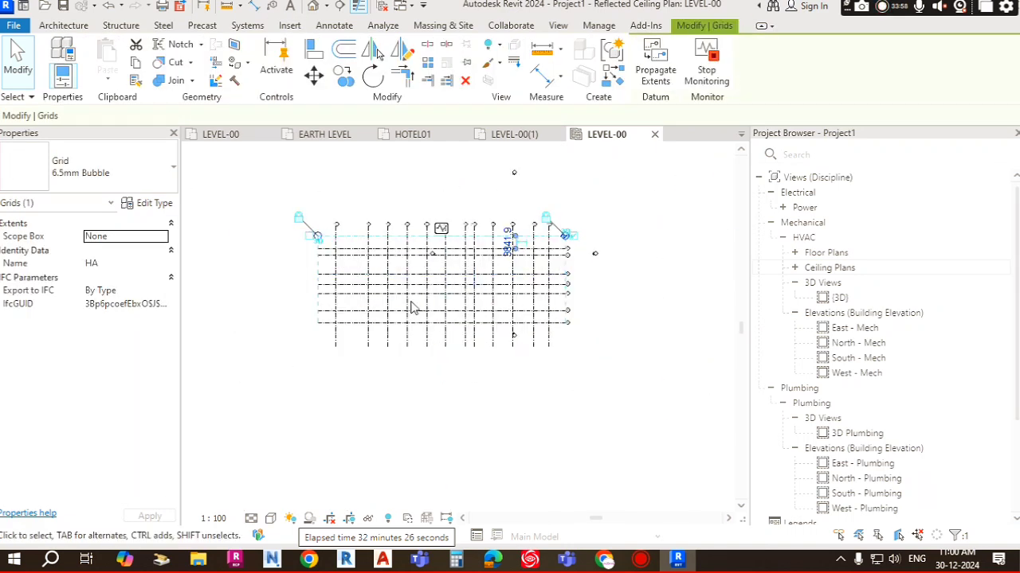
click(489, 304)
scroll(488, 305, up, 2)
scroll(549, 362, up, 3)
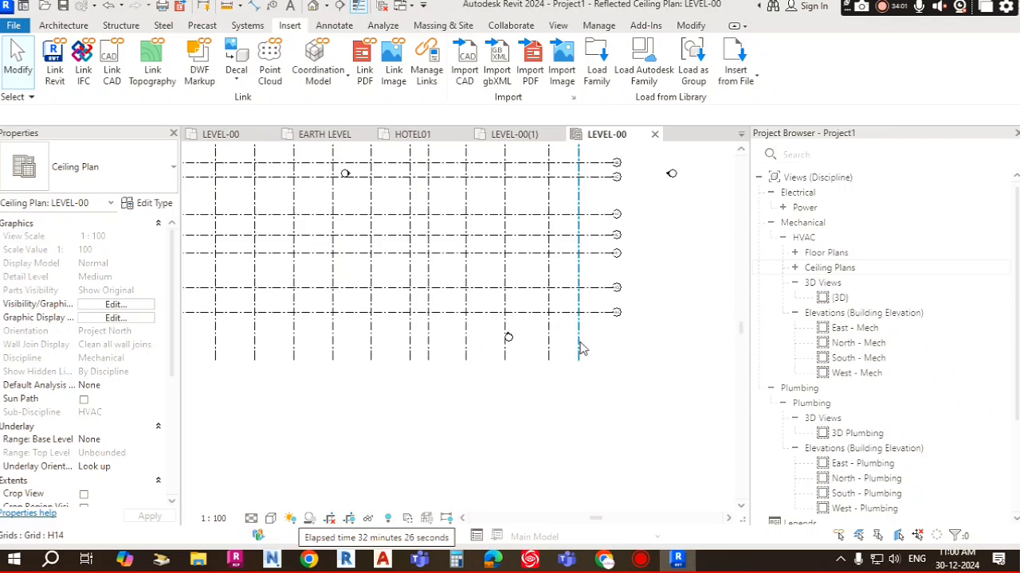
click(580, 348)
key(Escape)
click(506, 354)
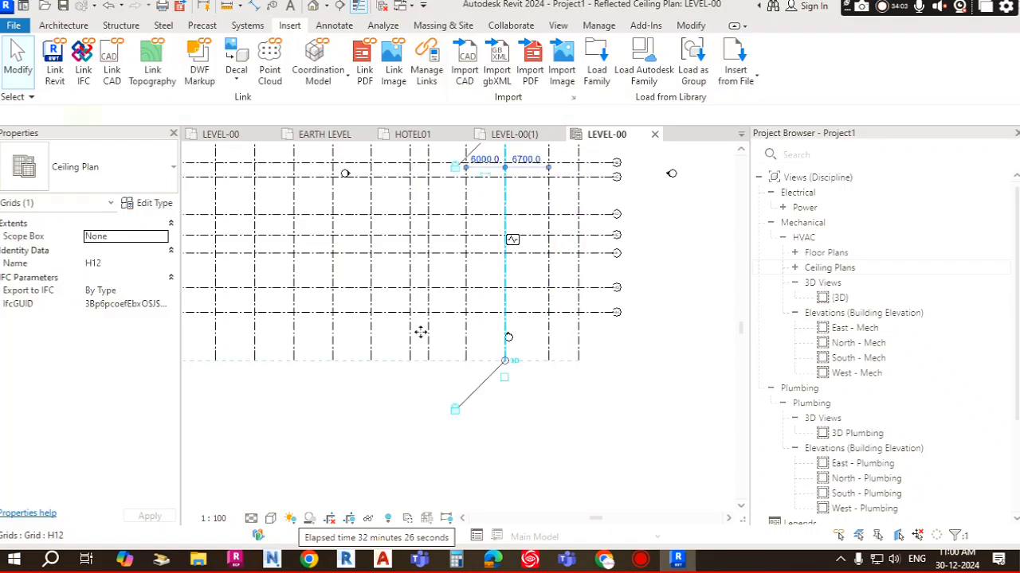
click(422, 331)
Step: Select grid H13 and window-select the grid heads to check their extents, then clear the selection
scroll(427, 320, down, 5)
middle_drag(552, 220, 556, 236)
scroll(510, 241, up, 3)
middle_drag(506, 310, 527, 295)
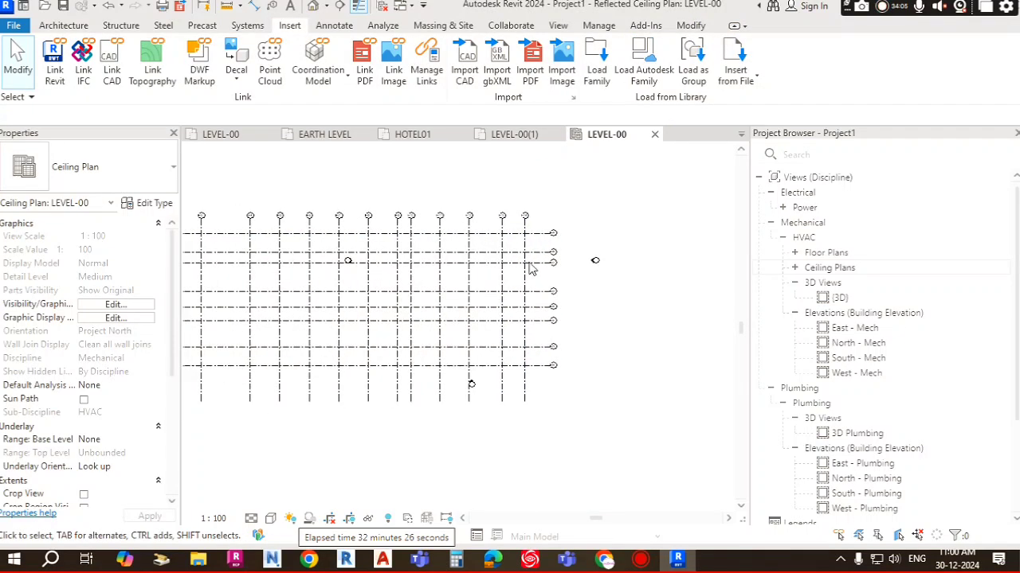
scroll(527, 233, up, 1)
click(526, 229)
click(503, 231)
click(500, 230)
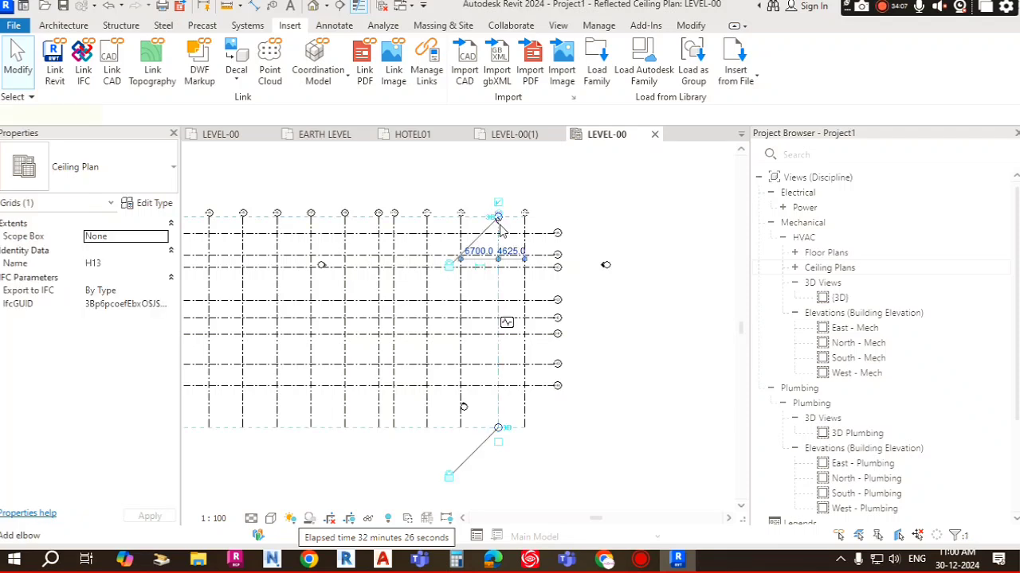
key(Escape)
scroll(505, 230, down, 2)
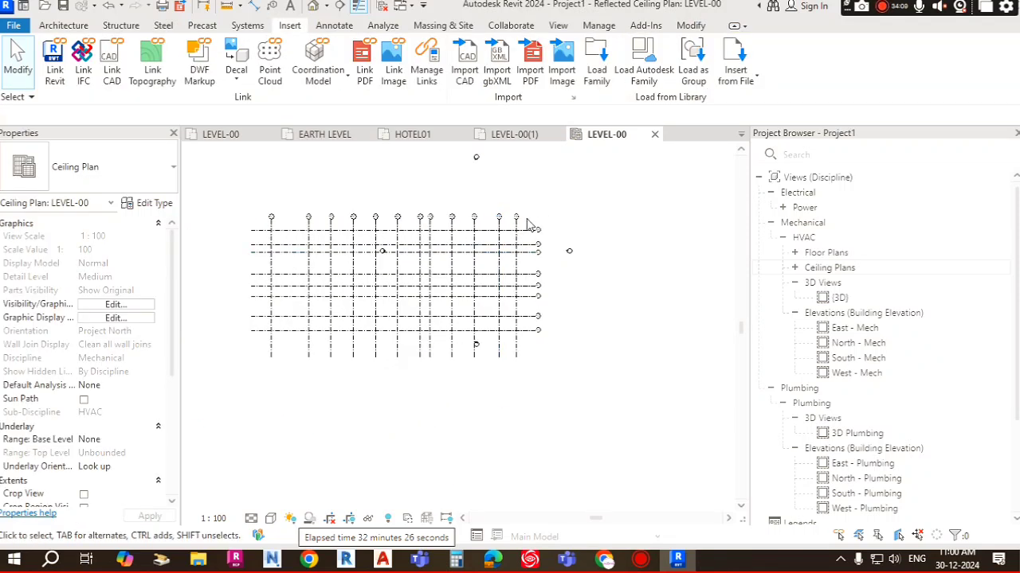
scroll(334, 287, up, 2)
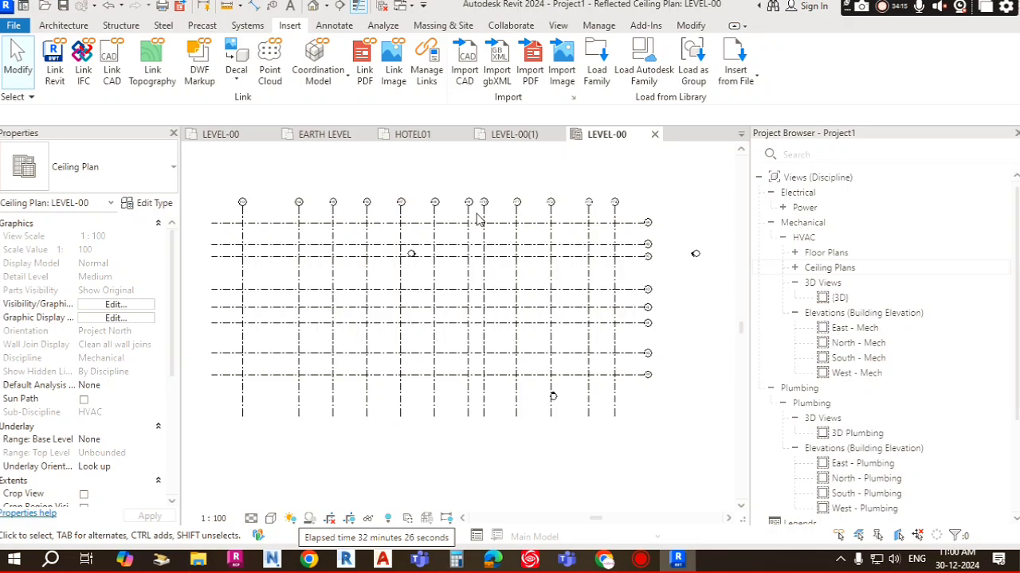
drag(652, 214, 227, 191)
key(Escape)
Step: Open the mechanical HVAC floor plans footing level(1) and HOTEL01(1) and examine the grids in HOTEL01(1)
click(794, 253)
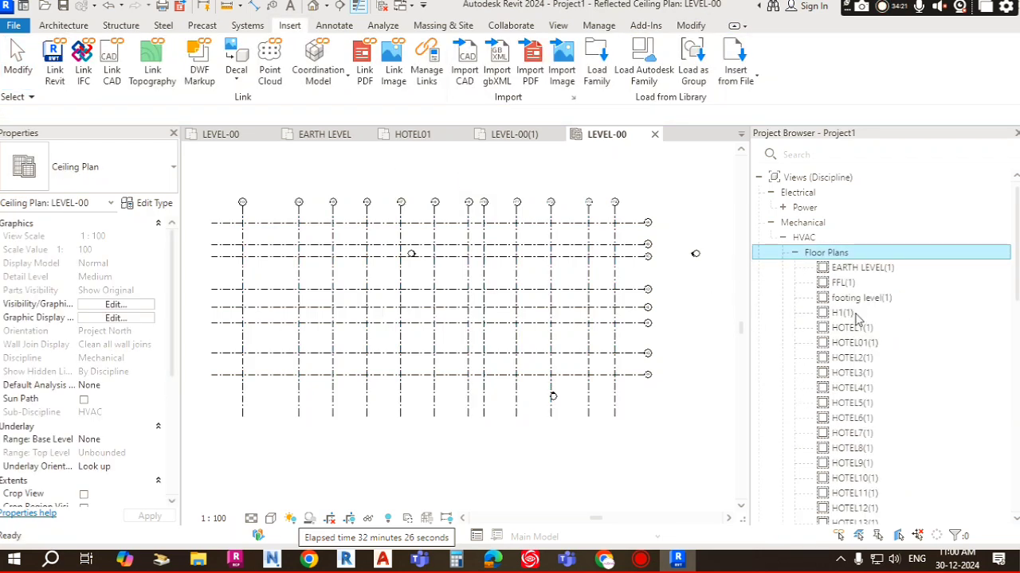
double_click(858, 299)
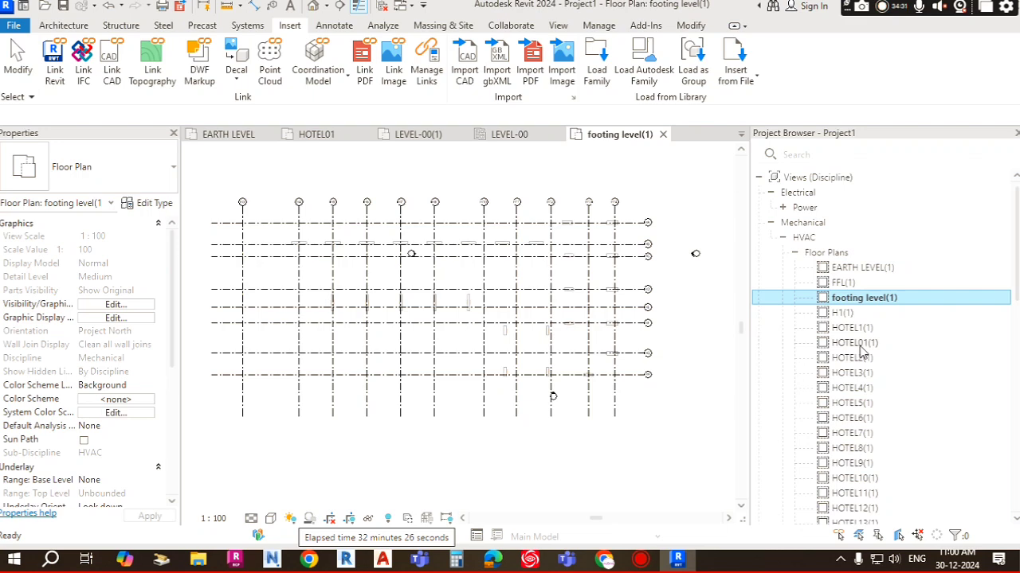
click(858, 343)
double_click(859, 344)
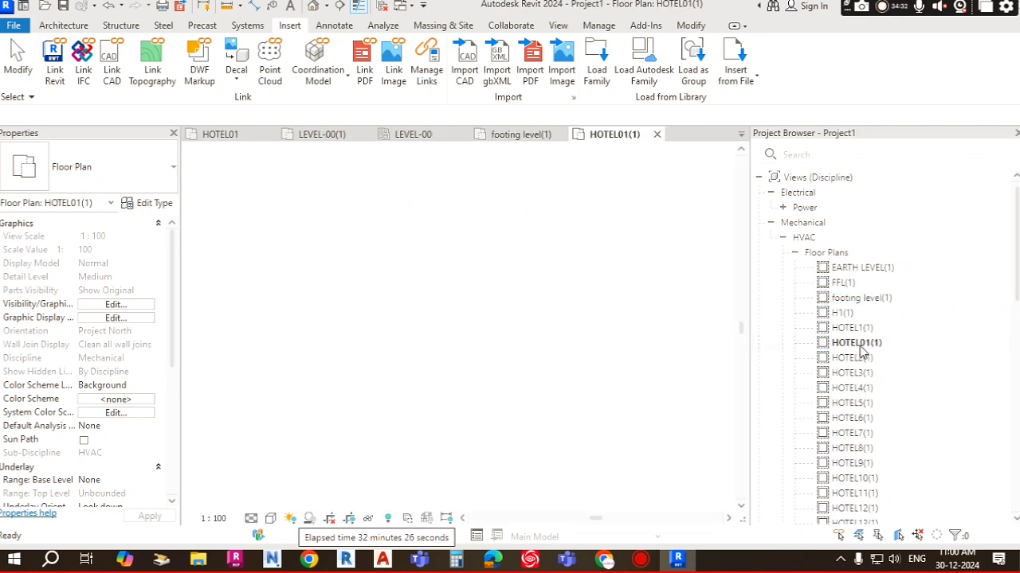
scroll(355, 249, down, 4)
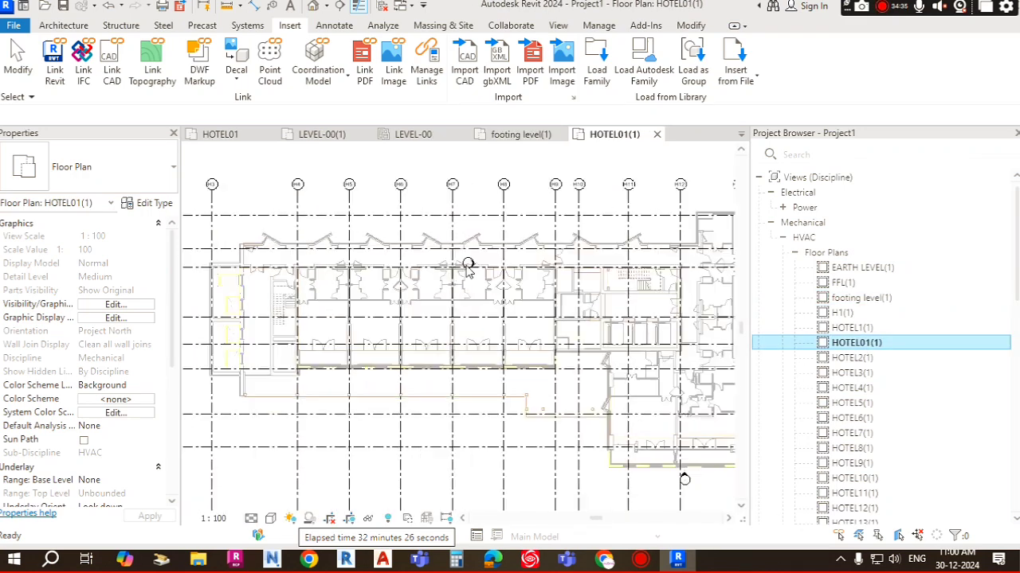
click(582, 246)
scroll(633, 213, up, 3)
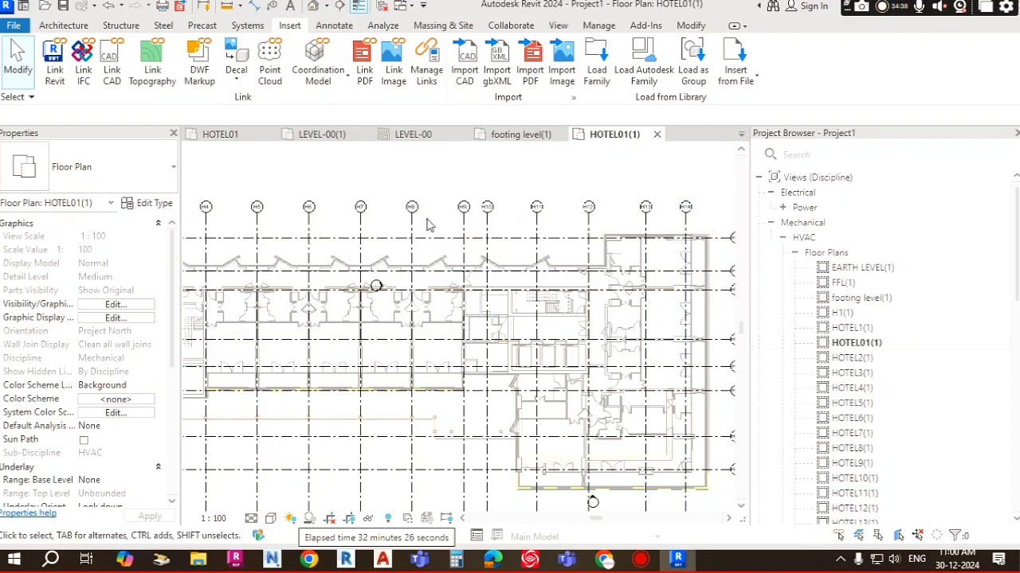
Step: Zoom out in HOTEL01(1) and select the linked architectural model to inspect it, then clear the selection
scroll(427, 224, down, 3)
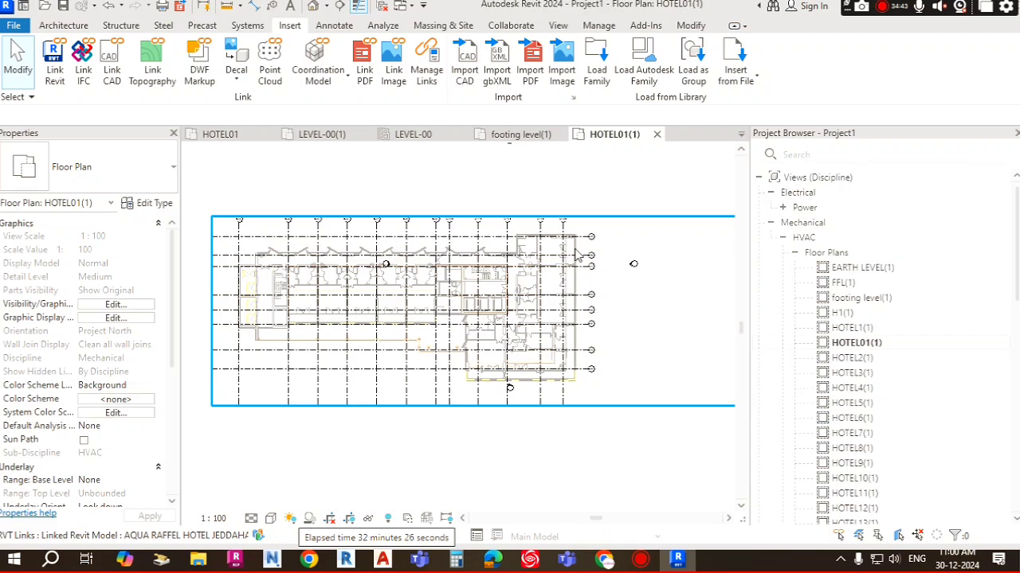
click(575, 252)
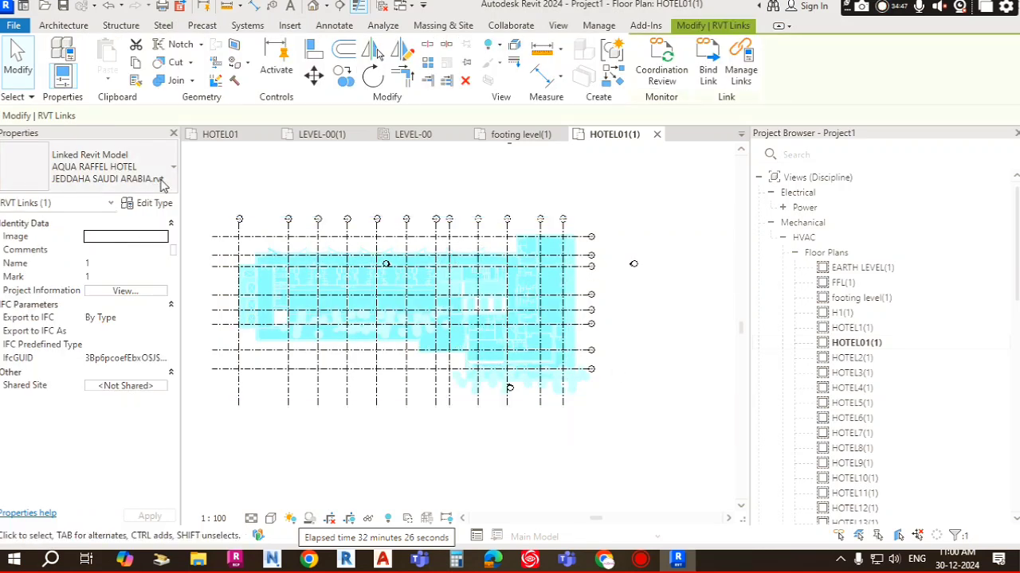
key(Escape)
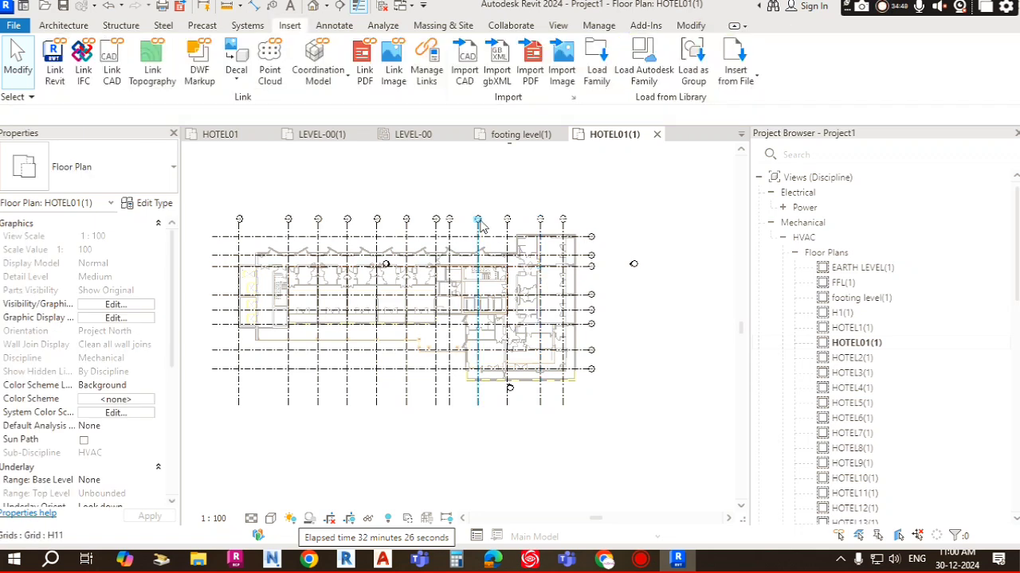
scroll(494, 214, down, 1)
scroll(446, 203, down, 2)
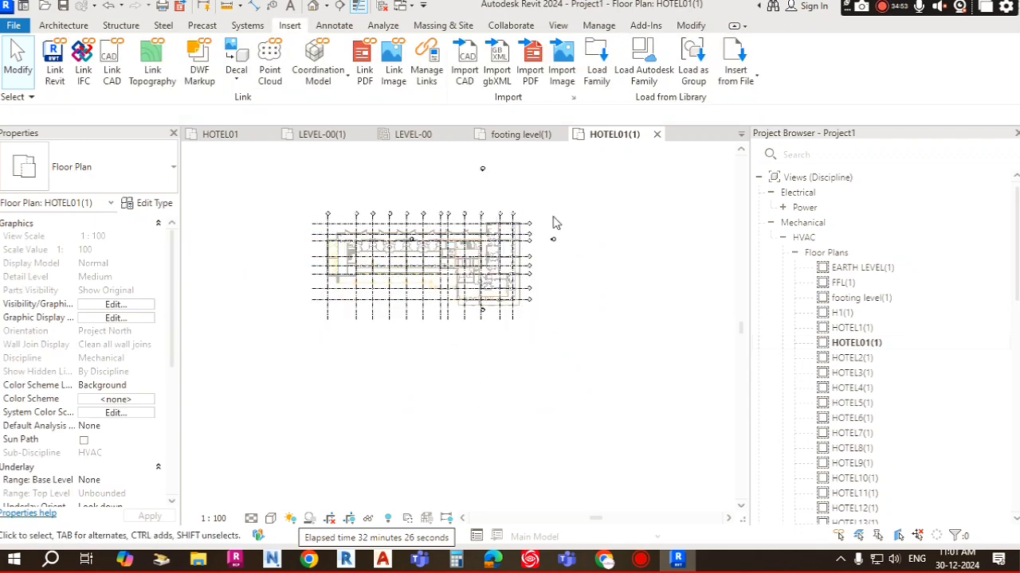
Step: Open the default 3D view and dismiss the save reminder
click(568, 30)
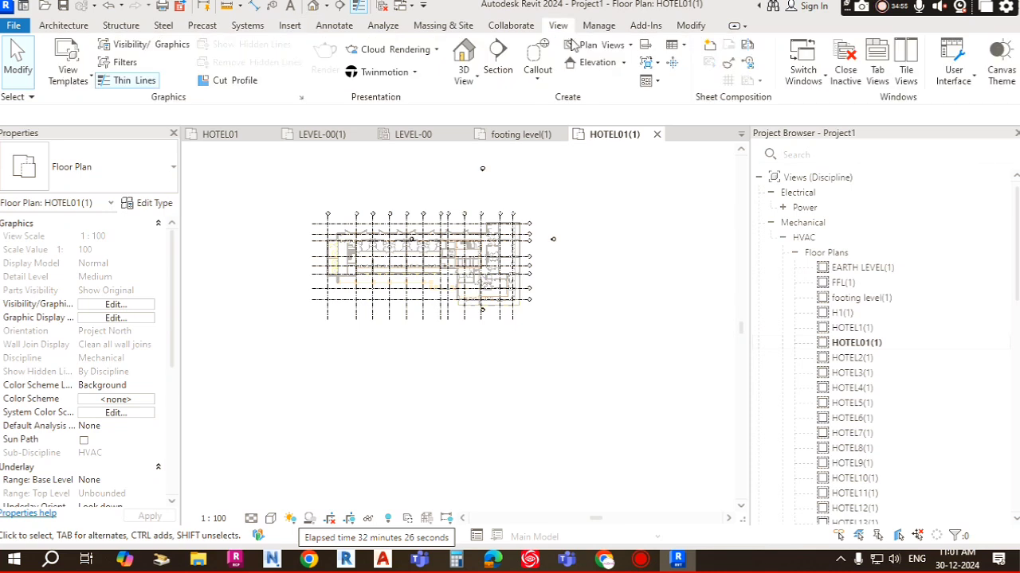
click(465, 80)
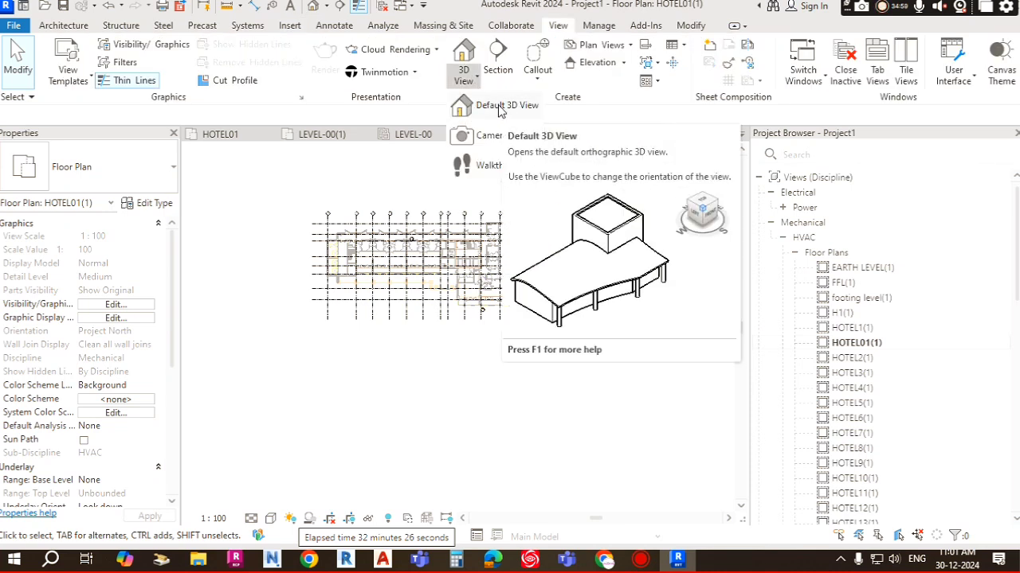
click(499, 108)
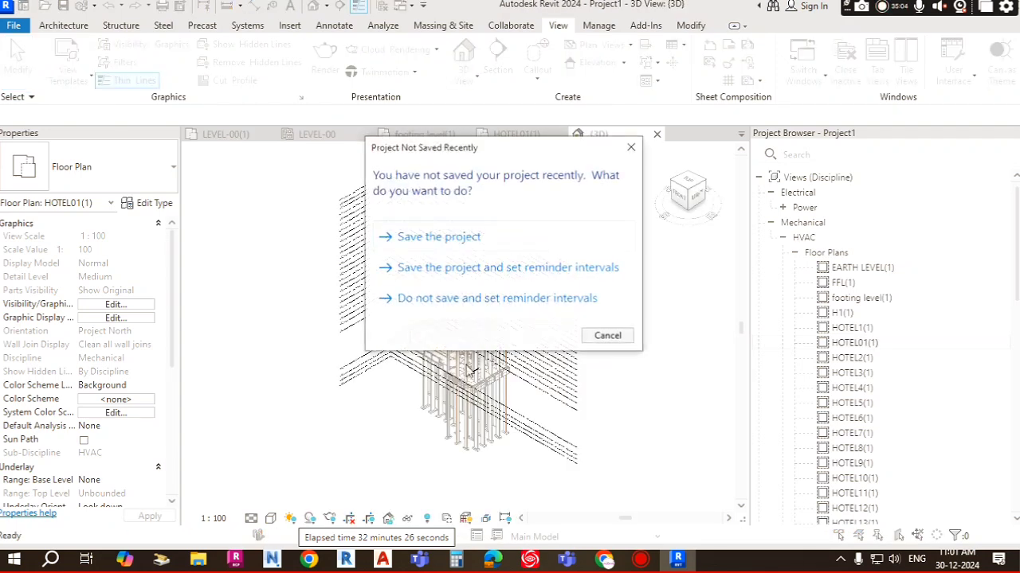
click(618, 337)
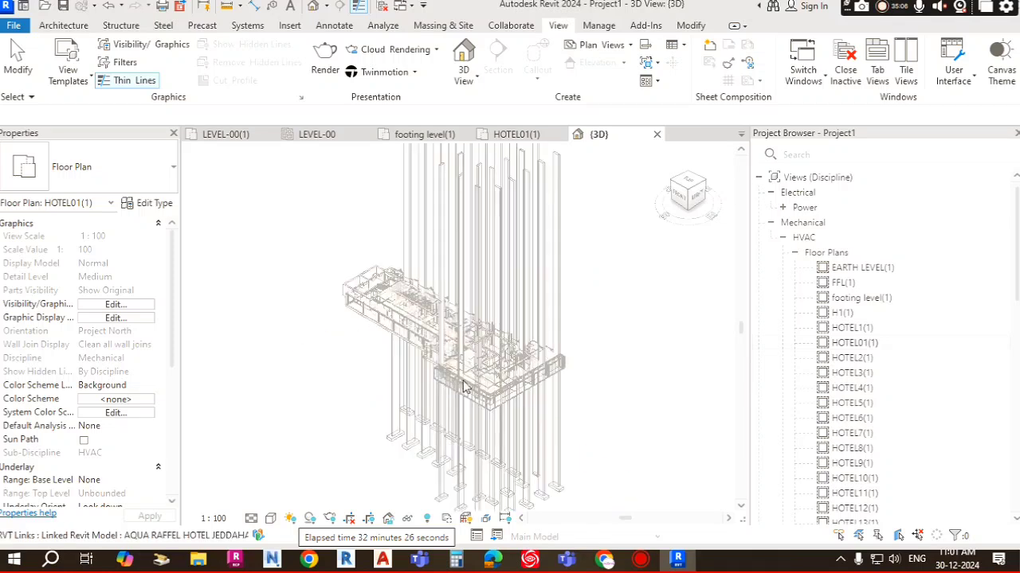
Step: Set the 3D view's discipline to Coordination
scroll(466, 388, up, 6)
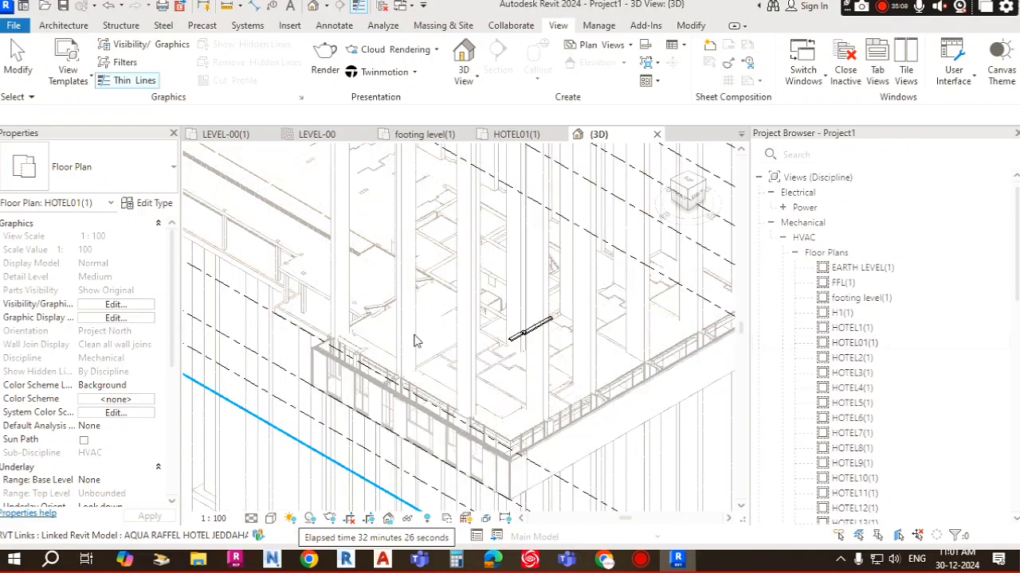
scroll(414, 341, down, 8)
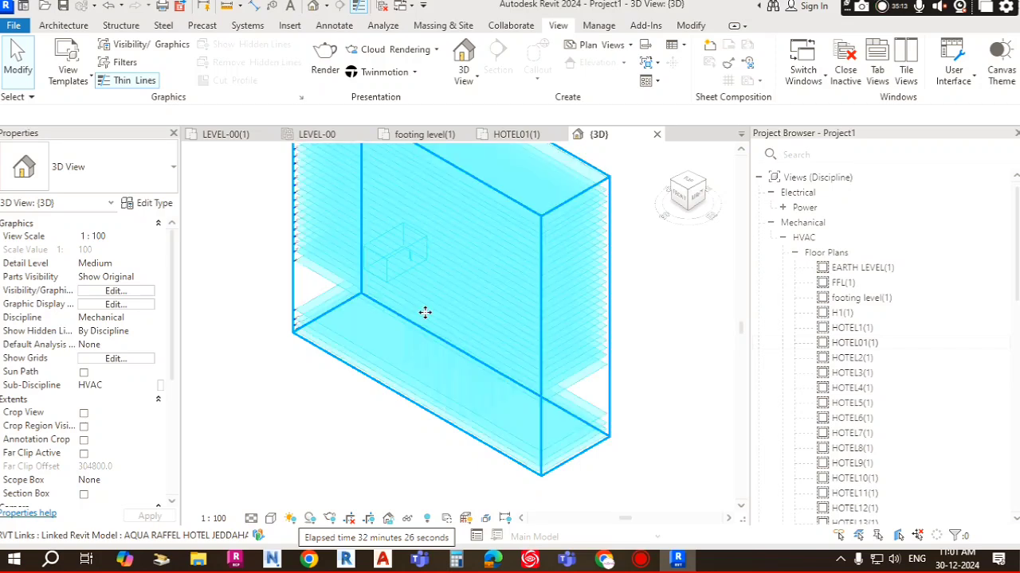
scroll(429, 320, up, 3)
scroll(491, 279, up, 2)
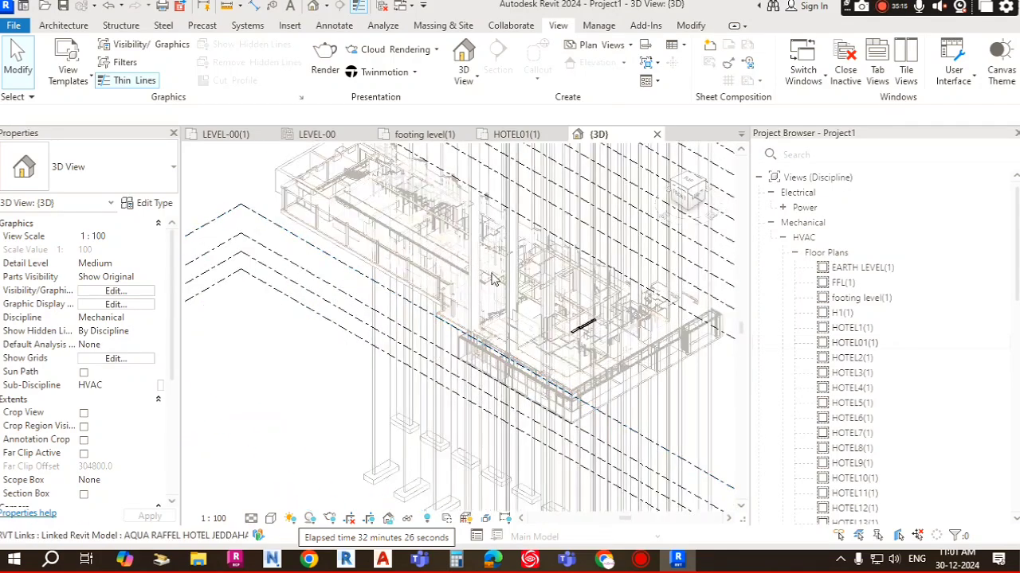
scroll(488, 273, up, 2)
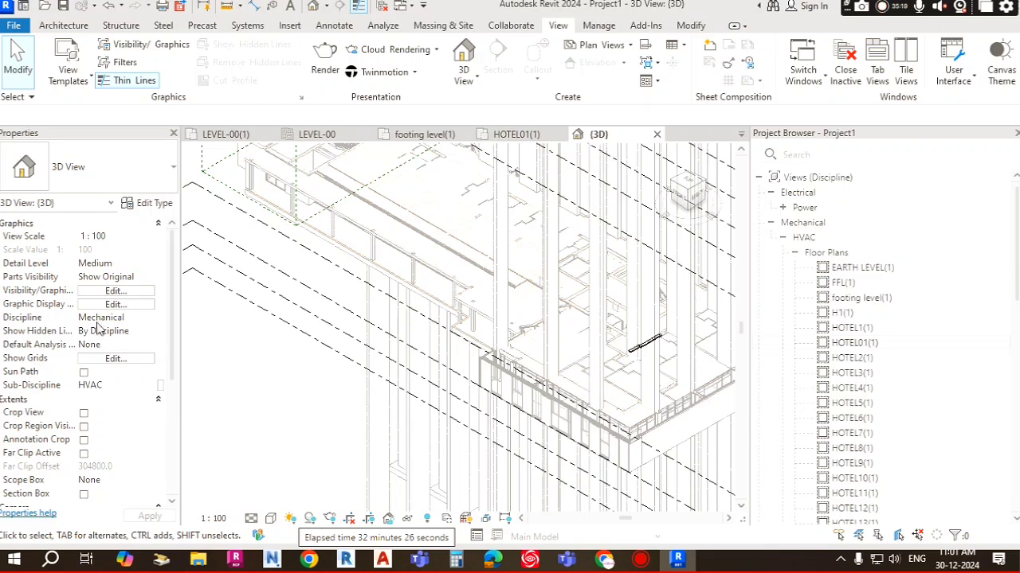
scroll(119, 327, down, 1)
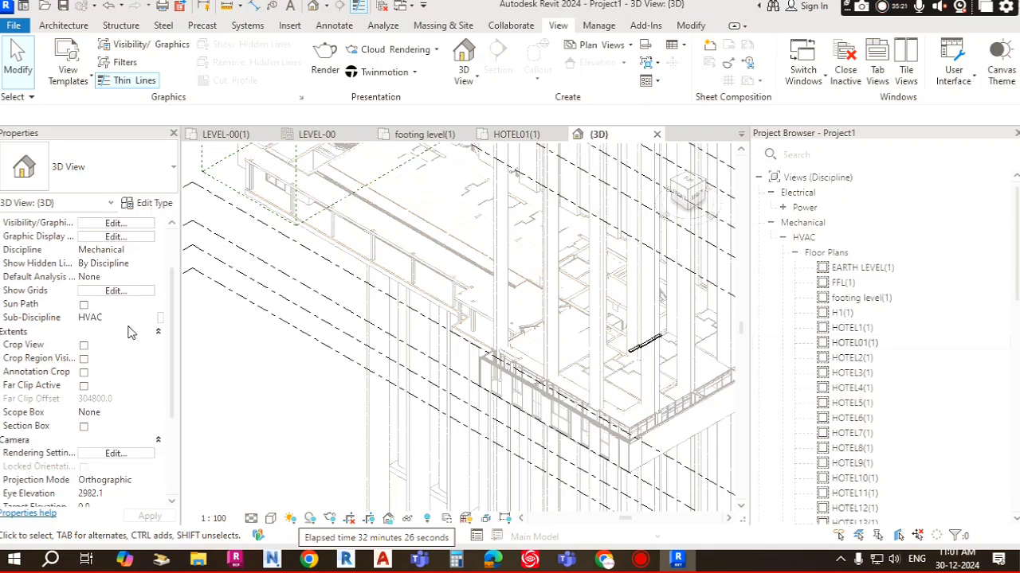
scroll(132, 288, up, 1)
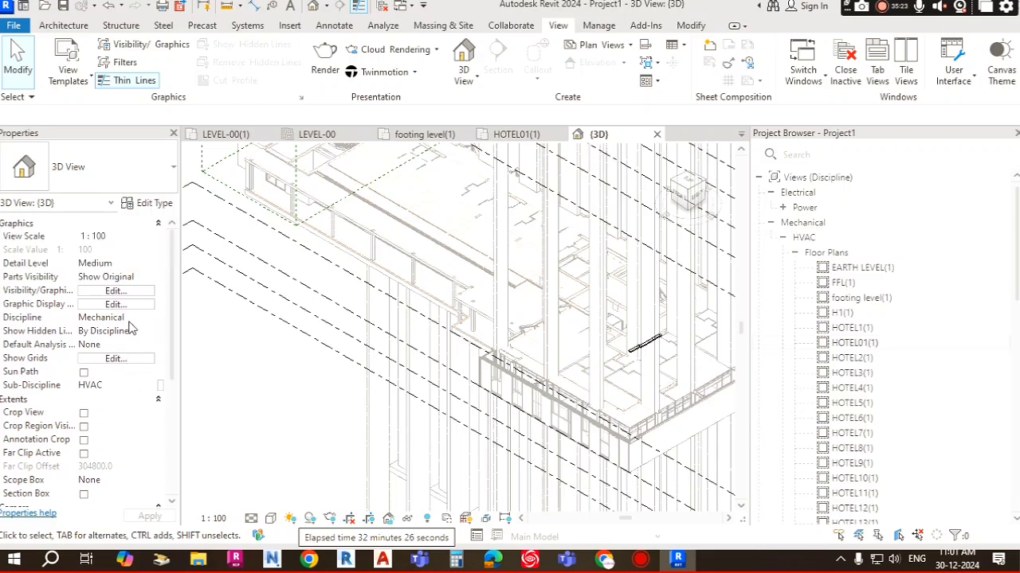
click(135, 319)
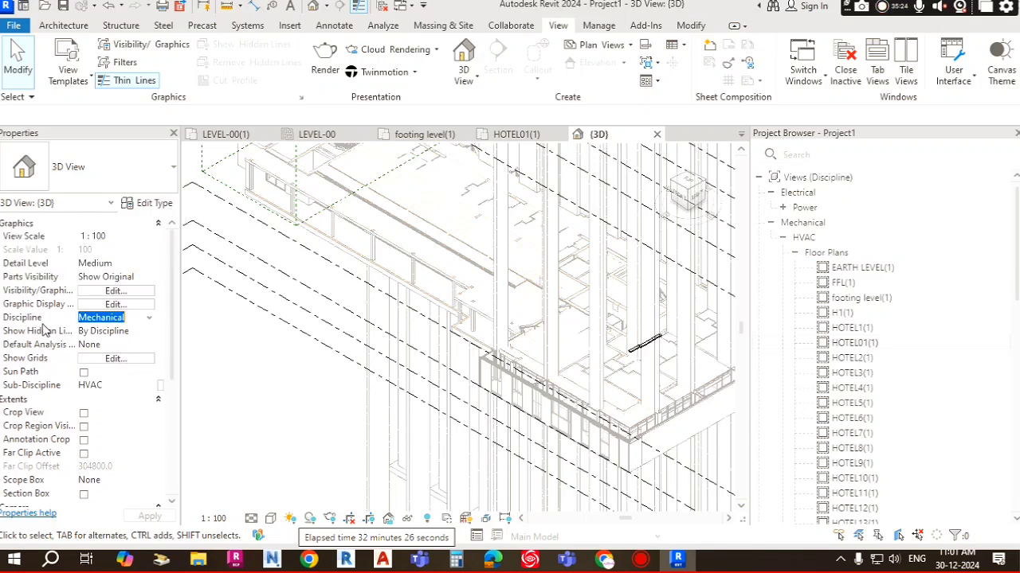
click(149, 319)
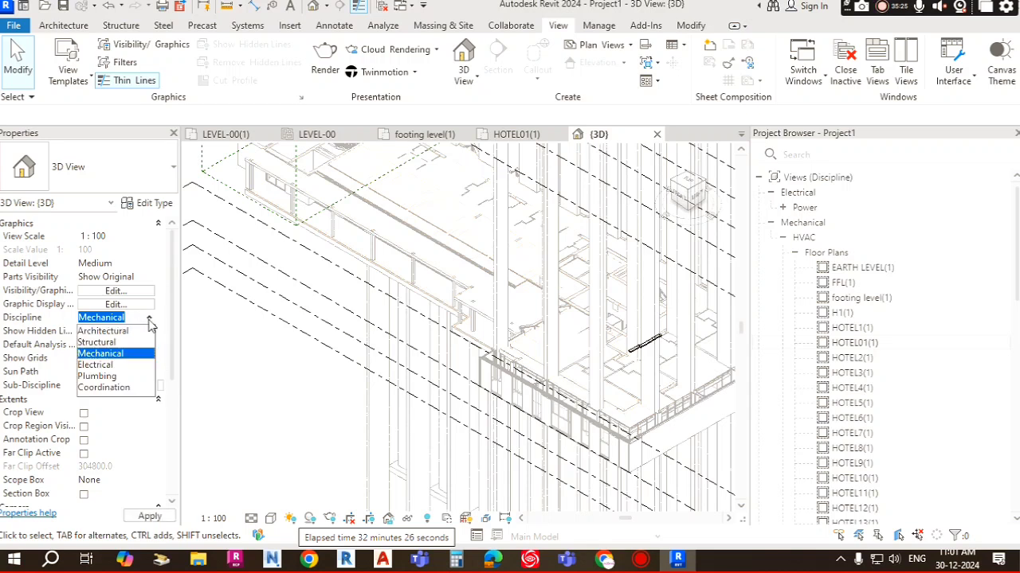
click(108, 388)
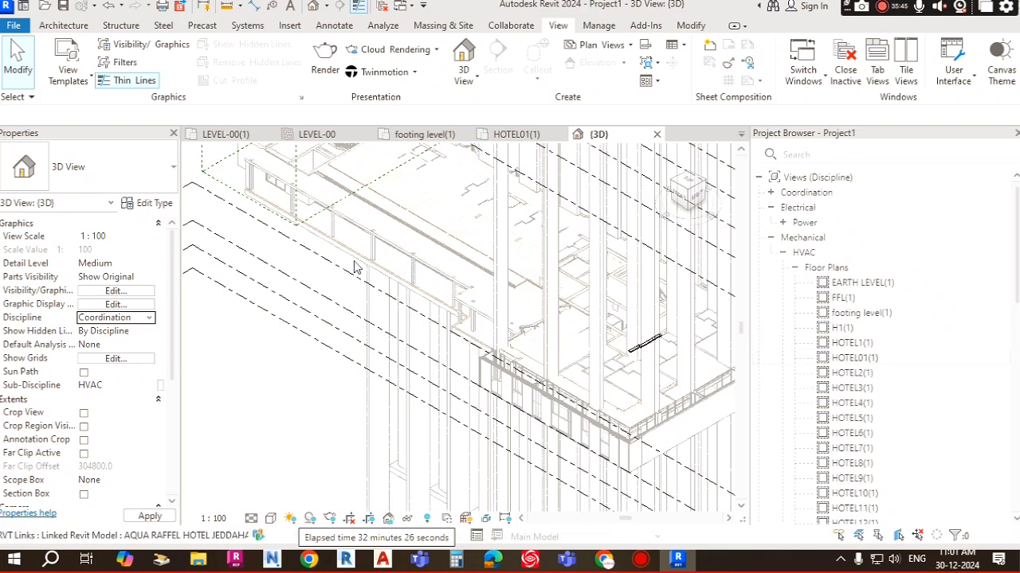
Step: Set the 3D view's detail level to Fine and its visual style to Shaded
scroll(657, 430, up, 3)
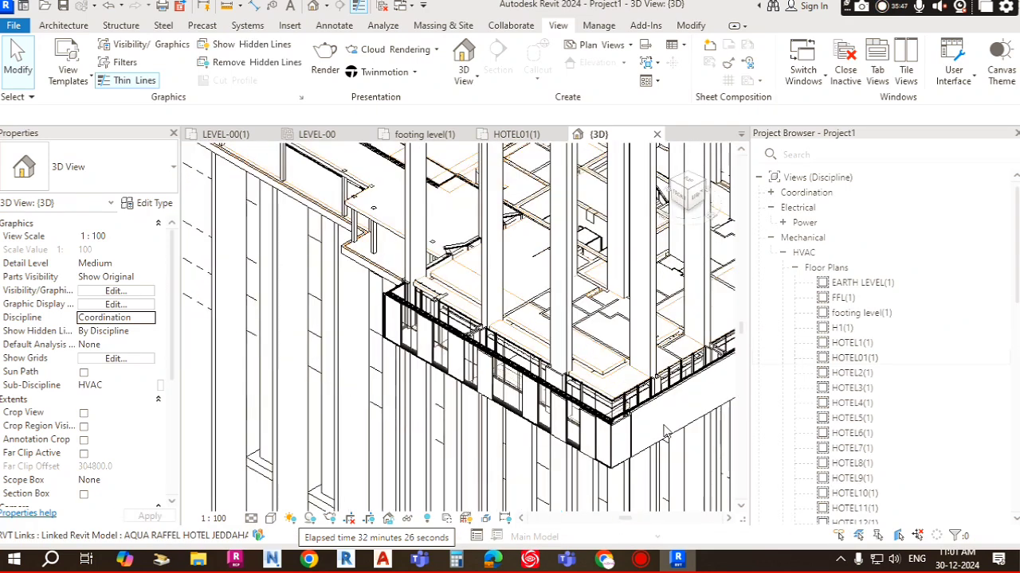
scroll(657, 430, up, 2)
middle_drag(657, 430, 555, 318)
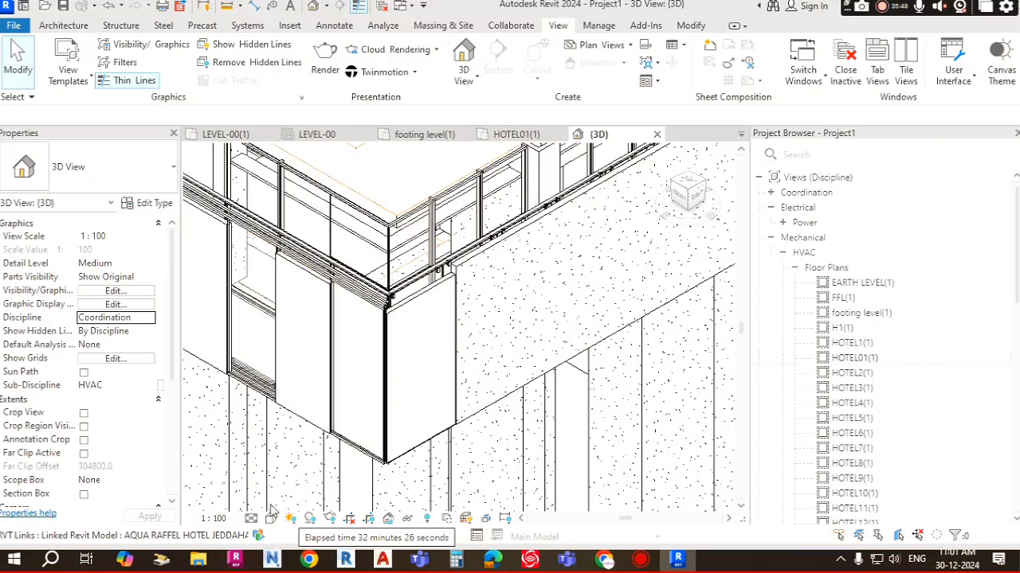
click(251, 518)
click(267, 503)
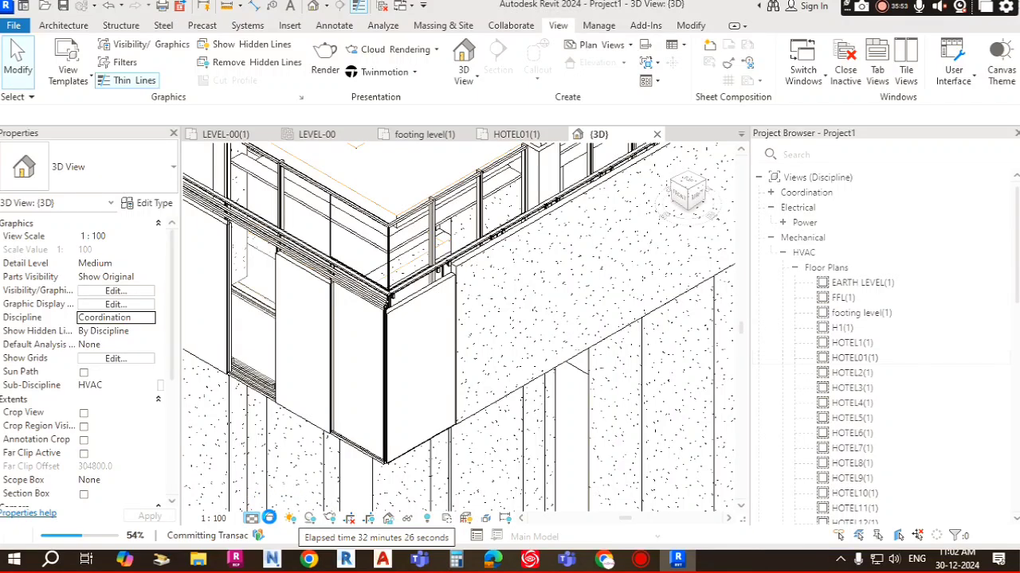
click(272, 519)
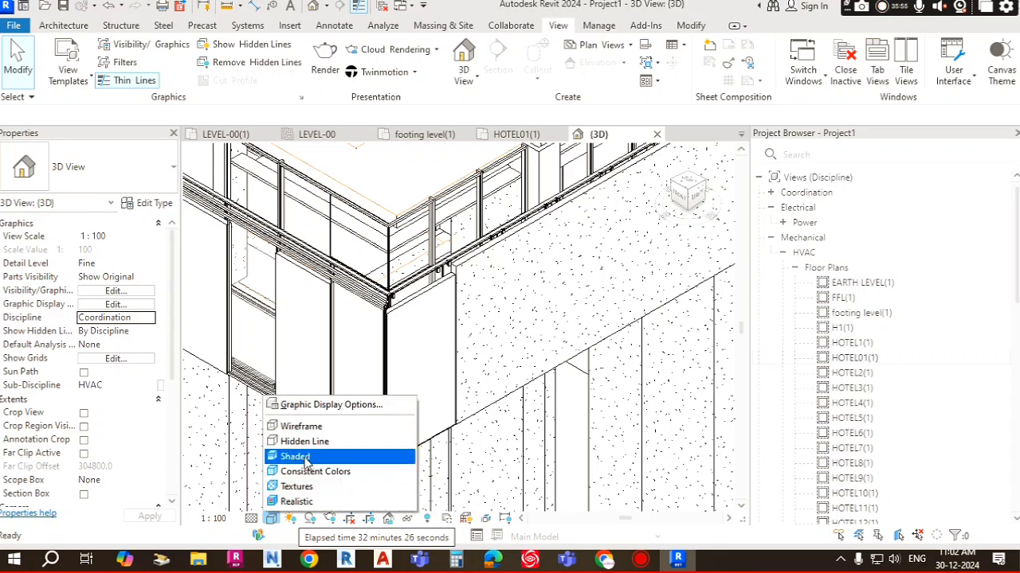
click(310, 458)
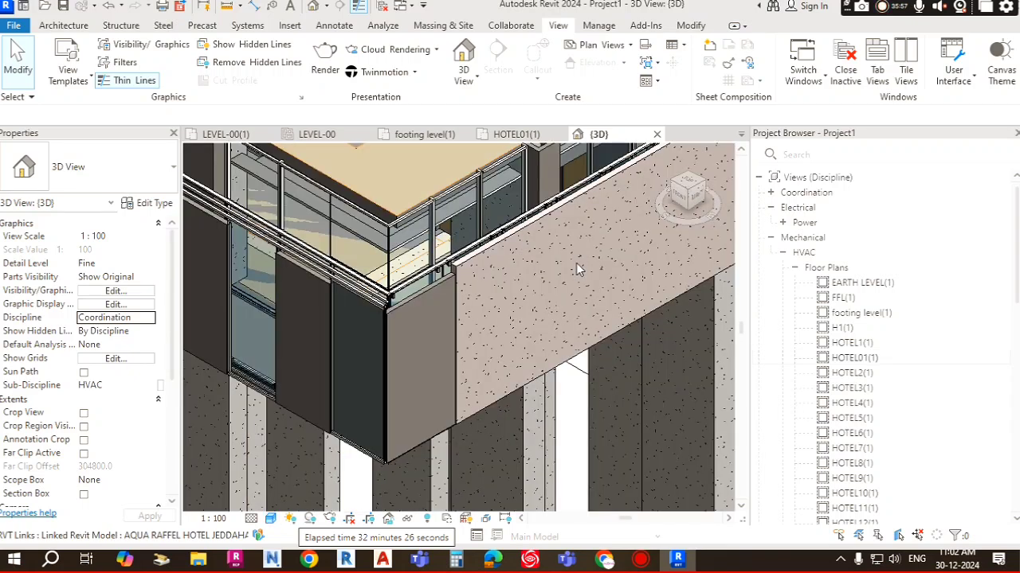
Step: Orbit and zoom around the linked model, selecting a curtain wall to inspect its properties
scroll(458, 330, down, 2)
scroll(301, 263, down, 3)
middle_drag(415, 294, 641, 395)
scroll(444, 273, up, 5)
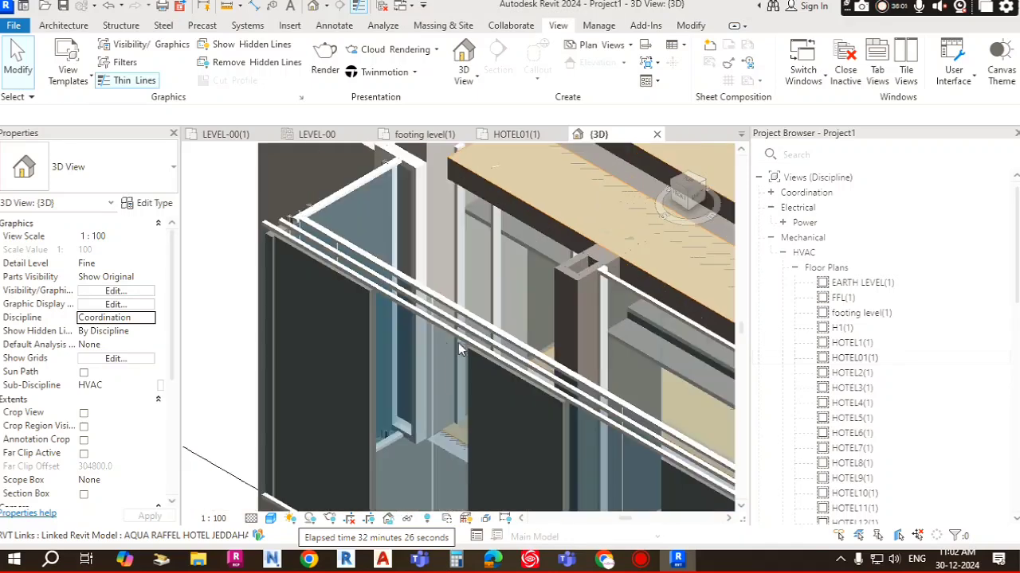
click(356, 259)
scroll(454, 287, down, 5)
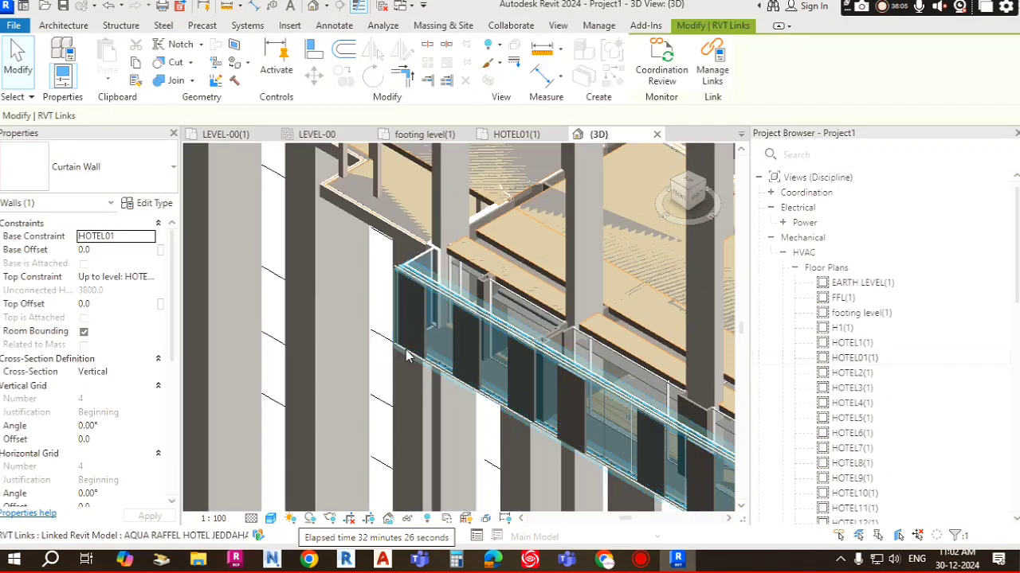
shift+middle_drag(462, 278, 425, 326)
scroll(351, 210, up, 6)
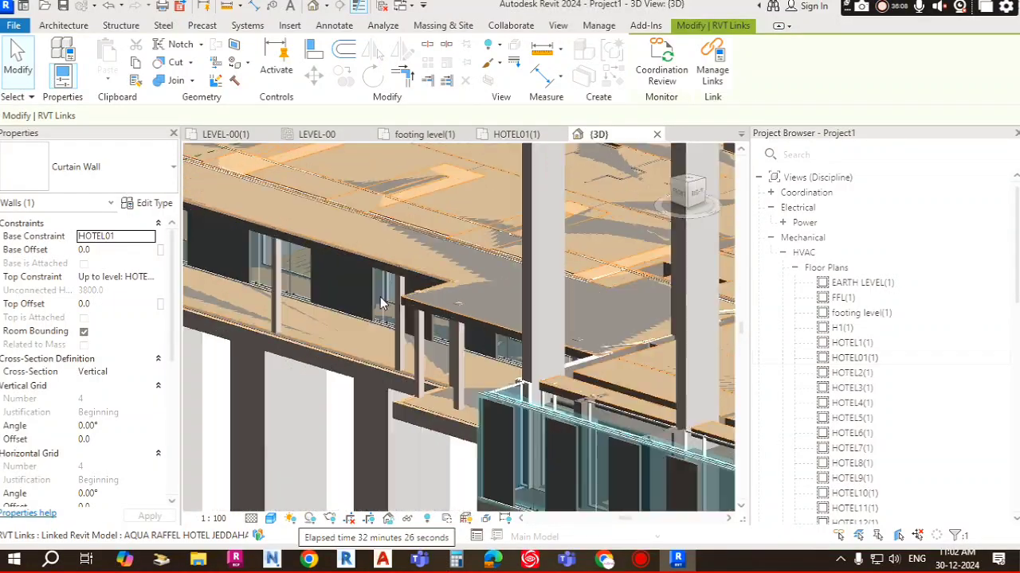
scroll(518, 324, down, 4)
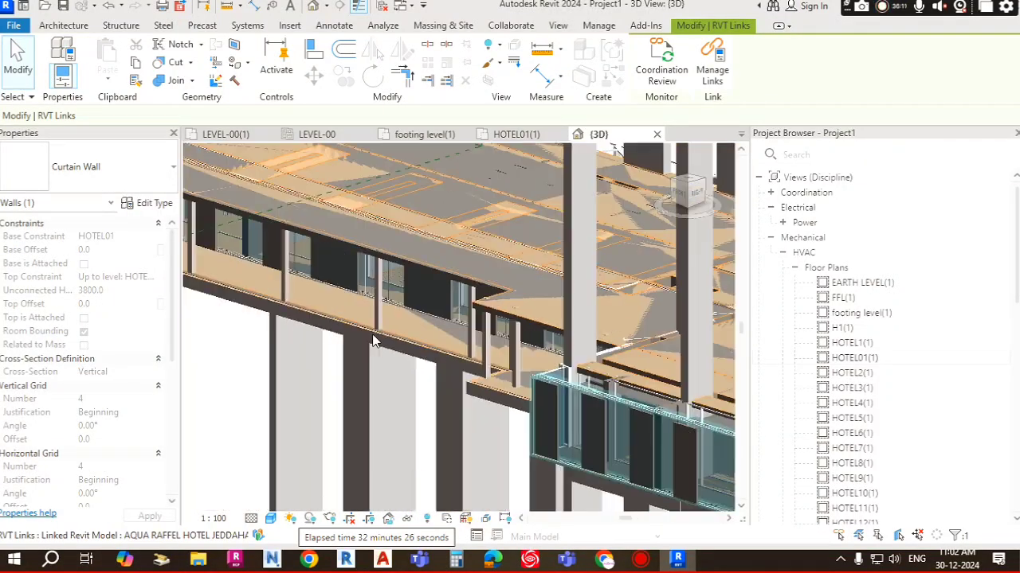
scroll(420, 343, down, 4)
mouse_move(421, 342)
shift+middle_down()
mouse_move(438, 340)
mouse_move(430, 335)
shift+middle_up()
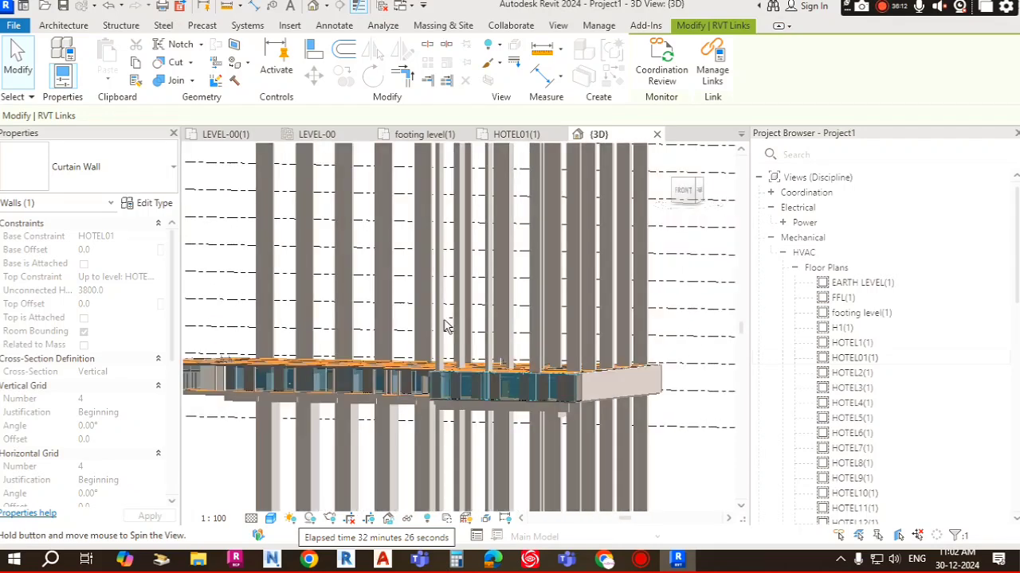
scroll(339, 231, up, 5)
scroll(339, 227, up, 3)
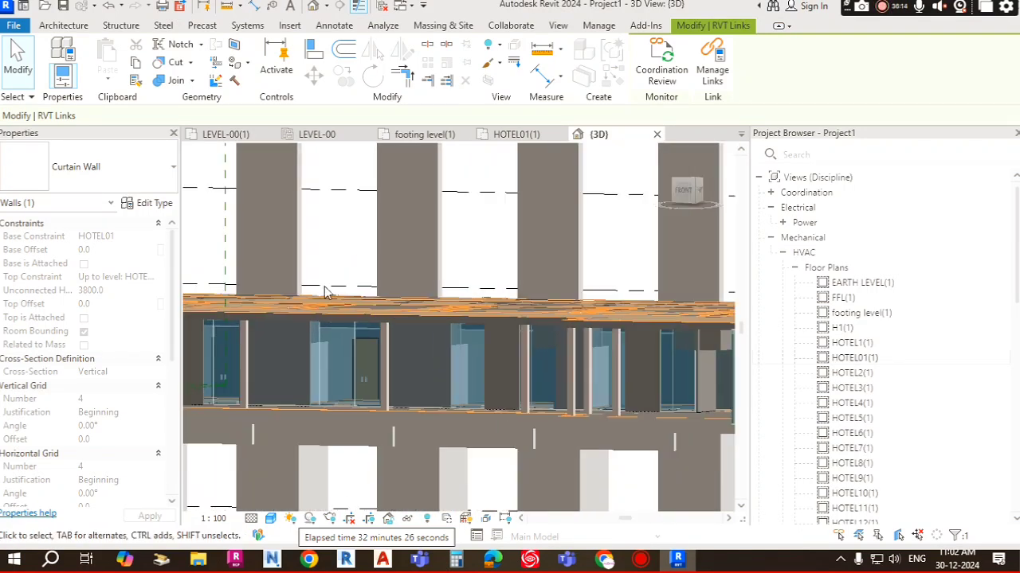
scroll(430, 317, down, 4)
scroll(575, 345, down, 5)
shift+middle_drag(575, 347, 540, 383)
scroll(560, 309, up, 4)
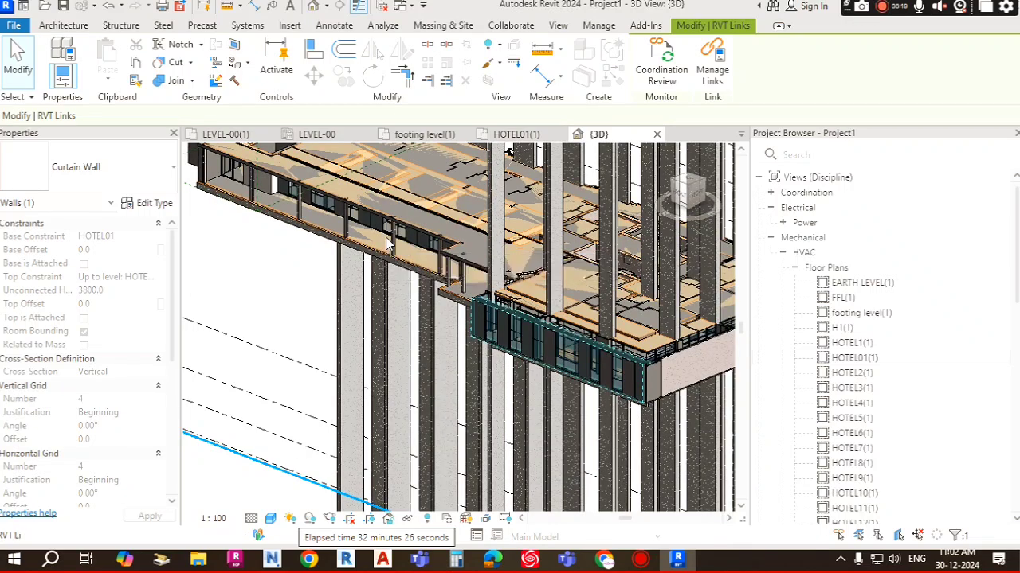
key(Escape)
Step: Orbit and zoom around the linked building to review it from different angles
scroll(391, 245, up, 1)
middle_drag(477, 323, 587, 402)
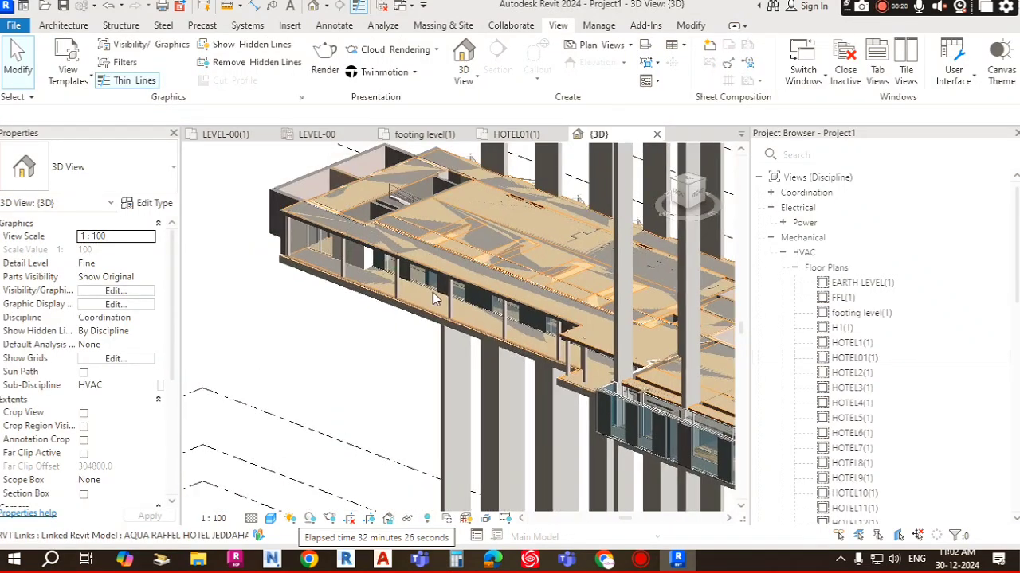
scroll(437, 289, down, 2)
scroll(504, 277, down, 2)
click(504, 280)
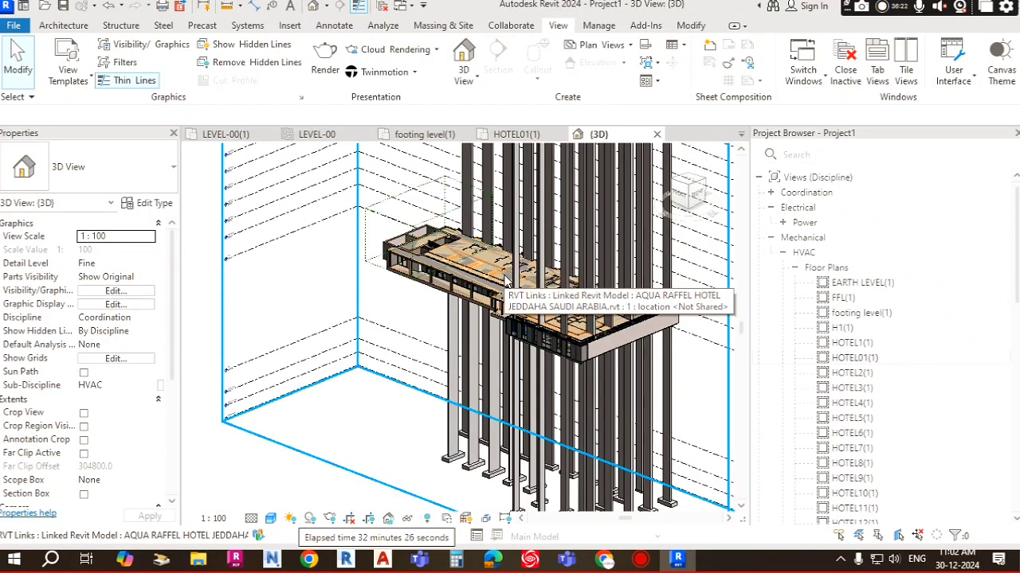
scroll(388, 271, up, 5)
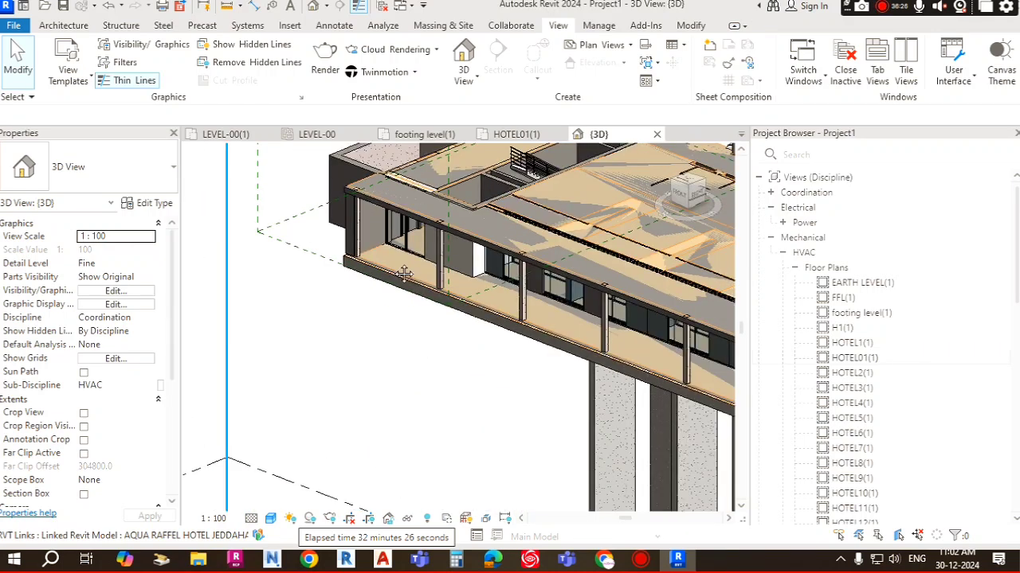
scroll(478, 245, up, 3)
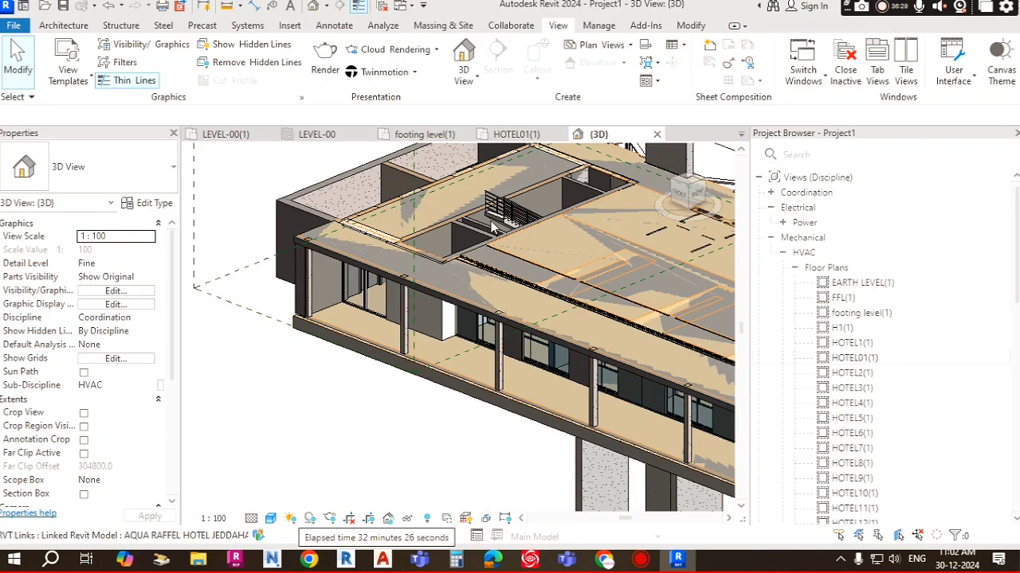
scroll(374, 311, down, 5)
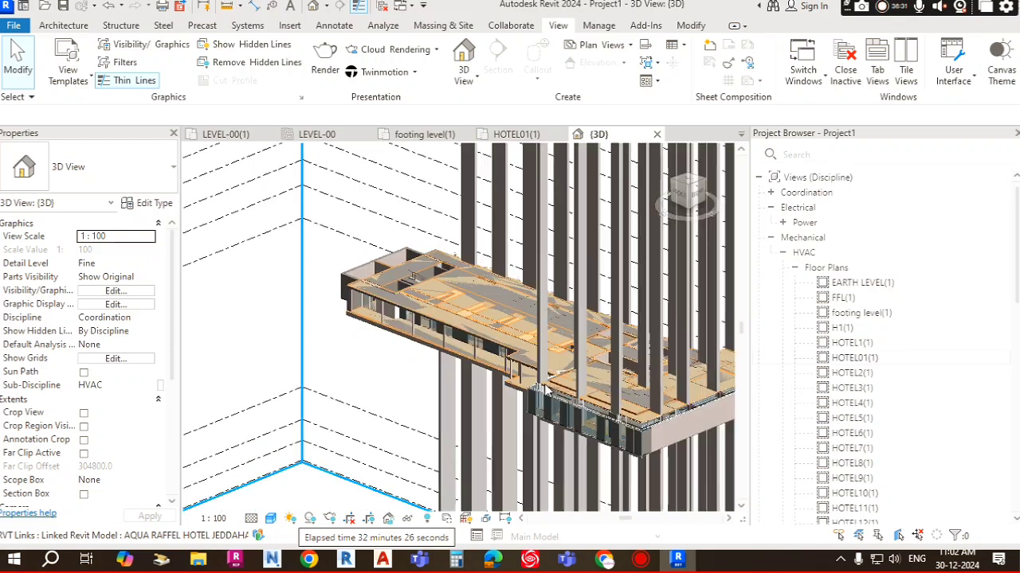
scroll(551, 380, up, 5)
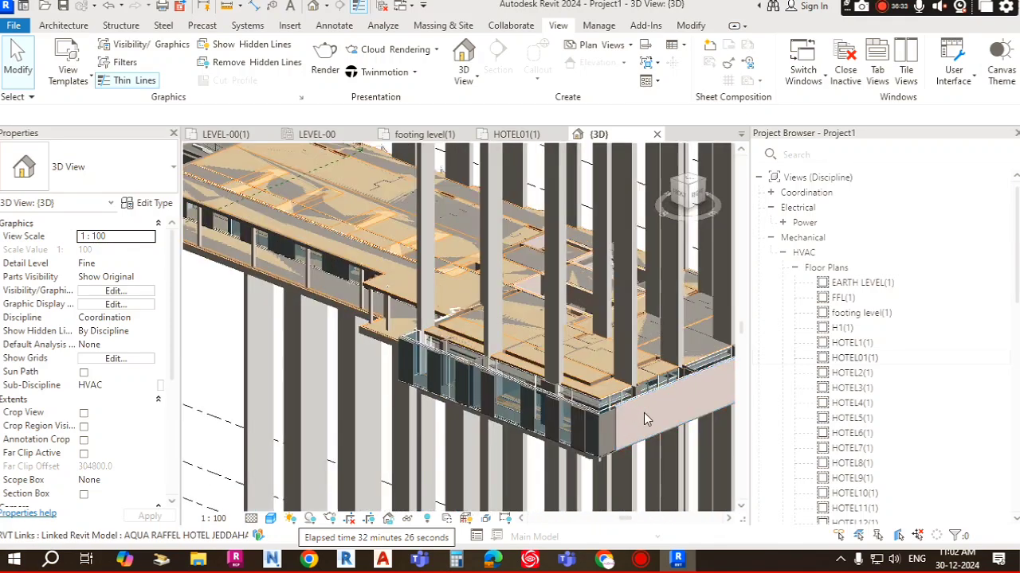
Step: Zoom in and orbit around the cantilevered floor slab, columns and curtain wall facade of the linked building
scroll(446, 317, down, 6)
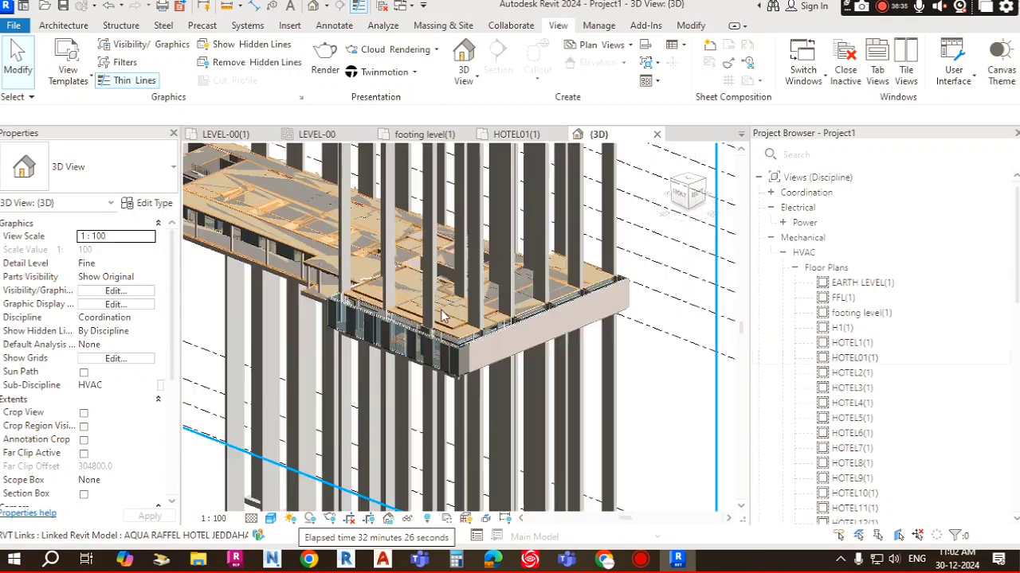
scroll(472, 399, up, 5)
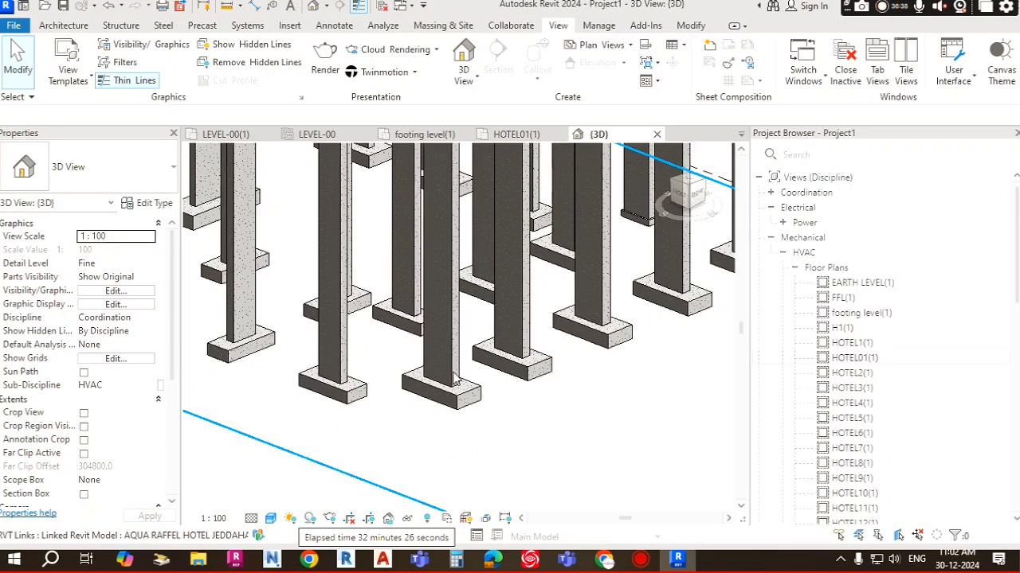
scroll(456, 382, down, 5)
scroll(496, 382, up, 3)
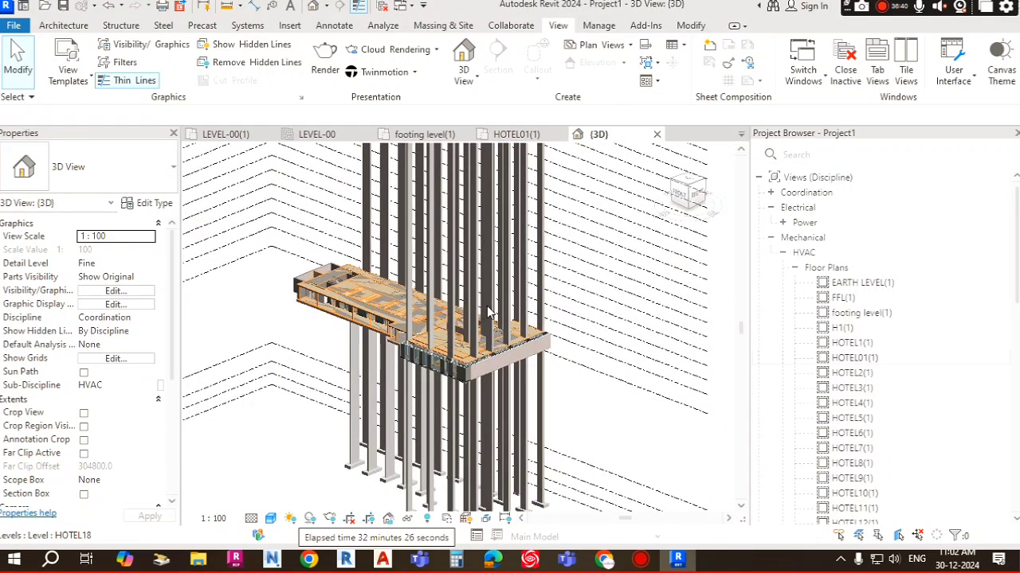
scroll(407, 247, up, 5)
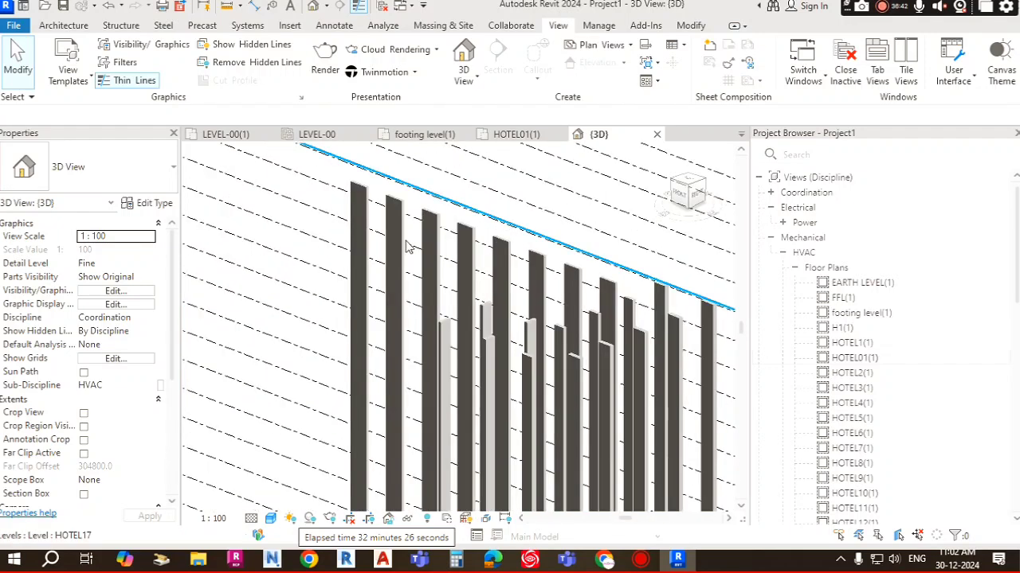
scroll(406, 247, up, 1)
scroll(474, 356, down, 3)
middle_drag(476, 356, 454, 151)
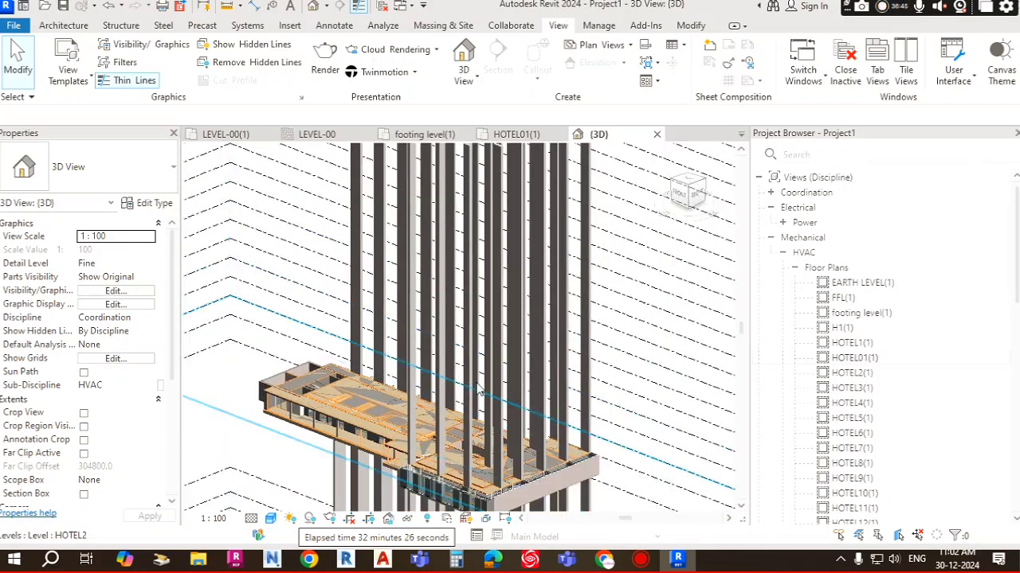
scroll(478, 389, up, 6)
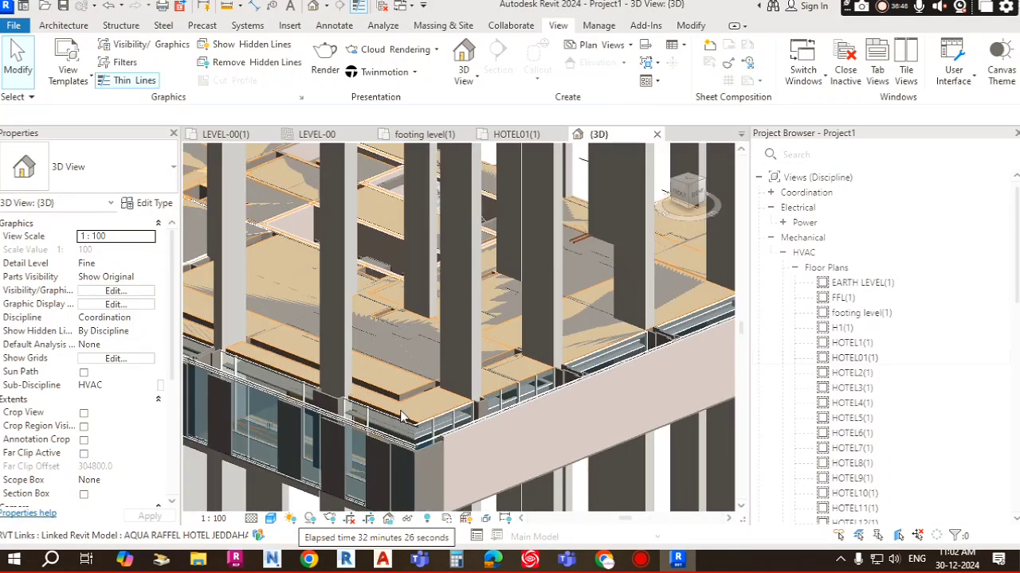
scroll(403, 417, up, 4)
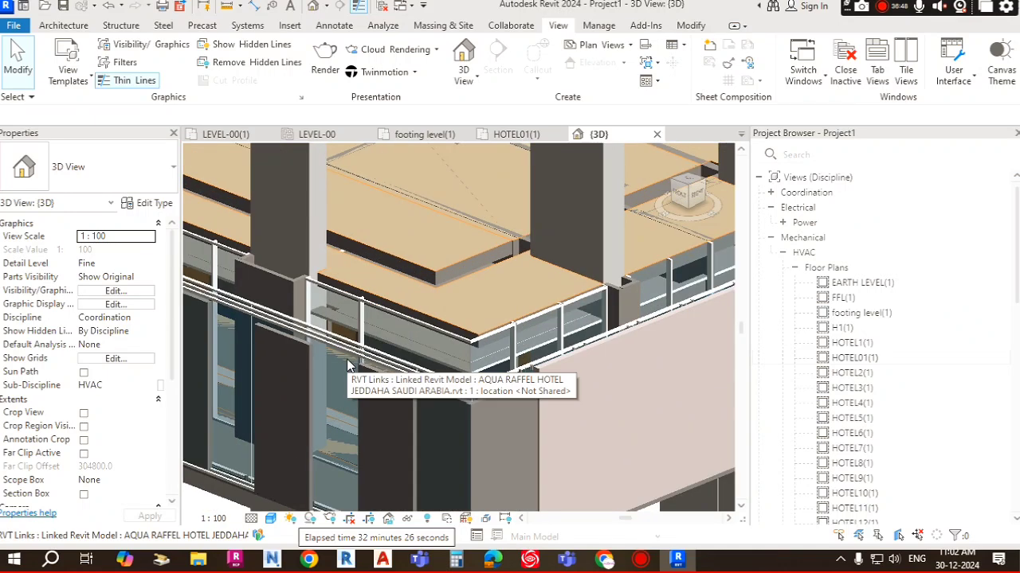
Step: Select a curtain wall mullion inside the linked model and orbit around it to inspect it, then deselect
key(Tab)
click(432, 329)
shift+middle_drag(432, 330, 571, 353)
scroll(317, 381, up, 2)
middle_drag(447, 348, 452, 347)
scroll(467, 318, down, 3)
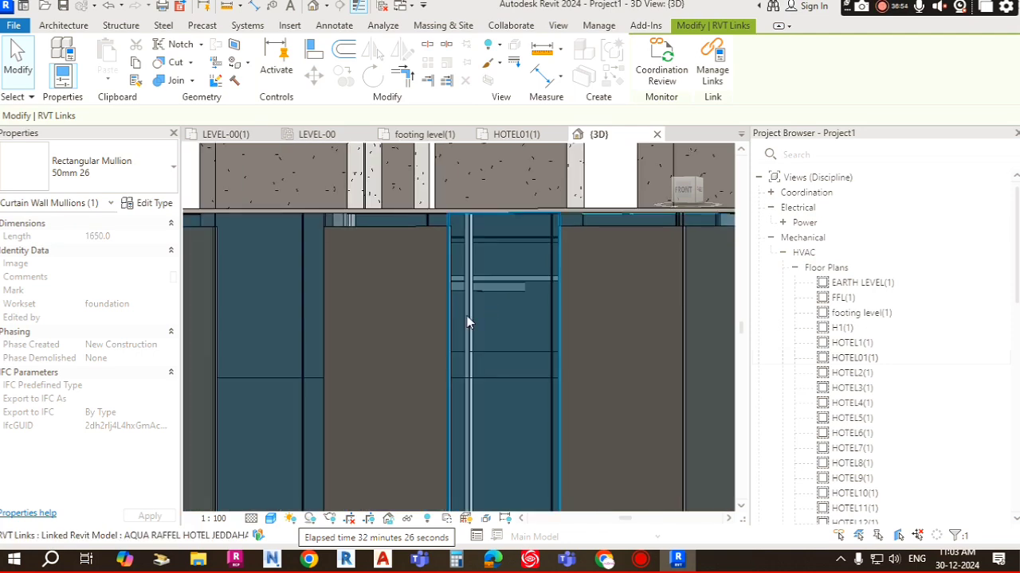
shift+middle_drag(320, 330, 386, 320)
scroll(386, 320, down, 3)
middle_drag(495, 335, 619, 334)
shift+middle_drag(356, 344, 396, 318)
scroll(360, 349, up, 4)
scroll(396, 318, up, 5)
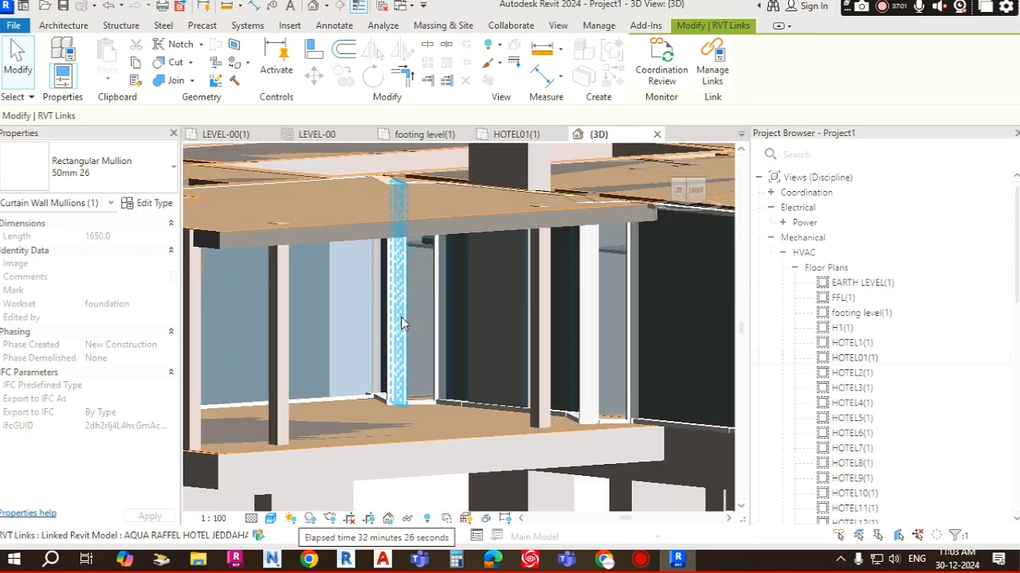
key(Escape)
Step: Orbit around the facade and select the linked model to check its properties, then deselect it
scroll(431, 292, down, 2)
scroll(443, 293, down, 3)
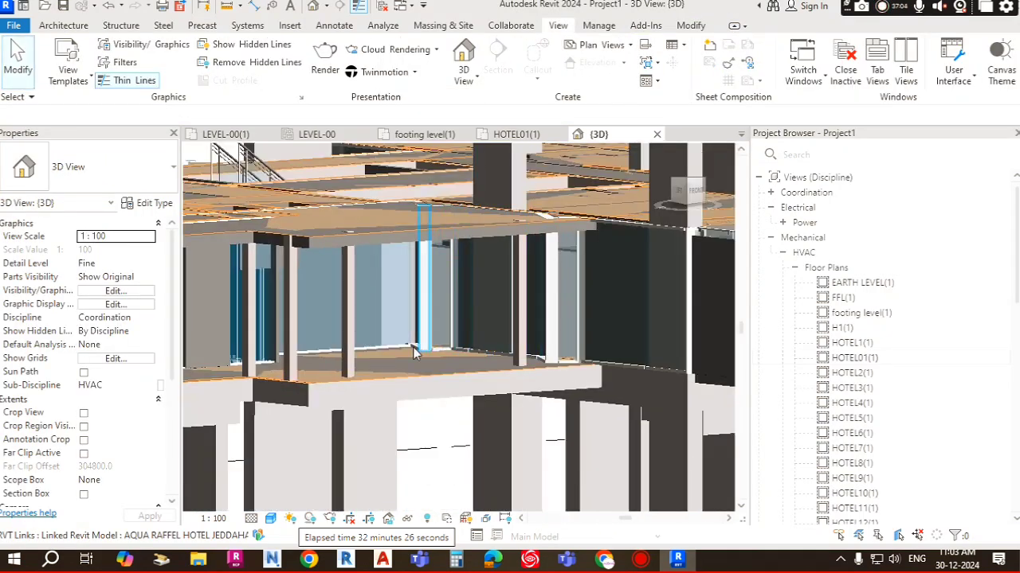
shift+middle_drag(443, 293, 450, 264)
scroll(450, 265, up, 2)
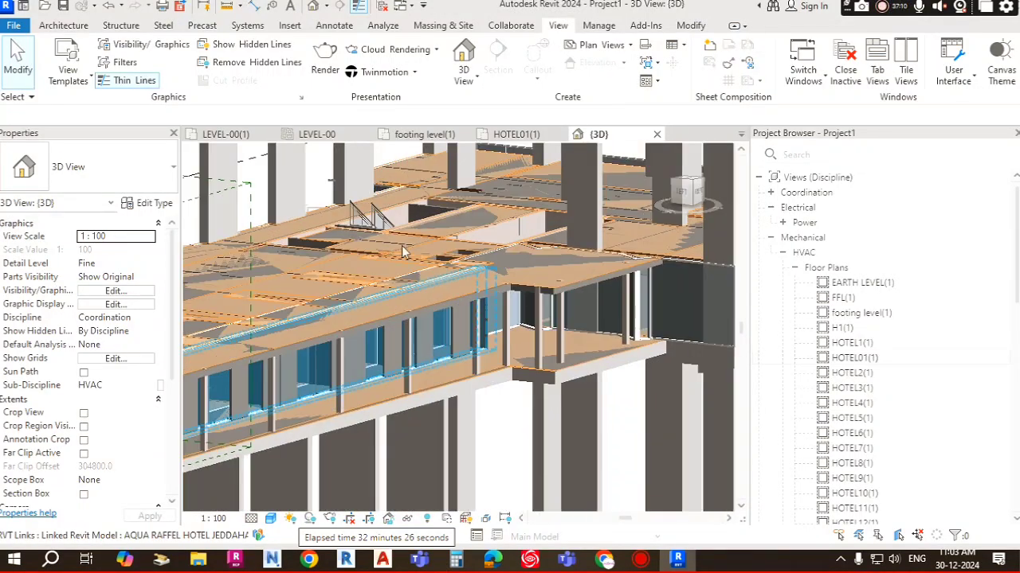
middle_drag(418, 388, 579, 263)
scroll(579, 263, up, 5)
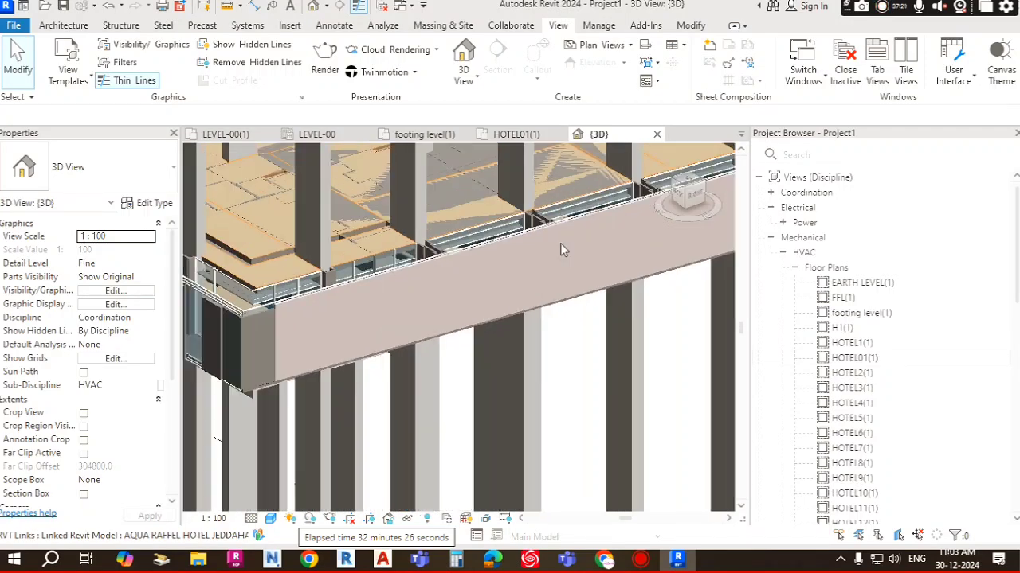
click(526, 211)
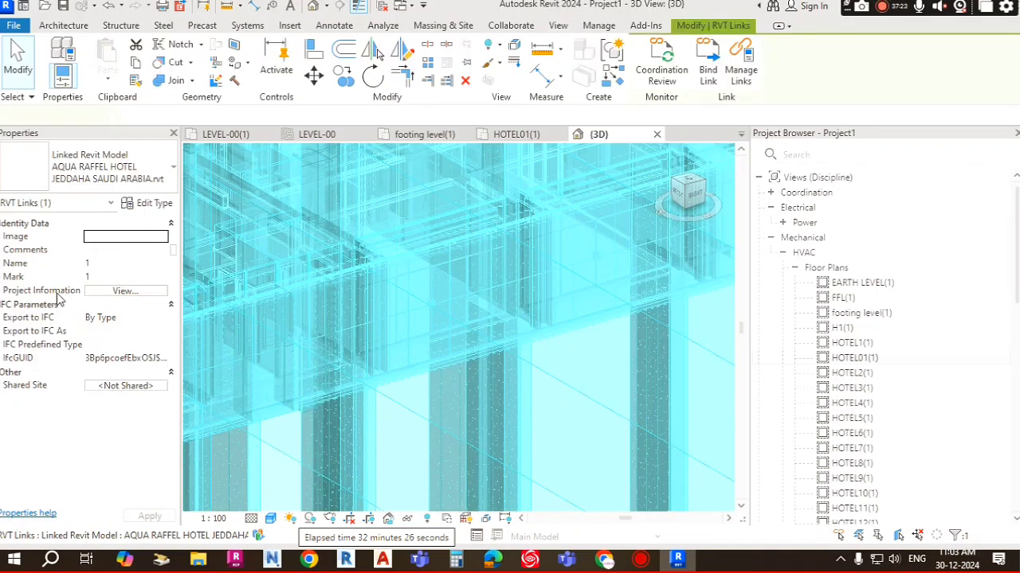
key(Escape)
Step: Set the 3D view's discipline to Mechanical
click(150, 320)
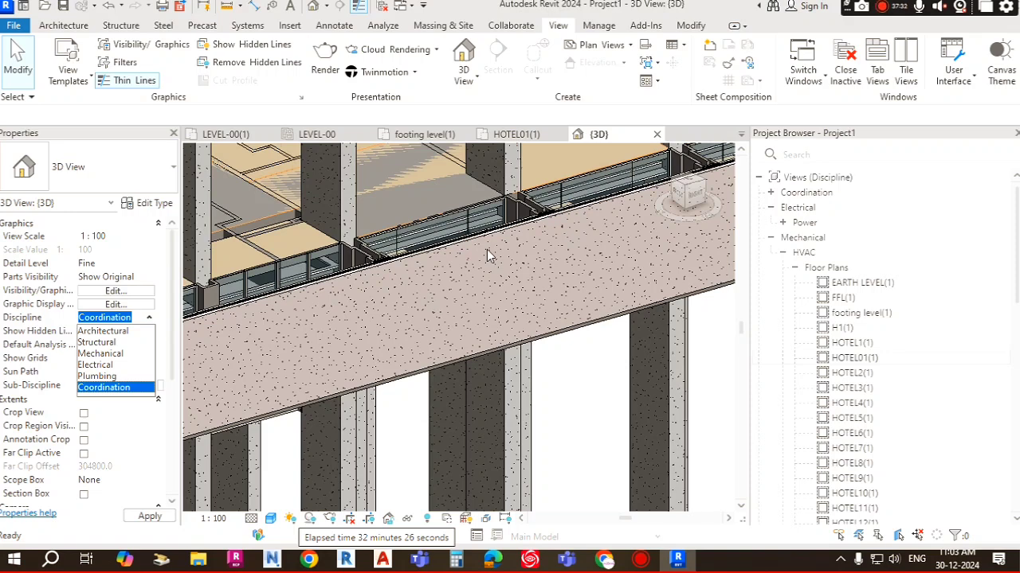
click(101, 353)
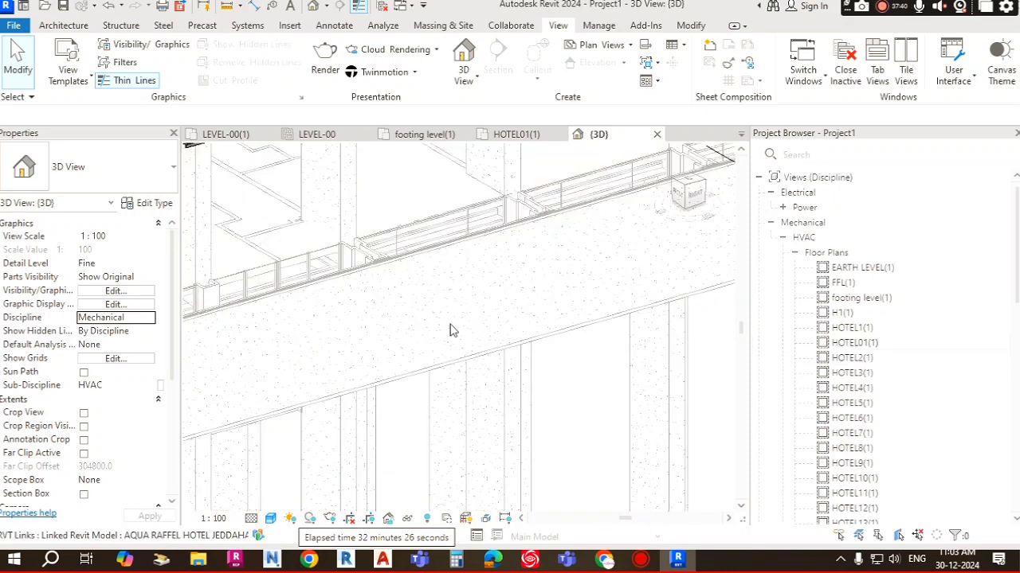
Step: Orbit and zoom around the linked model to review how it displays under the Mechanical discipline
scroll(338, 334, down, 4)
middle_drag(338, 335, 562, 398)
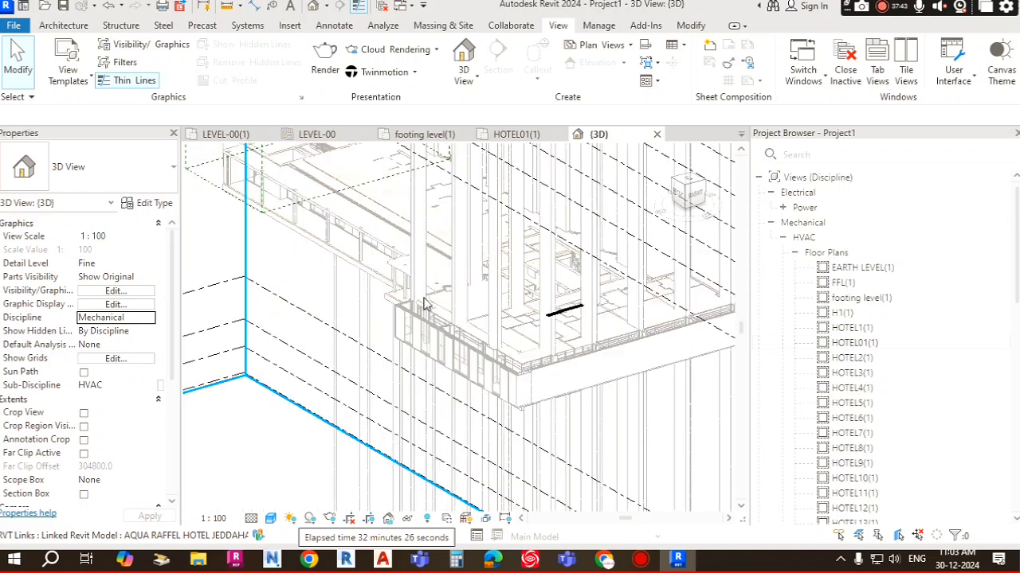
scroll(655, 326, up, 6)
middle_drag(656, 327, 481, 378)
scroll(620, 304, down, 3)
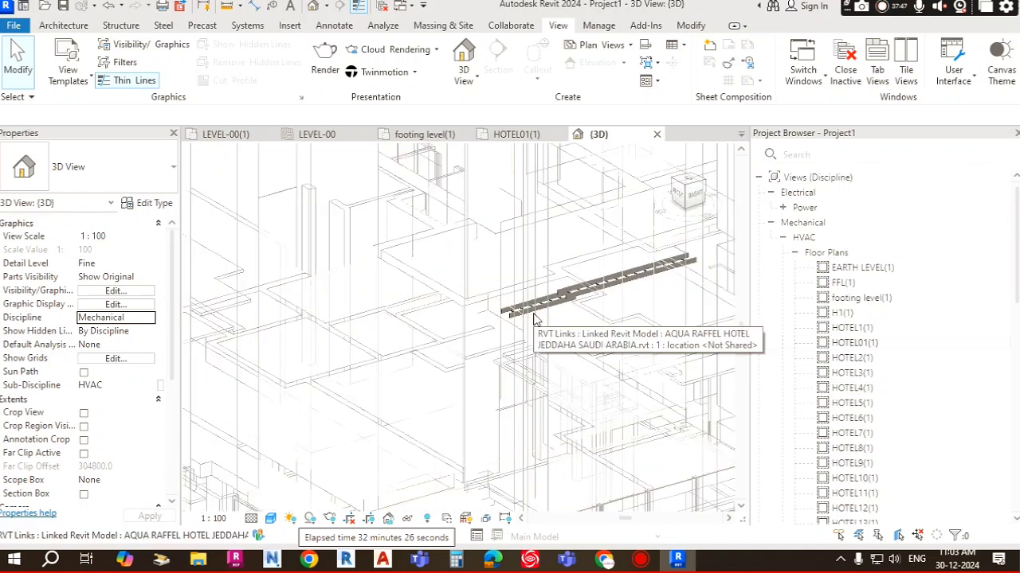
scroll(472, 338, down, 4)
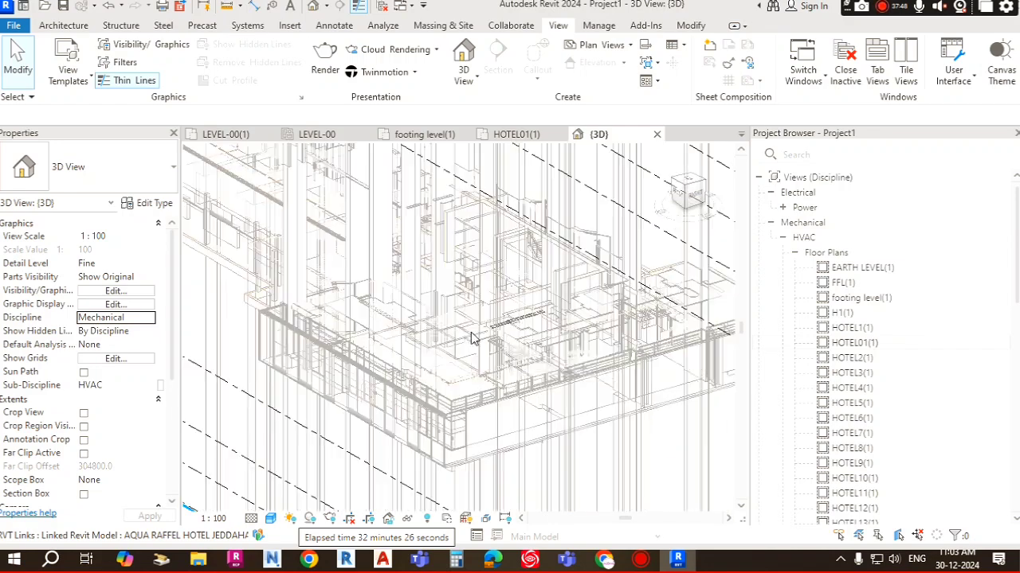
shift+middle_drag(424, 383, 673, 362)
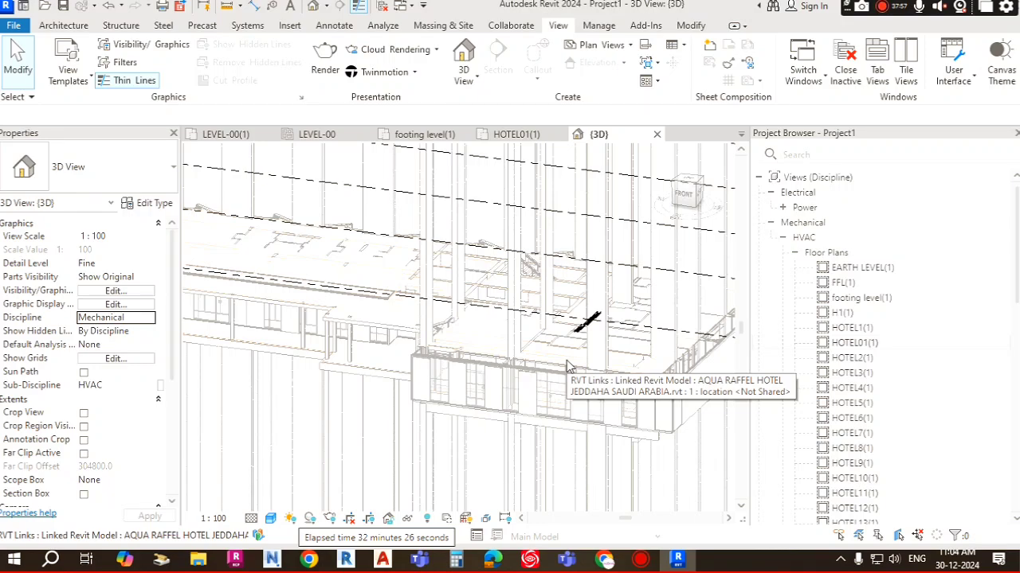
shift+middle_drag(568, 367, 589, 419)
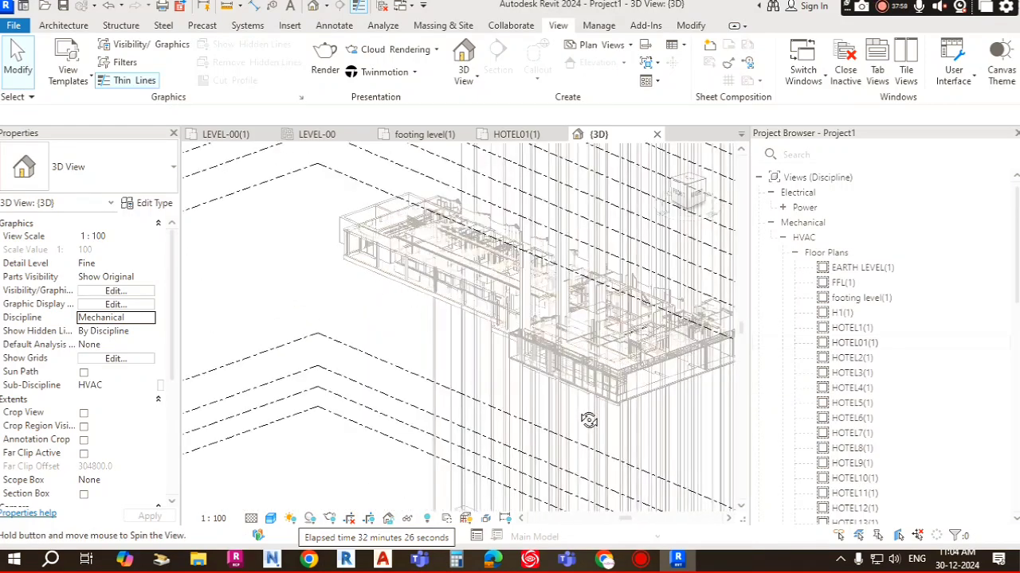
scroll(597, 351, up, 5)
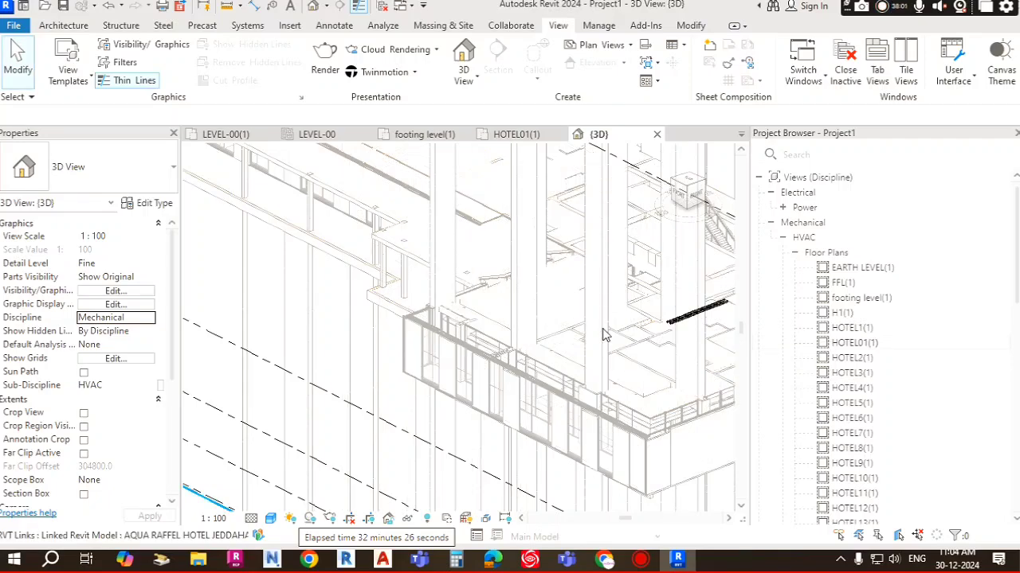
scroll(452, 310, down, 3)
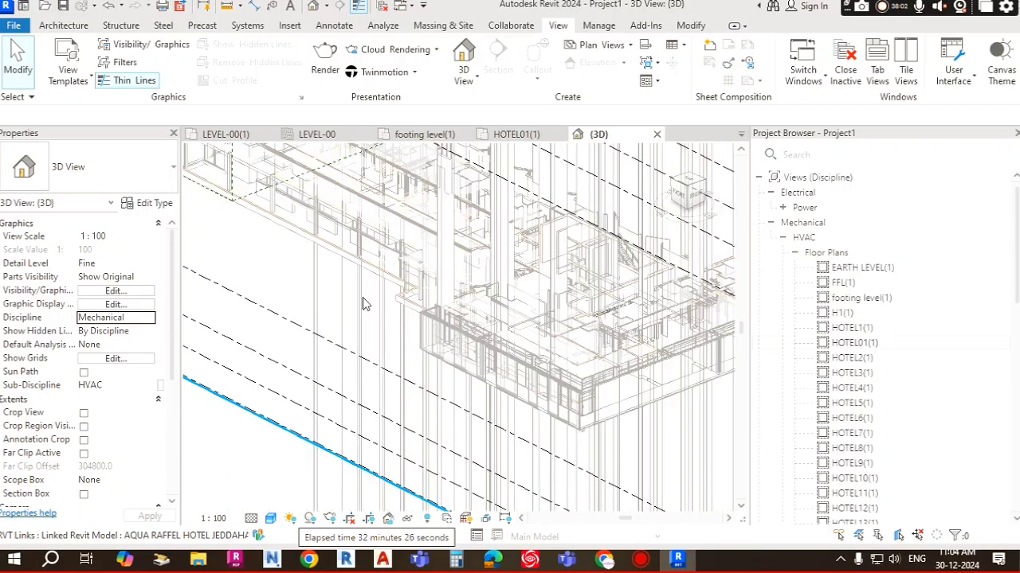
scroll(362, 304, down, 3)
shift+middle_drag(358, 306, 435, 382)
scroll(268, 295, up, 3)
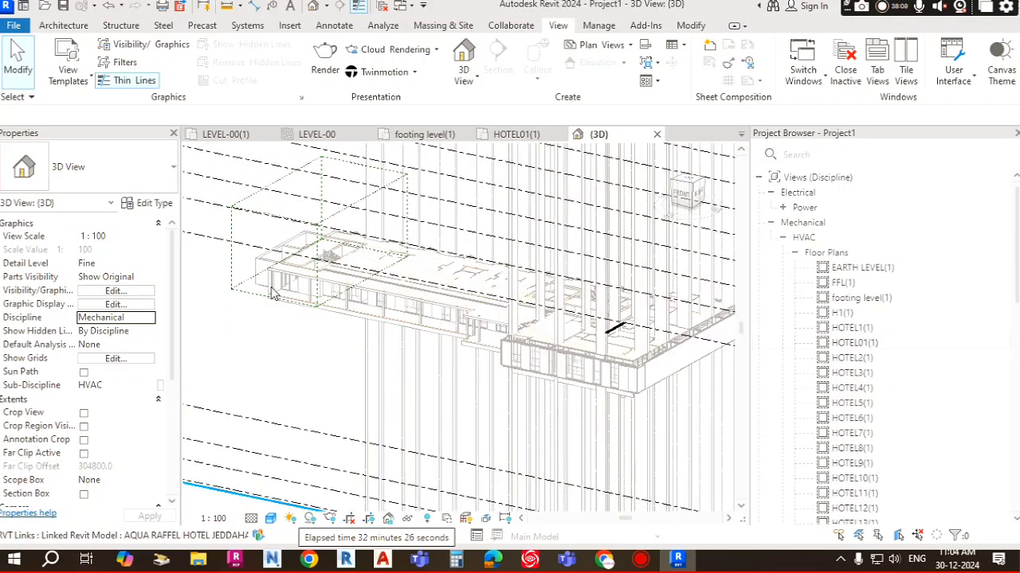
click(270, 294)
key(Escape)
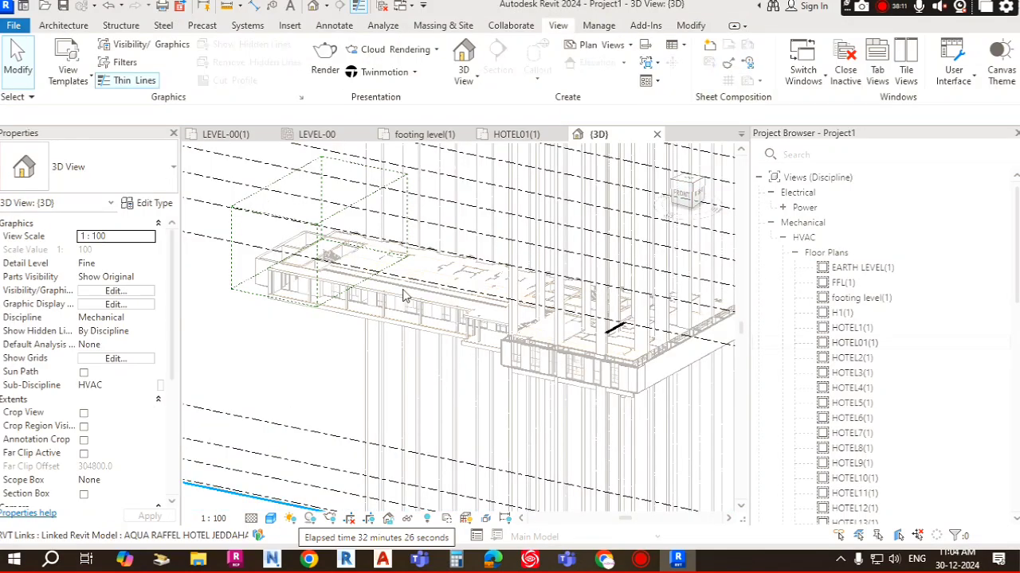
scroll(403, 296, up, 6)
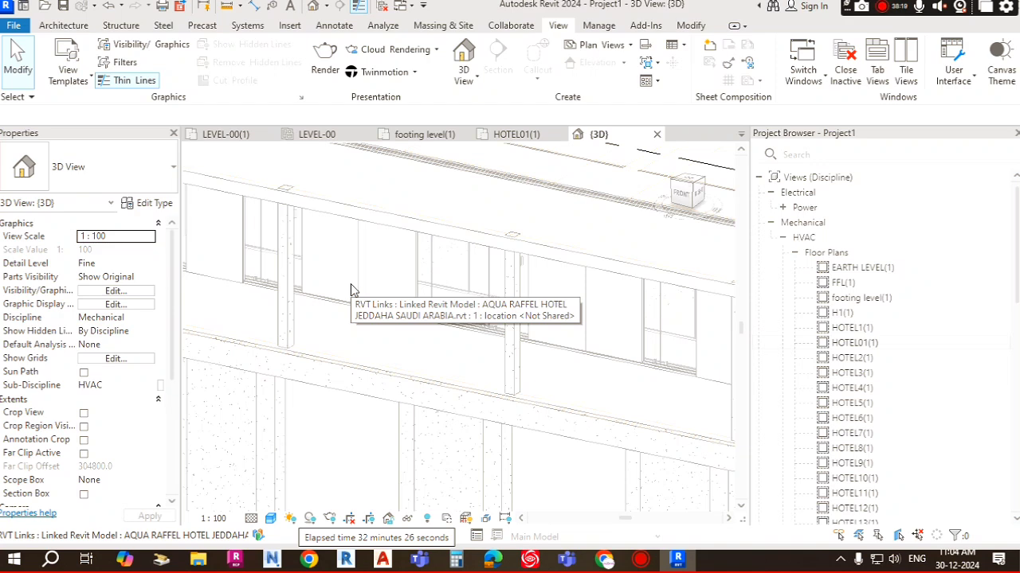
scroll(358, 309, down, 2)
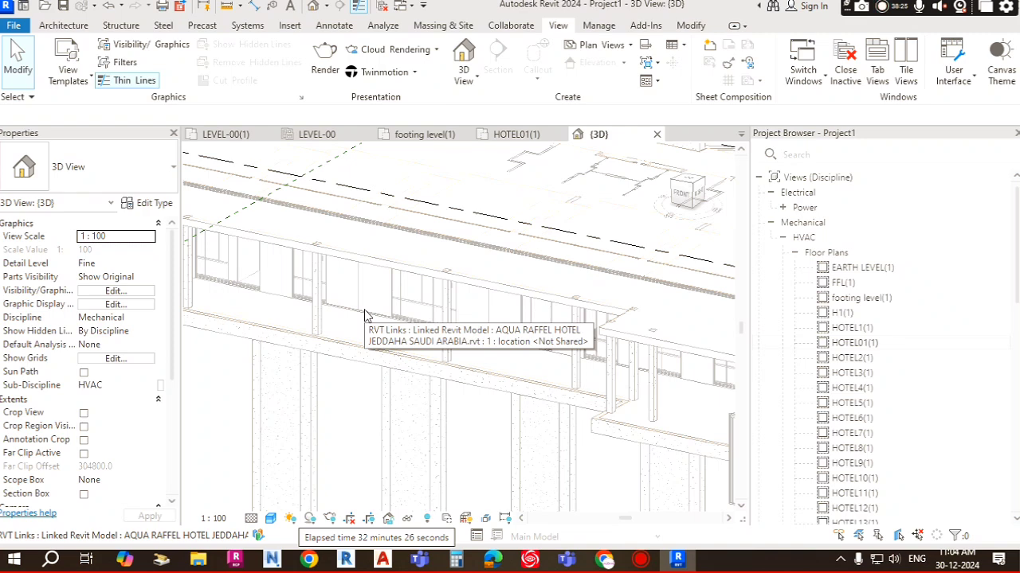
shift+middle_drag(339, 312, 445, 323)
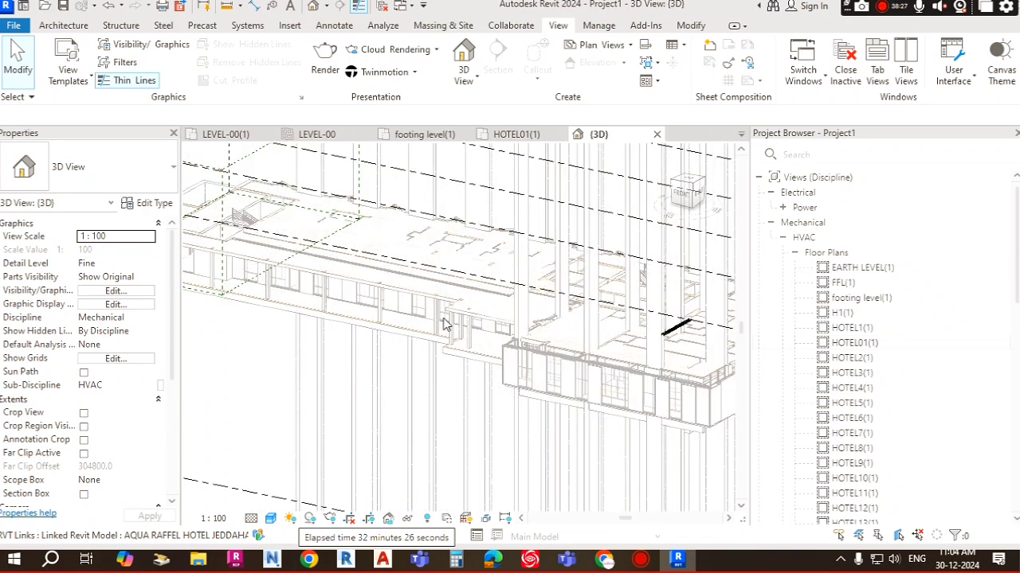
scroll(498, 344, down, 2)
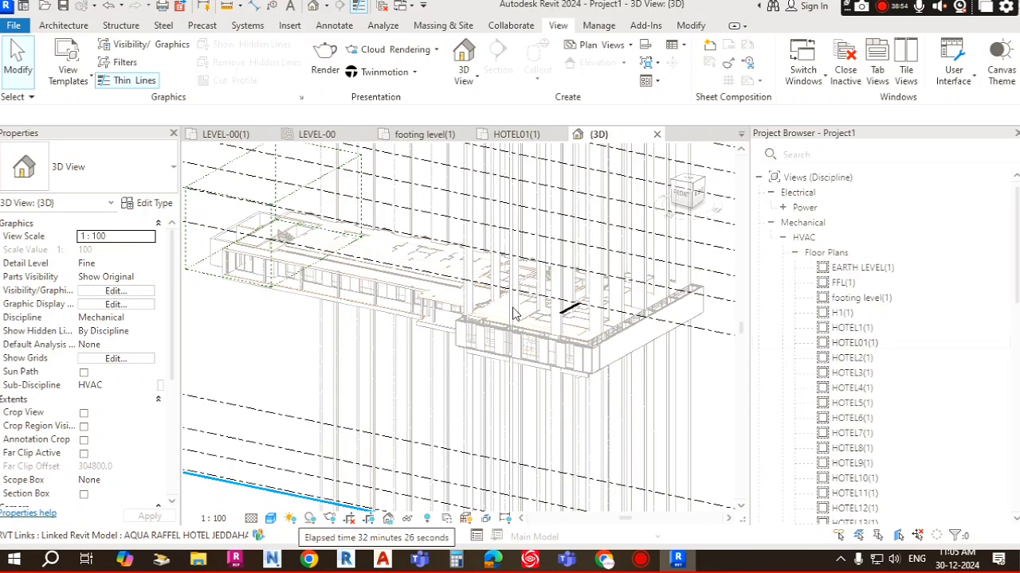
Step: Open the HOTEL2(1) mechanical floor plan view
double_click(852, 357)
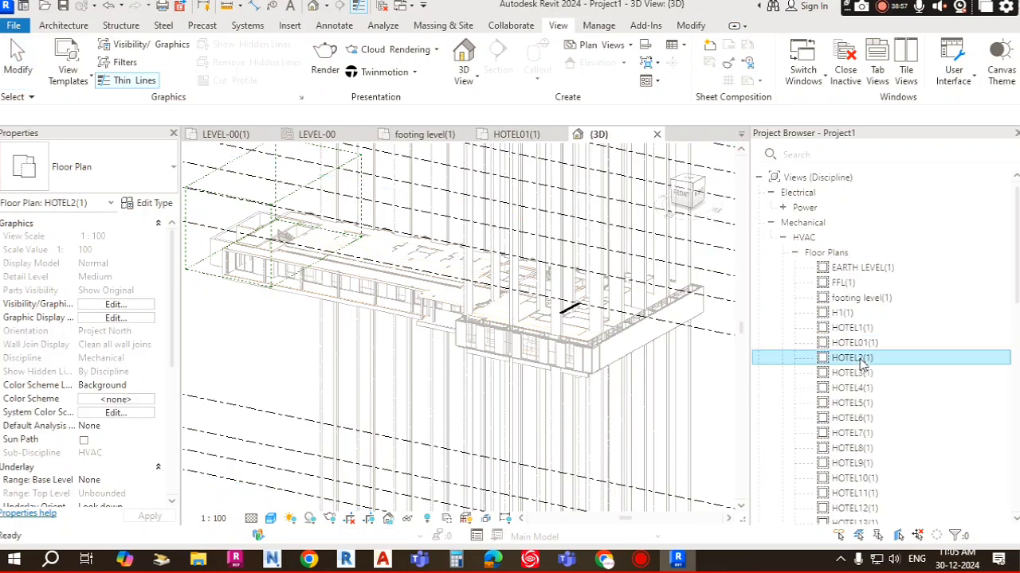
scroll(522, 341, up, 2)
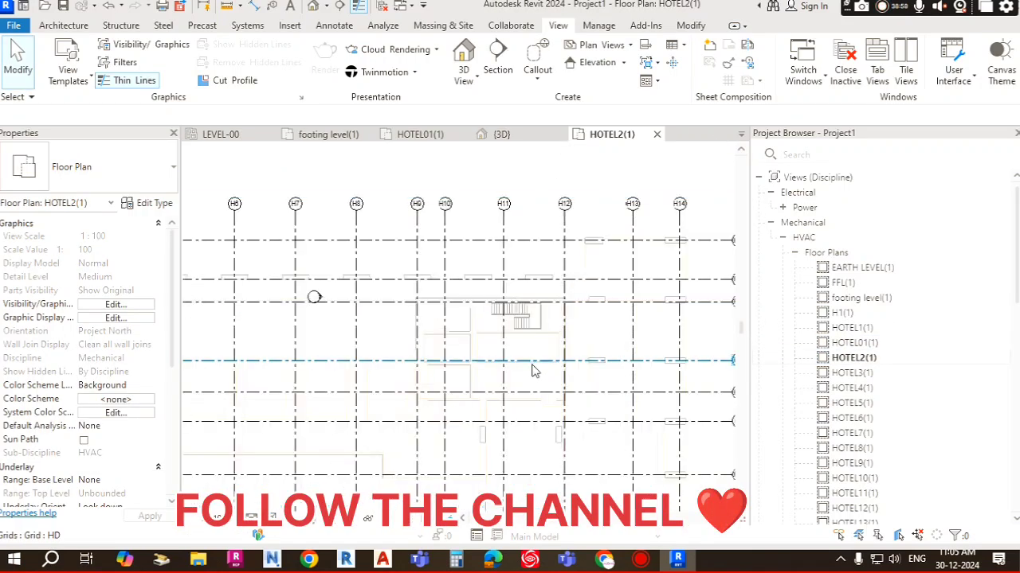
Step: Expand the electrical Power views and open the North - Elec elevation
click(782, 208)
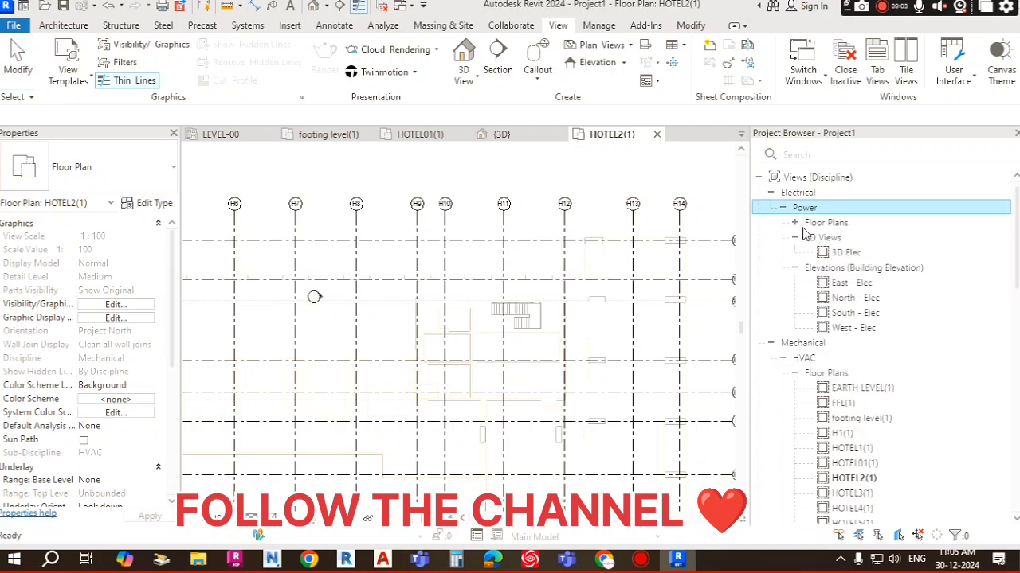
double_click(856, 298)
Step: Zoom and pan in the North - Elec elevation to review the copied levels and grids
scroll(448, 308, up, 4)
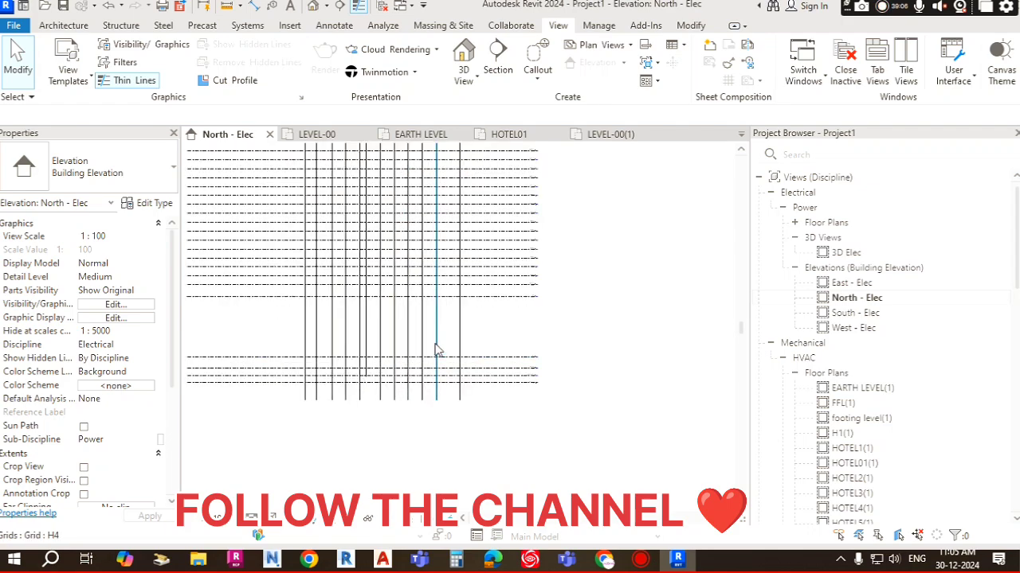
scroll(500, 318, down, 5)
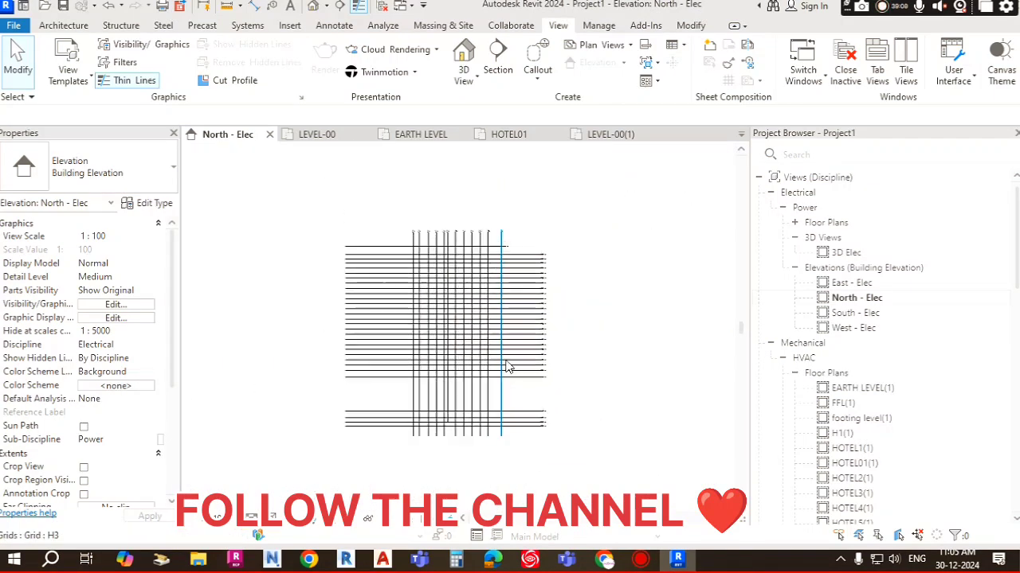
scroll(499, 270, up, 4)
middle_drag(514, 284, 569, 155)
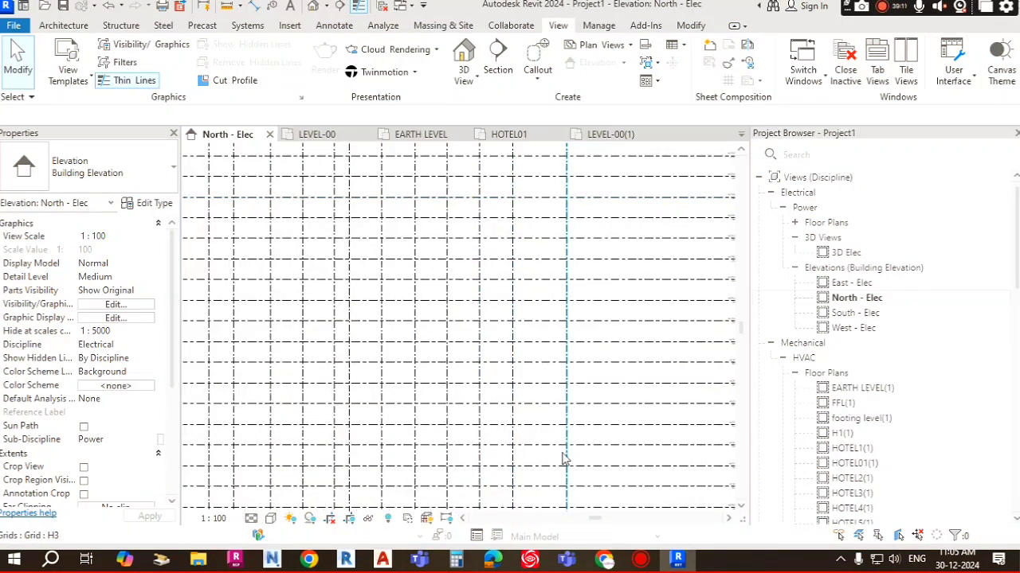
middle_drag(563, 454, 550, 229)
scroll(515, 364, down, 5)
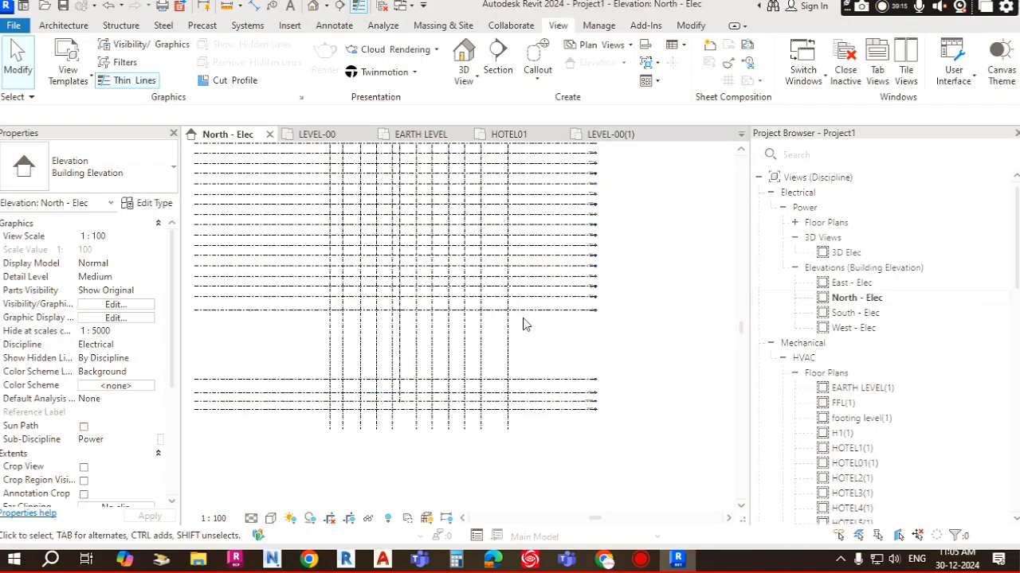
Step: Open the view's Visibility/Graphic Overrides and check the linked hotel model on the Revit Links tab, then close the dialog
scroll(506, 287, up, 2)
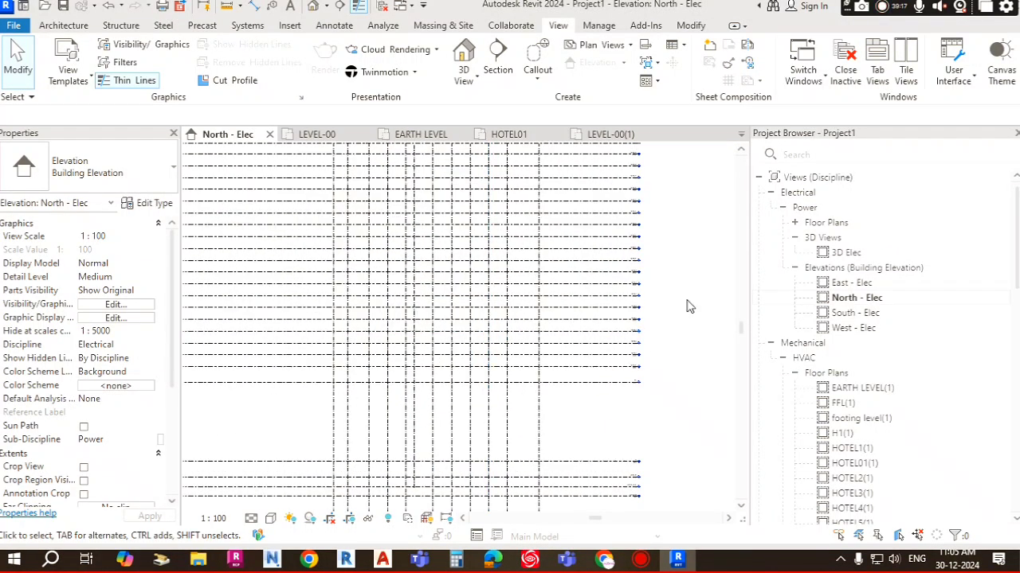
click(132, 45)
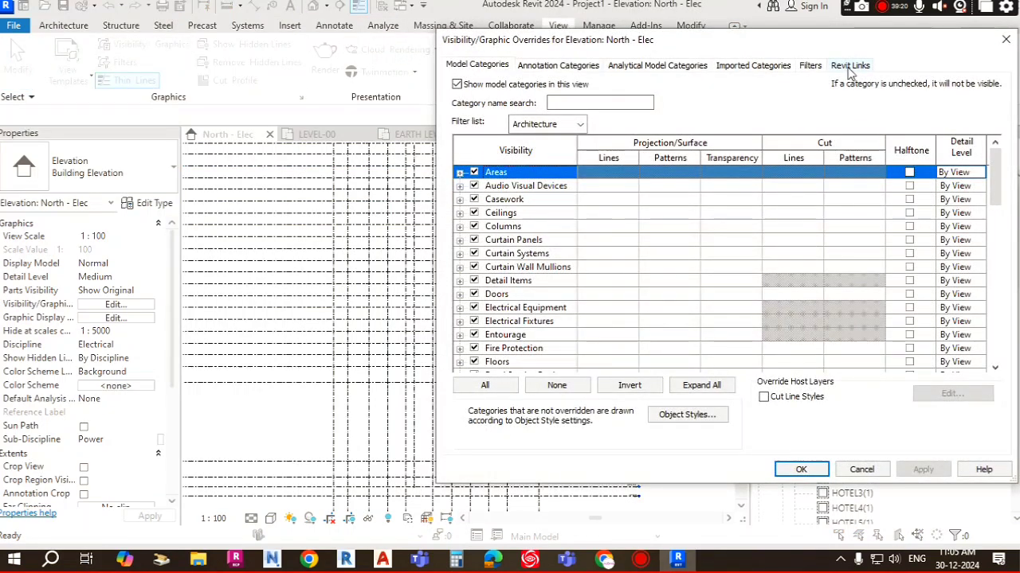
click(849, 67)
click(472, 132)
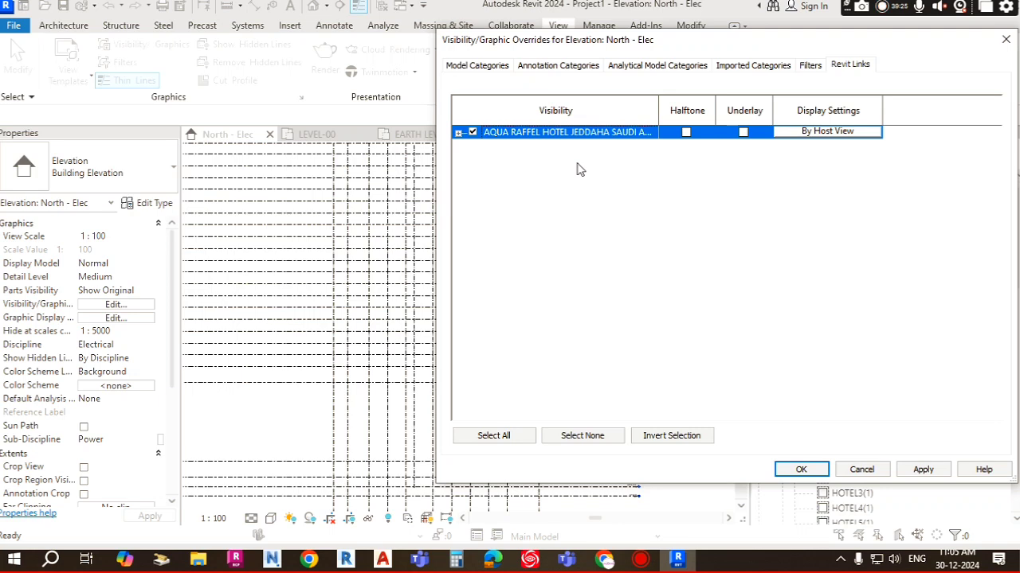
click(801, 469)
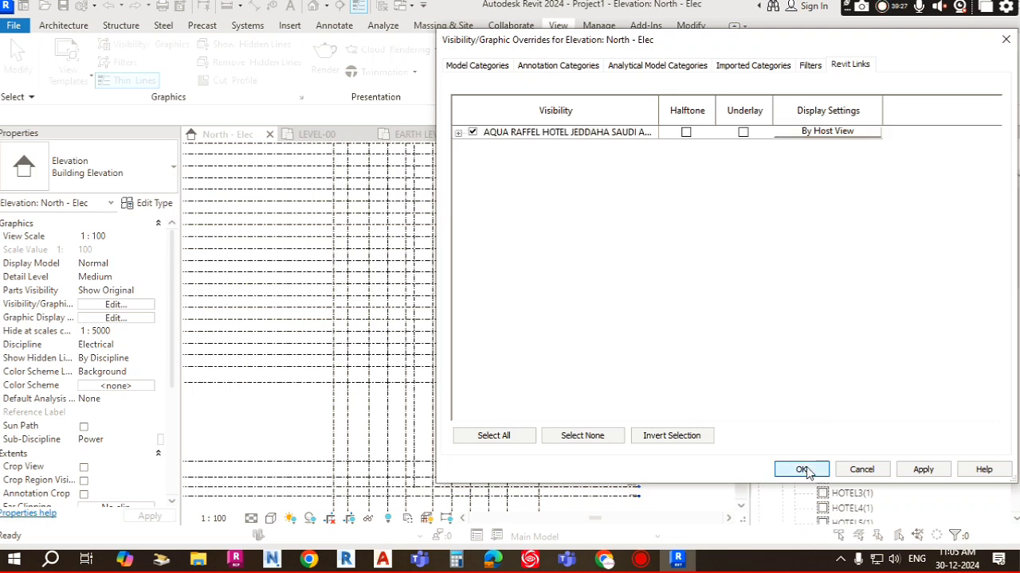
Step: Zoom and pan around the North - Elec elevation to examine the linked model against the copied levels and grids
scroll(479, 344, down, 2)
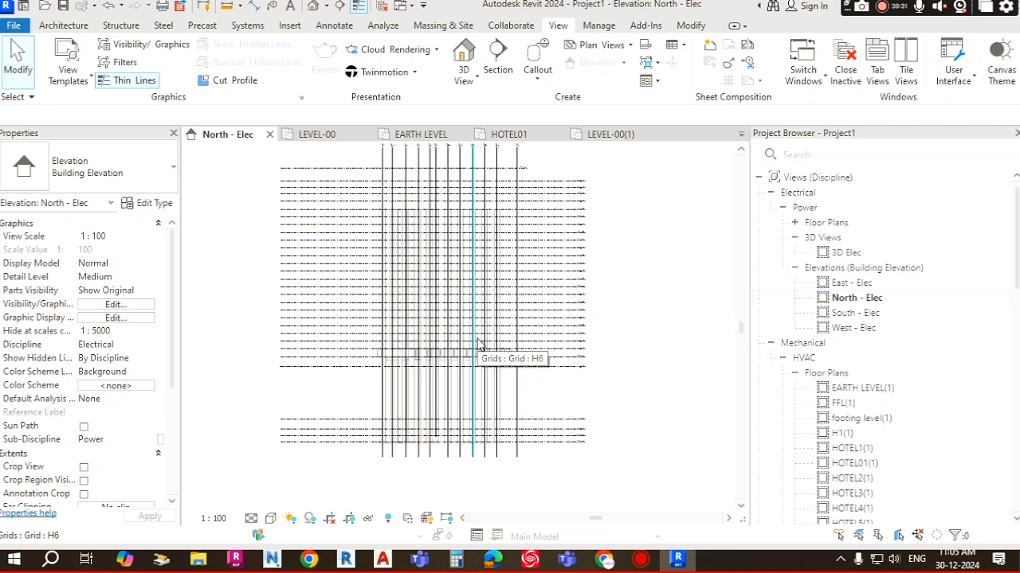
scroll(470, 368, up, 5)
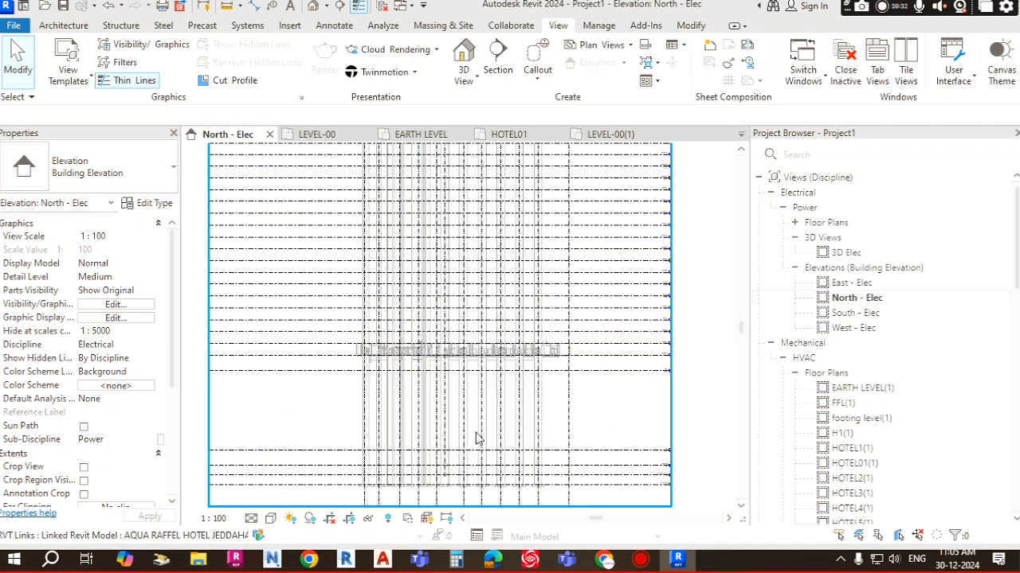
scroll(514, 311, up, 1)
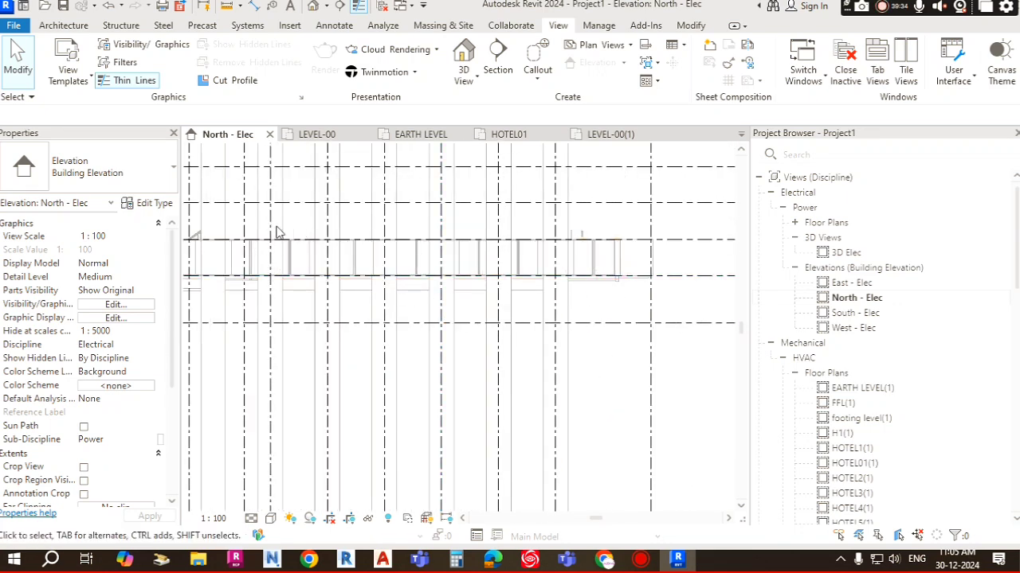
middle_drag(376, 261, 657, 284)
scroll(307, 328, up, 3)
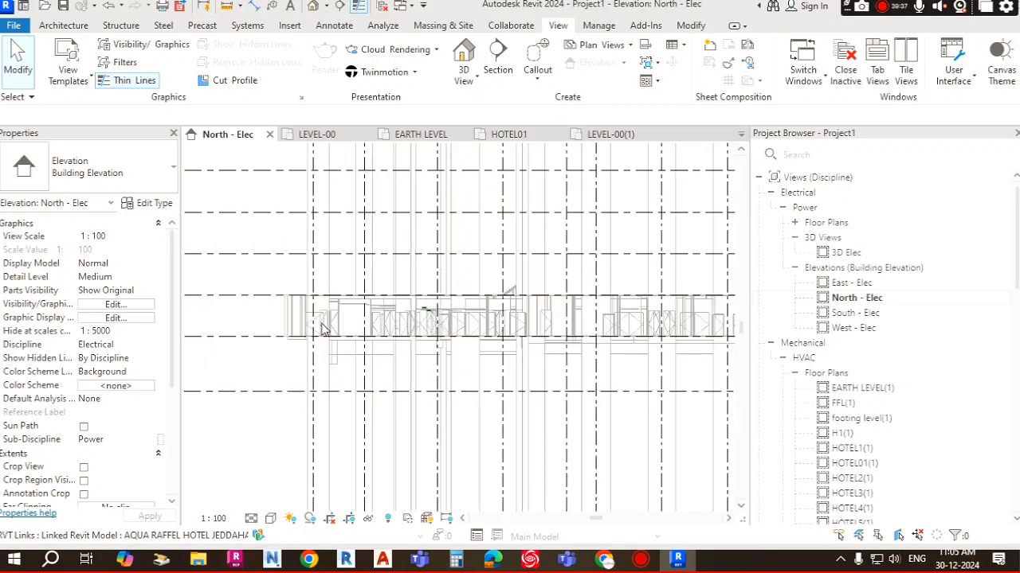
scroll(303, 324, down, 6)
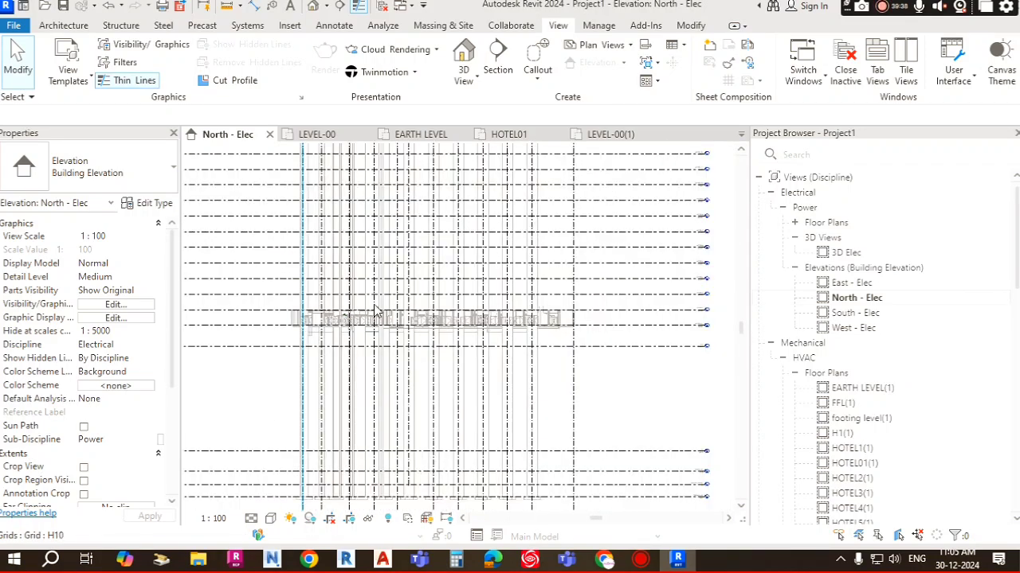
middle_drag(437, 380, 436, 422)
scroll(422, 209, up, 3)
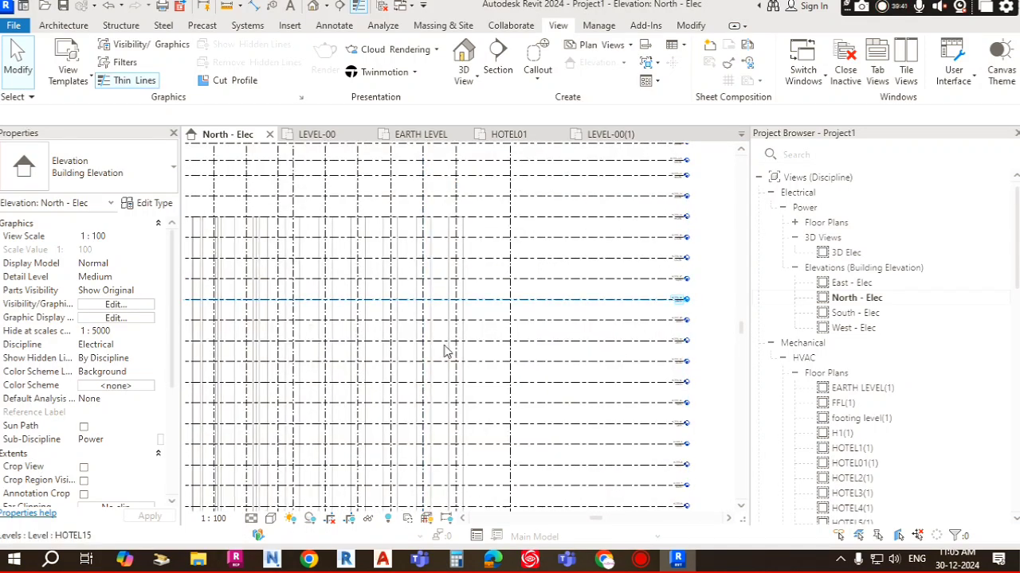
middle_drag(459, 313, 469, 470)
scroll(473, 309, down, 1)
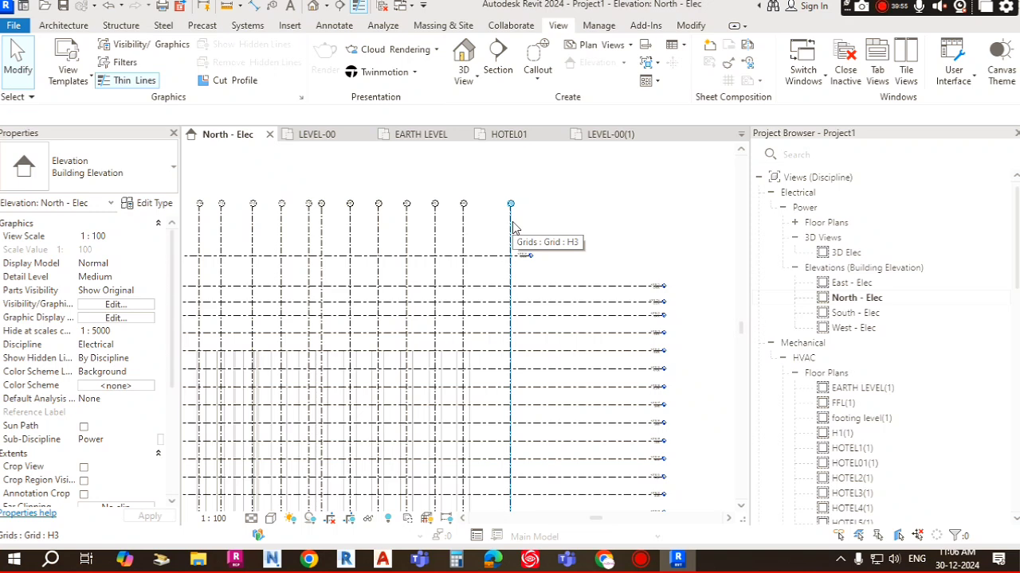
scroll(510, 231, down, 2)
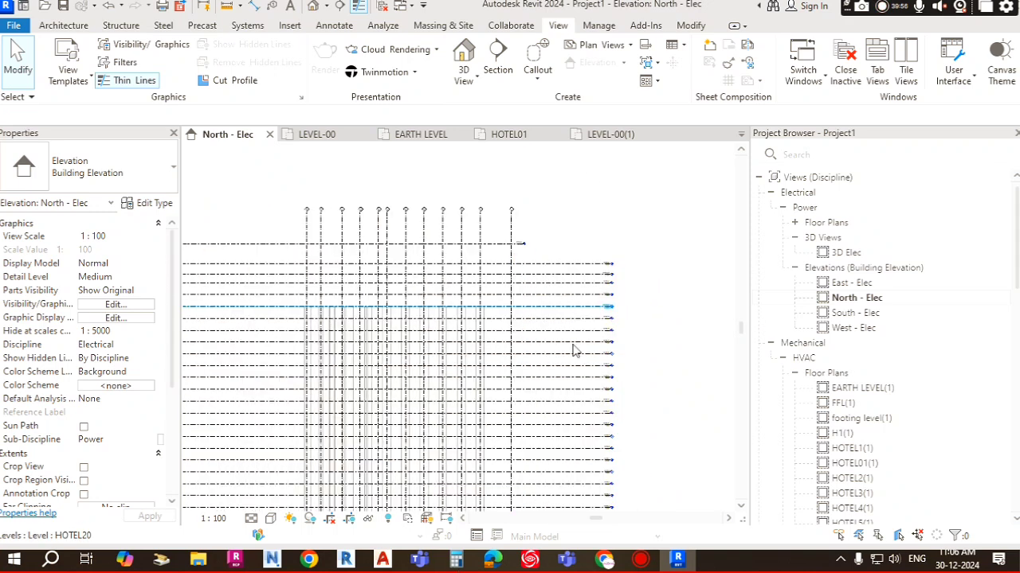
Step: Select the topmost level to inspect its properties, deselect it, and zoom out to review the whole elevation
click(512, 244)
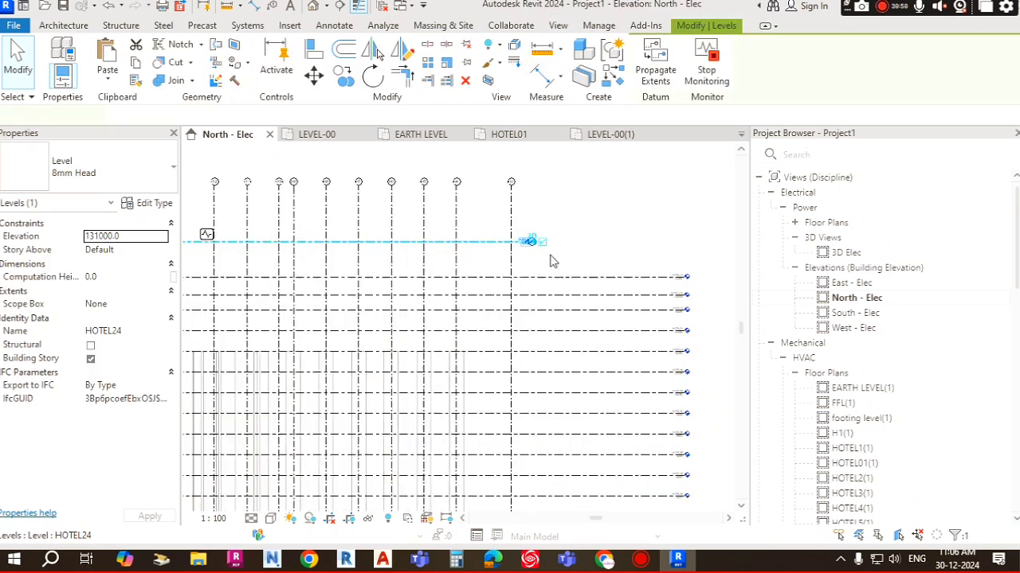
scroll(526, 250, up, 4)
scroll(525, 227, down, 3)
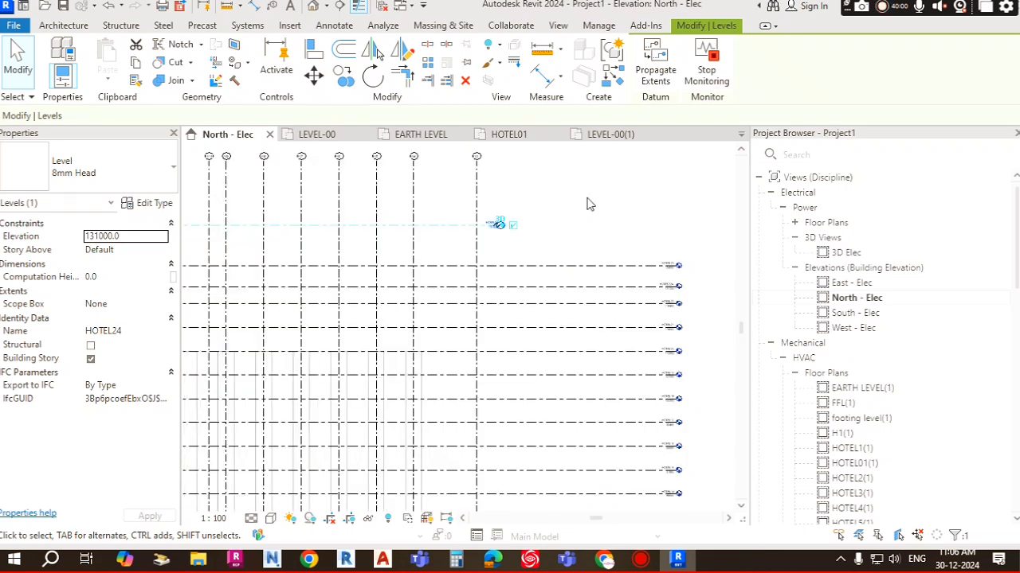
click(590, 204)
scroll(561, 199, down, 5)
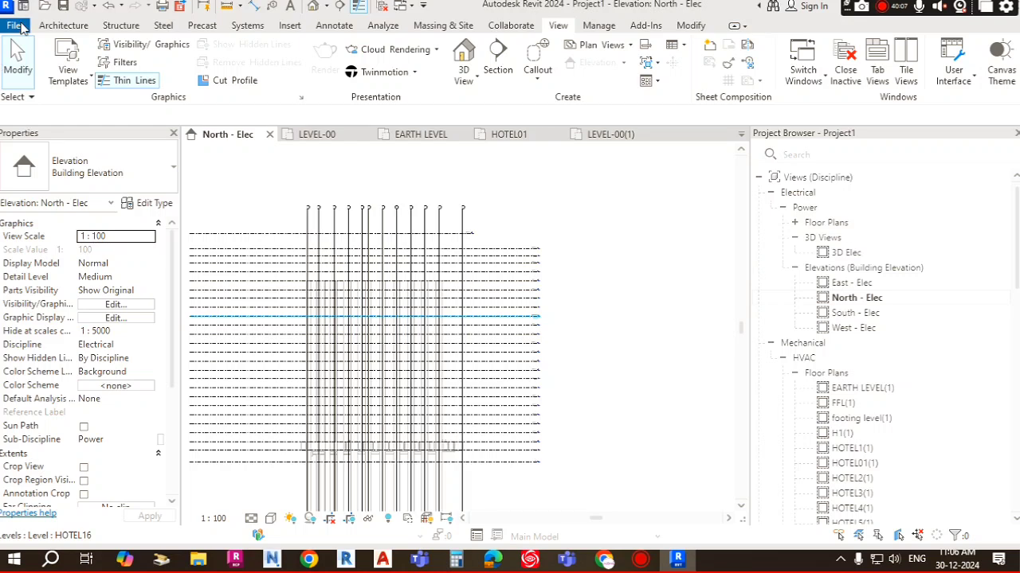
scroll(545, 245, down, 4)
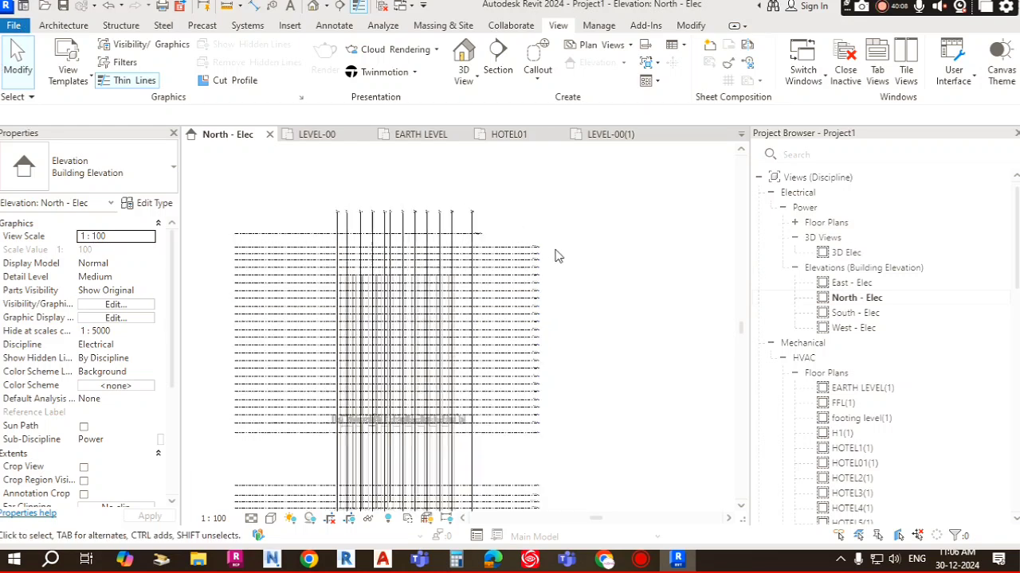
middle_drag(580, 315, 601, 278)
scroll(529, 416, up, 1)
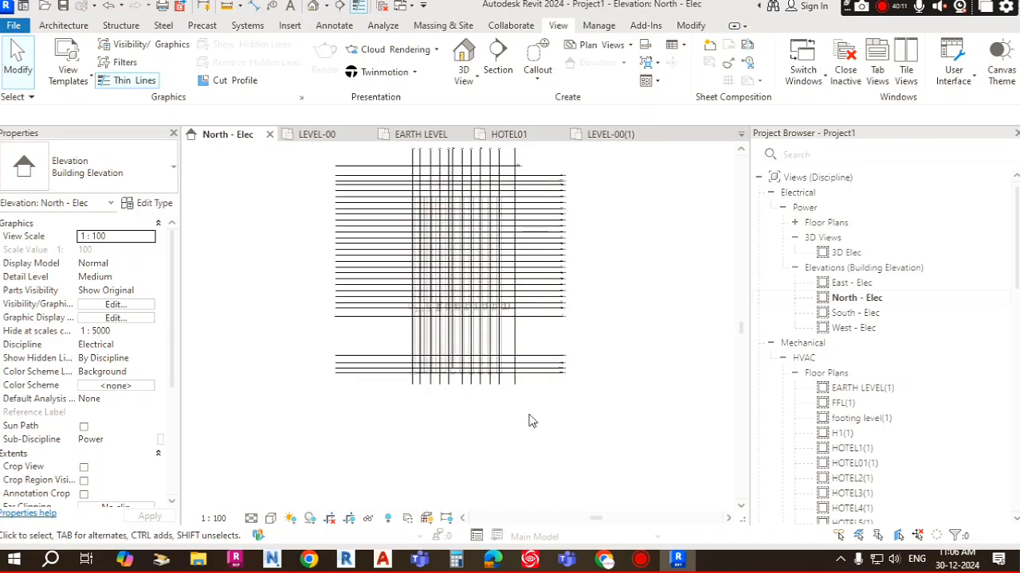
scroll(635, 258, up, 1)
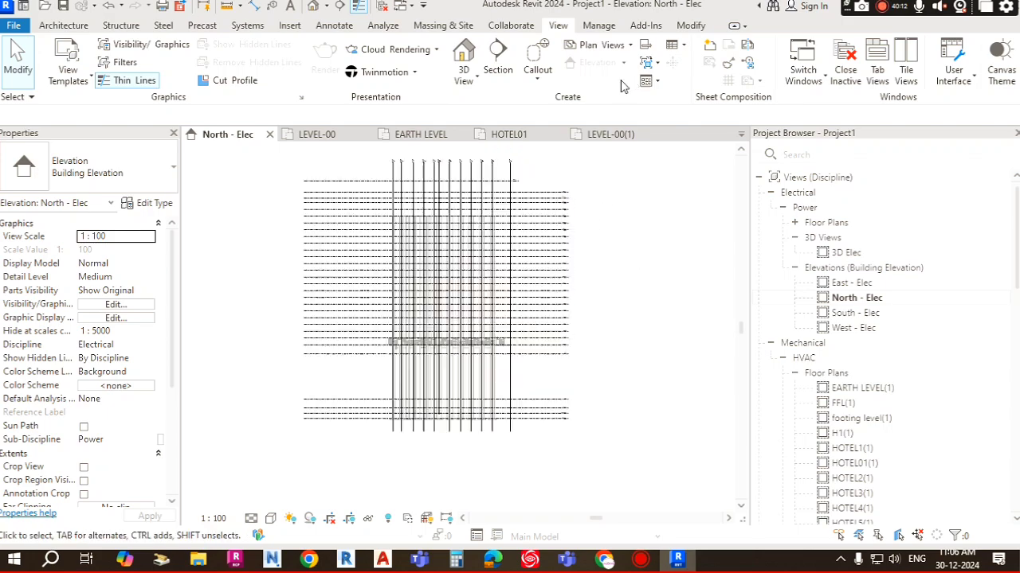
scroll(555, 204, up, 1)
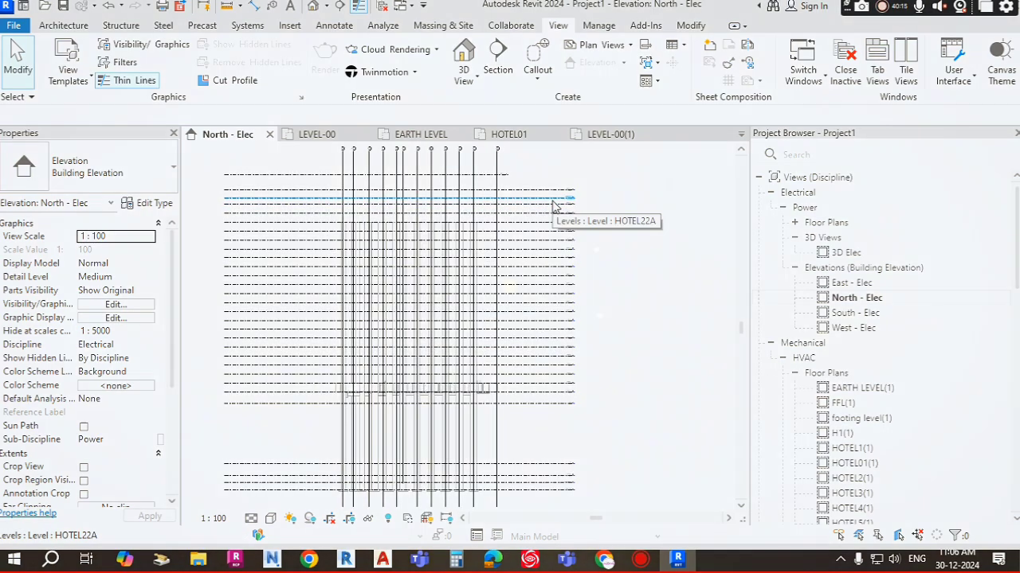